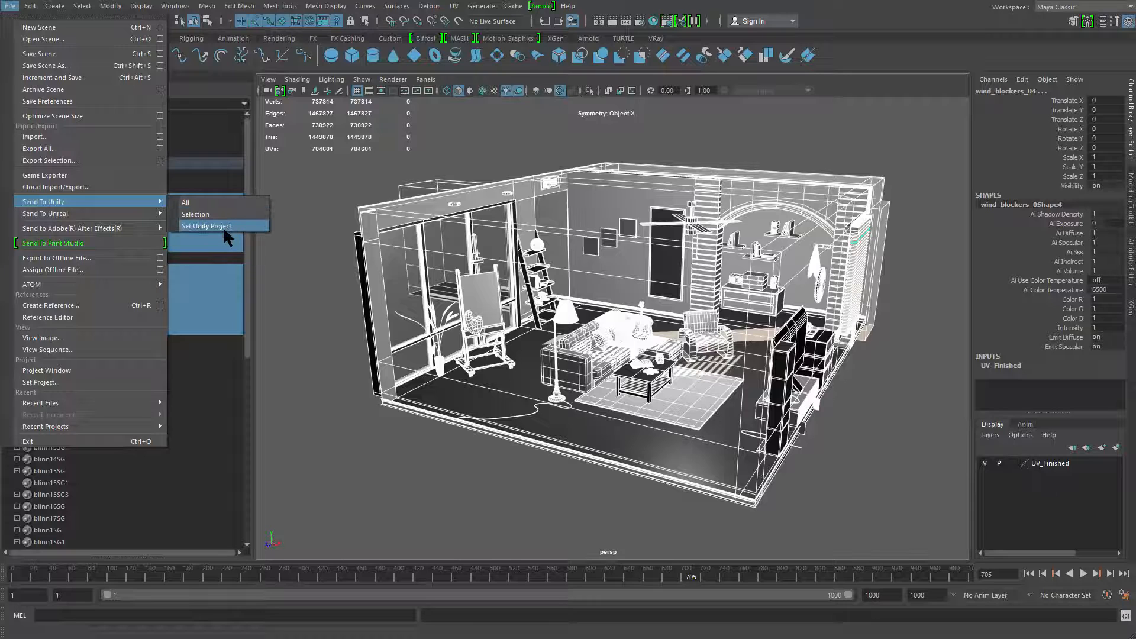
Start setting Maya's Unity project, switch to Unity, reveal the Assets folder in File Explorer and copy the myRoom folder path
{"action": "left_click", "coordinate": [222, 226]}
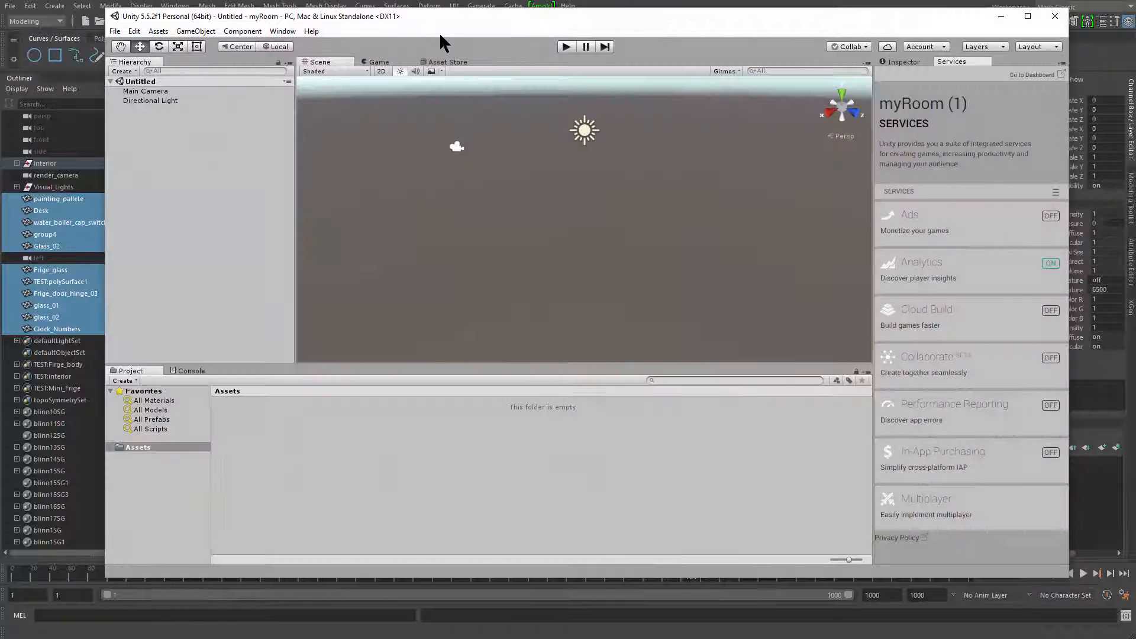
{"action": "left_click_drag", "start_coordinate": [438, 20], "coordinate": [425, 17]}
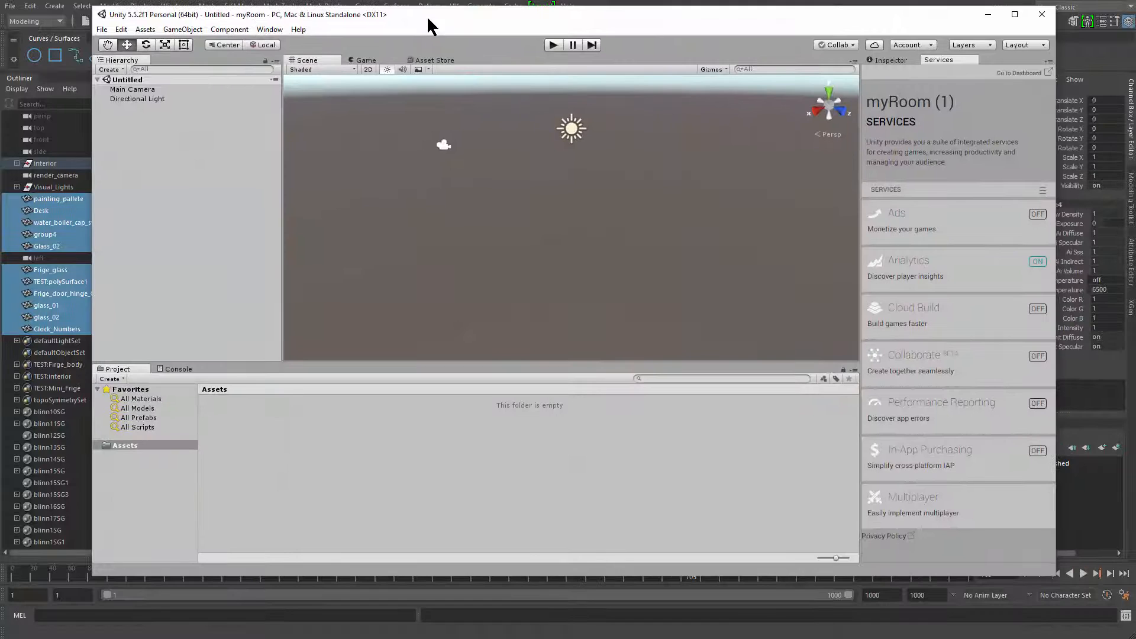
{"action": "right_click", "coordinate": [140, 444]}
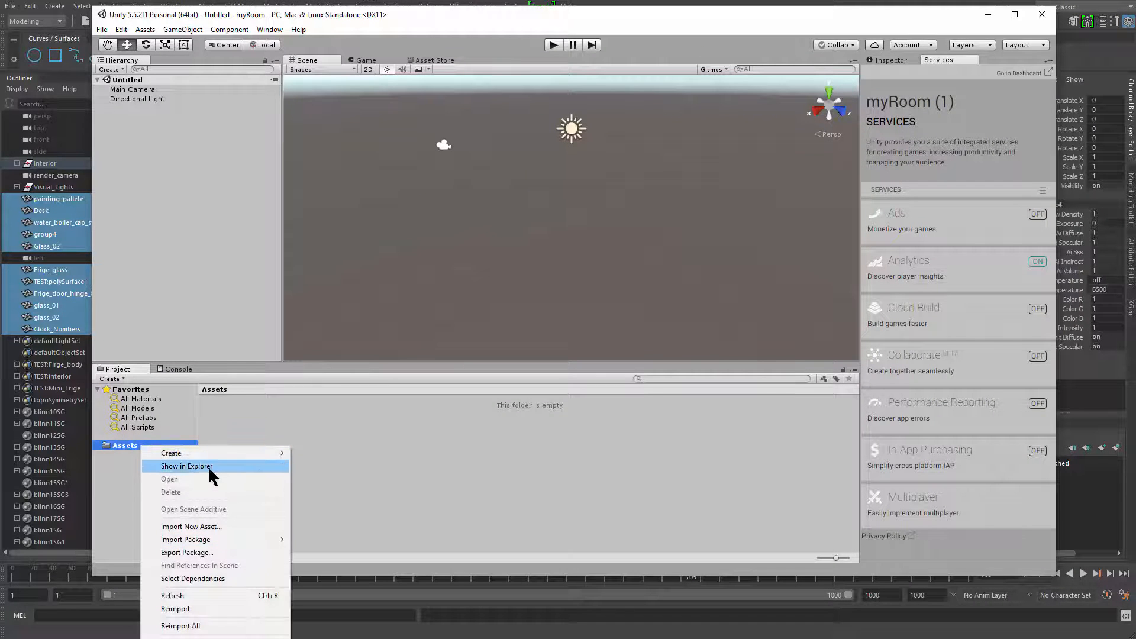
{"action": "left_click", "coordinate": [208, 466]}
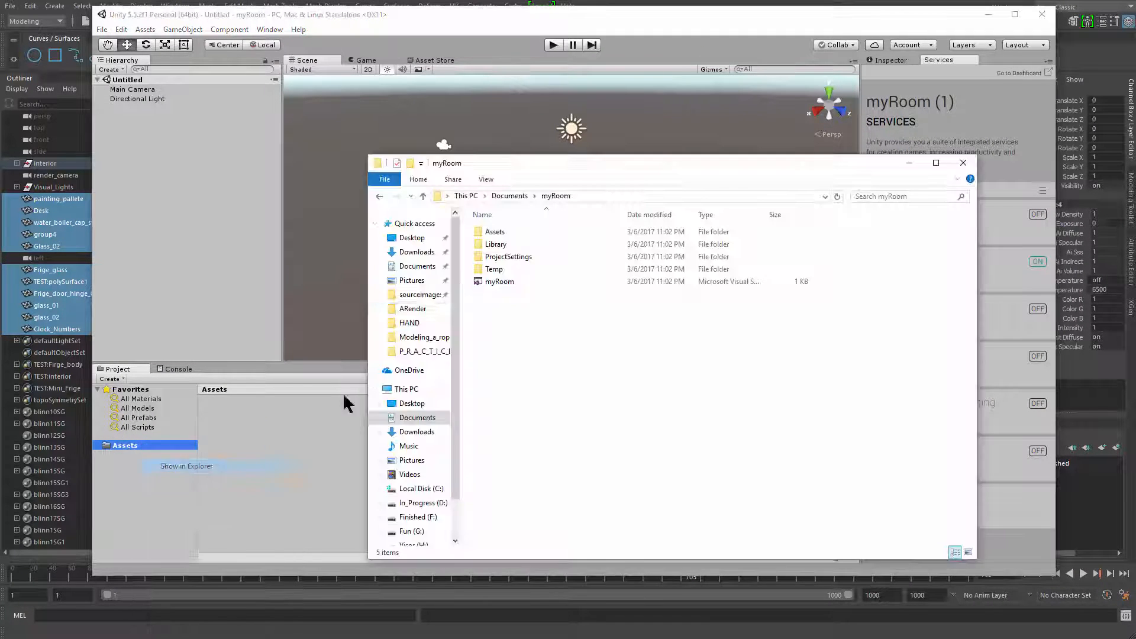
{"action": "left_click_drag", "start_coordinate": [549, 164], "coordinate": [518, 157]}
{"action": "left_click", "coordinate": [552, 189]}
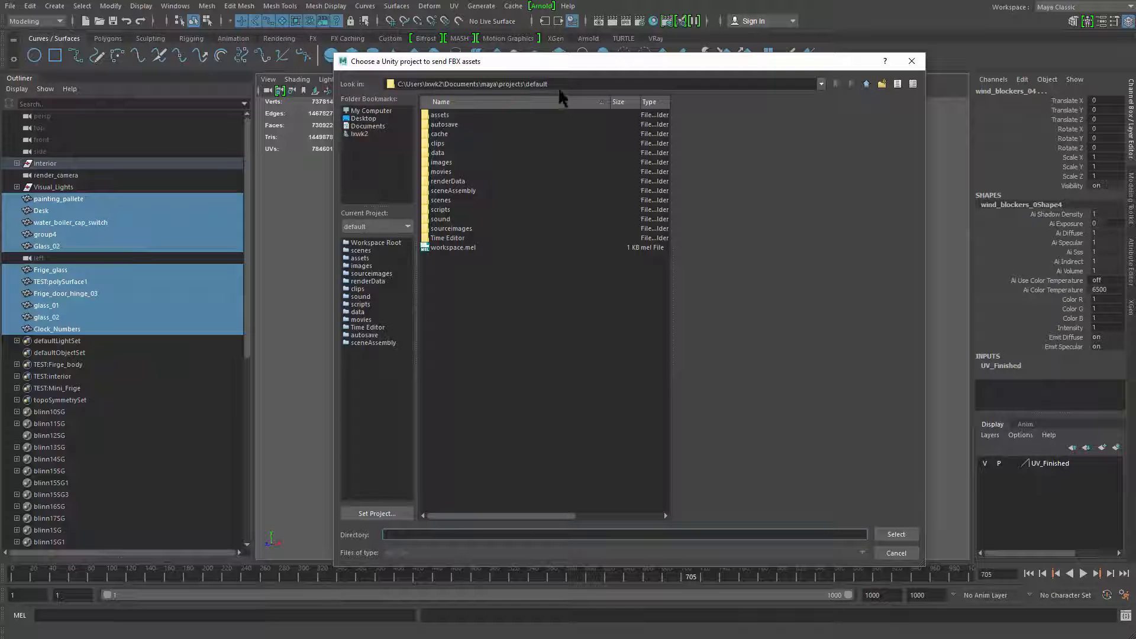
Set the Unity project for sending FBX assets to the myRoom folder in Documents
{"action": "triple_click", "coordinate": [559, 87]}
{"action": "type", "text": "C:\\Users\\lxwk2\\Documents\\myRoom"}
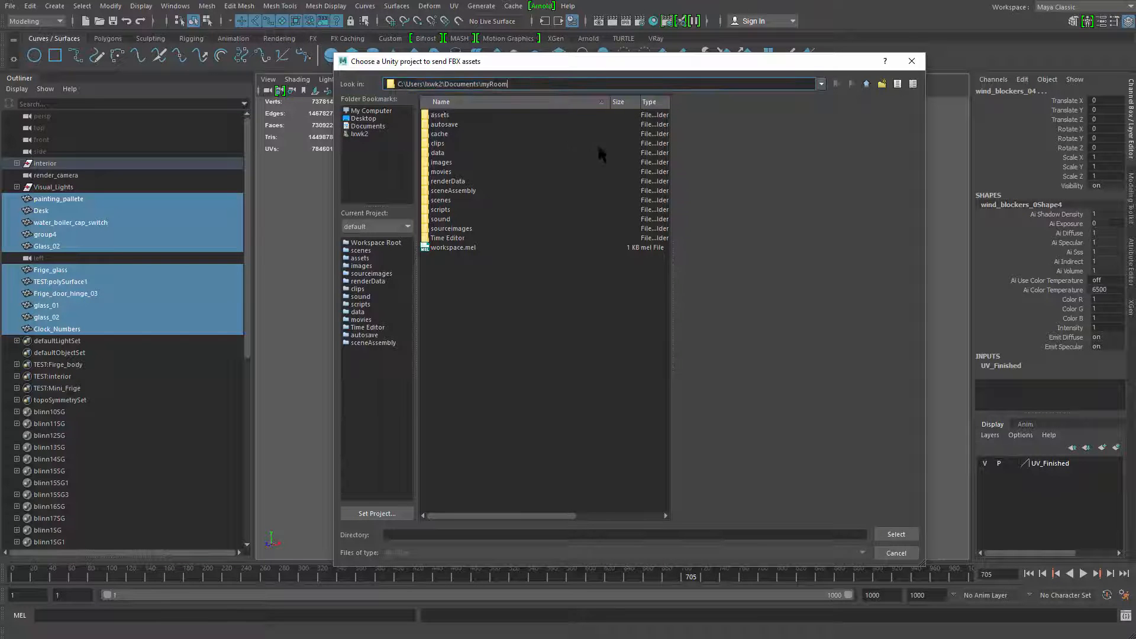
{"action": "key", "text": "Return"}
{"action": "left_click", "coordinate": [896, 535]}
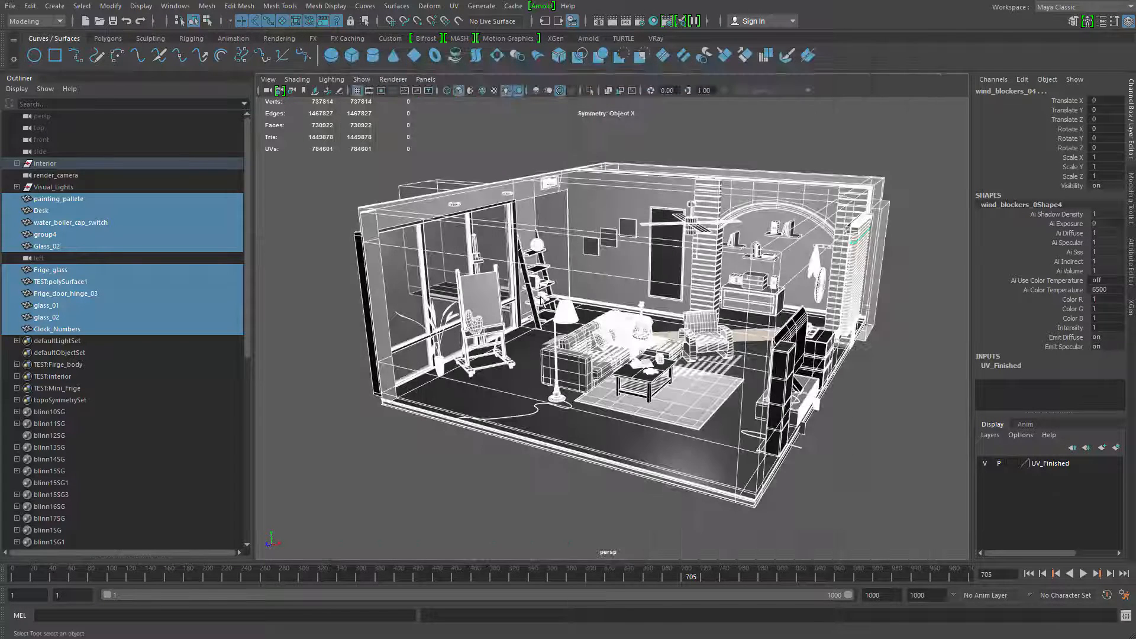
Send the selected room objects to Unity as an FBX file named MyRoom in the project's Assets folder
{"action": "left_click", "coordinate": [10, 6]}
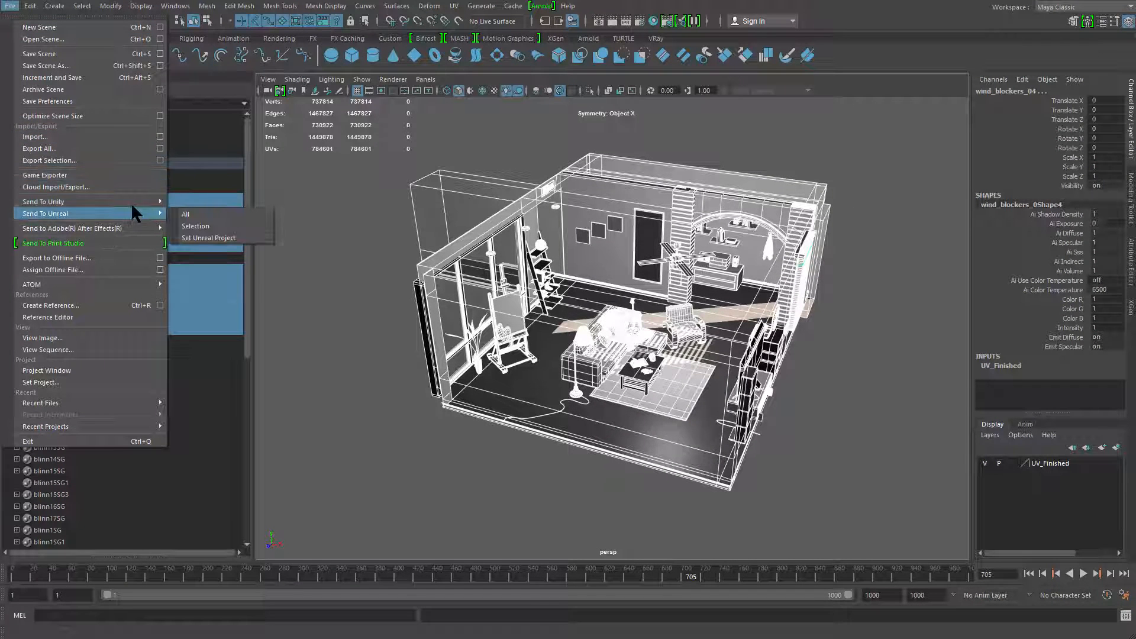
{"action": "mouse_move", "coordinate": [119, 202]}
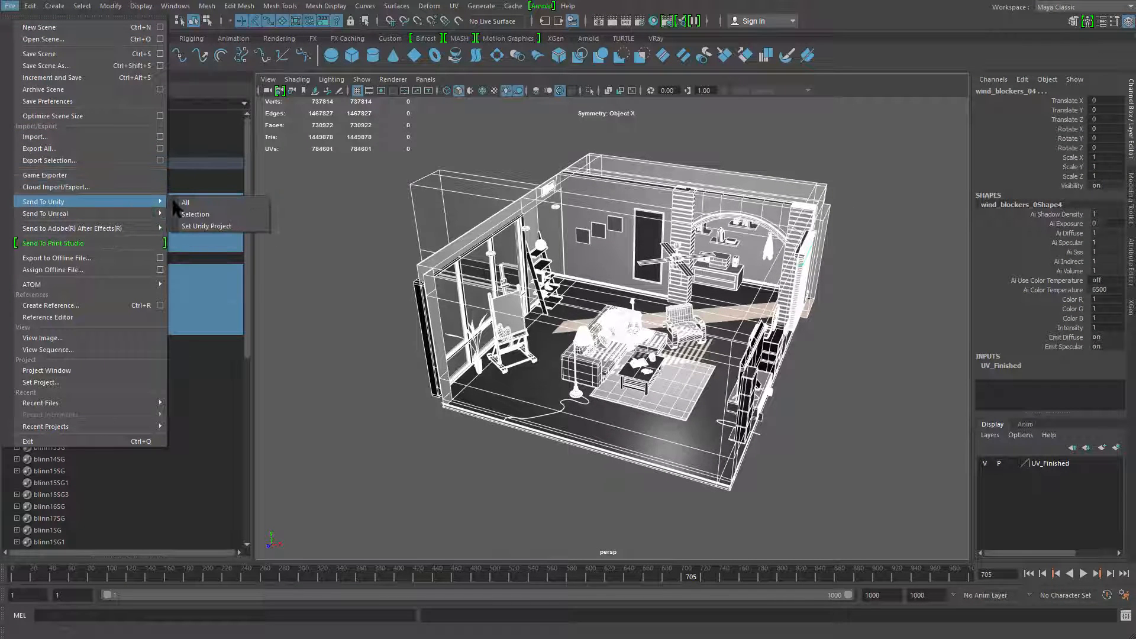
{"action": "left_click", "coordinate": [217, 214]}
{"action": "left_click_drag", "start_coordinate": [595, 68], "coordinate": [611, 56]}
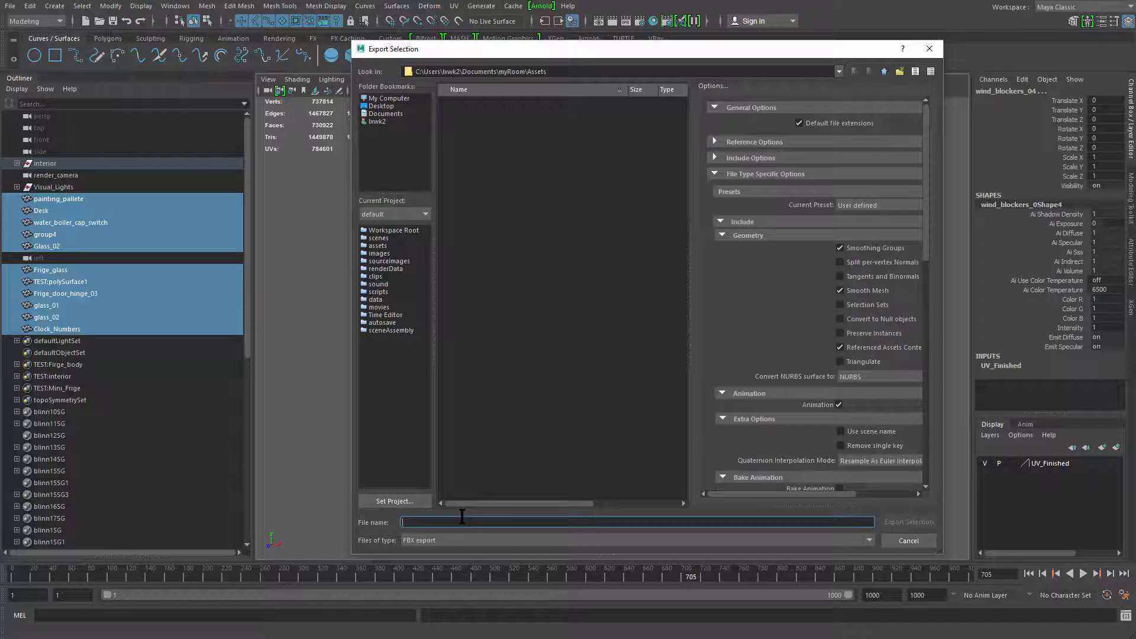
{"action": "type", "text": "MyRoom"}
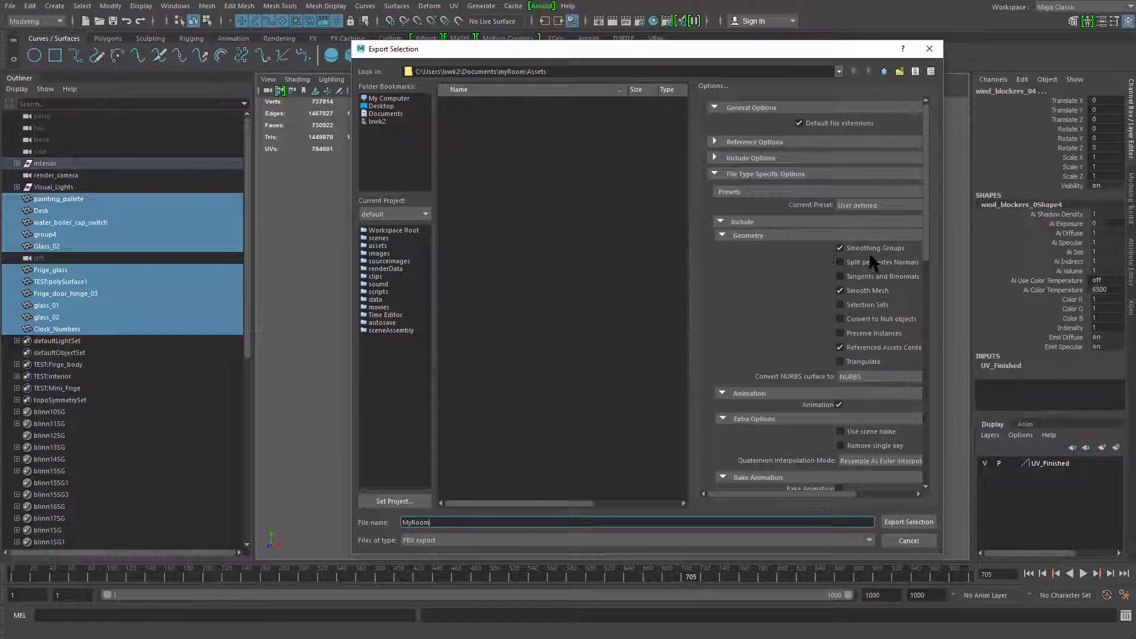
{"action": "scroll", "coordinate": [931, 248], "scroll_direction": "down", "scroll_amount": 1}
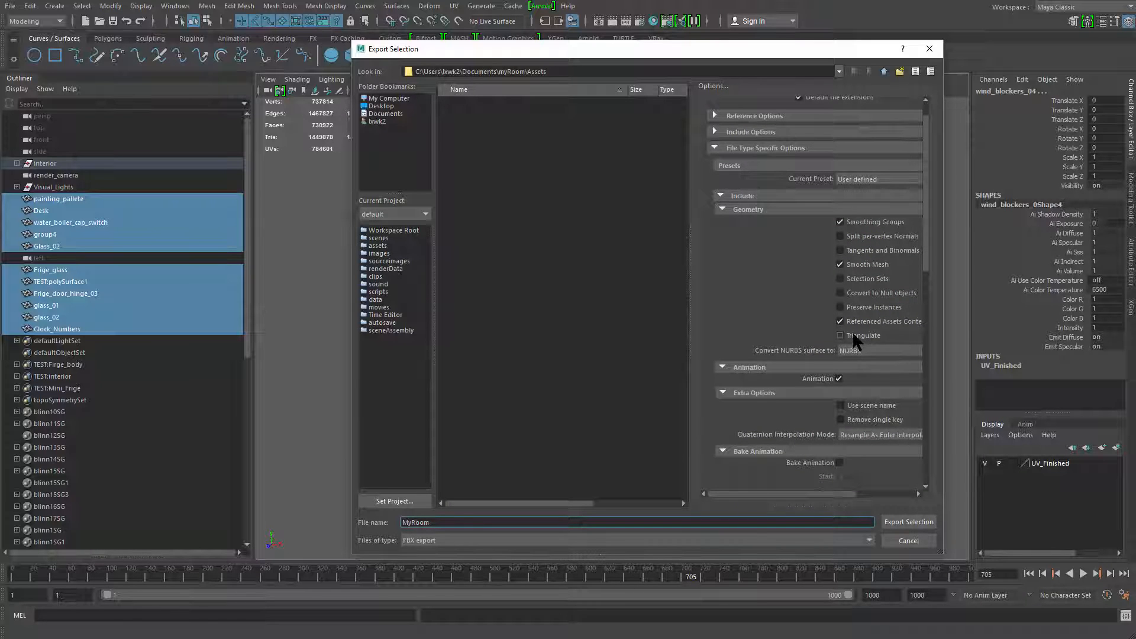
{"action": "scroll", "coordinate": [925, 270], "scroll_direction": "down", "scroll_amount": 10}
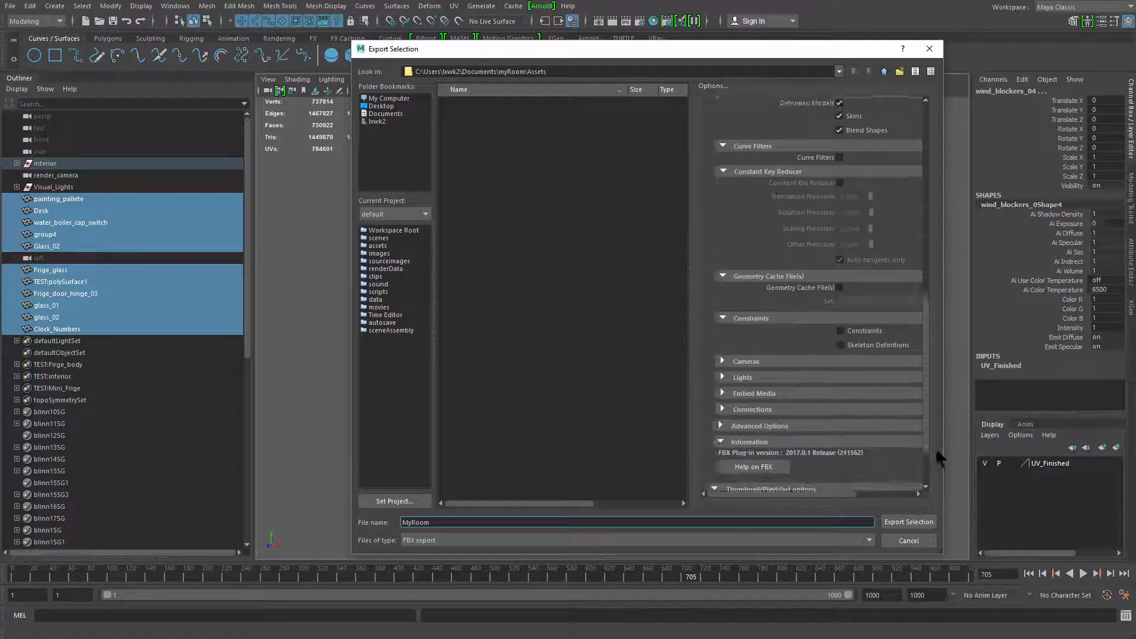
{"action": "scroll", "coordinate": [921, 331], "scroll_direction": "up", "scroll_amount": 10}
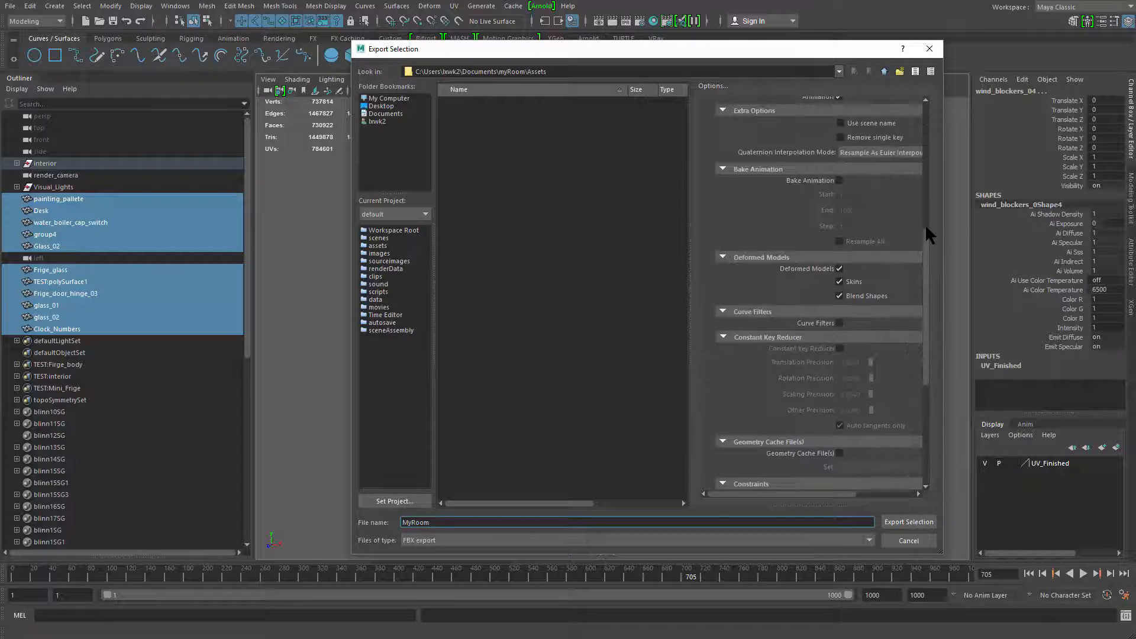
{"action": "left_click", "coordinate": [908, 523]}
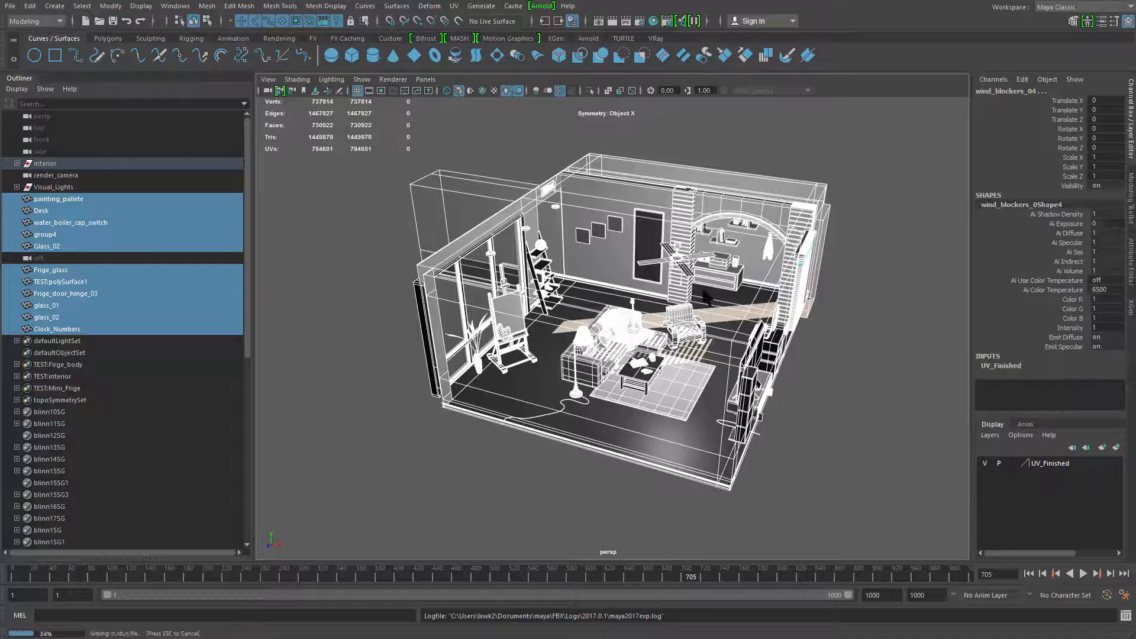
Switch to Unity and apply Generate Colliders and Generate Lightmap UVs in the MyRoom model's import settings
{"action": "left_click_drag", "start_coordinate": [826, 391], "coordinate": [797, 357], "text": "alt"}
{"action": "key", "text": "alt+Tab"}
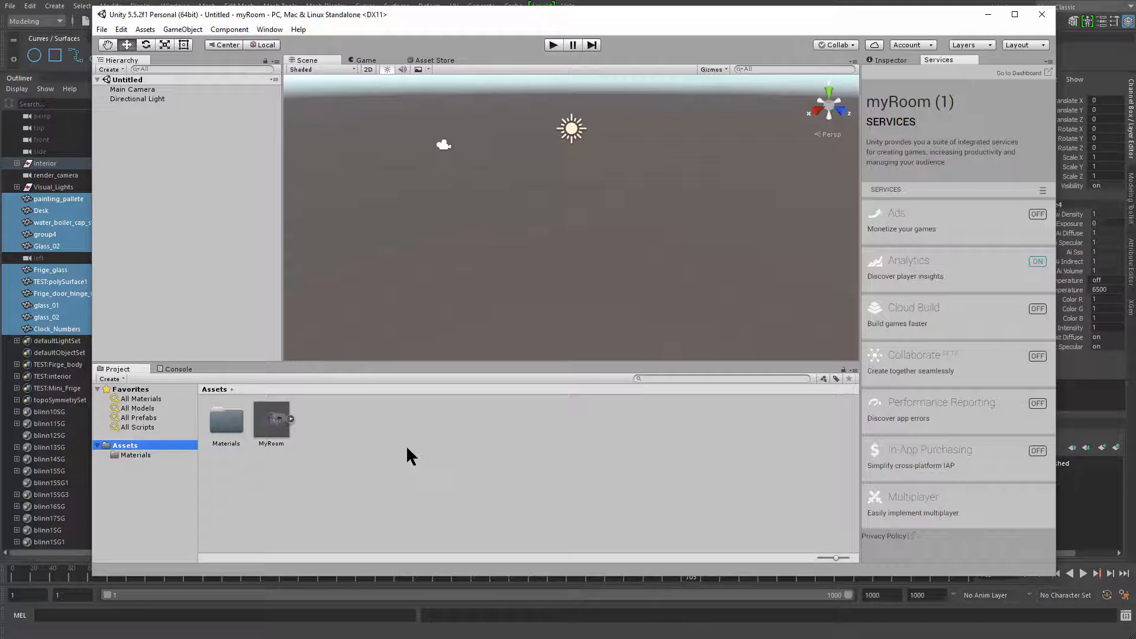
{"action": "left_click", "coordinate": [393, 453]}
{"action": "left_click", "coordinate": [276, 421]}
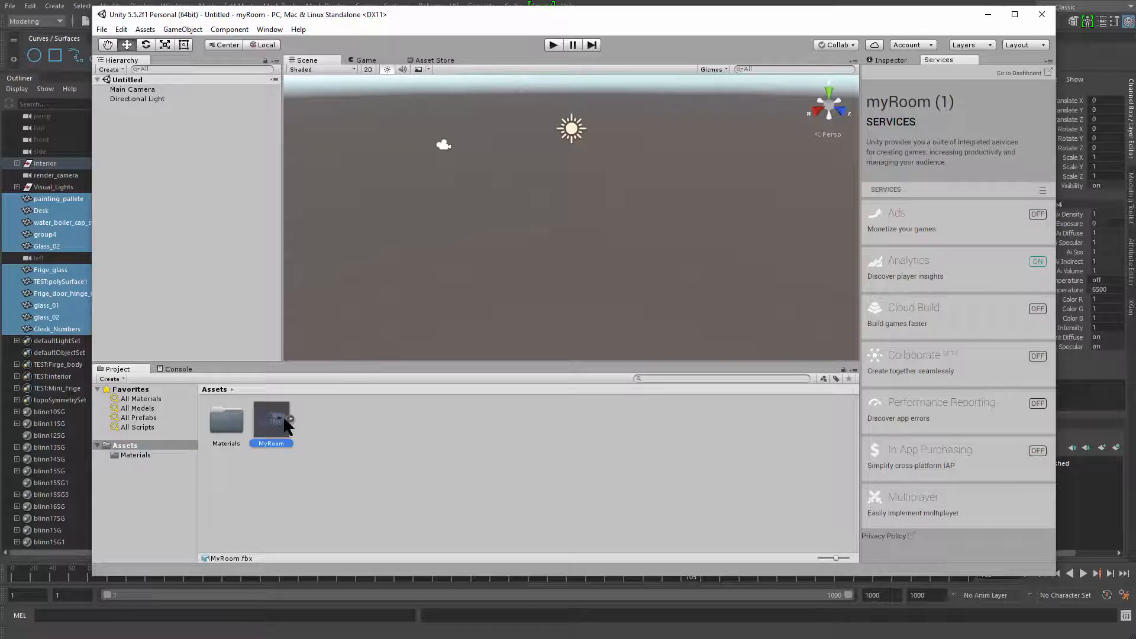
{"action": "left_click", "coordinate": [887, 59]}
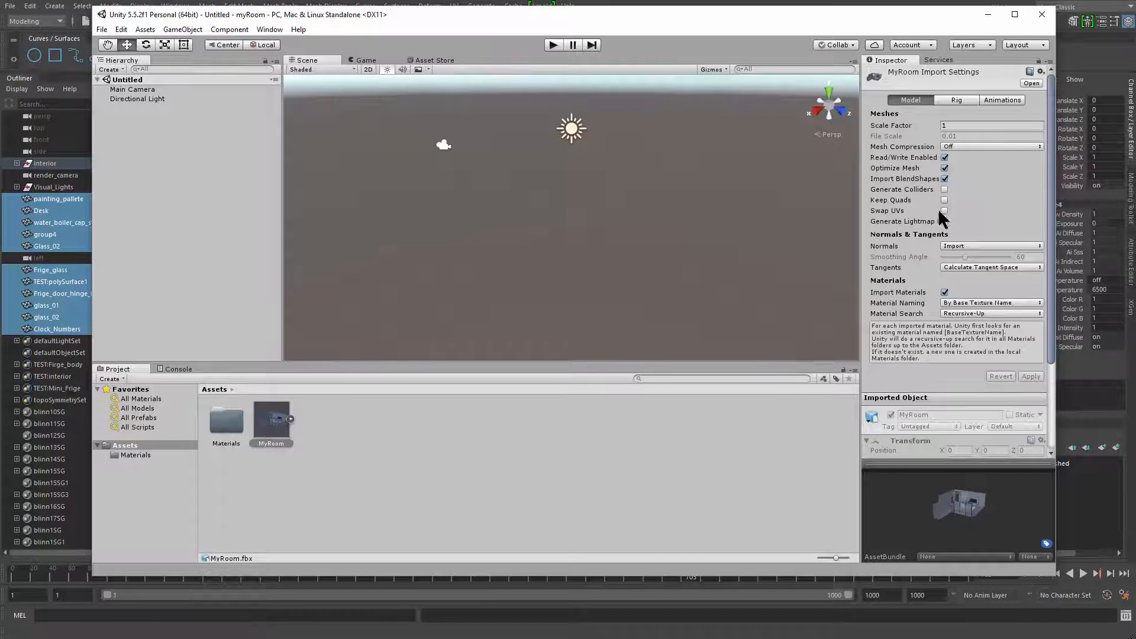
{"action": "left_click", "coordinate": [944, 190]}
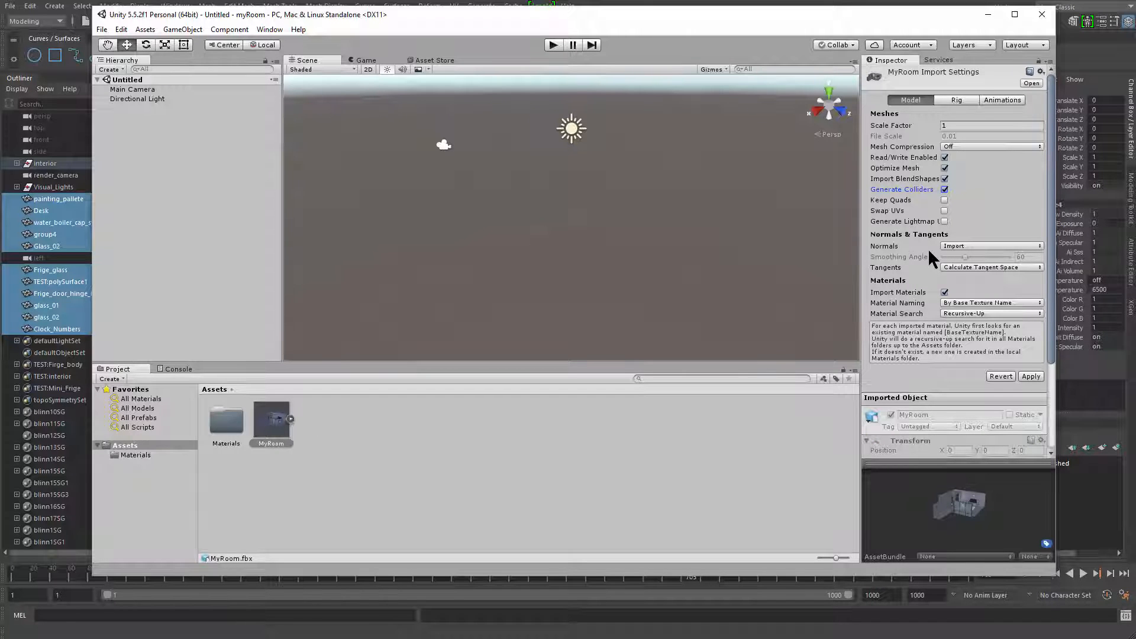
{"action": "left_click", "coordinate": [944, 222]}
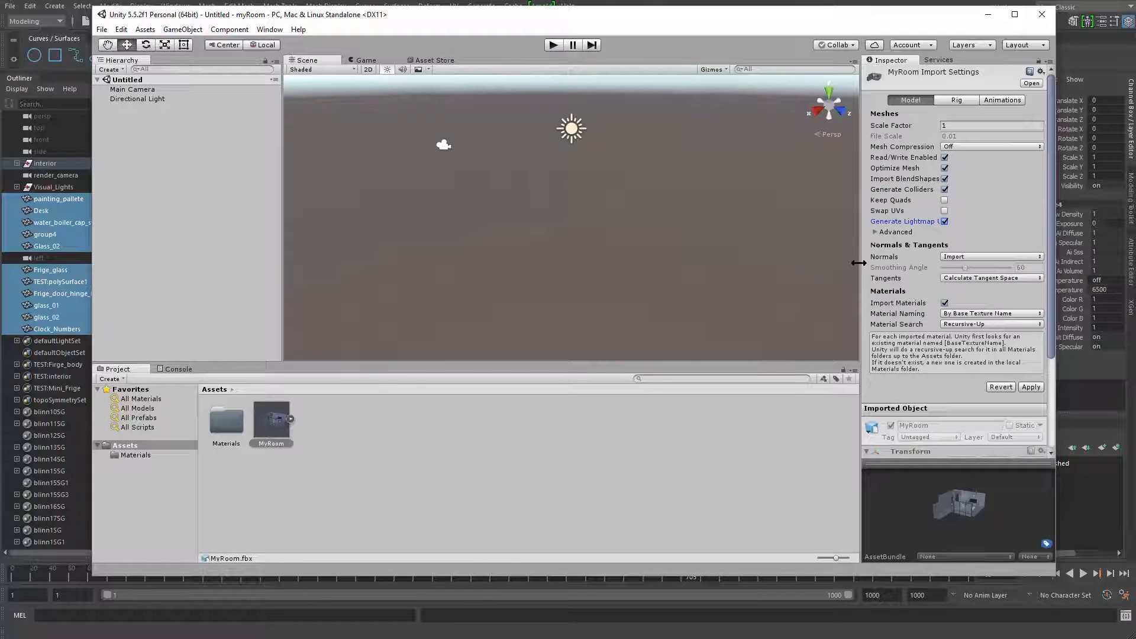
{"action": "left_click_drag", "start_coordinate": [859, 267], "coordinate": [804, 269]}
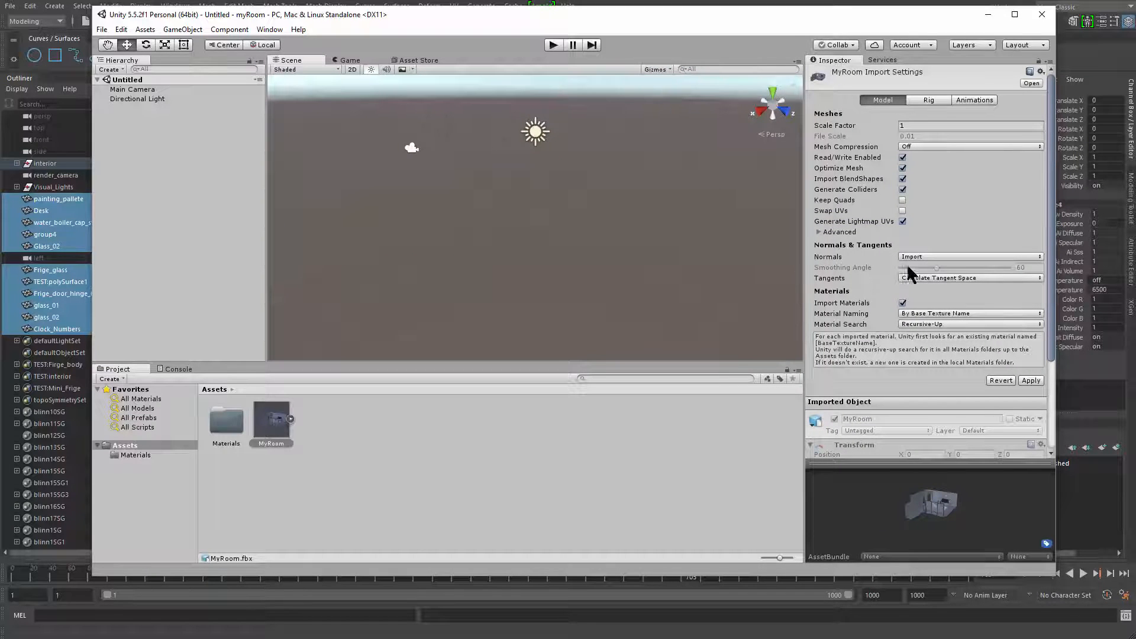
{"action": "left_click", "coordinate": [1030, 380]}
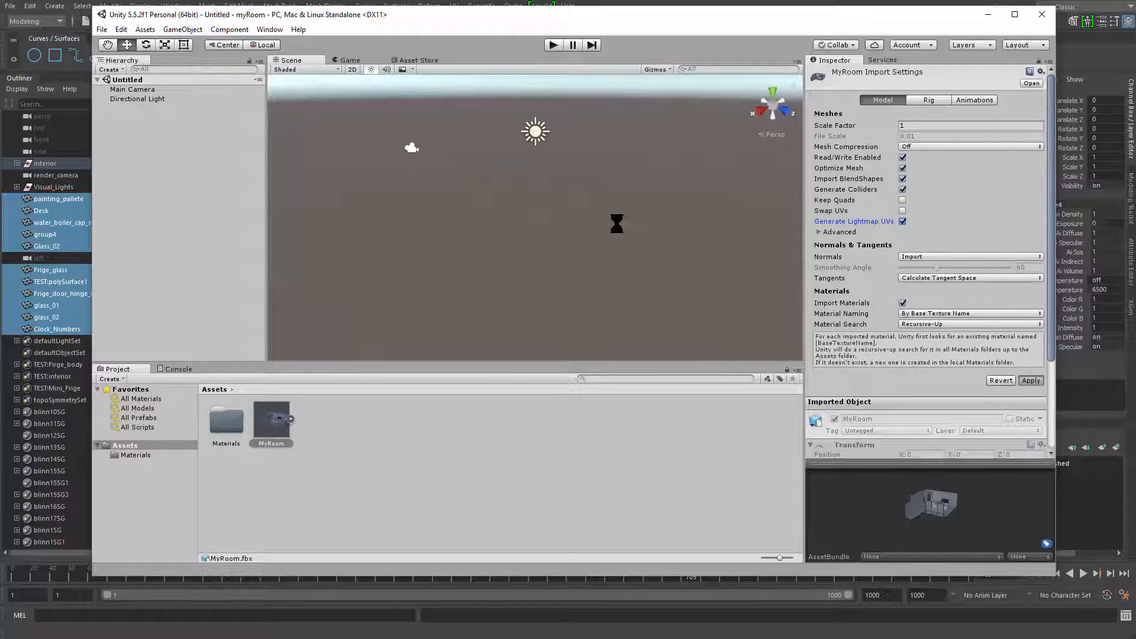
Place the MyRoom model from the Assets folder into the scene
{"action": "left_click", "coordinate": [562, 506]}
{"action": "left_click", "coordinate": [266, 417]}
{"action": "left_click_drag", "start_coordinate": [266, 418], "coordinate": [553, 236]}
Set Cast Shadows to Two Sided on the Walls object's Mesh Renderer
{"action": "right_click_drag", "start_coordinate": [578, 269], "coordinate": [504, 139]}
{"action": "key", "text": "d"}
{"action": "key", "text": "w"}
{"action": "key", "text": "s"}
{"action": "left_click", "coordinate": [451, 129]}
{"action": "key", "text": "s"}
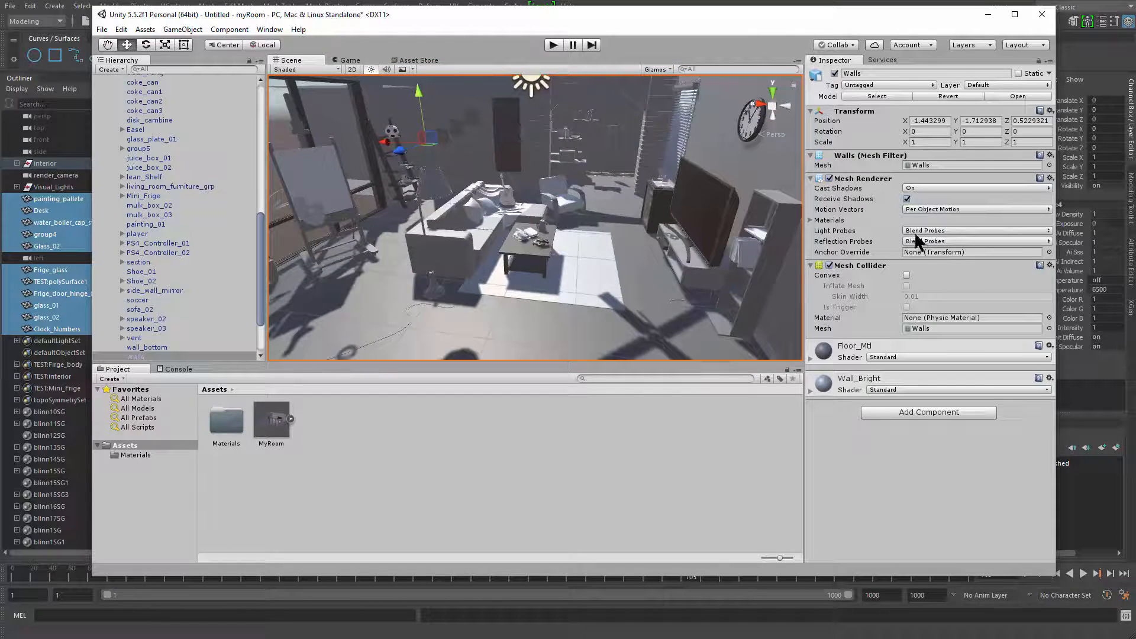
{"action": "left_click", "coordinate": [928, 188]}
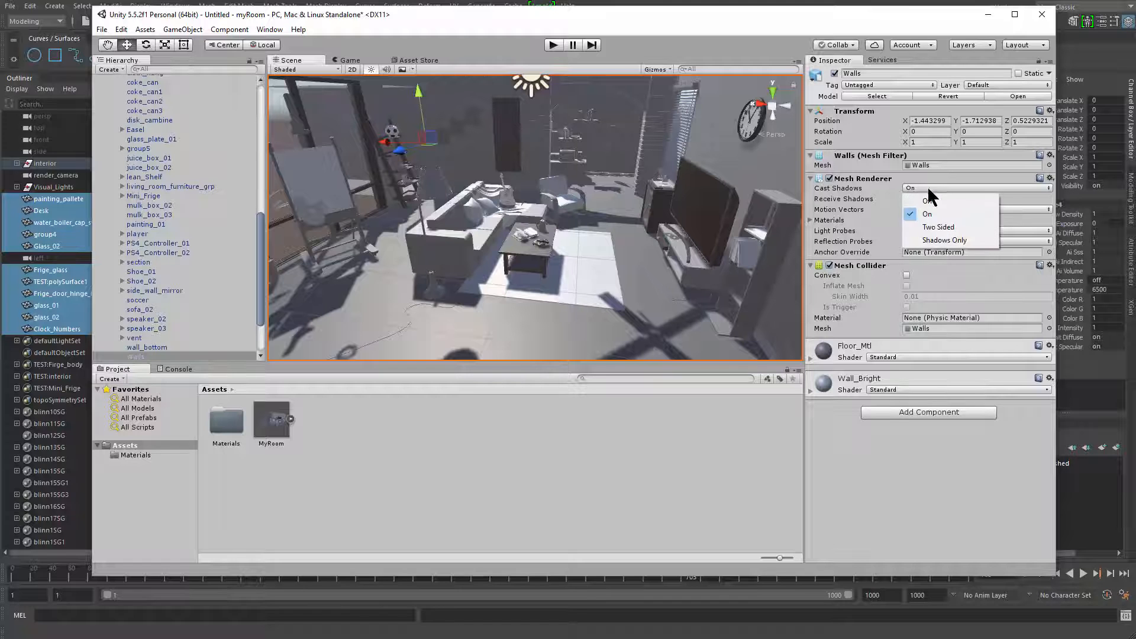
{"action": "left_click", "coordinate": [939, 227]}
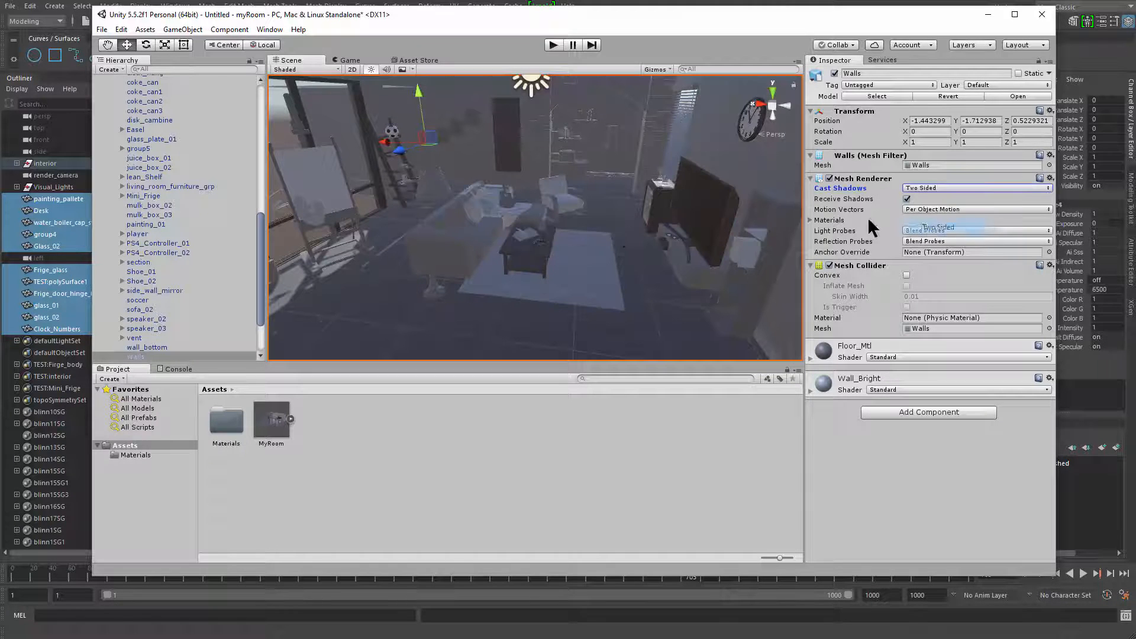
Rotate the Directional Light to about X 26, Y 61, Z 72 so it shines into the room at a lower angle
{"action": "left_click_drag", "start_coordinate": [619, 256], "coordinate": [535, 265], "text": "alt"}
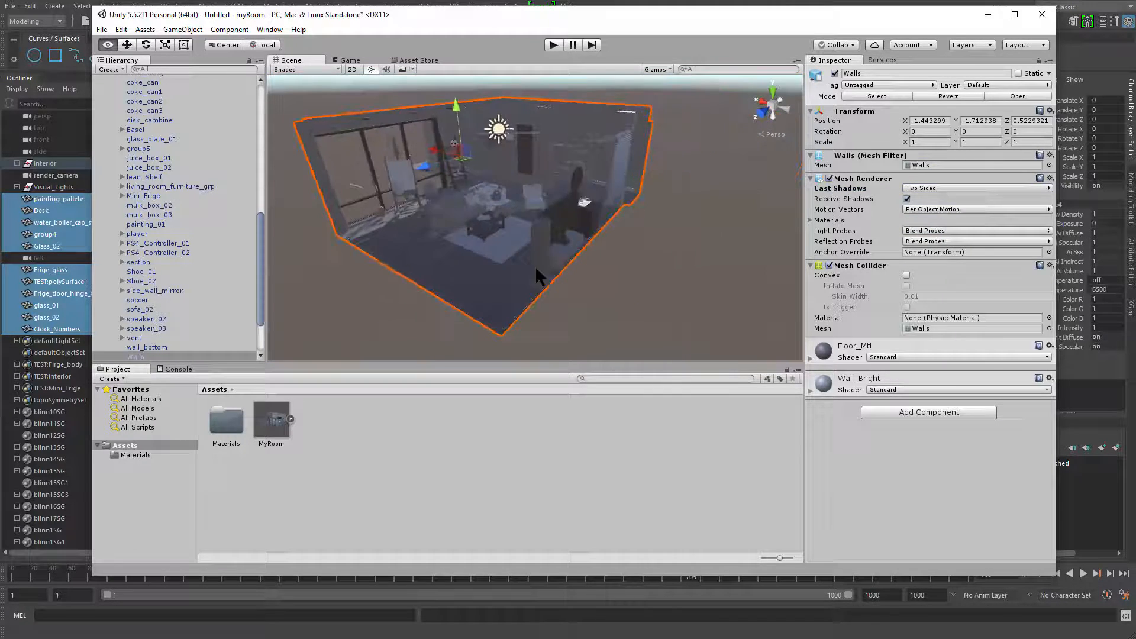
{"action": "left_click", "coordinate": [498, 129]}
{"action": "key", "text": "e"}
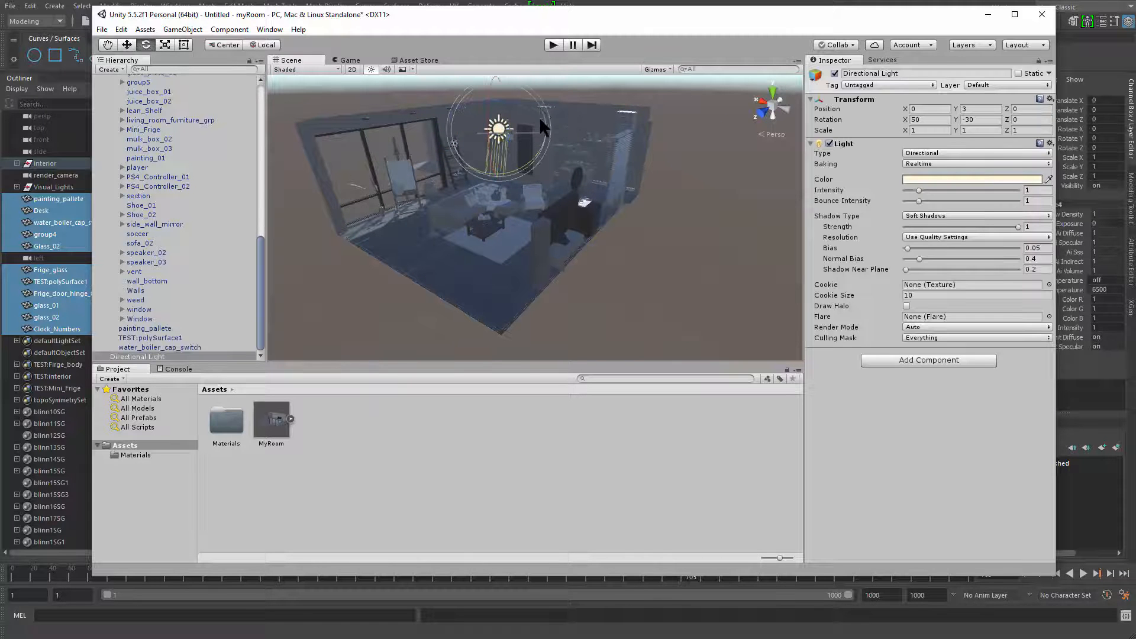
{"action": "left_click_drag", "start_coordinate": [537, 111], "coordinate": [549, 133]}
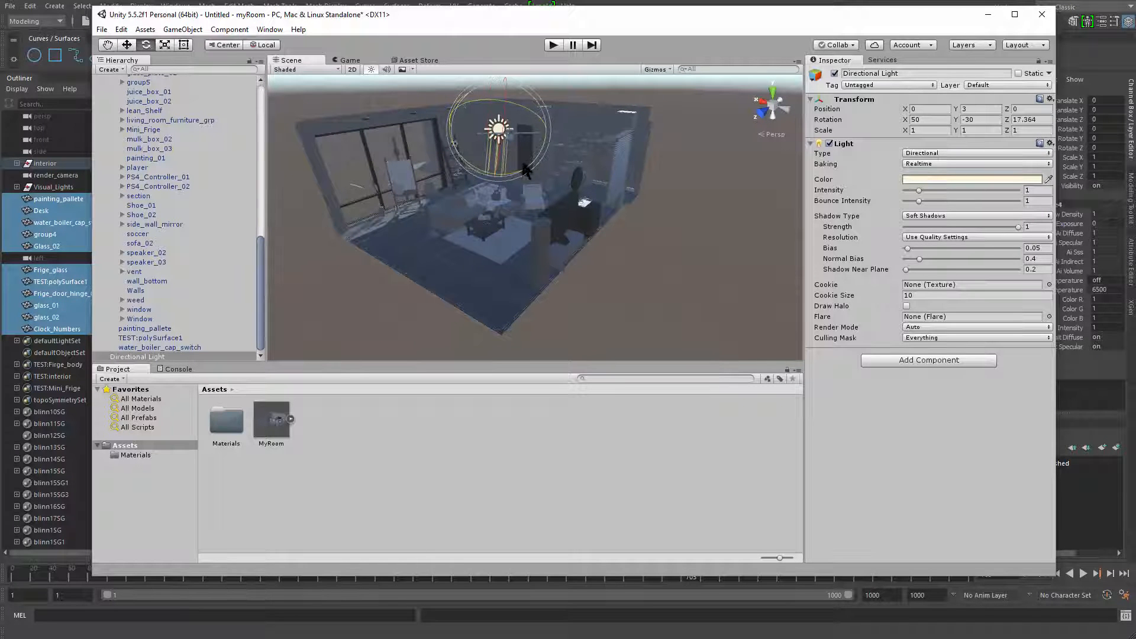
{"action": "left_click_drag", "start_coordinate": [526, 171], "coordinate": [437, 177]}
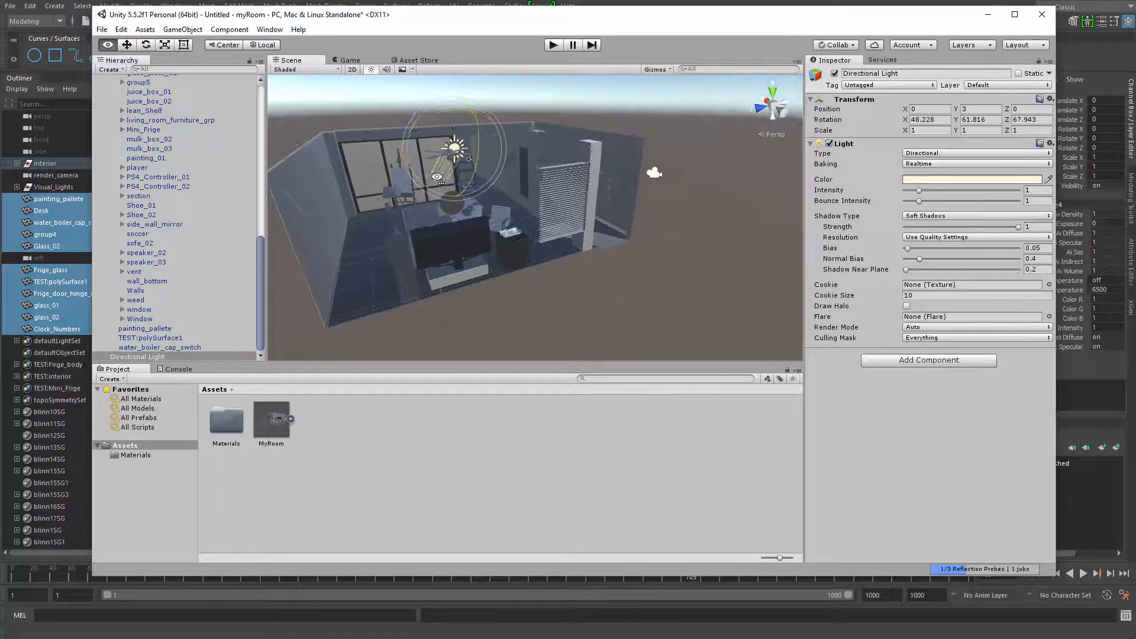
{"action": "key", "text": "w"}
{"action": "right_click_drag", "start_coordinate": [437, 177], "coordinate": [526, 162]}
{"action": "key", "text": "s"}
{"action": "left_click_drag", "start_coordinate": [563, 137], "coordinate": [540, 149]}
Inspect the room's lighting from inside and outside, and check the Cast Shadows option of the Walls object
{"action": "right_click_drag", "start_coordinate": [540, 149], "coordinate": [261, 166]}
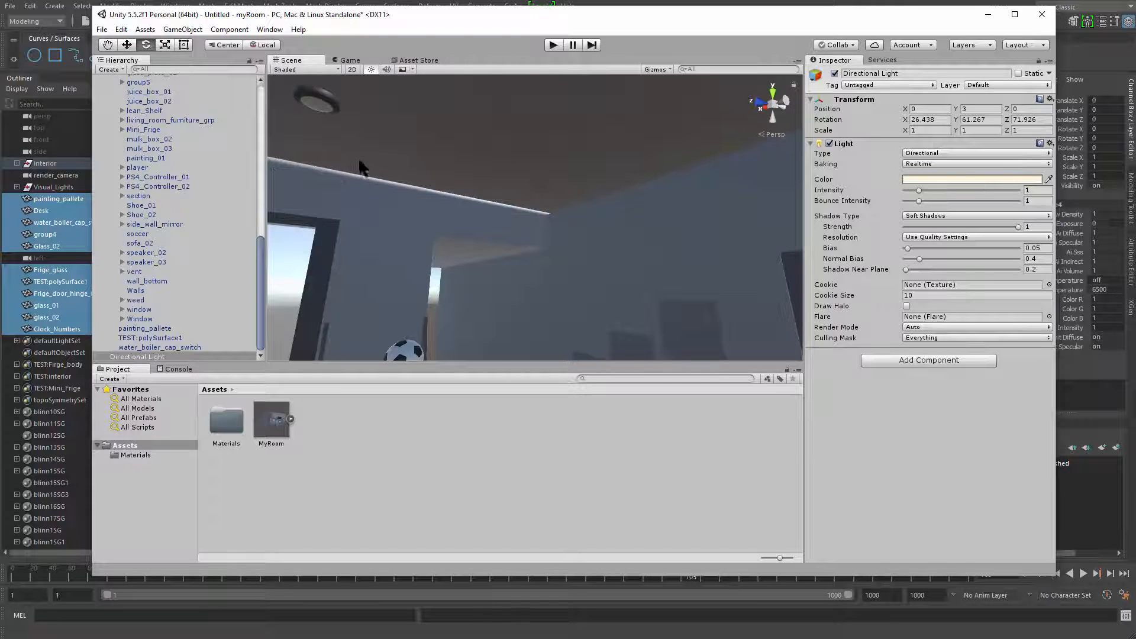
{"action": "right_click_drag", "start_coordinate": [362, 168], "coordinate": [641, 166]}
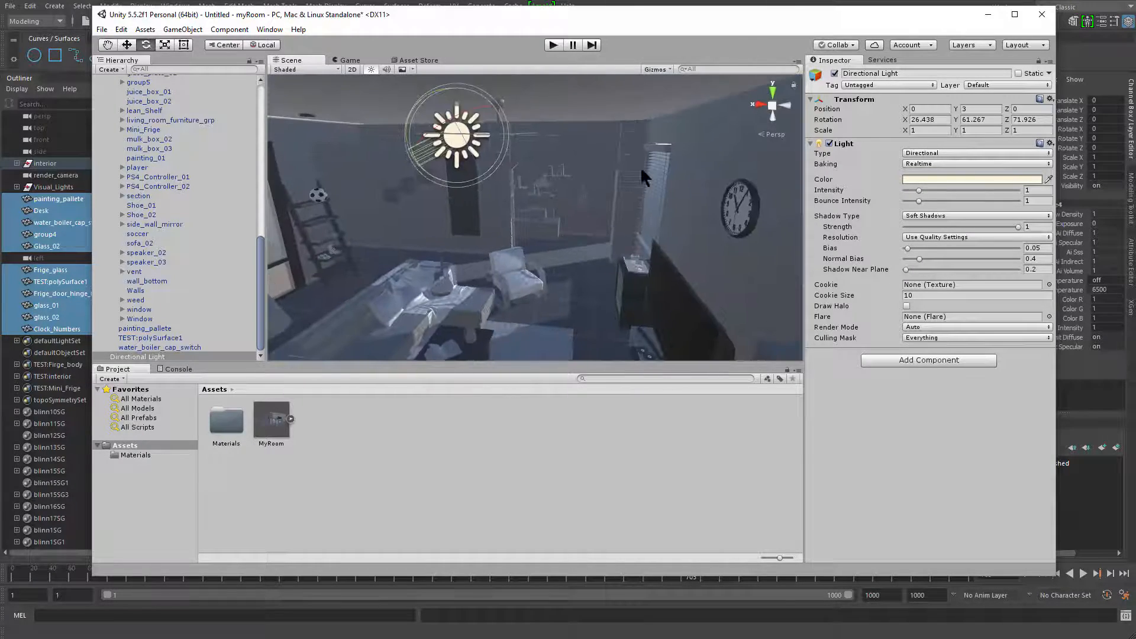
{"action": "left_click", "coordinate": [679, 122]}
{"action": "key", "text": "f"}
{"action": "left_click_drag", "start_coordinate": [679, 122], "coordinate": [568, 248], "text": "alt"}
{"action": "left_click", "coordinate": [619, 243]}
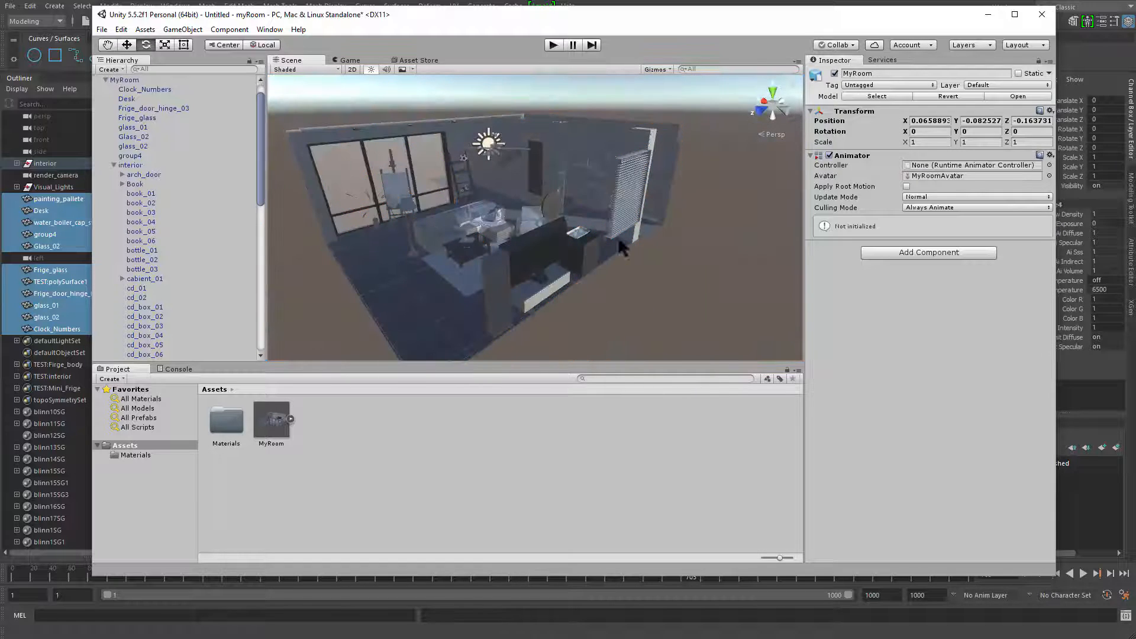
{"action": "right_click_drag", "start_coordinate": [425, 232], "coordinate": [631, 140]}
{"action": "left_click", "coordinate": [631, 140]}
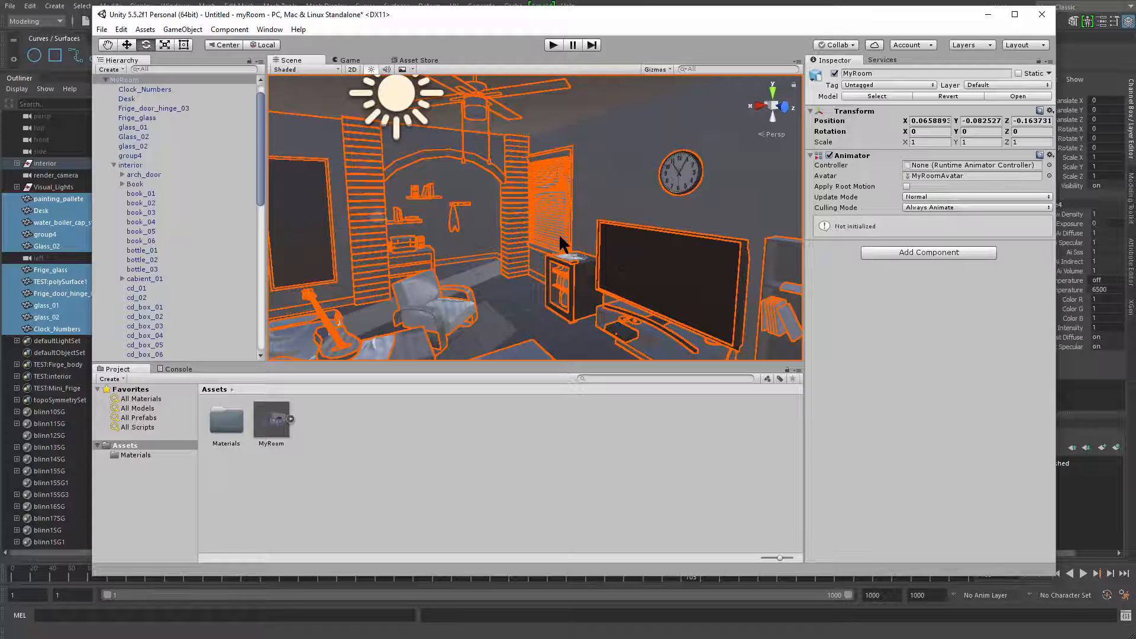
{"action": "left_click", "coordinate": [631, 164]}
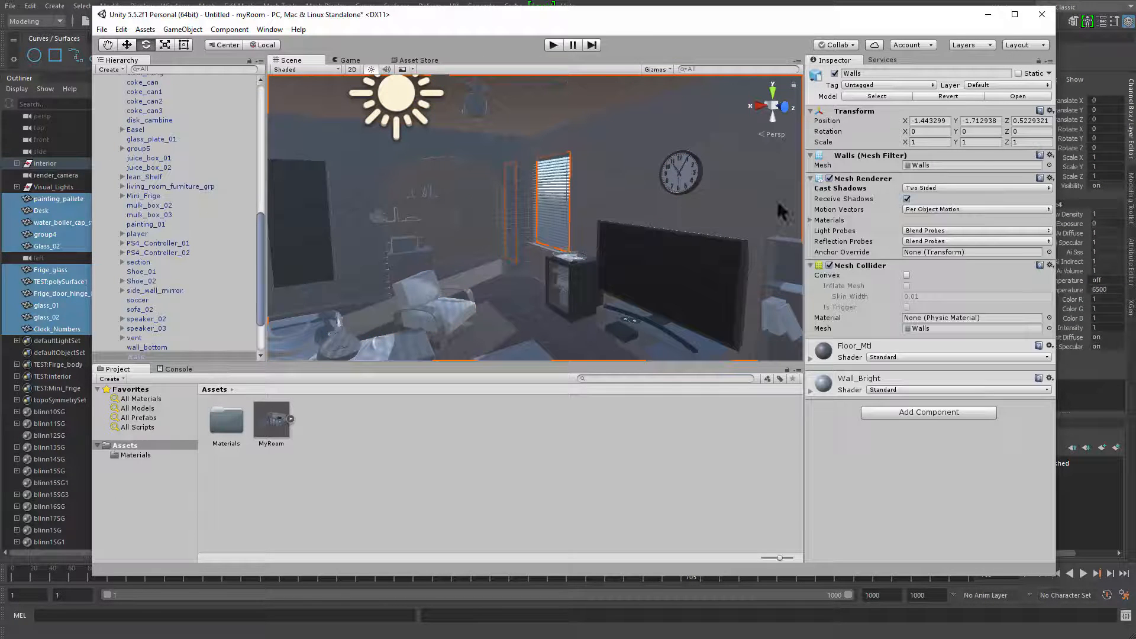
{"action": "left_click", "coordinate": [927, 188]}
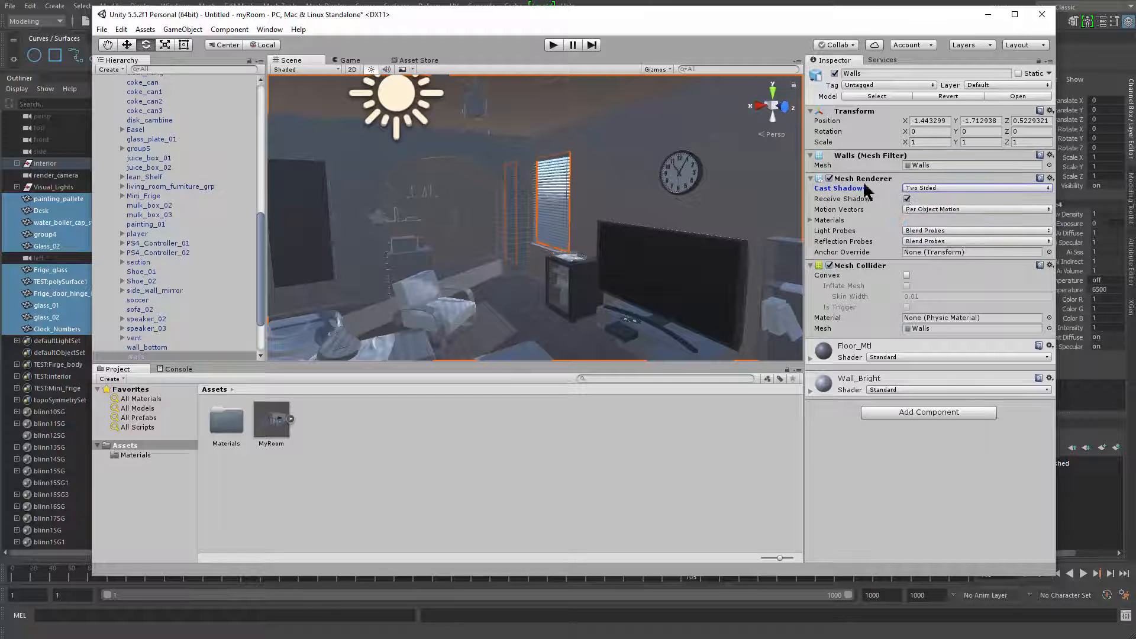
Inspect the room's lighting from outside and inside, and briefly play the scene through its default camera
{"action": "left_click_drag", "start_coordinate": [693, 206], "coordinate": [615, 248], "text": "alt"}
{"action": "key", "text": "f"}
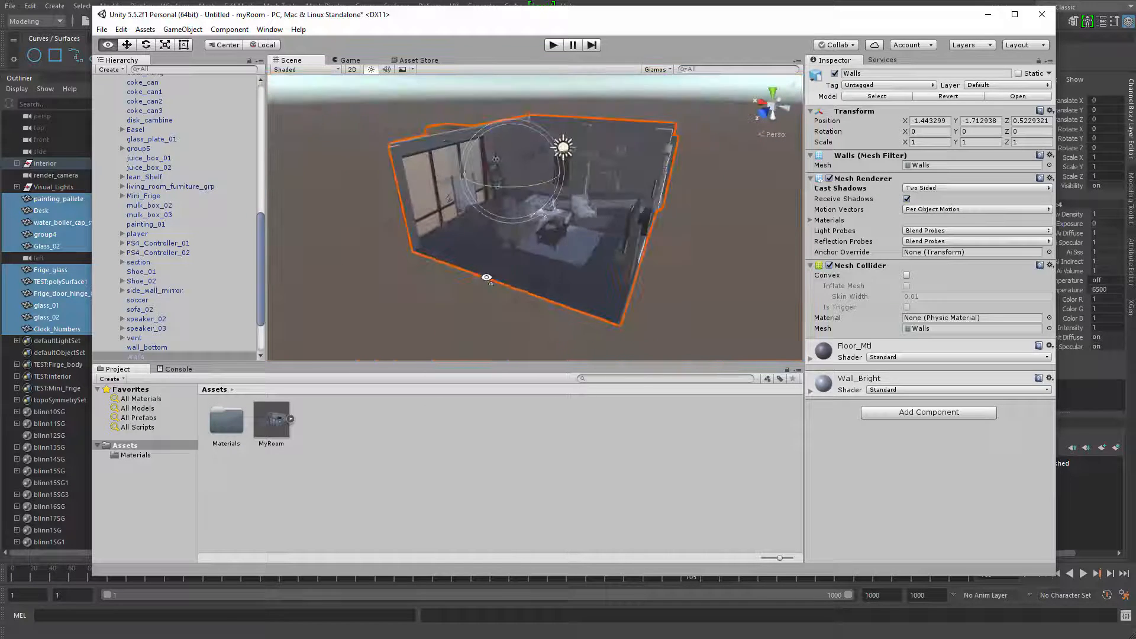
{"action": "left_click", "coordinate": [654, 259]}
{"action": "key", "text": "w"}
{"action": "right_click_drag", "start_coordinate": [678, 260], "coordinate": [592, 116]}
{"action": "key", "text": "s"}
{"action": "key", "text": "w"}
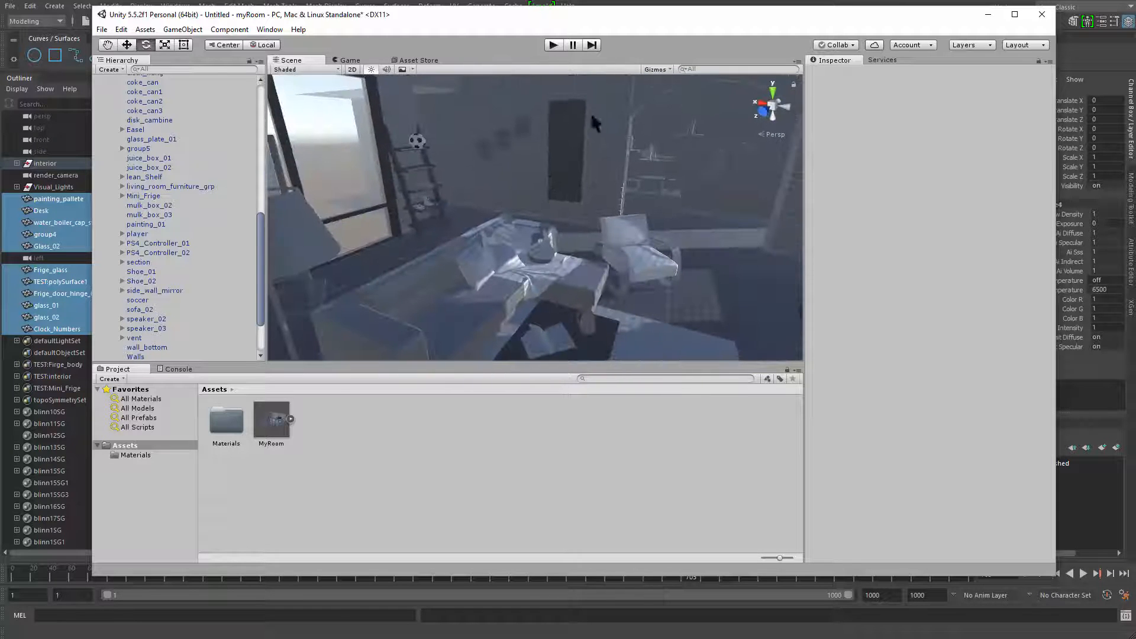
{"action": "left_click", "coordinate": [554, 44]}
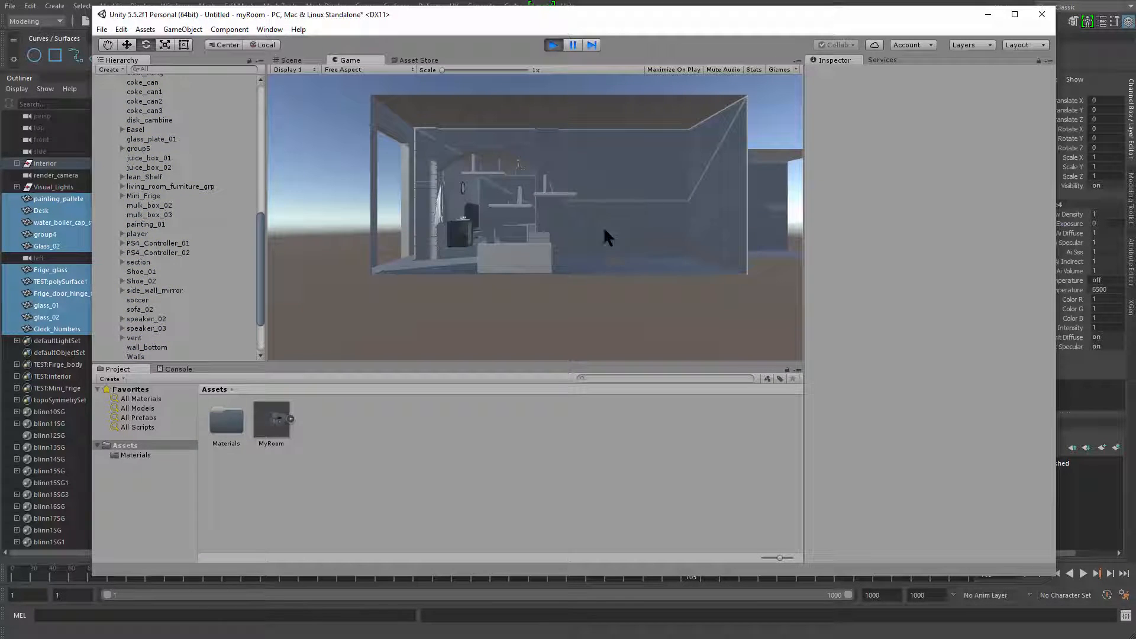
{"action": "left_click", "coordinate": [556, 45]}
Import the Characters standard asset package into the project
{"action": "right_click_drag", "start_coordinate": [581, 131], "coordinate": [492, 256]}
{"action": "left_click", "coordinate": [145, 29]}
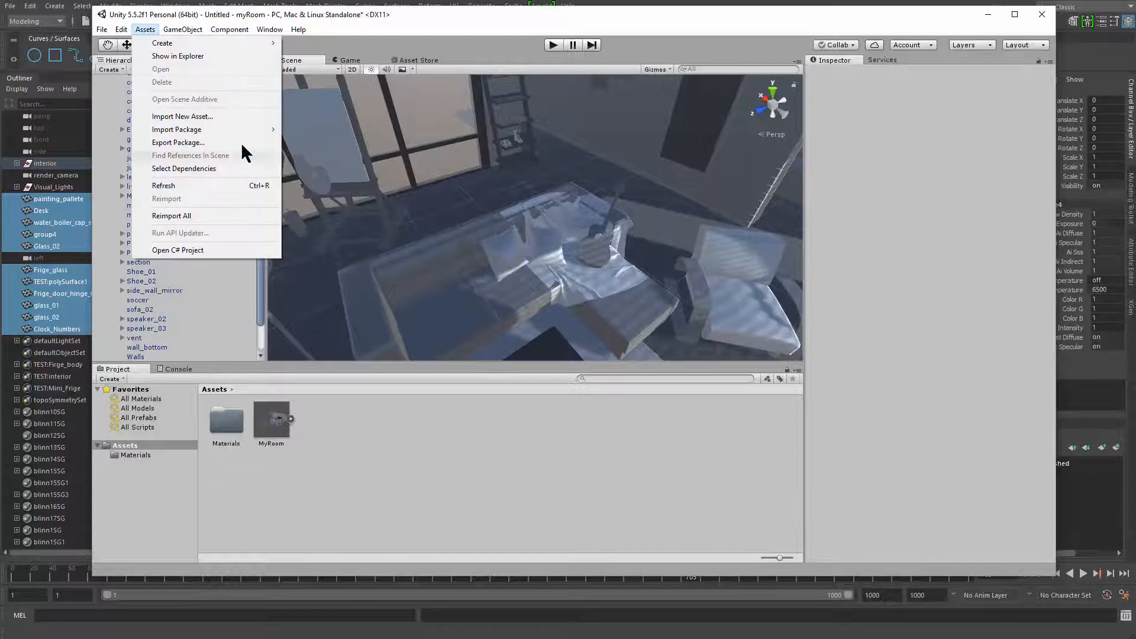
{"action": "mouse_move", "coordinate": [269, 139]}
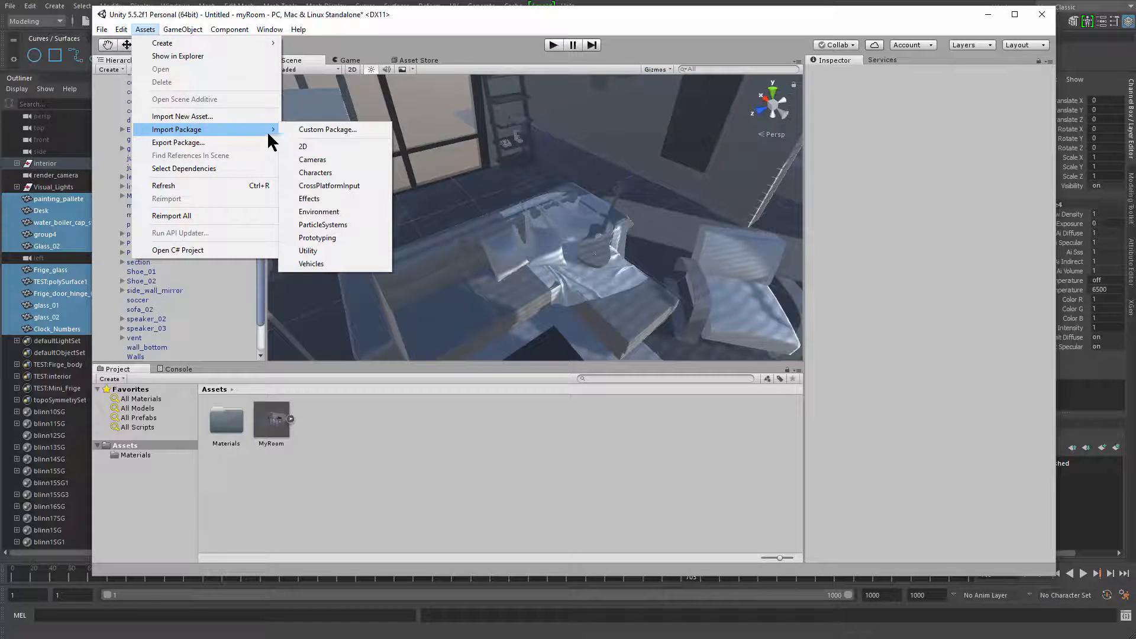
{"action": "left_click", "coordinate": [348, 172]}
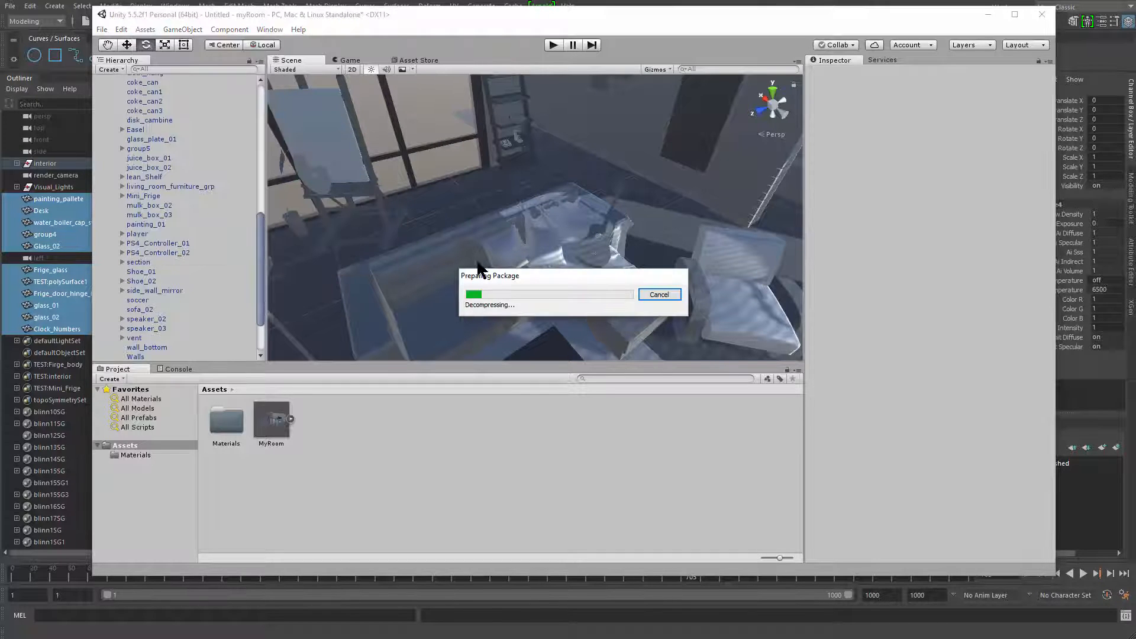
{"action": "left_click", "coordinate": [586, 294]}
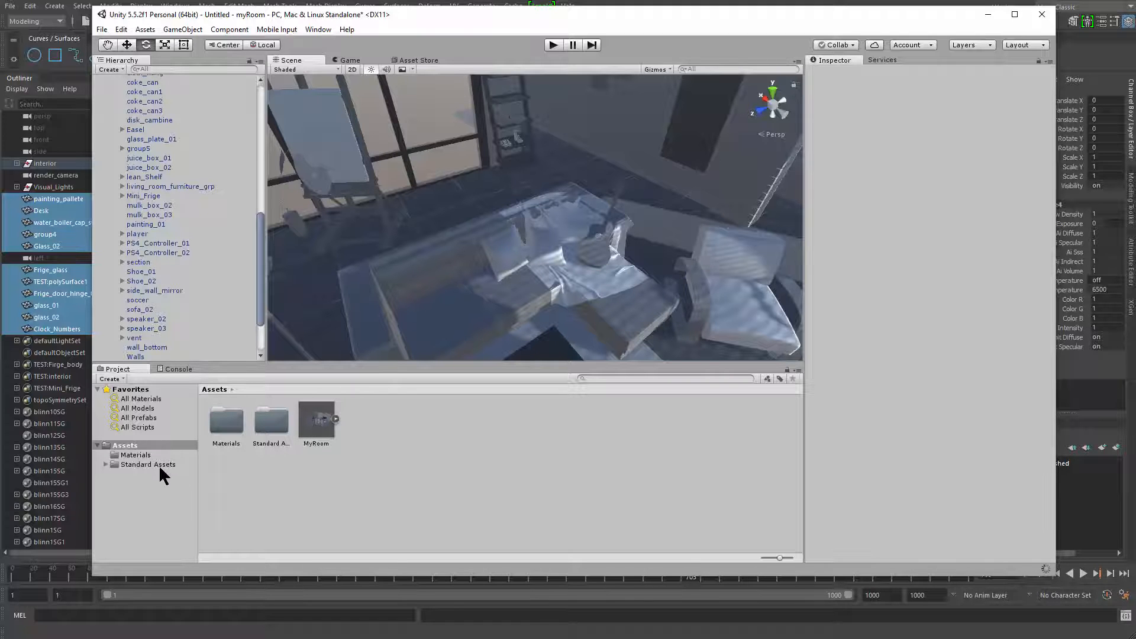
Place the FPSController prefab from Standard Assets > Characters > FirstPersonCharacter > Prefabs into the room near the sofa
{"action": "left_click", "coordinate": [158, 464]}
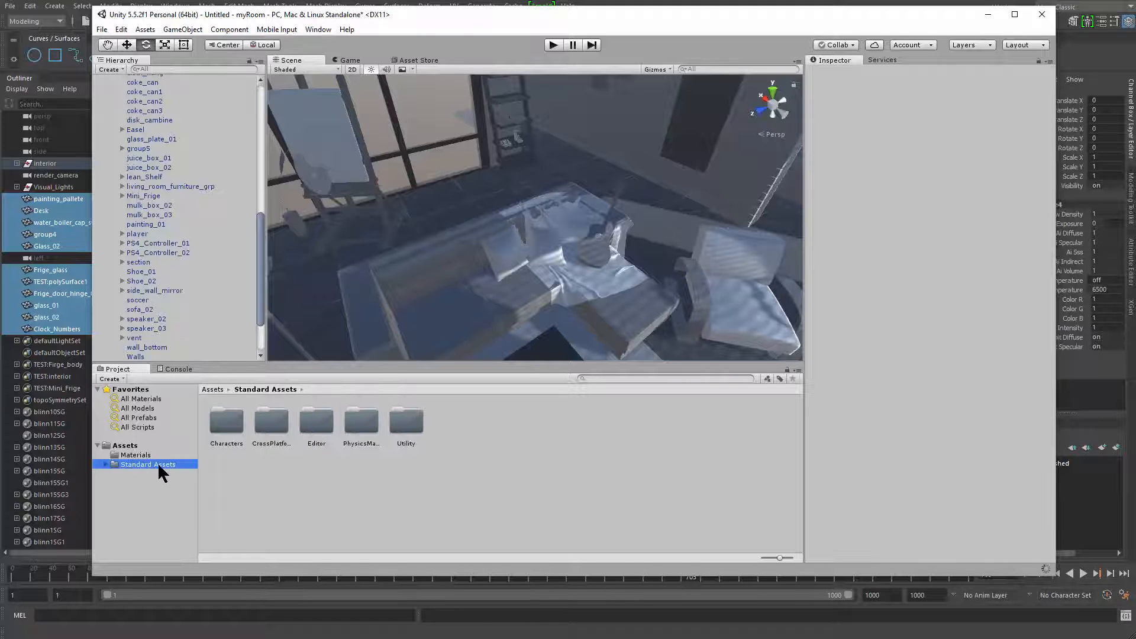
{"action": "double_click", "coordinate": [230, 422]}
{"action": "left_click", "coordinate": [362, 464]}
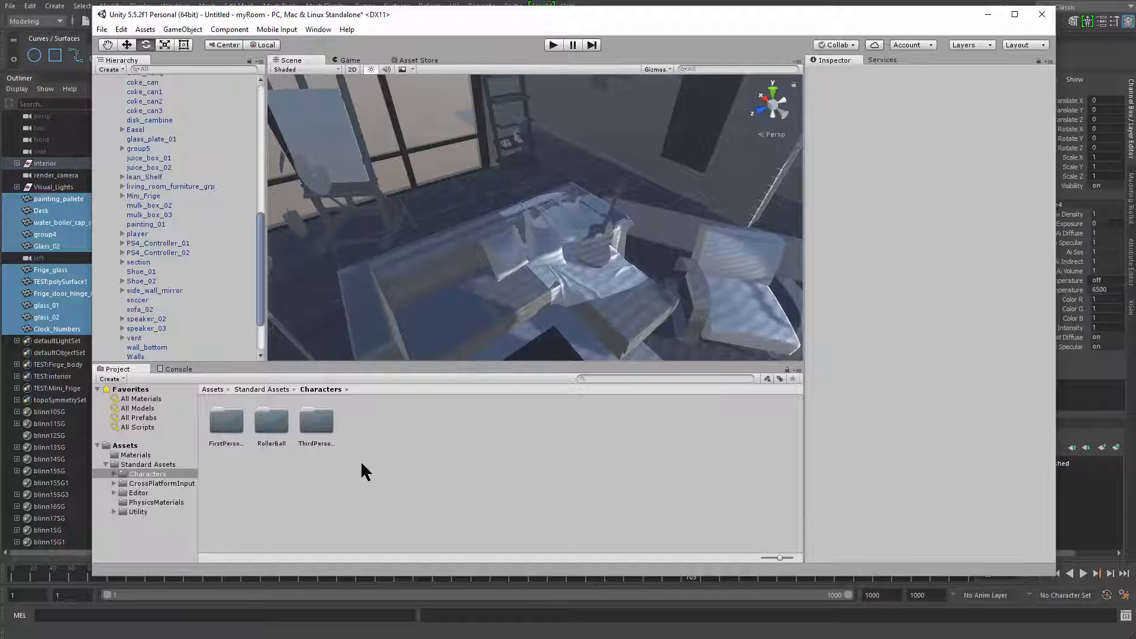
{"action": "left_click", "coordinate": [318, 424]}
{"action": "left_click", "coordinate": [222, 417]}
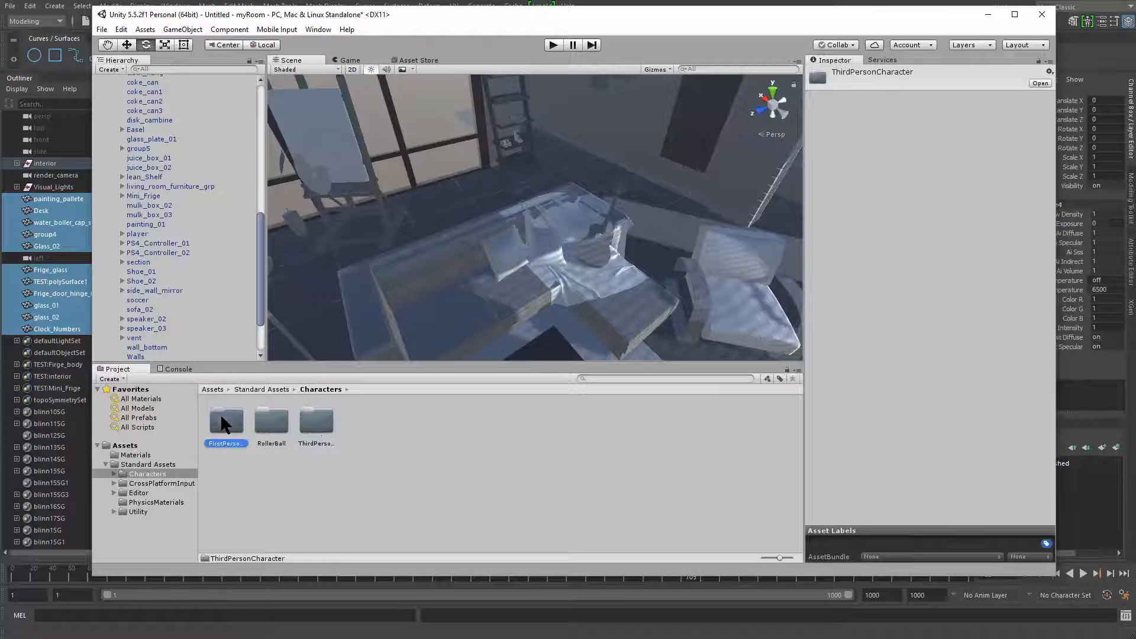
{"action": "double_click", "coordinate": [235, 422]}
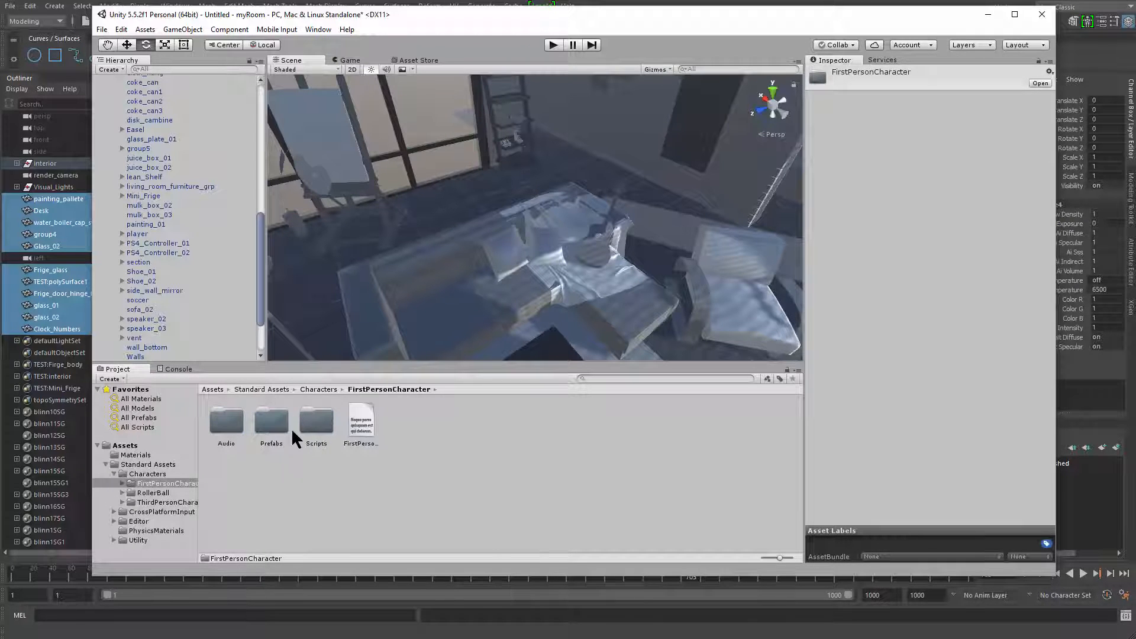
{"action": "double_click", "coordinate": [270, 425]}
{"action": "left_click_drag", "start_coordinate": [222, 432], "coordinate": [484, 194]}
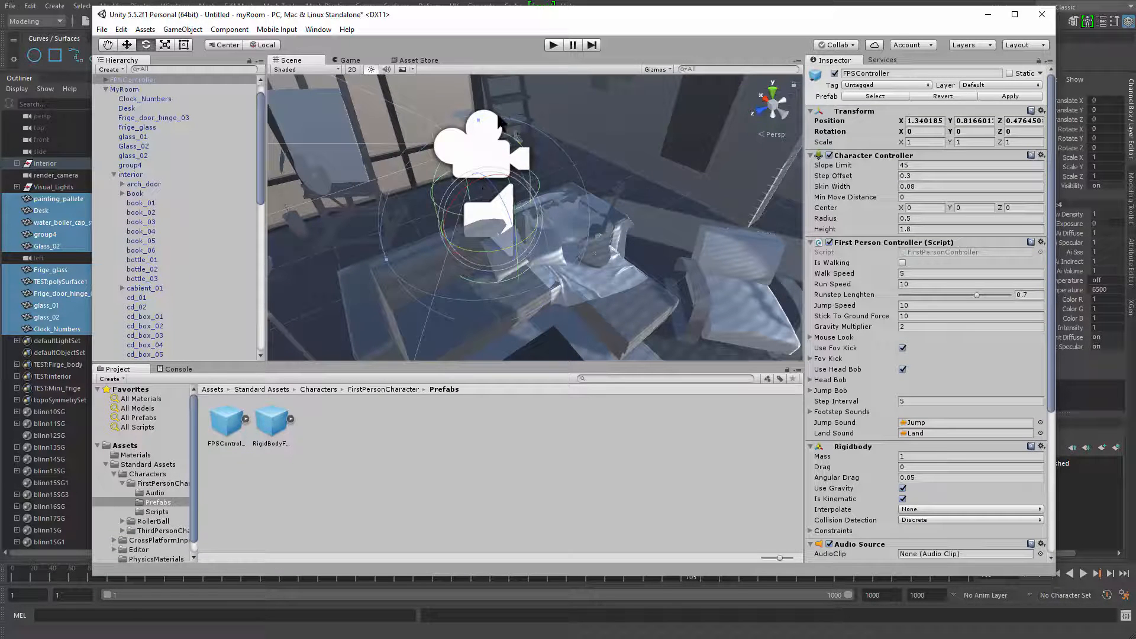
Play the scene, walk through the room with the first-person controller, stop playback and view the room from above
{"action": "left_click", "coordinate": [553, 45]}
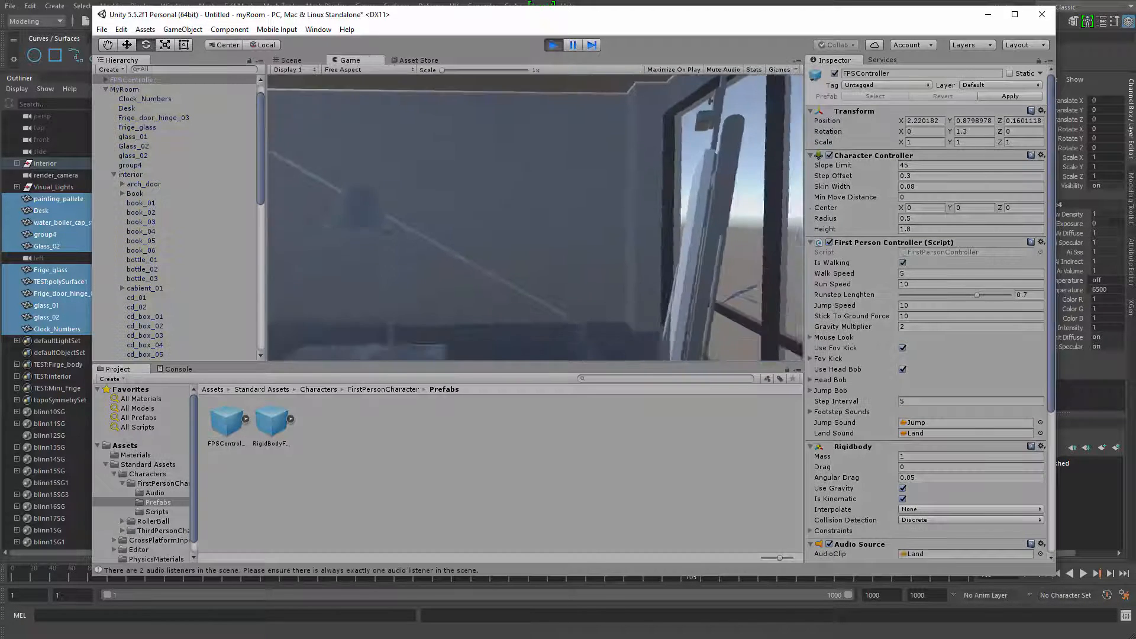
{"action": "key", "text": "w"}
{"action": "key", "text": "w"}
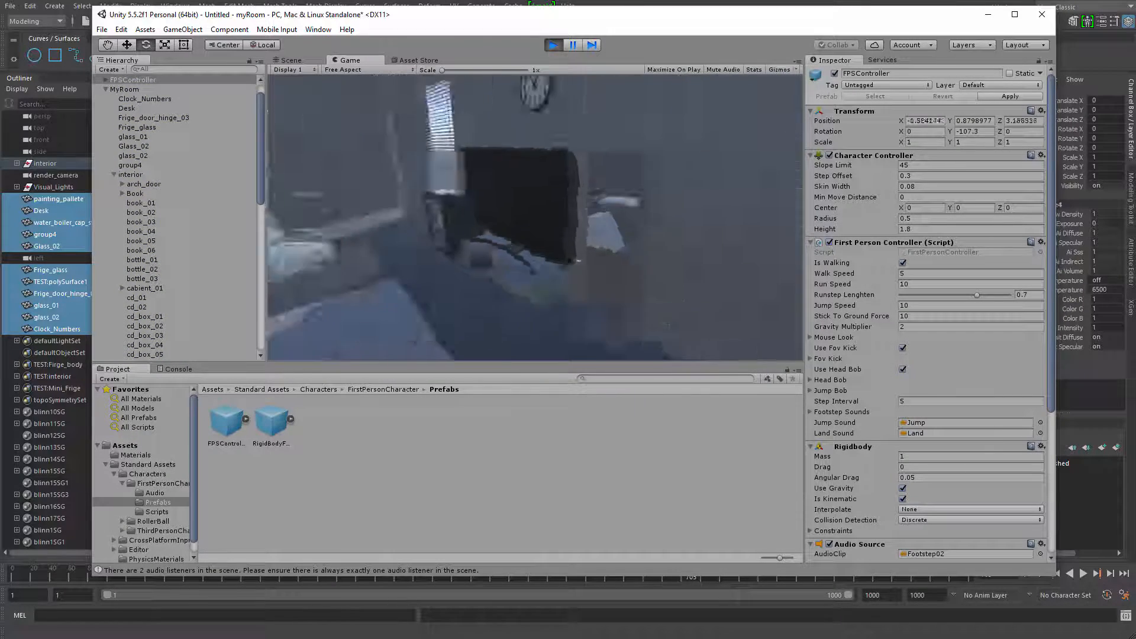
{"action": "key", "text": "w"}
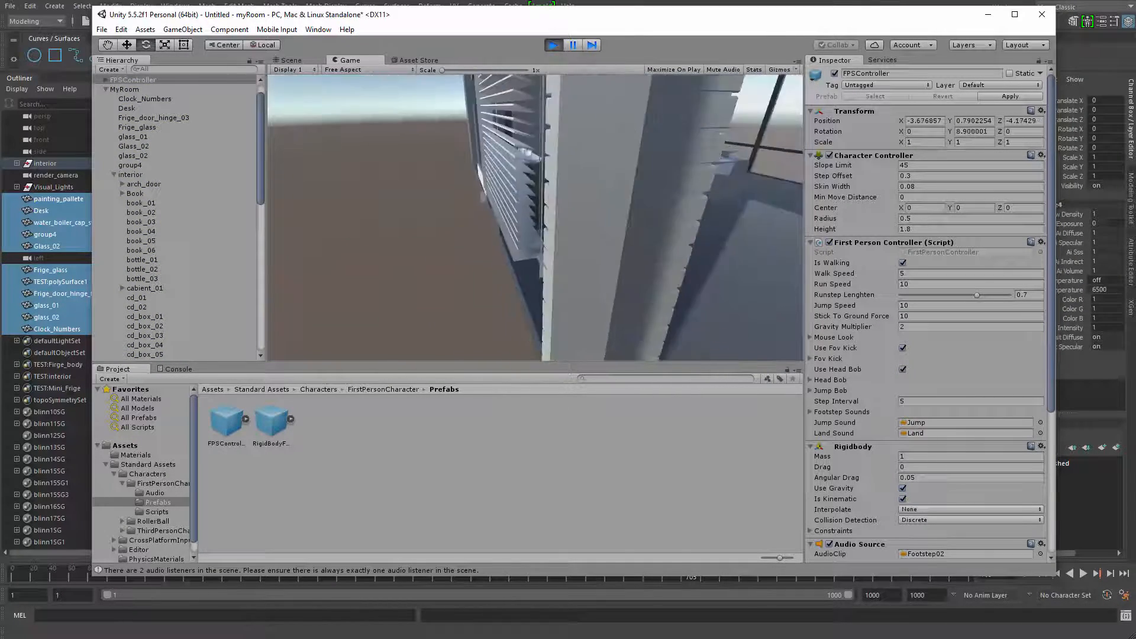
{"action": "key", "text": "Escape"}
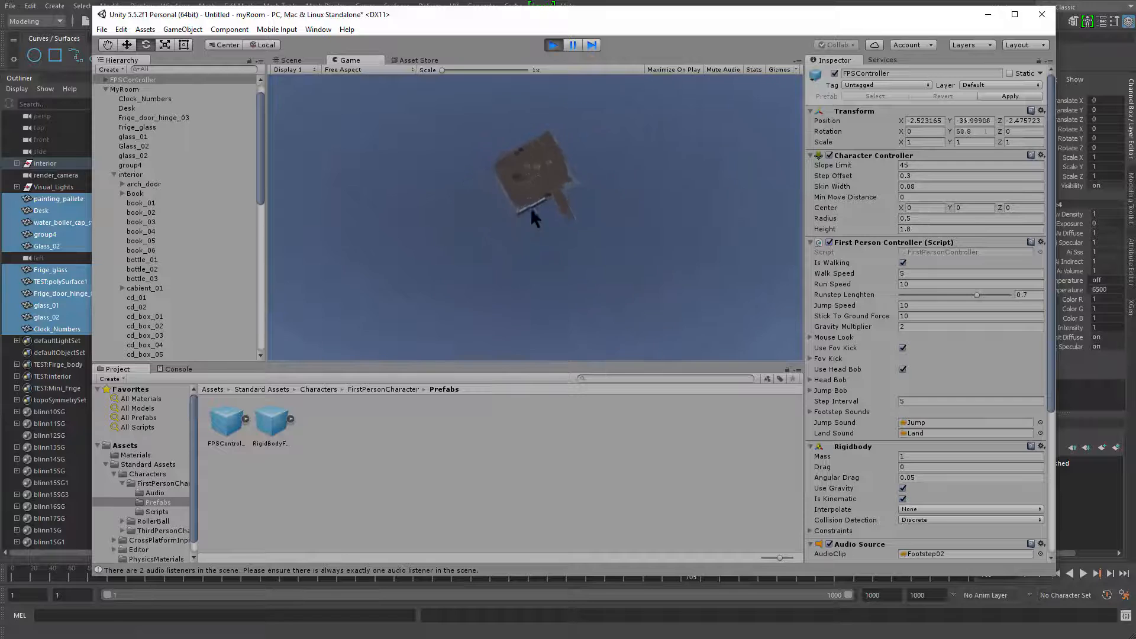
{"action": "left_click", "coordinate": [554, 46]}
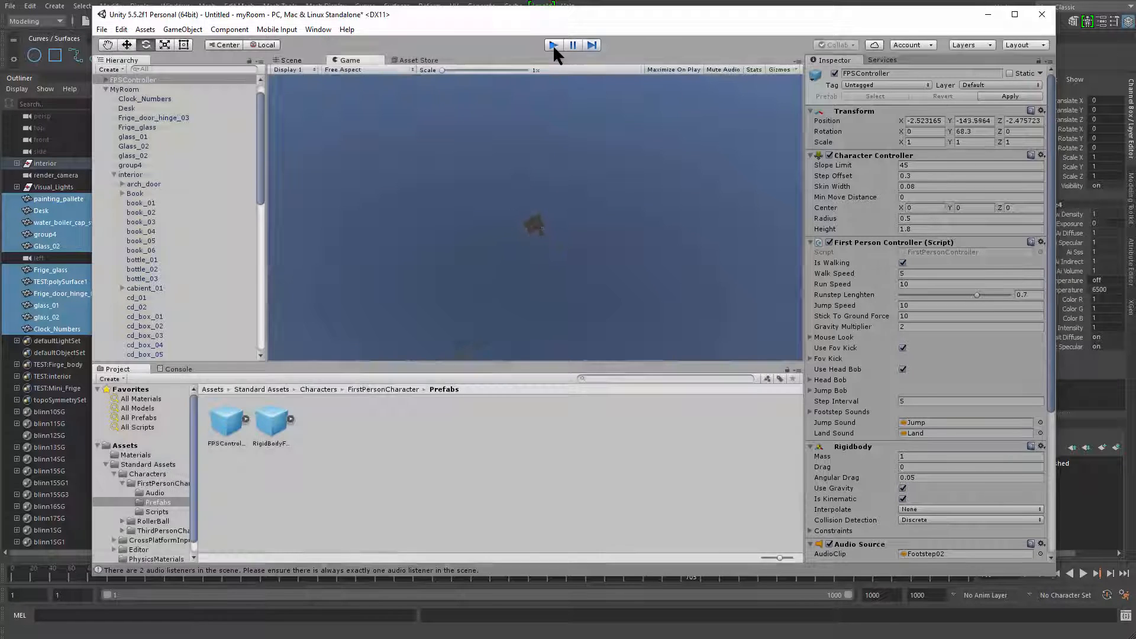
{"action": "left_click_drag", "start_coordinate": [601, 284], "coordinate": [661, 255], "text": "alt"}
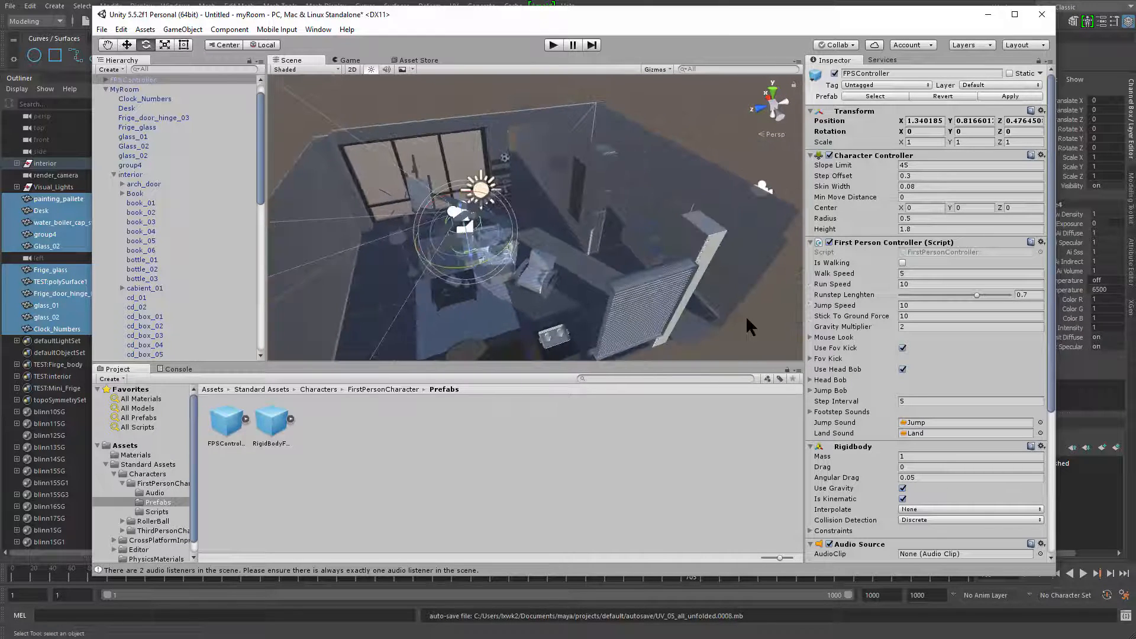
{"action": "left_click", "coordinate": [750, 318]}
{"action": "left_click", "coordinate": [634, 240]}
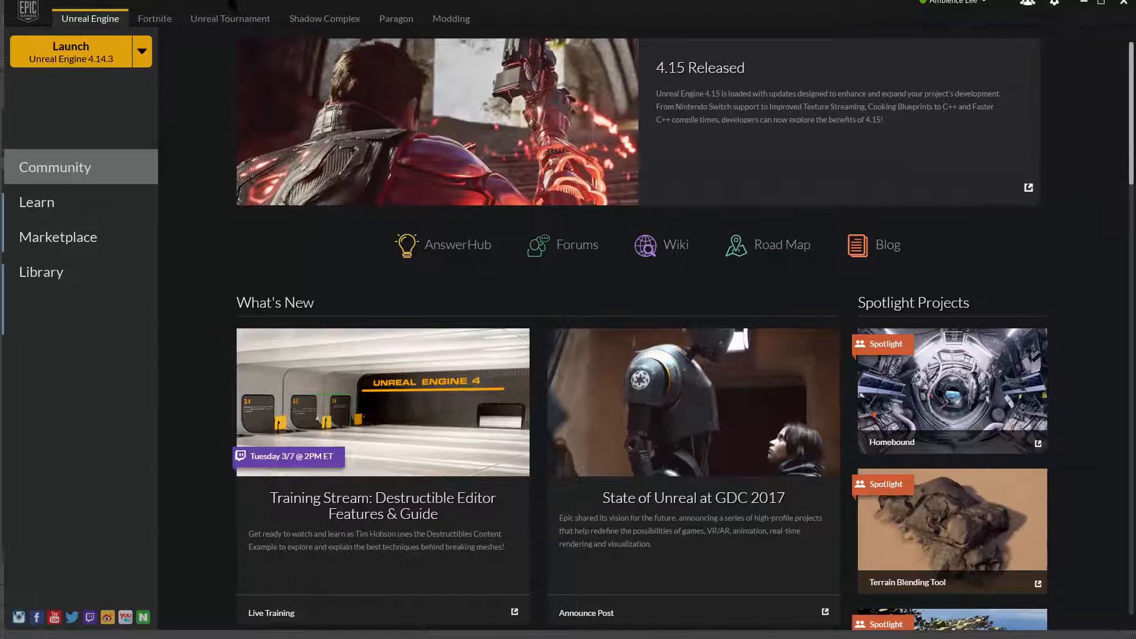
Launch Unreal Engine 4.14.3 from the Epic Games Launcher
{"action": "key", "text": "super"}
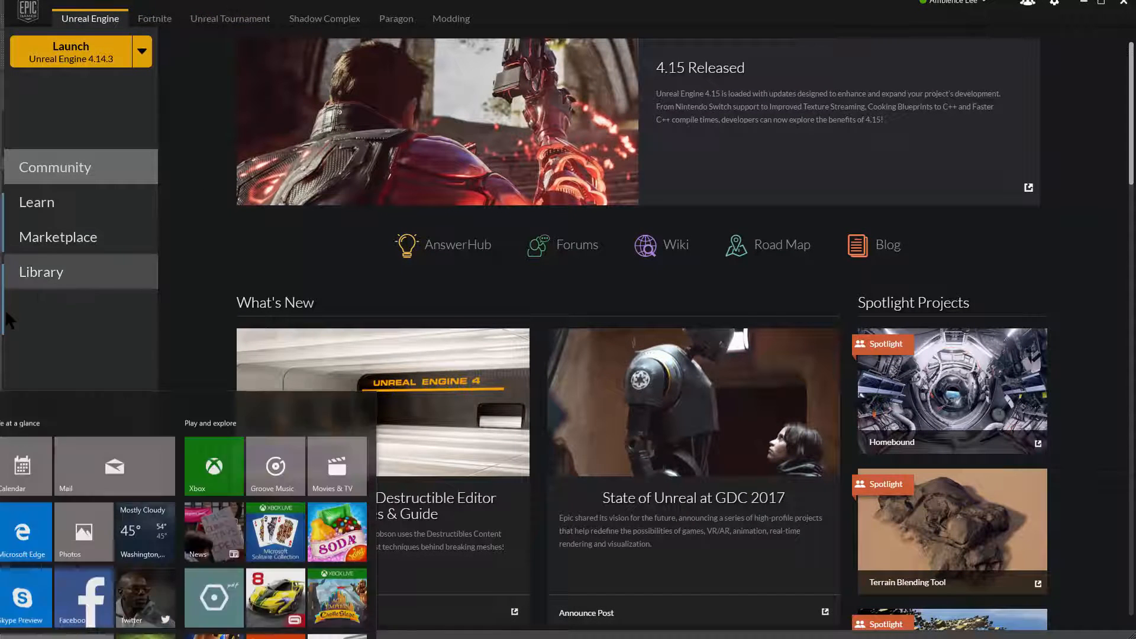
{"action": "type", "text": "m"}
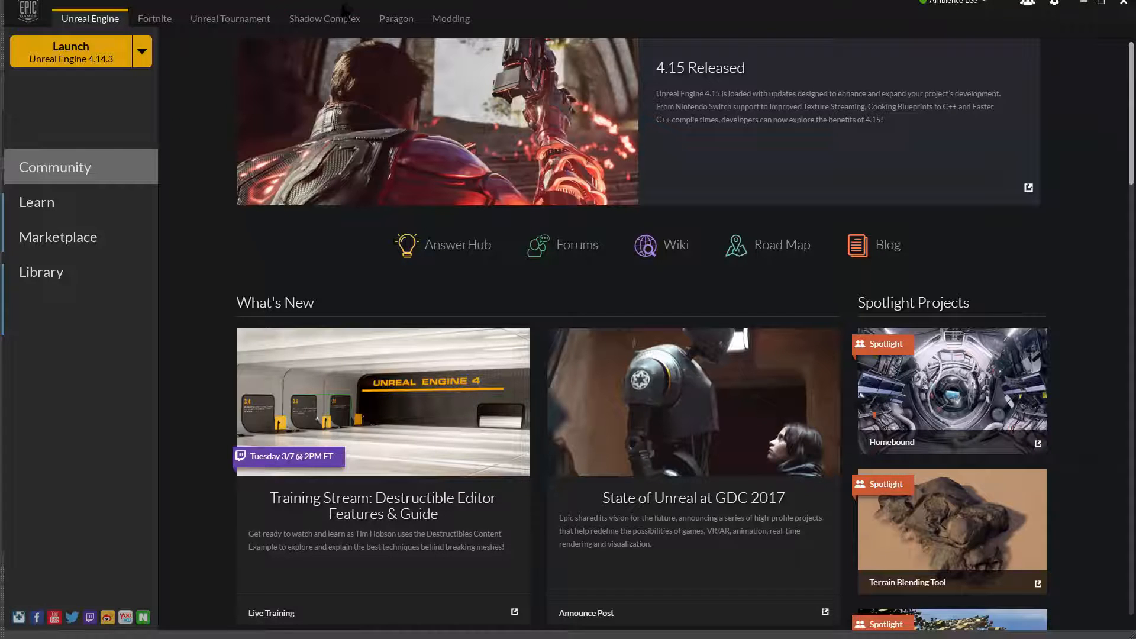
{"action": "left_click", "coordinate": [95, 53]}
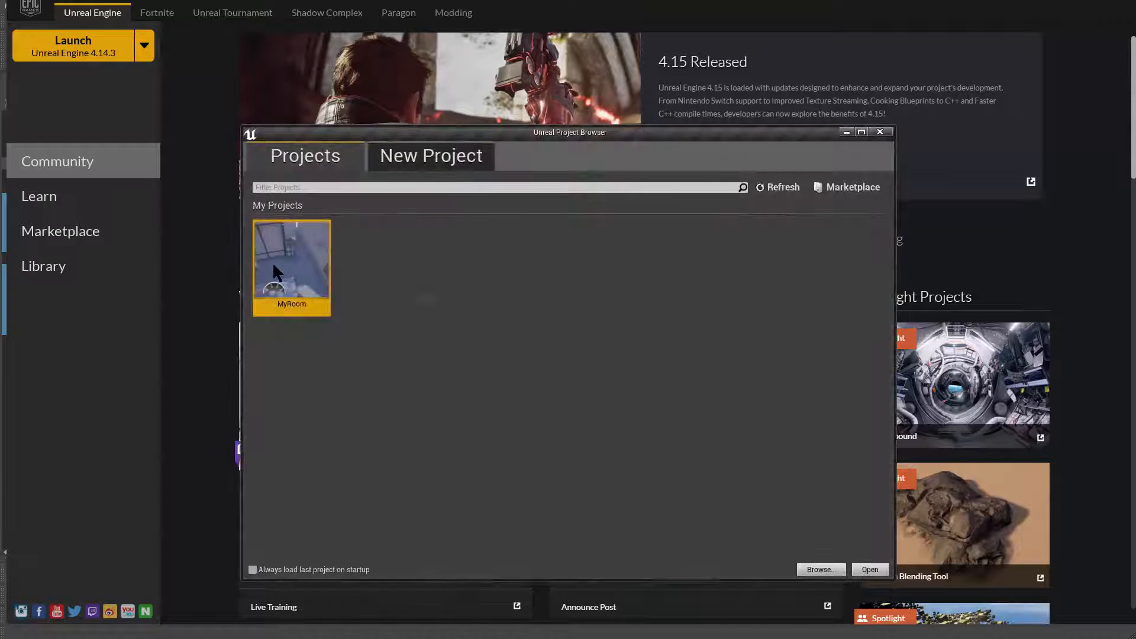
Open the new project setup in the Unreal Project Browser and choose the First Person Blueprint template
{"action": "left_click", "coordinate": [474, 151]}
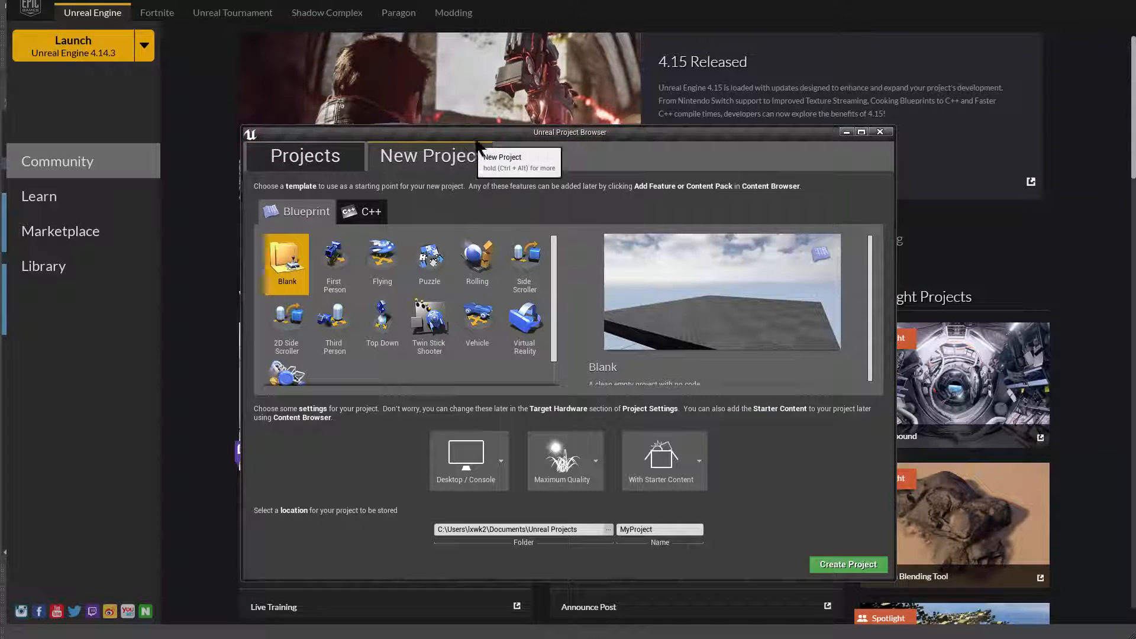
{"action": "left_click_drag", "start_coordinate": [498, 133], "coordinate": [542, 83]}
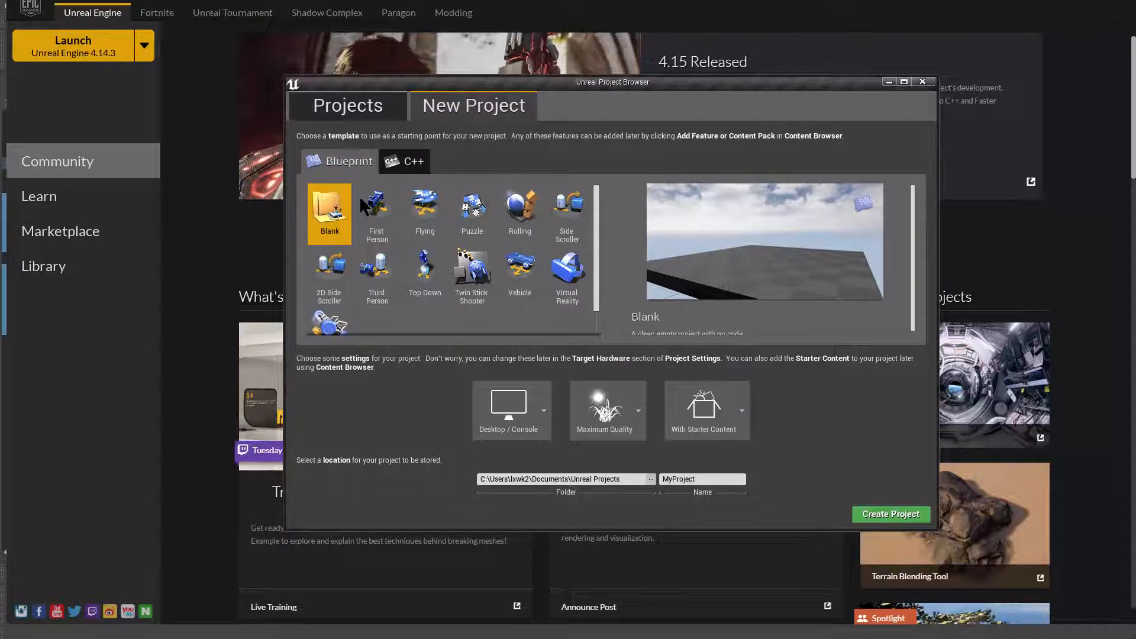
{"action": "left_click", "coordinate": [378, 216]}
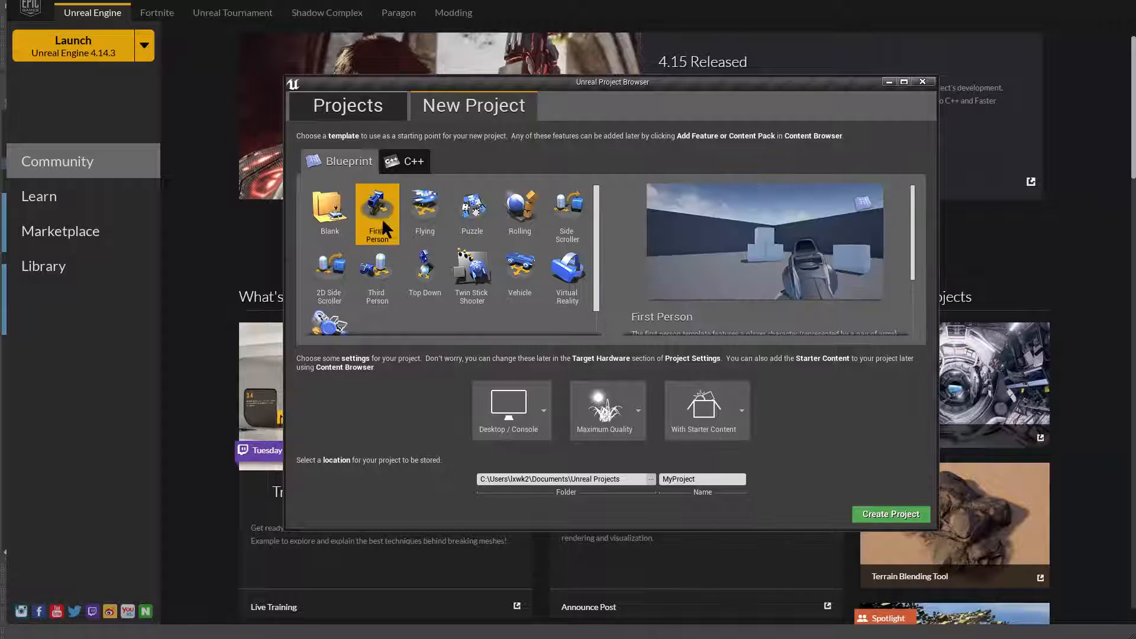
{"action": "left_click", "coordinate": [339, 160]}
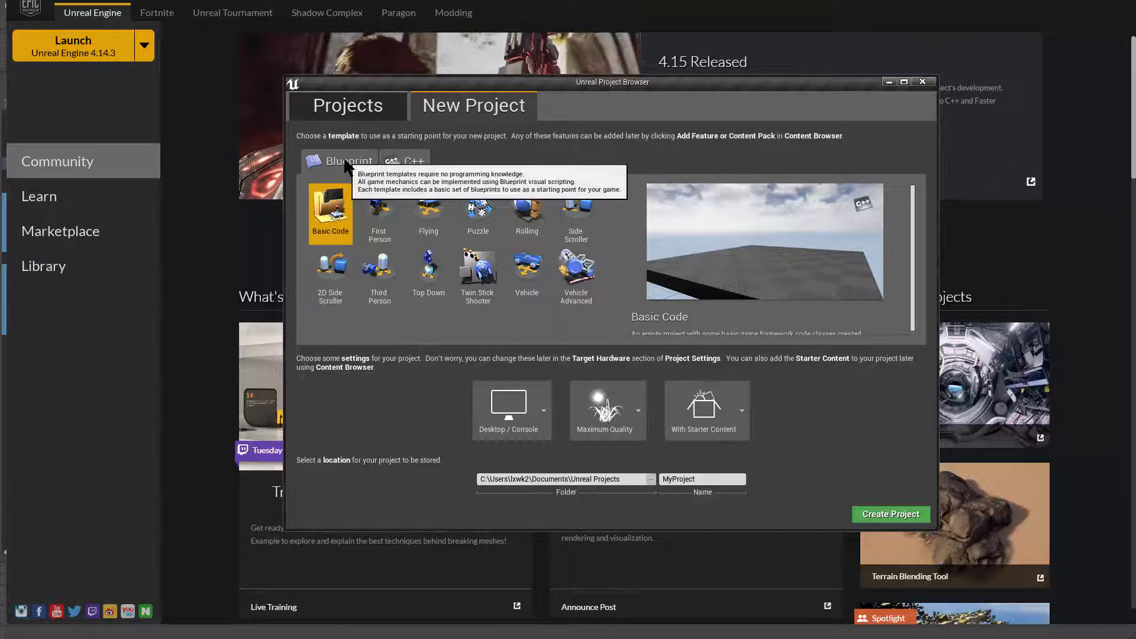
{"action": "left_click", "coordinate": [386, 231]}
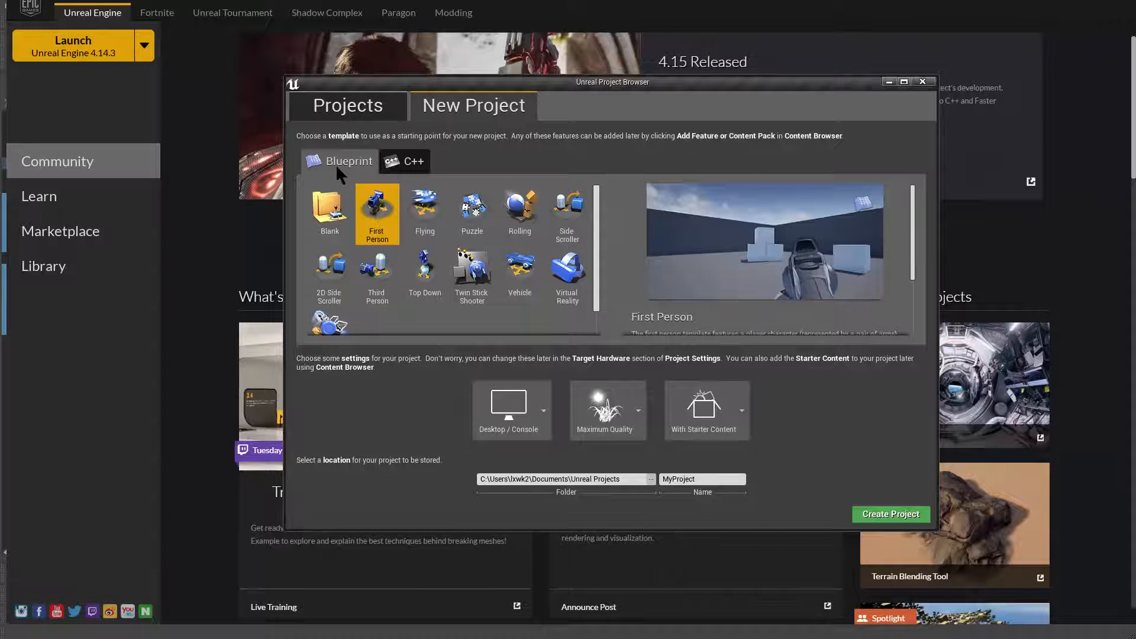
Preview the First Person, Flying and Top Down templates offered for C++ projects
{"action": "left_click", "coordinate": [416, 163]}
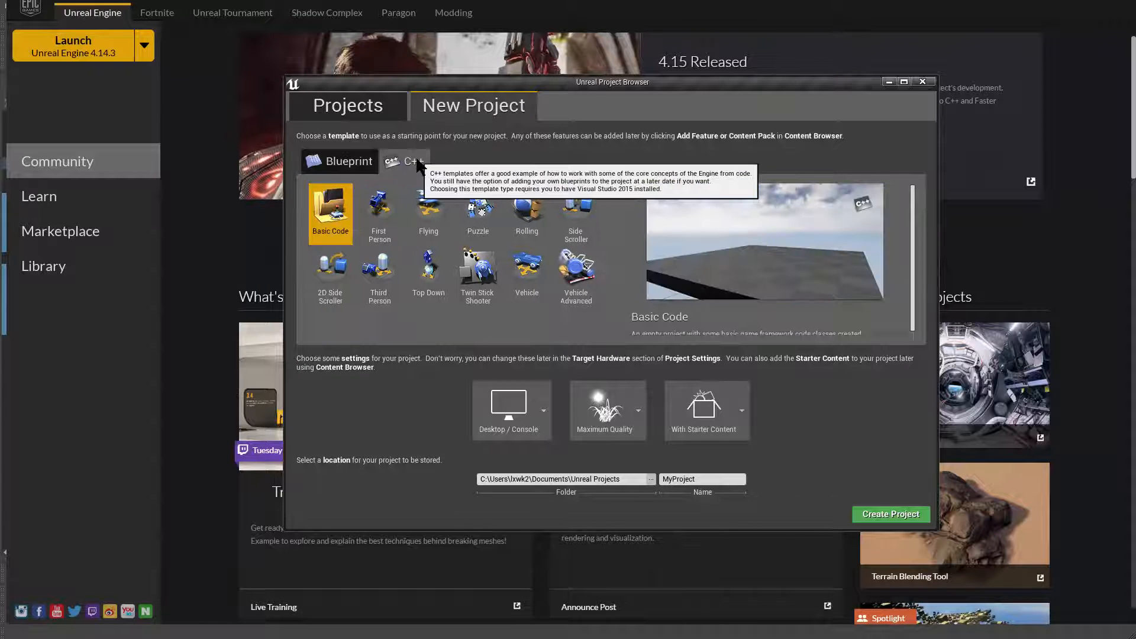
{"action": "left_click", "coordinate": [379, 212]}
{"action": "left_click", "coordinate": [428, 212]}
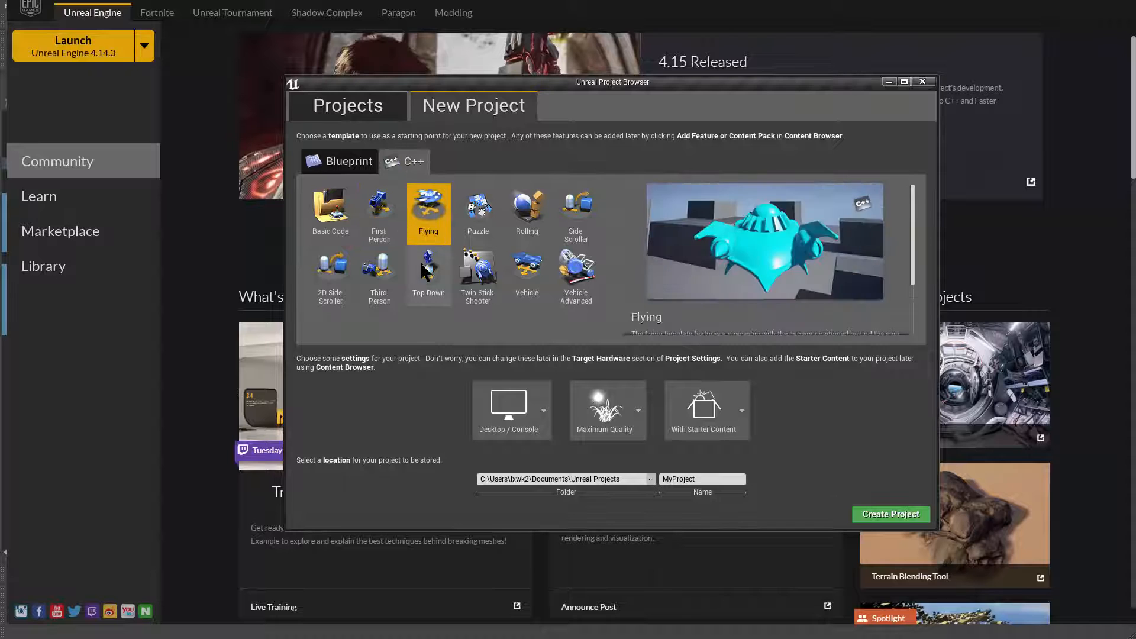
{"action": "left_click", "coordinate": [425, 272]}
{"action": "left_click", "coordinate": [388, 211]}
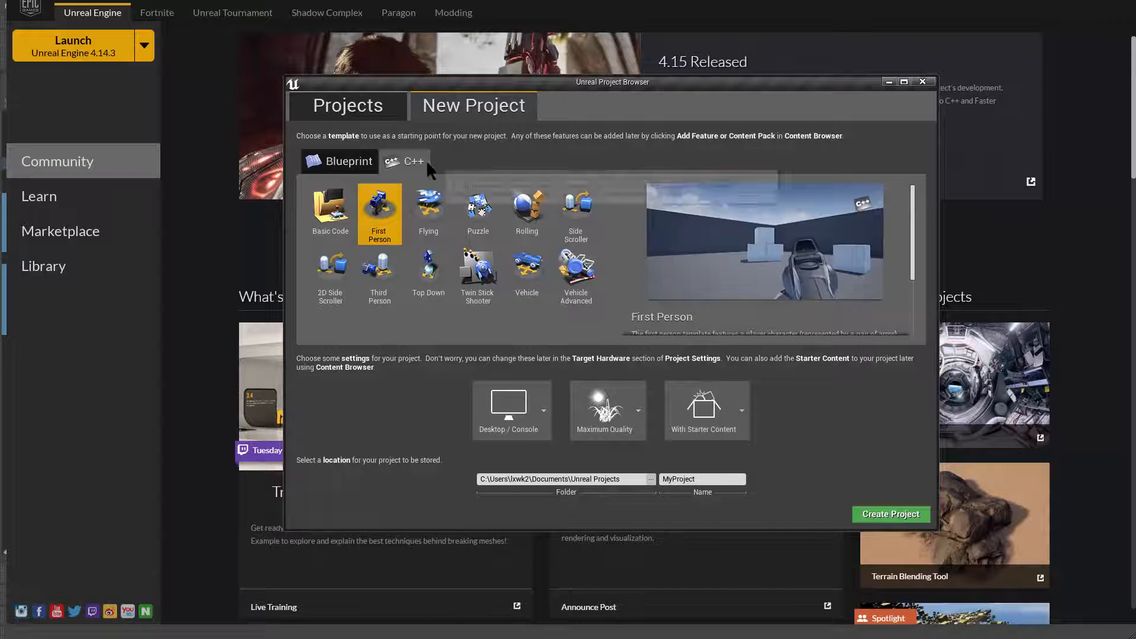
{"action": "left_click", "coordinate": [349, 161]}
{"action": "left_click", "coordinate": [406, 161]}
Preview the First Person, Flying and Top Down templates offered for Blueprint projects
{"action": "left_click", "coordinate": [361, 164]}
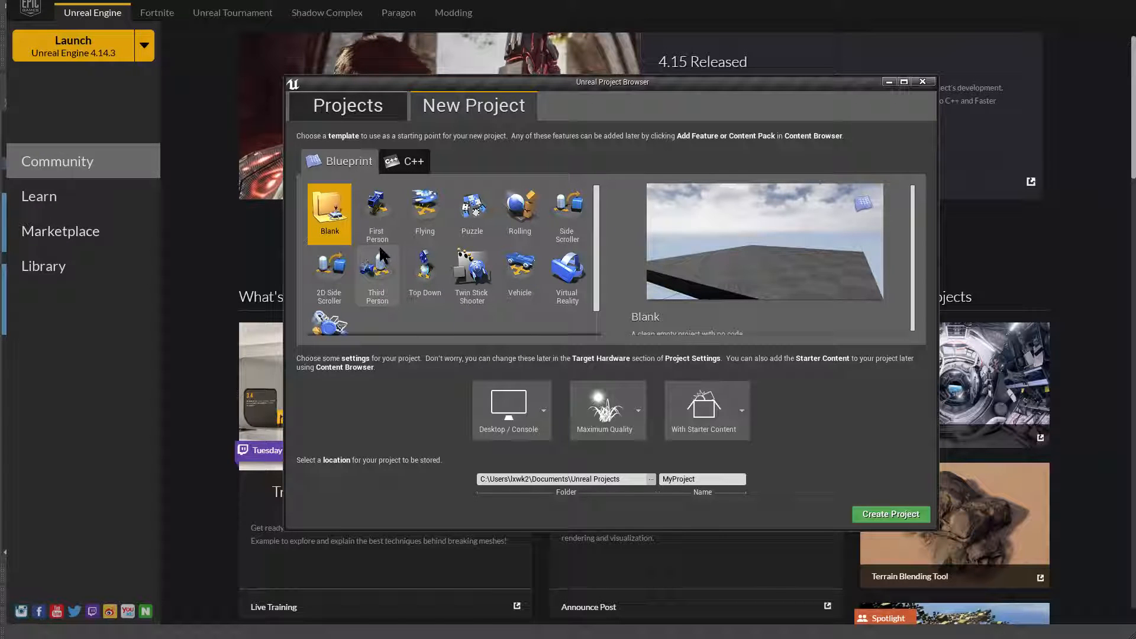
{"action": "left_click", "coordinate": [382, 216]}
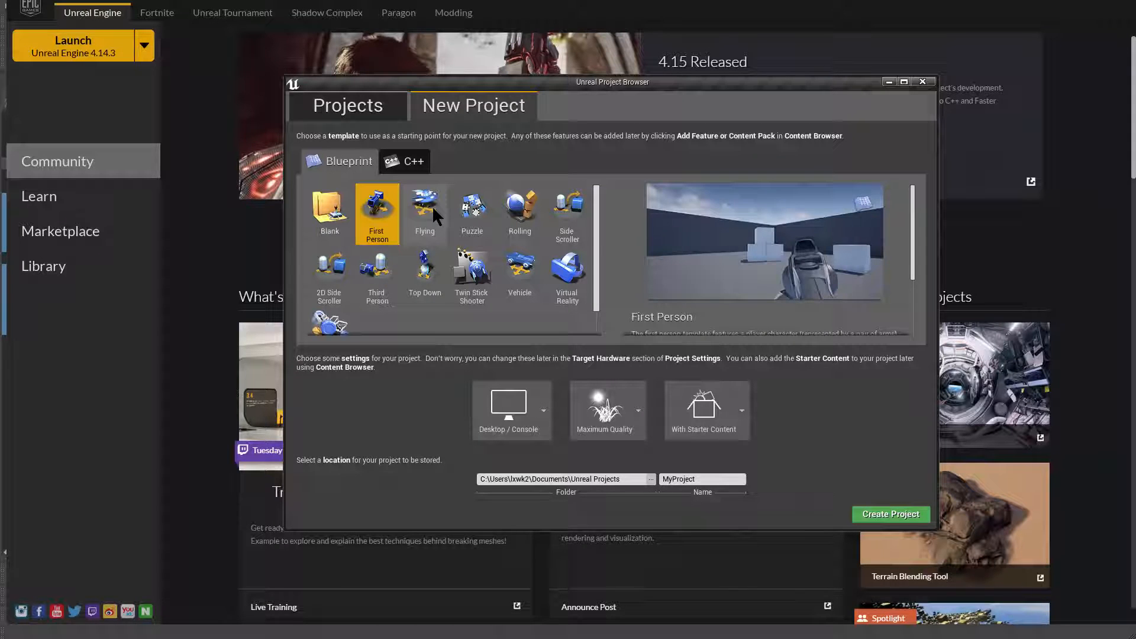
{"action": "left_click", "coordinate": [432, 205]}
{"action": "left_click", "coordinate": [427, 265]}
{"action": "left_click", "coordinate": [377, 210]}
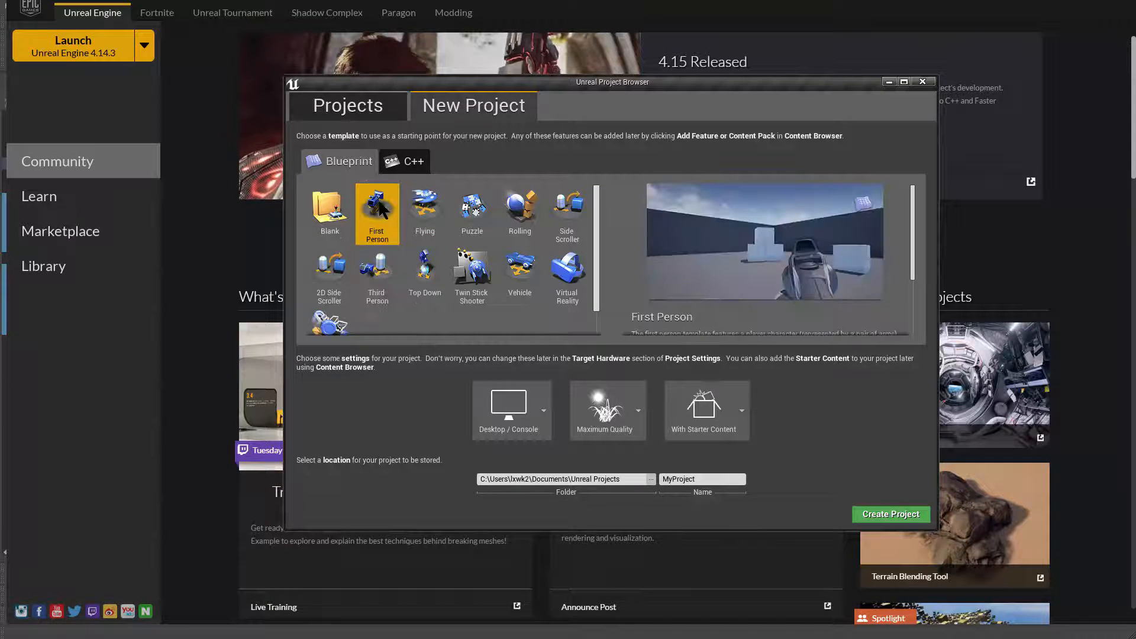
{"action": "left_click", "coordinate": [425, 207]}
{"action": "left_click", "coordinate": [423, 267]}
{"action": "left_click", "coordinate": [377, 210]}
Compare the full set of Blueprint templates with the set of C++ templates
{"action": "left_click", "coordinate": [408, 161]}
{"action": "left_click", "coordinate": [335, 163]}
{"action": "left_click", "coordinate": [394, 159]}
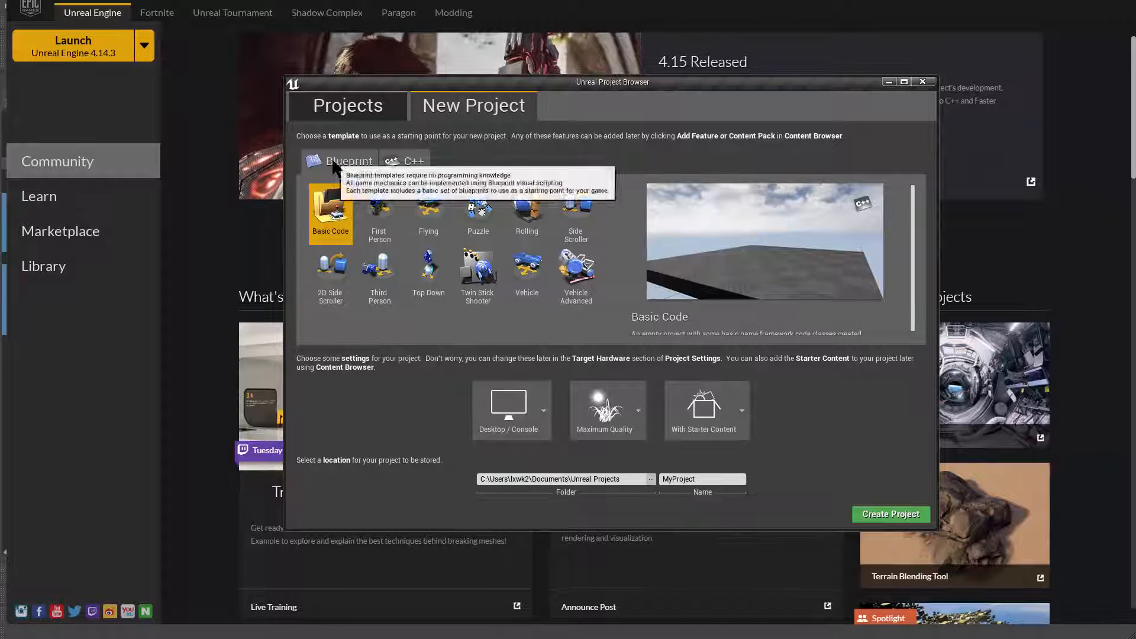
{"action": "left_click", "coordinate": [336, 161]}
{"action": "left_click", "coordinate": [403, 161]}
{"action": "left_click", "coordinate": [338, 161]}
{"action": "left_click", "coordinate": [404, 161]}
{"action": "left_click", "coordinate": [342, 161]}
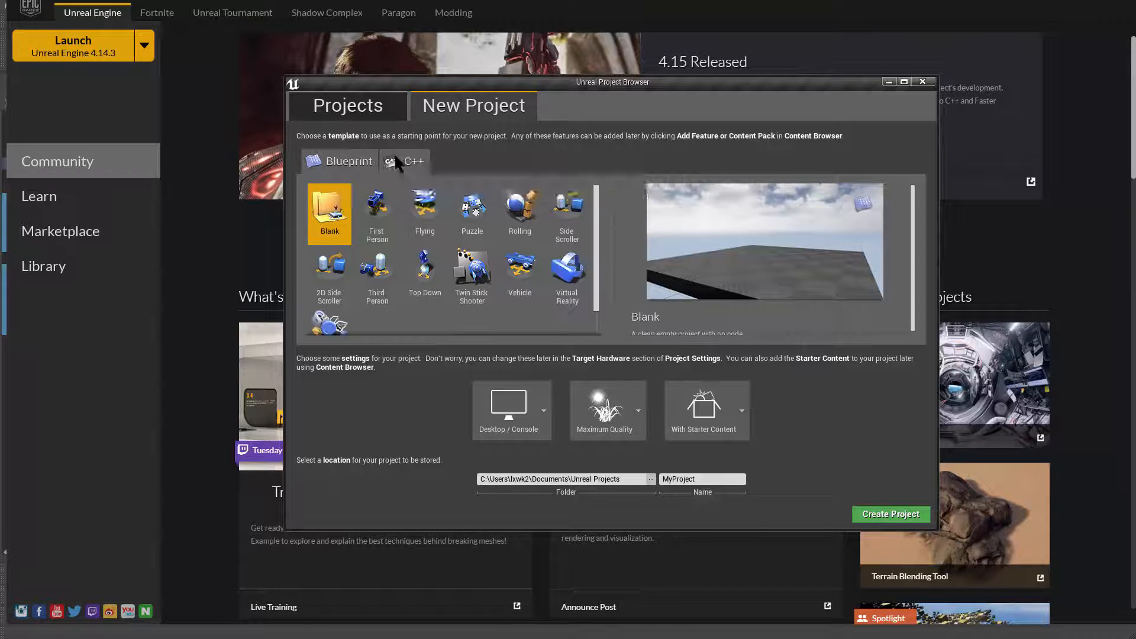
Compare the Blueprint and C++ template sets again and choose the First Person template for a Blueprint project
{"action": "left_click", "coordinate": [396, 161]}
{"action": "left_click", "coordinate": [345, 161]}
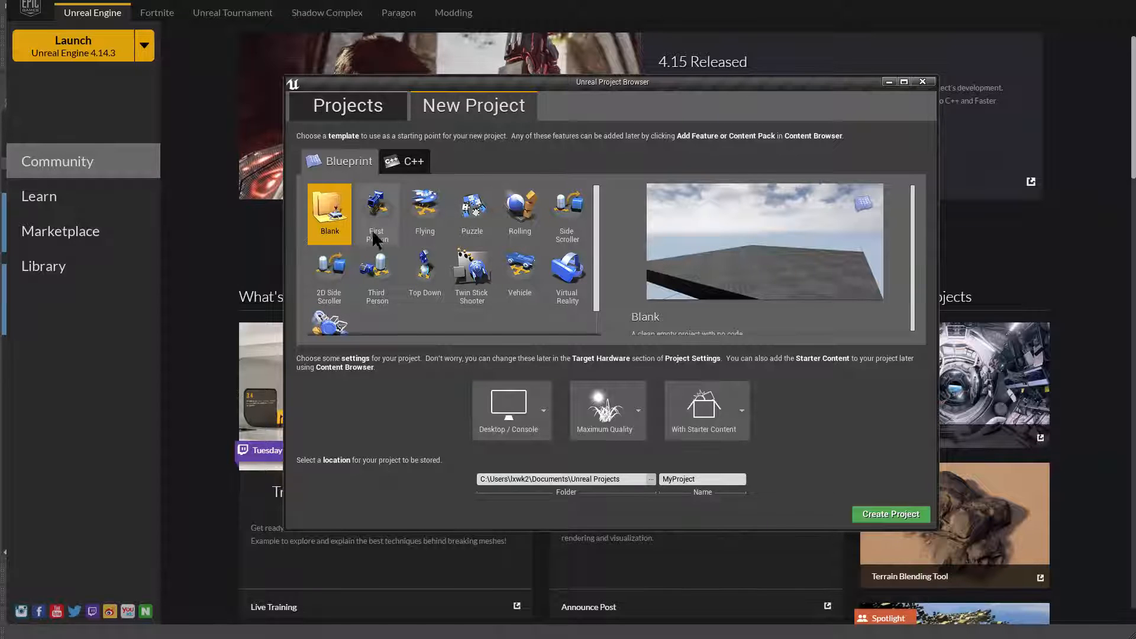
{"action": "left_click", "coordinate": [412, 161]}
{"action": "left_click", "coordinate": [353, 159]}
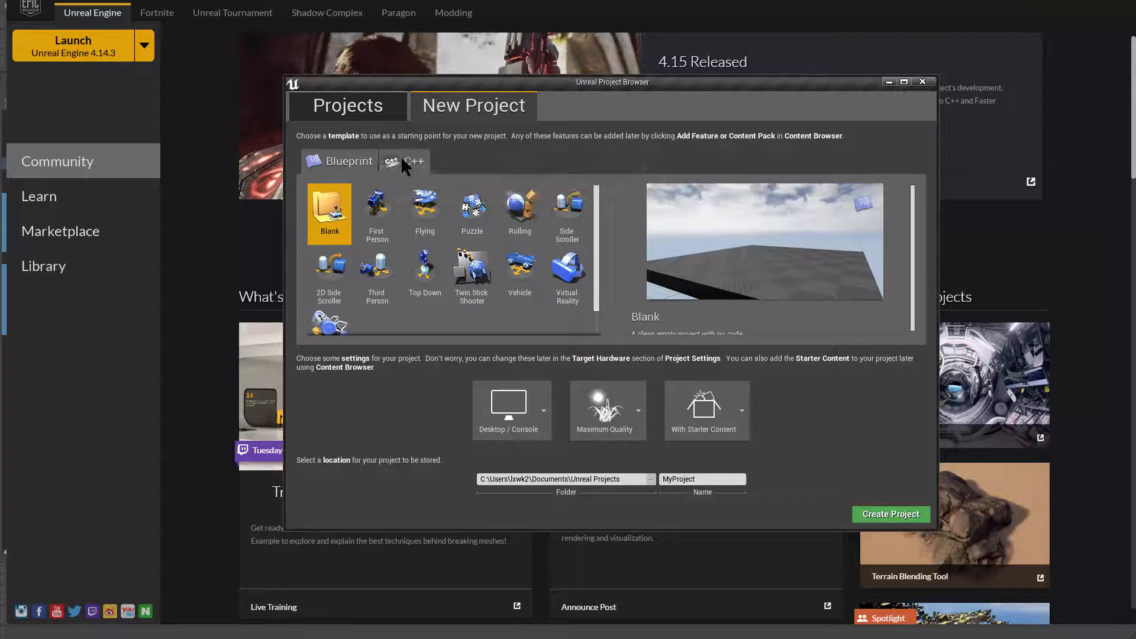
{"action": "left_click", "coordinate": [378, 228]}
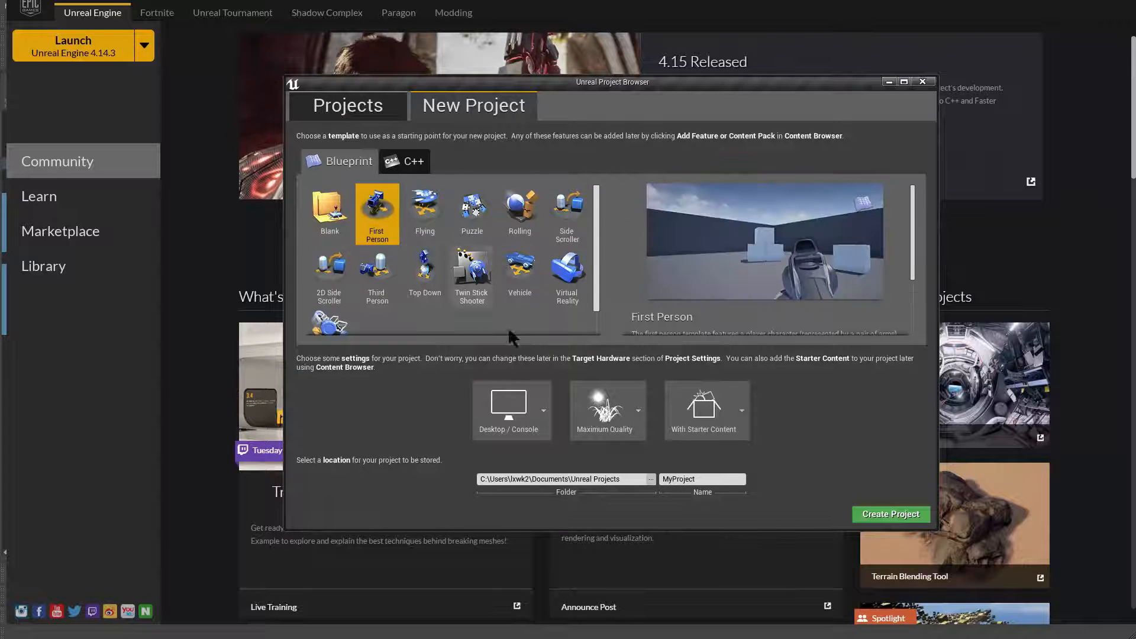
Name the project MyRoomTesting and create it
{"action": "left_click", "coordinate": [704, 479]}
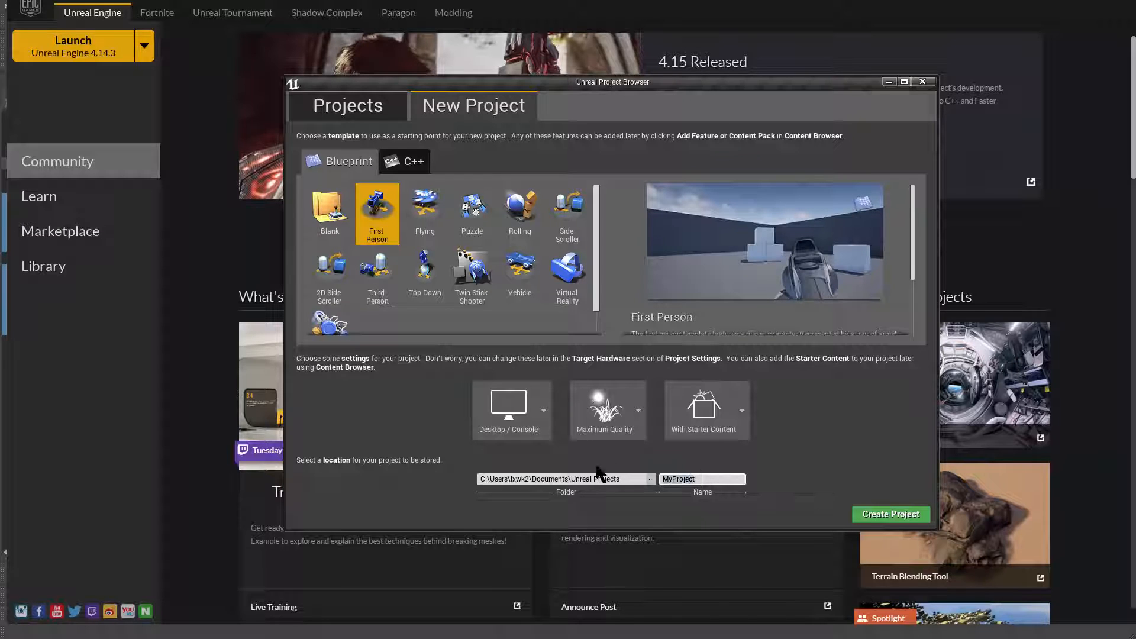
{"action": "type", "text": "Room"}
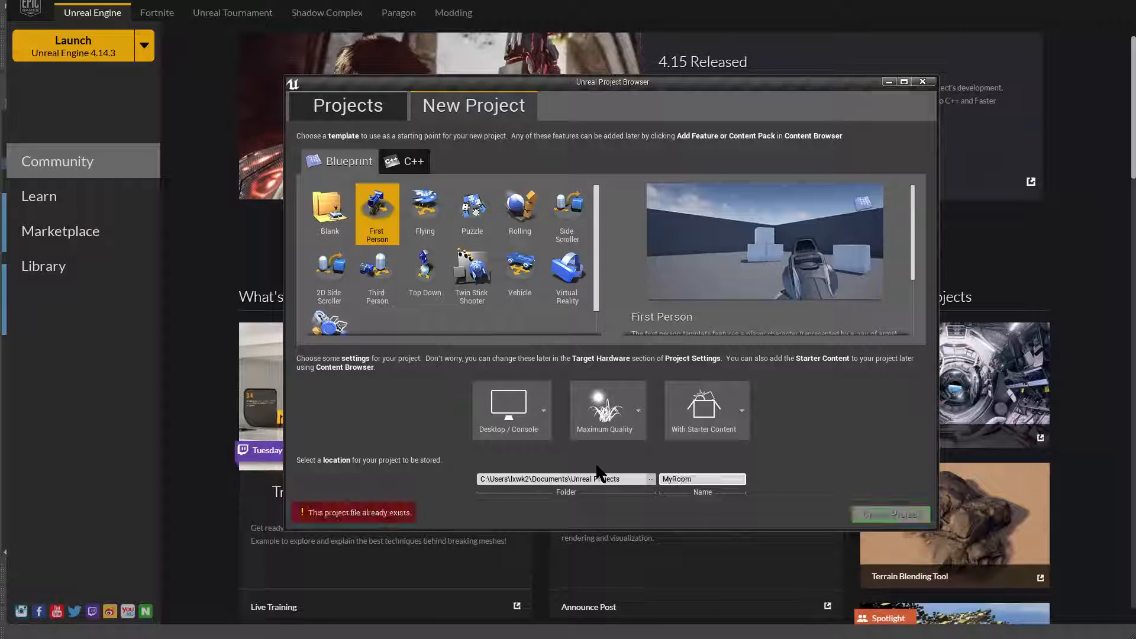
{"action": "type", "text": "1"}
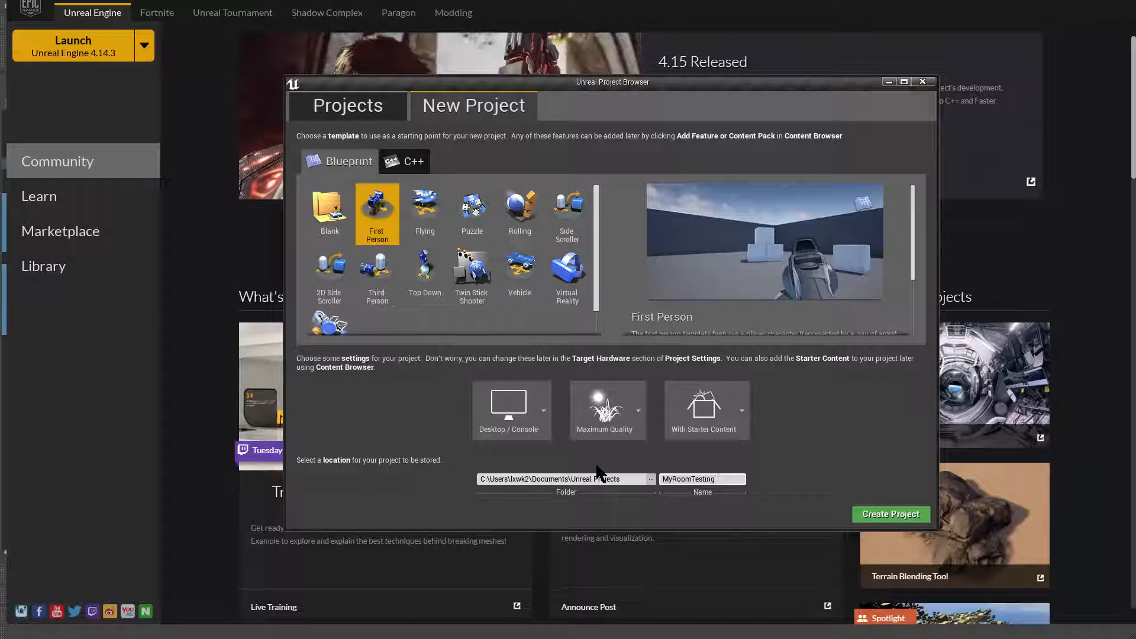
{"action": "left_click", "coordinate": [876, 516]}
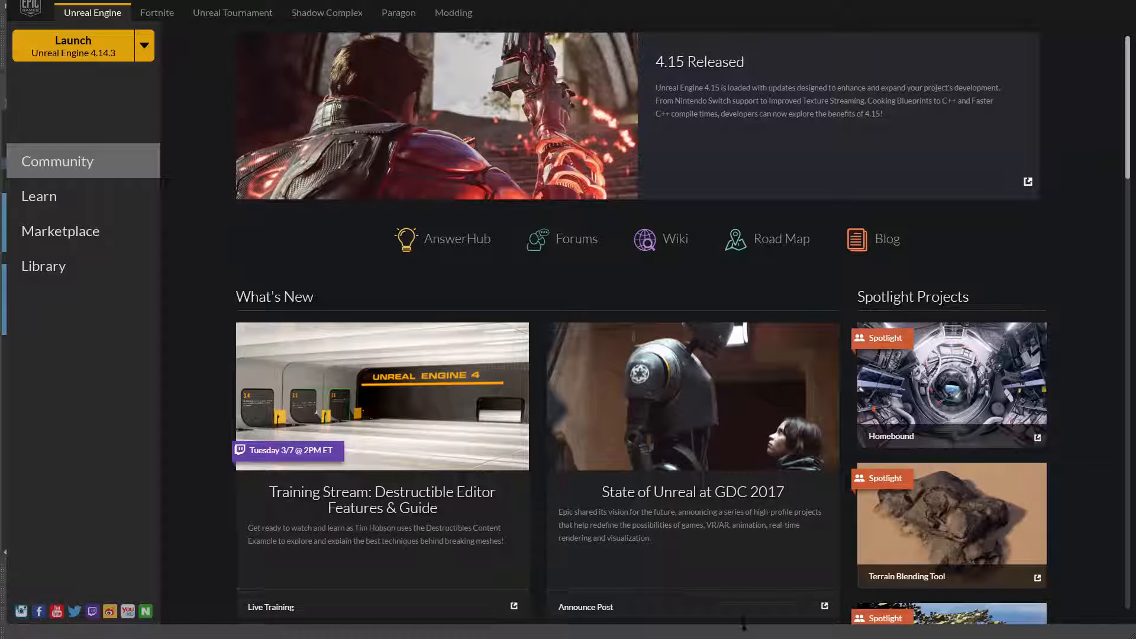
Reposition the new project's editor window and enlarge it to fill the screen
{"action": "left_click_drag", "start_coordinate": [744, 626], "coordinate": [748, 638]}
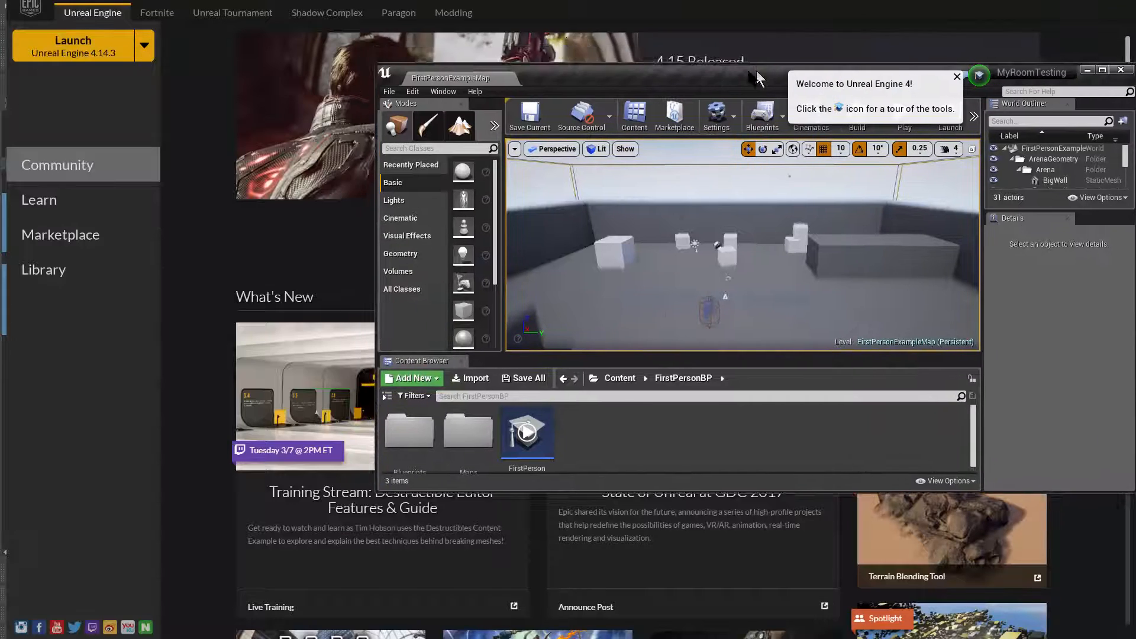
{"action": "left_click_drag", "start_coordinate": [756, 69], "coordinate": [388, 3]}
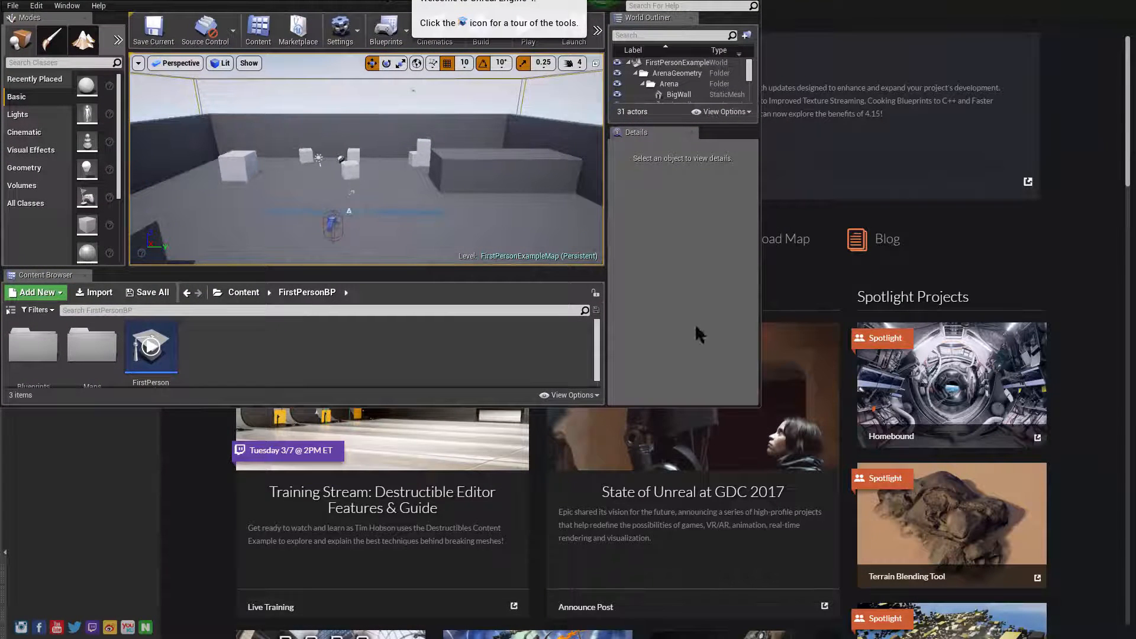
{"action": "left_click_drag", "start_coordinate": [759, 405], "coordinate": [1131, 635]}
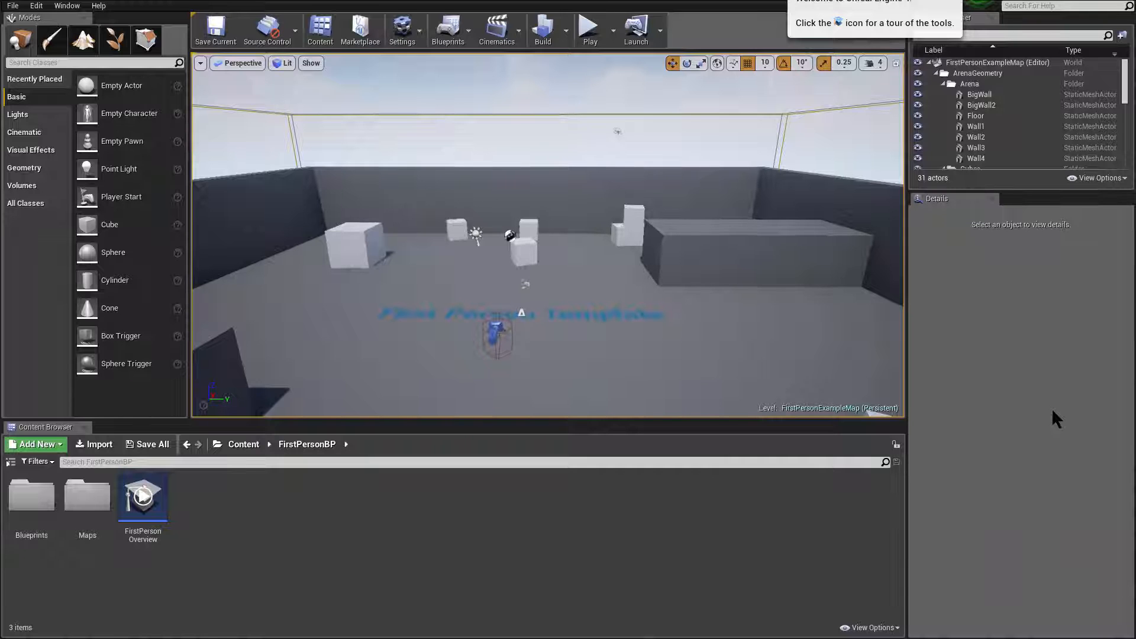
Fly around the First Person template level and examine the character and the arena
{"action": "right_click_drag", "start_coordinate": [606, 265], "coordinate": [556, 249]}
{"action": "key", "text": "d"}
{"action": "key", "text": "w"}
{"action": "key", "text": "a"}
{"action": "key", "text": "w"}
{"action": "right_click_drag", "start_coordinate": [547, 235], "coordinate": [621, 273]}
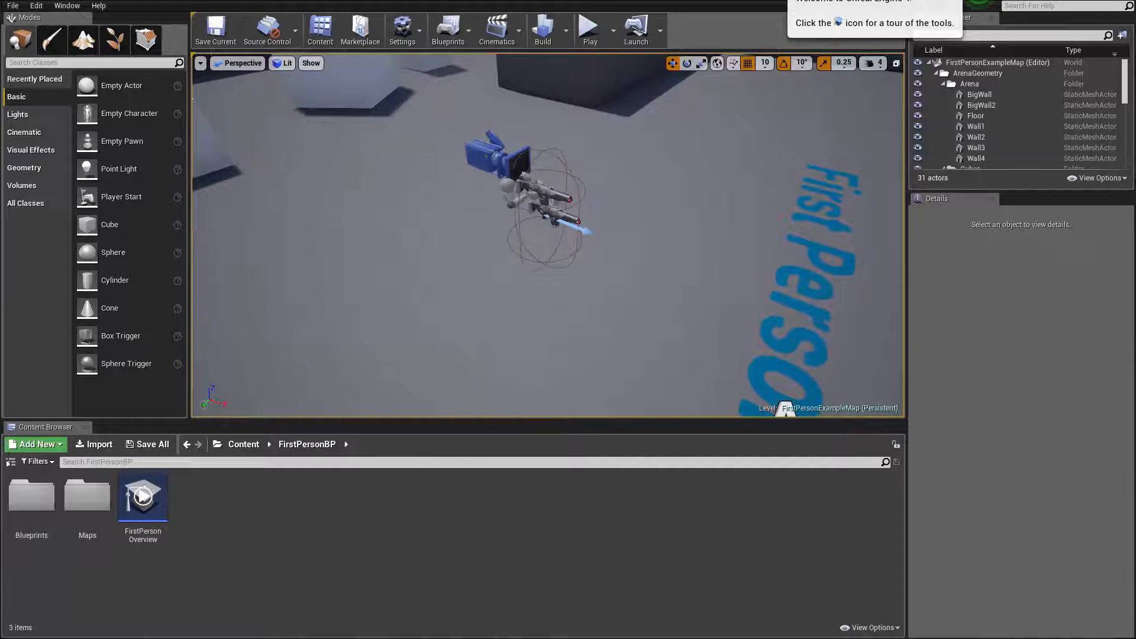
{"action": "right_click_drag", "start_coordinate": [592, 118], "coordinate": [586, 196]}
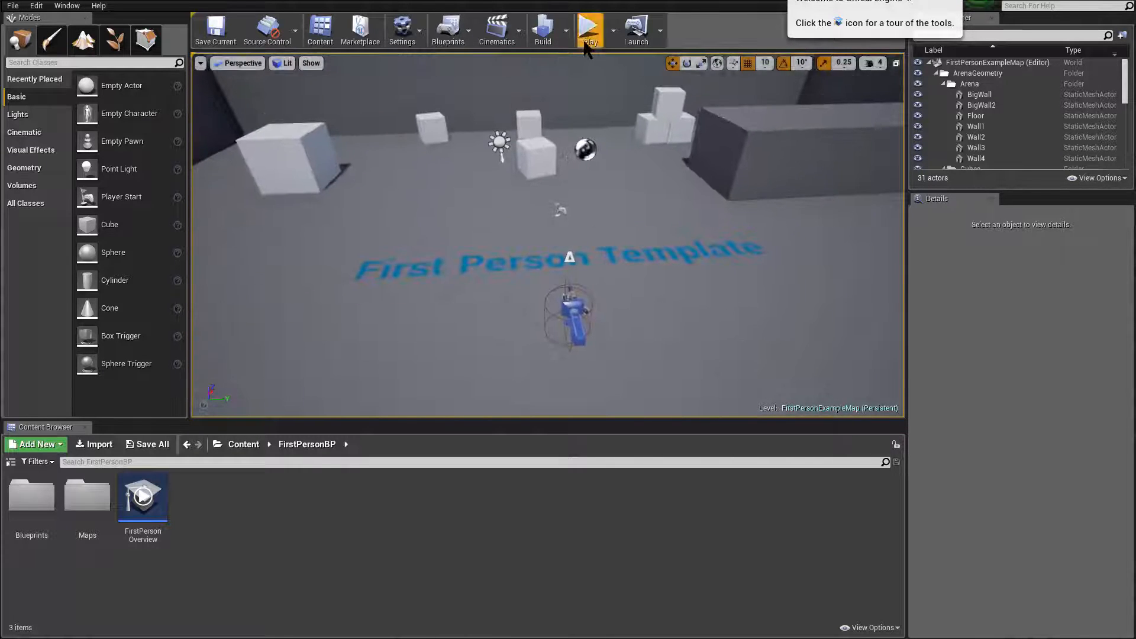
Playtest the template level, firing the gun at the cubes, and end the play session
{"action": "left_click", "coordinate": [590, 30]}
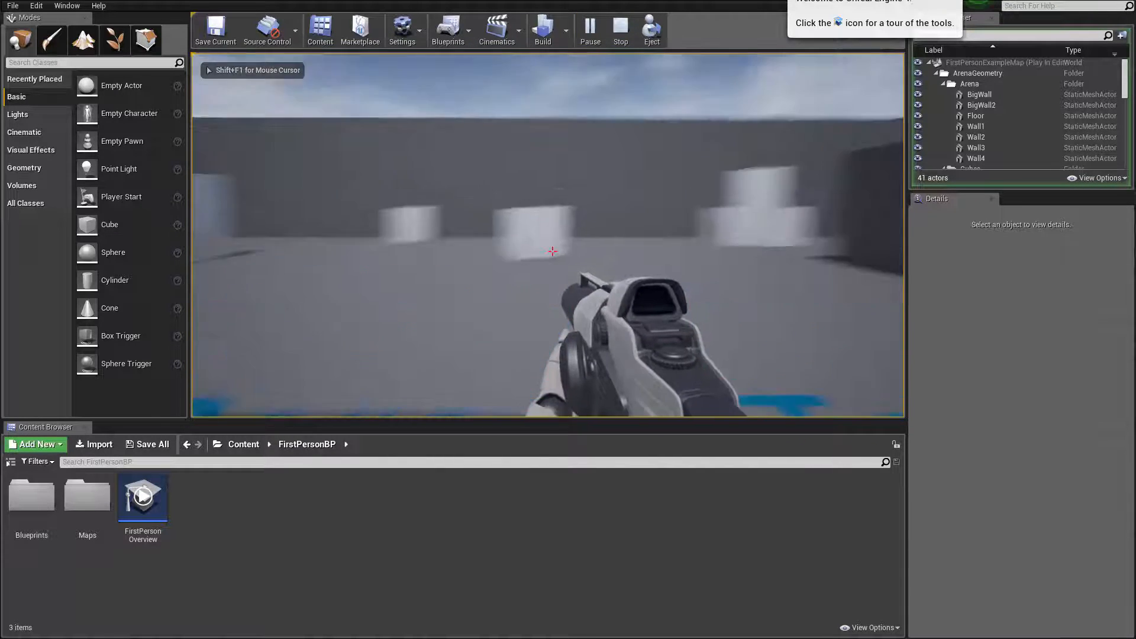
{"action": "left_click", "coordinate": [552, 251]}
{"action": "left_click", "coordinate": [552, 251]}
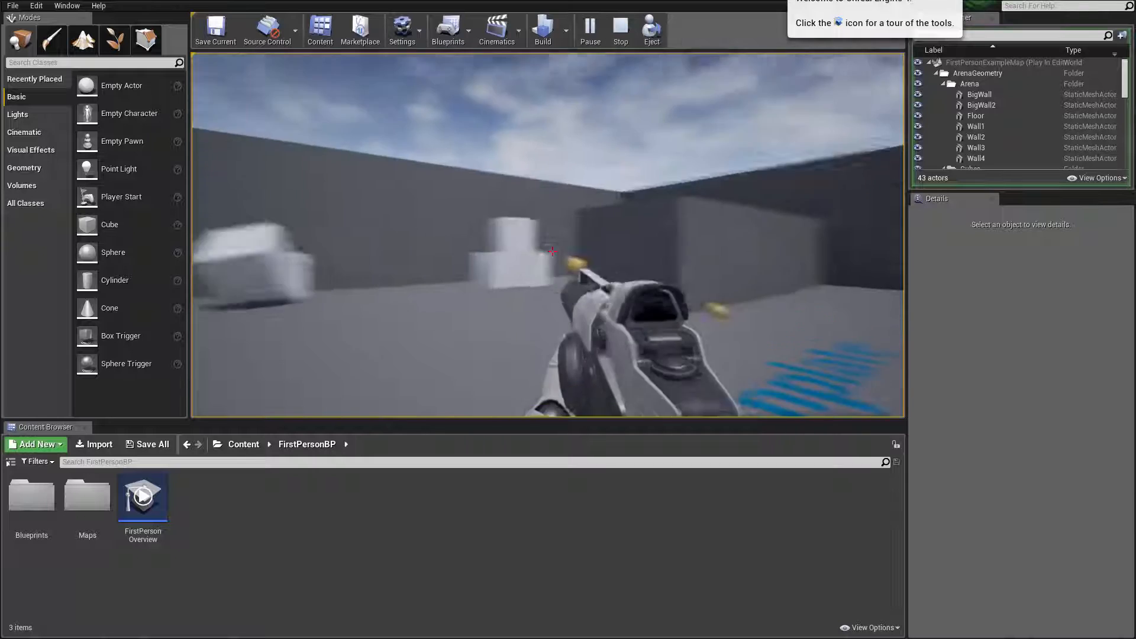
{"action": "left_click", "coordinate": [552, 251]}
{"action": "left_click", "coordinate": [552, 251]}
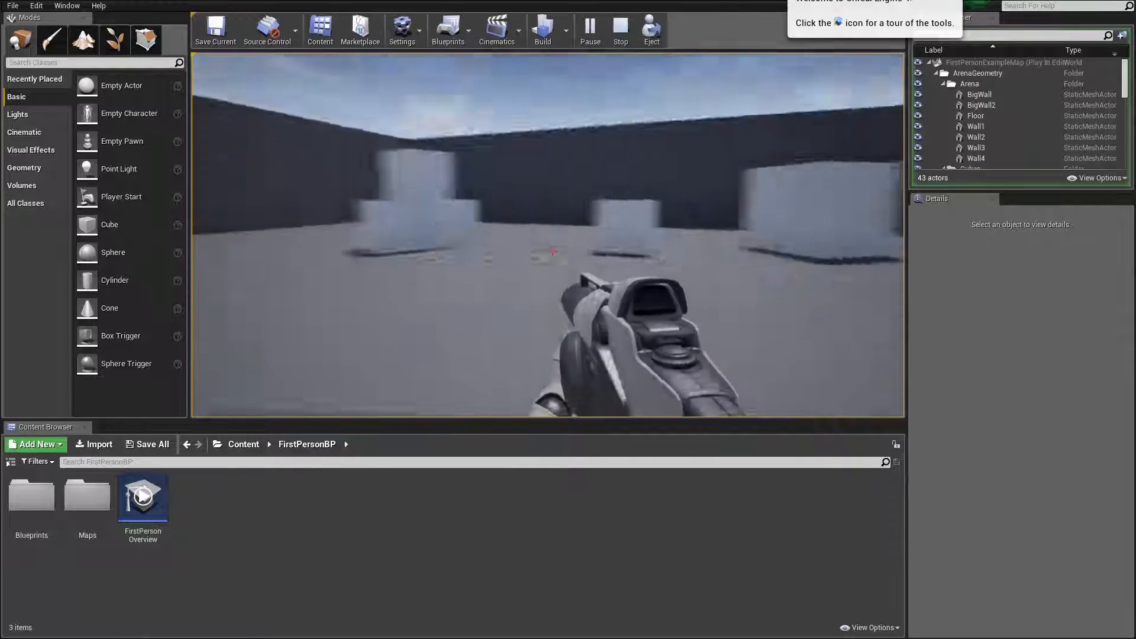
{"action": "left_click", "coordinate": [552, 251]}
{"action": "left_click", "coordinate": [552, 251]}
{"action": "left_click", "coordinate": [552, 251]}
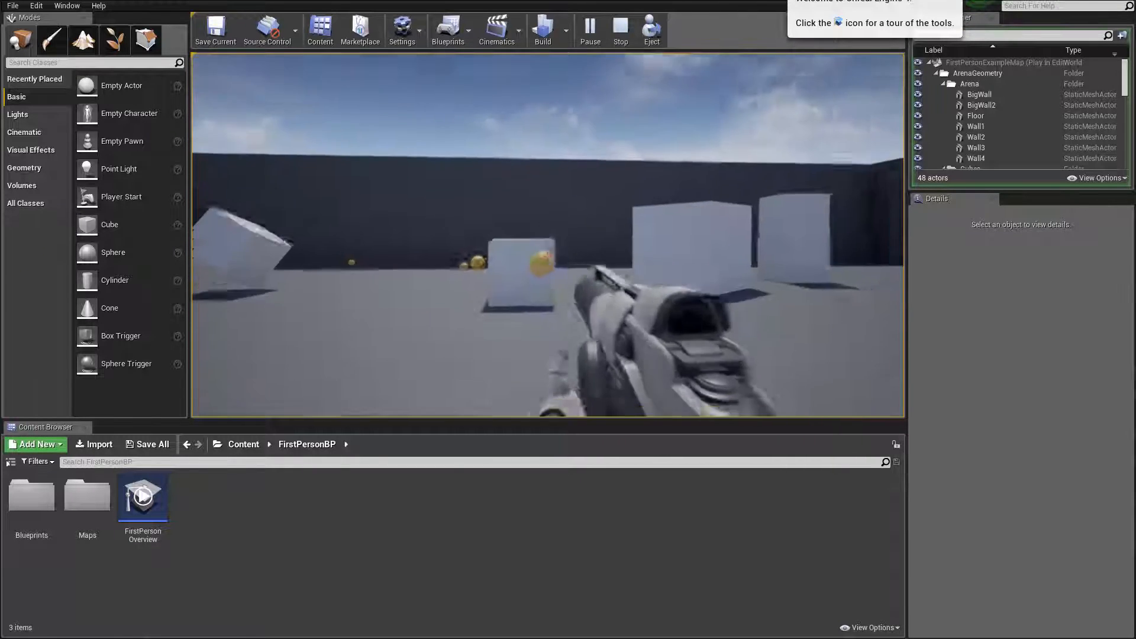
{"action": "key", "text": "Escape"}
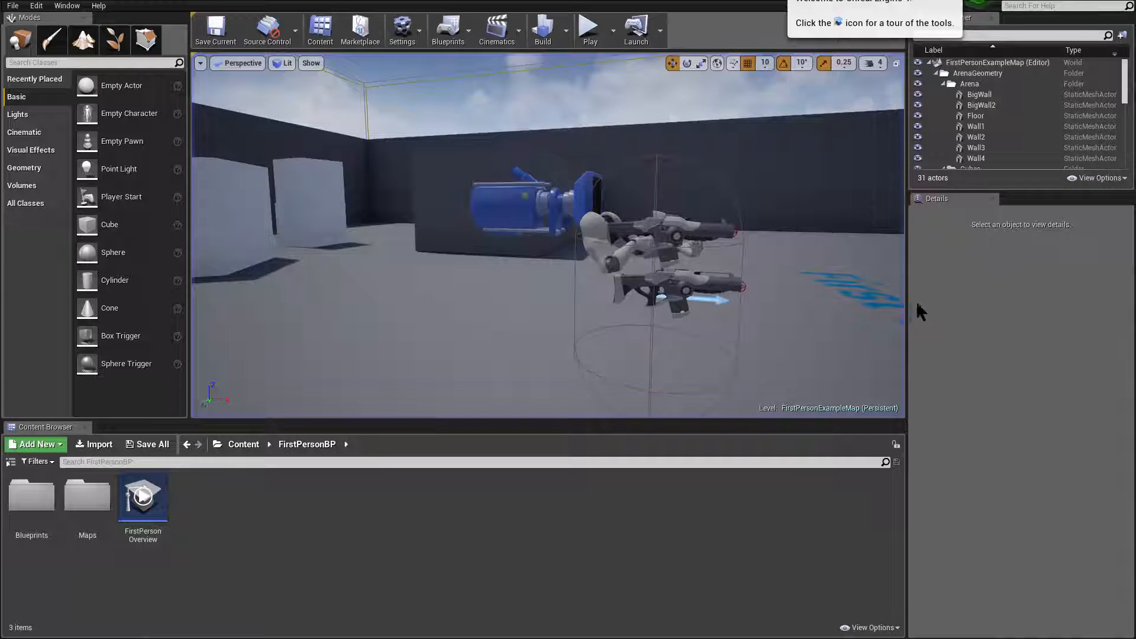
Locate the FirstPersonCharacter's blueprint asset from the character in the level and open it for editing
{"action": "mouse_move", "coordinate": [591, 207]}
{"action": "right_mouse_down"}
{"action": "mouse_move", "coordinate": [556, 207]}
{"action": "mouse_move", "coordinate": [591, 206]}
{"action": "right_mouse_up"}
{"action": "left_click", "coordinate": [521, 201]}
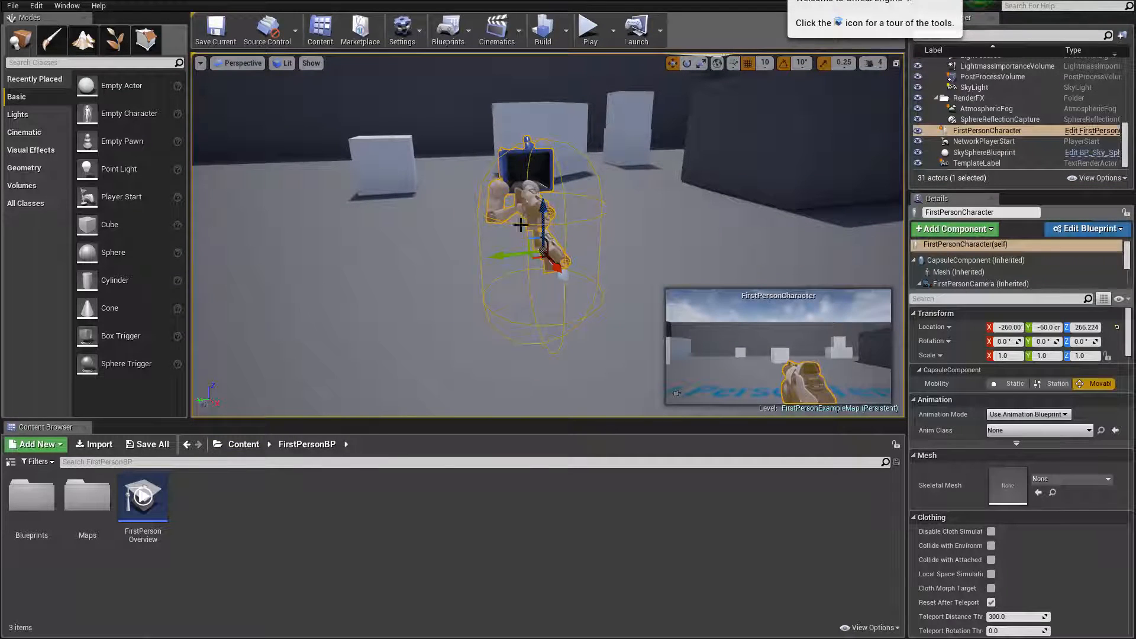
{"action": "left_click", "coordinate": [570, 189]}
{"action": "left_click", "coordinate": [540, 196]}
{"action": "key", "text": "ctrl+b"}
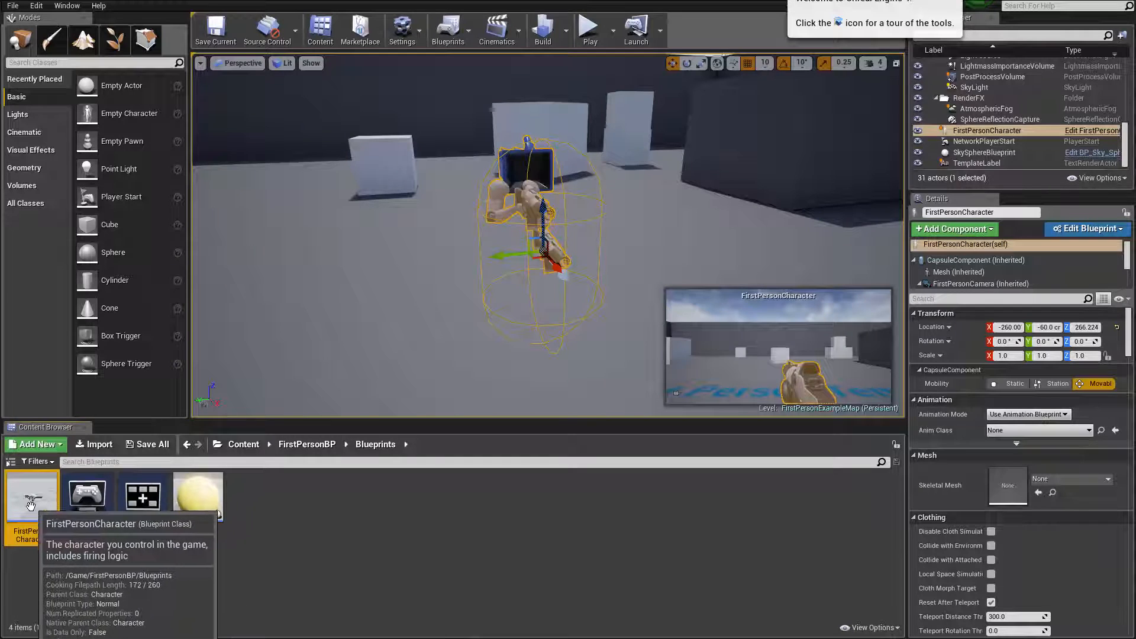
{"action": "double_click", "coordinate": [38, 512]}
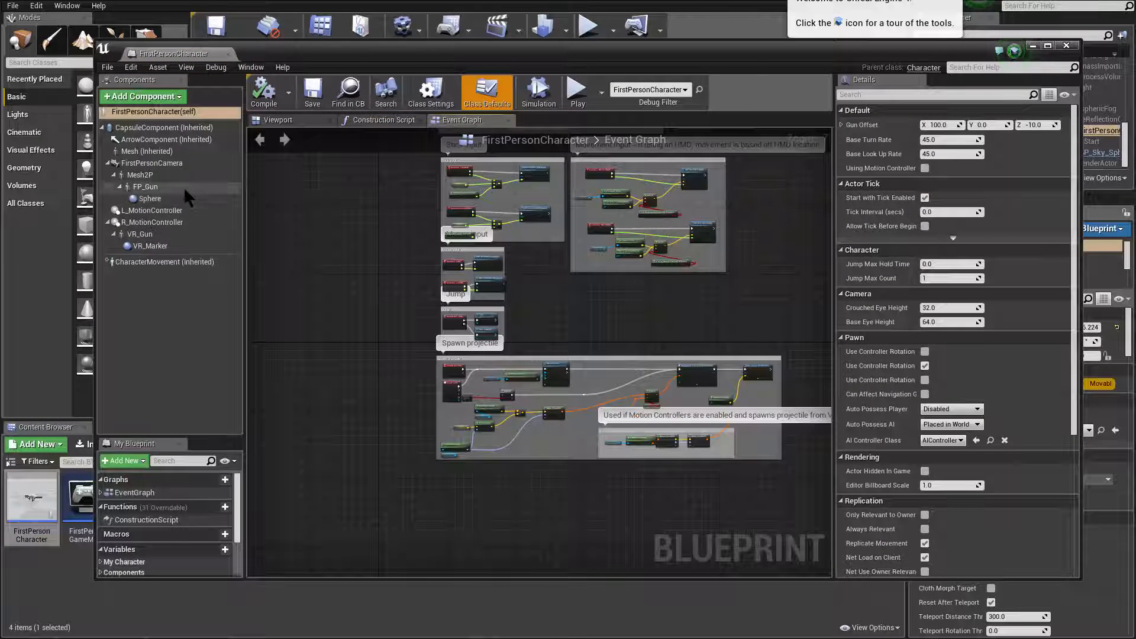
Delete the FP_Gun and VR_Gun components from the FirstPersonCharacter blueprint
{"action": "left_click", "coordinate": [267, 120]}
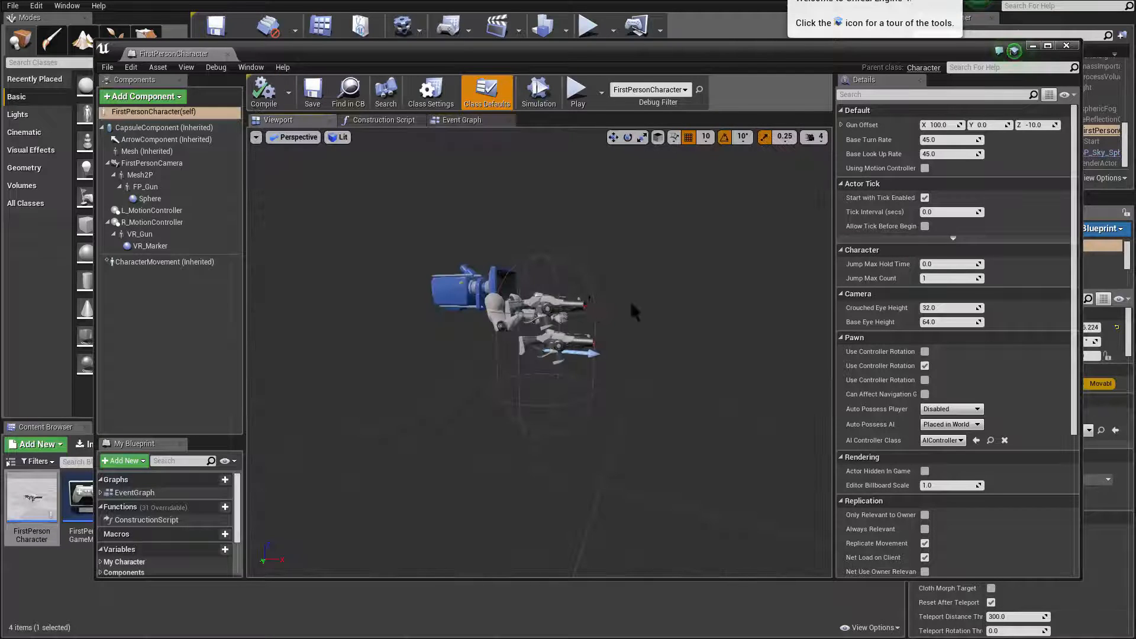
{"action": "left_click", "coordinate": [570, 303]}
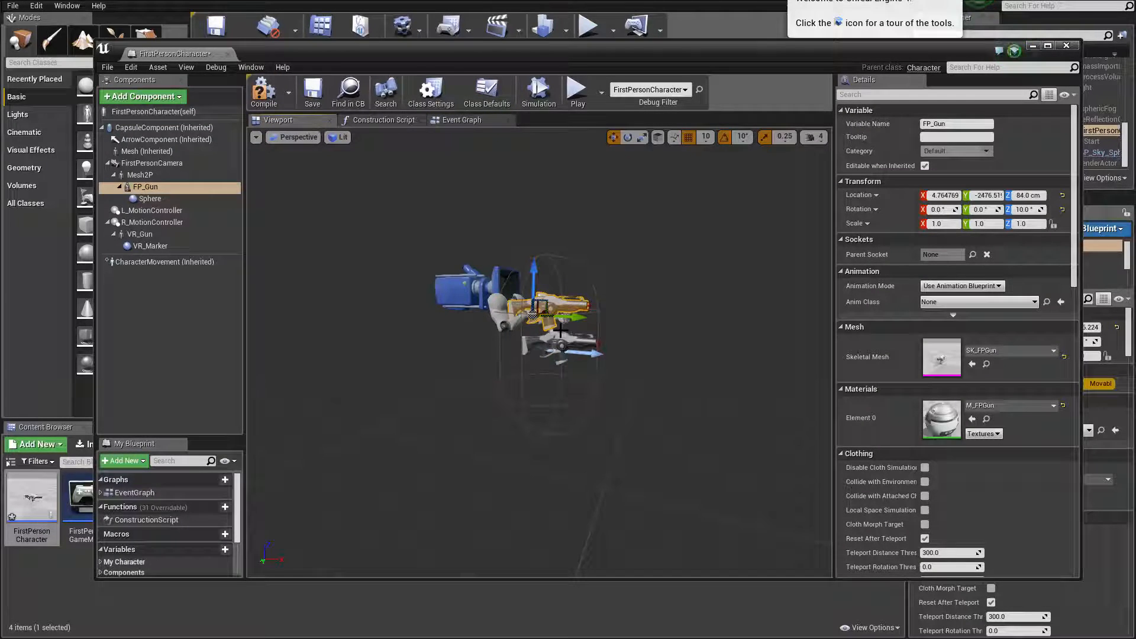
{"action": "key", "text": "Delete"}
{"action": "left_click", "coordinate": [577, 338]}
{"action": "key", "text": "Delete"}
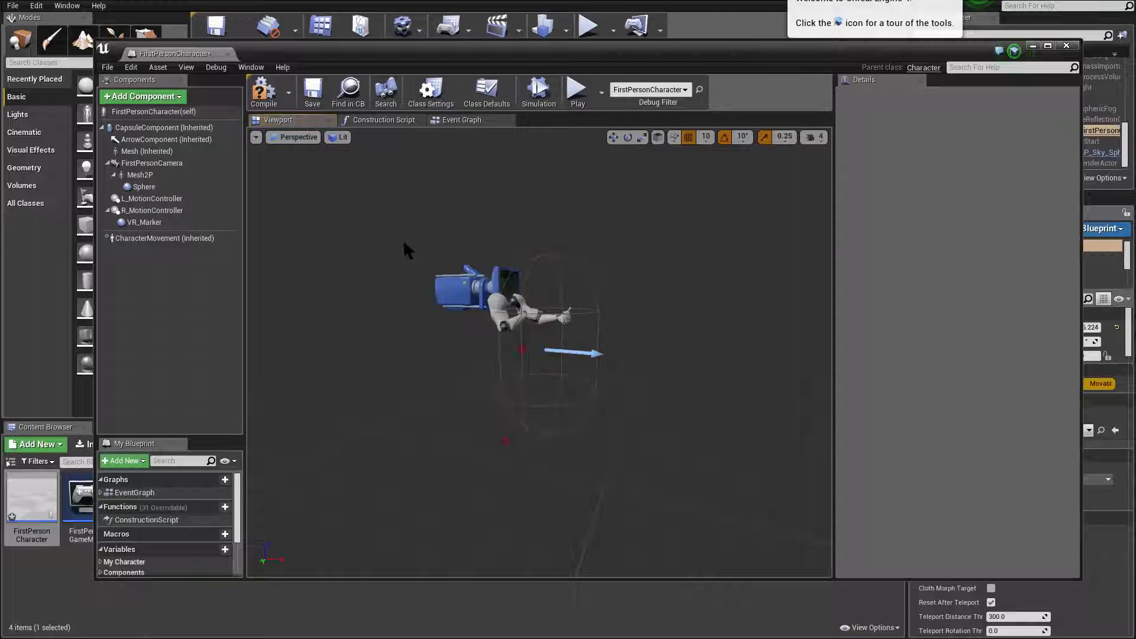
Compile the blueprint and delete the AttachToComponent and Mesh 2P nodes from its Construction Script
{"action": "left_click", "coordinate": [265, 100]}
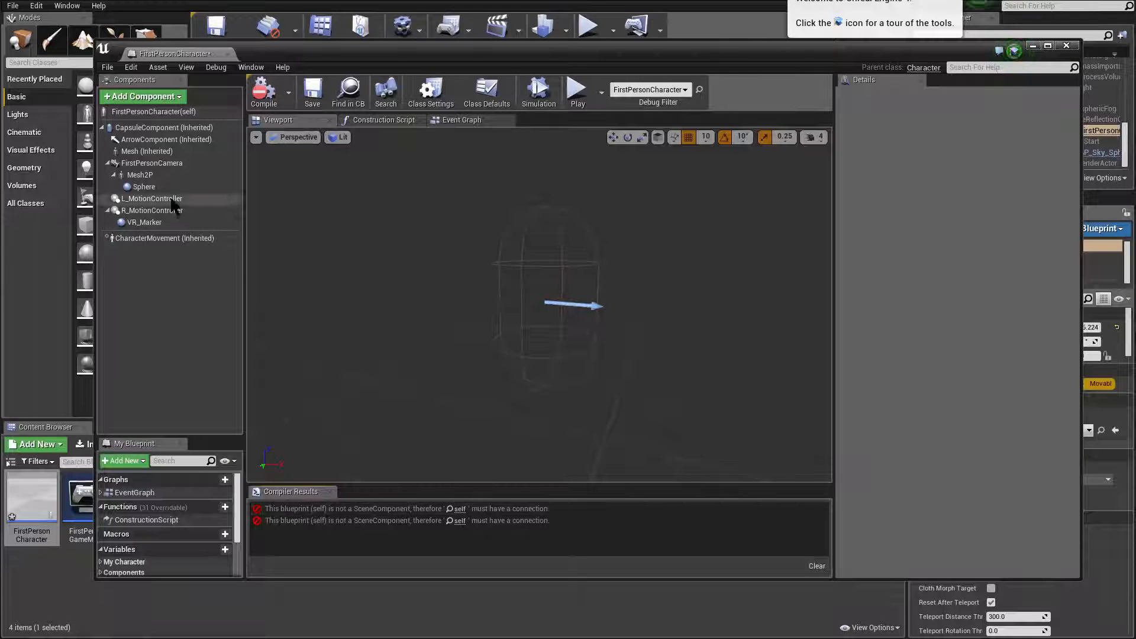
{"action": "left_click", "coordinate": [375, 121]}
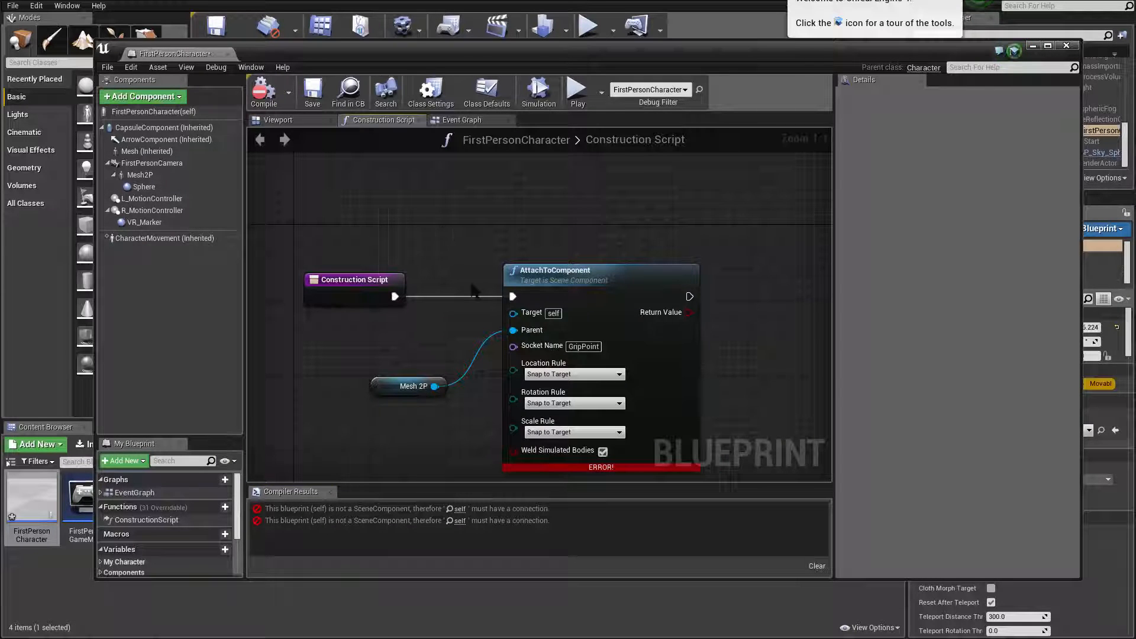
{"action": "scroll", "coordinate": [654, 324], "scroll_direction": "up", "scroll_amount": 3}
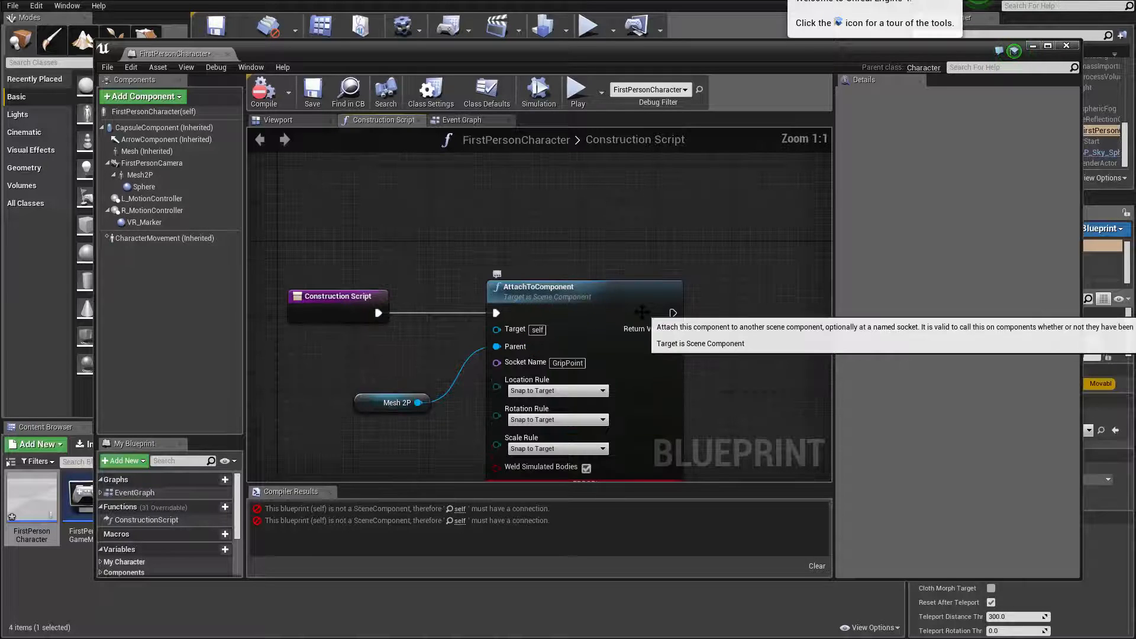
{"action": "left_click", "coordinate": [600, 299]}
{"action": "scroll", "coordinate": [606, 291], "scroll_direction": "down", "scroll_amount": 11}
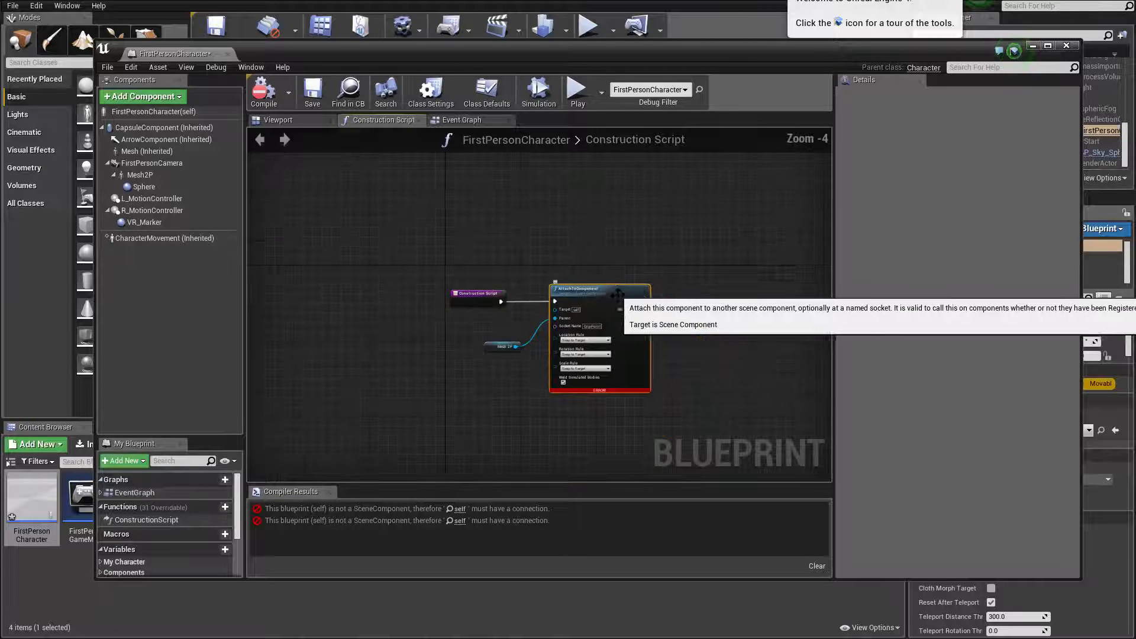
{"action": "scroll", "coordinate": [683, 315], "scroll_direction": "up", "scroll_amount": 6}
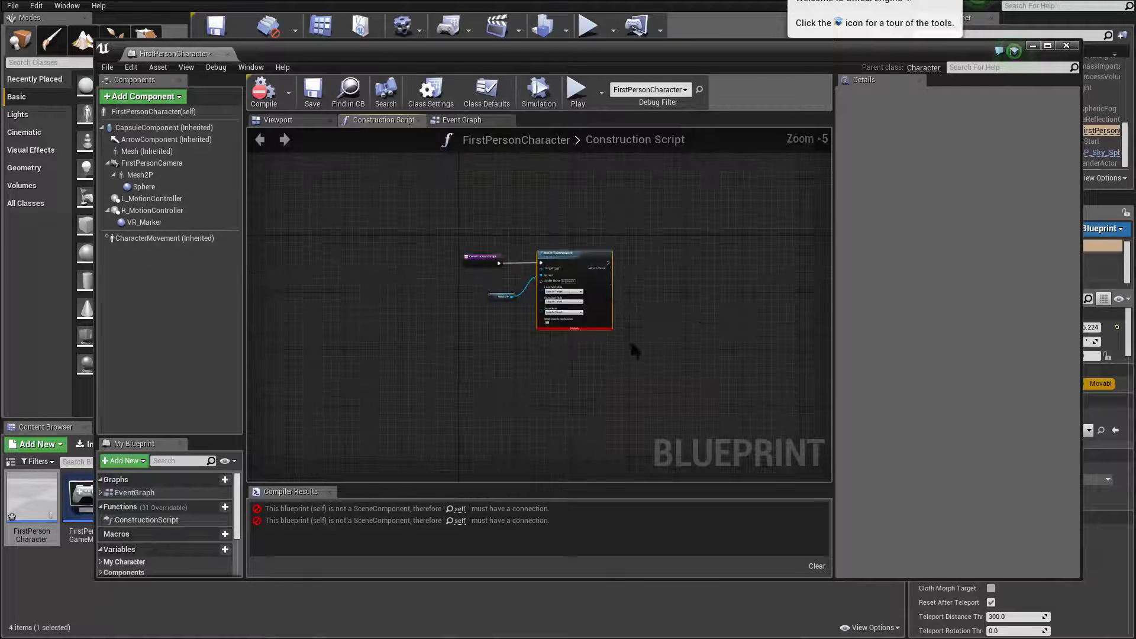
{"action": "scroll", "coordinate": [634, 349], "scroll_direction": "up", "scroll_amount": 2}
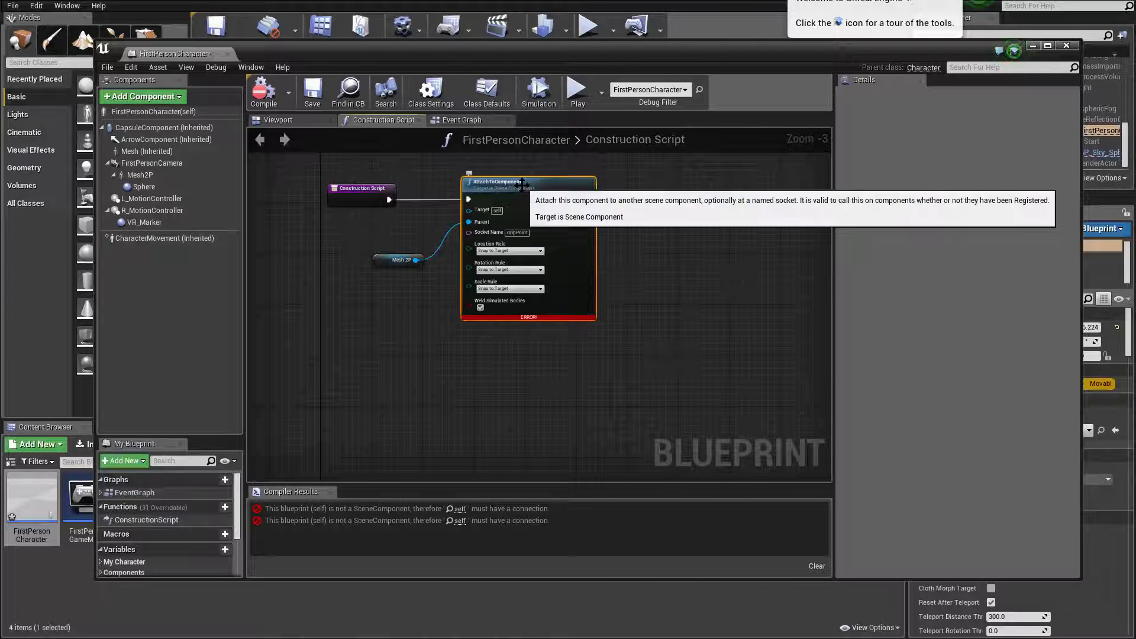
{"action": "key", "text": "Delete"}
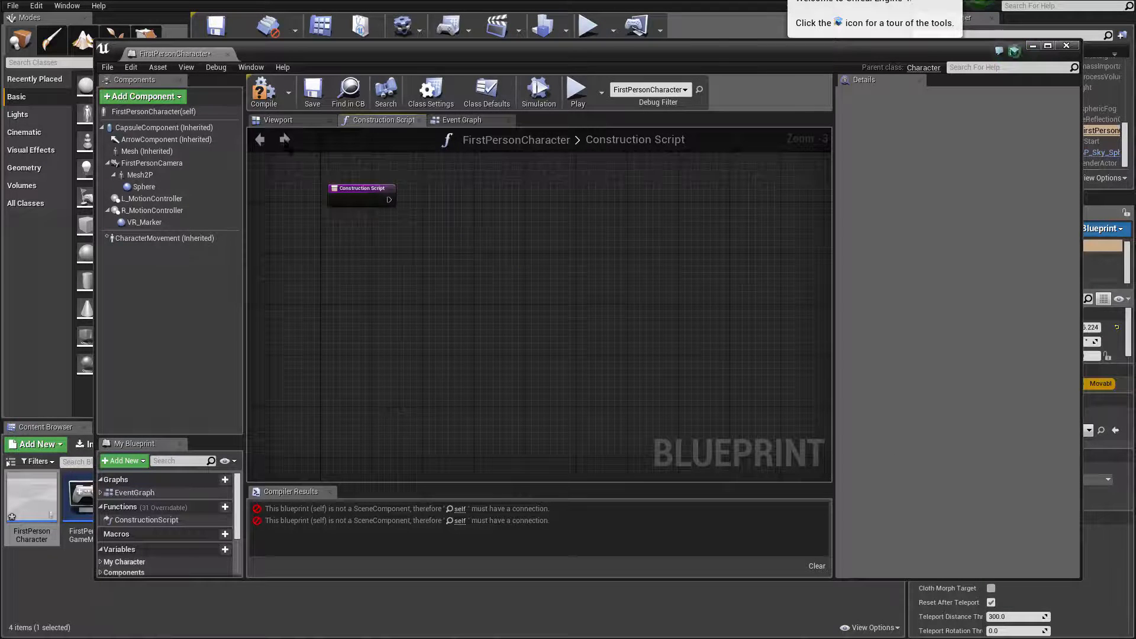
Recompile the blueprint and go to the node in the Event Graph that causes the remaining compiler error
{"action": "left_click", "coordinate": [263, 92]}
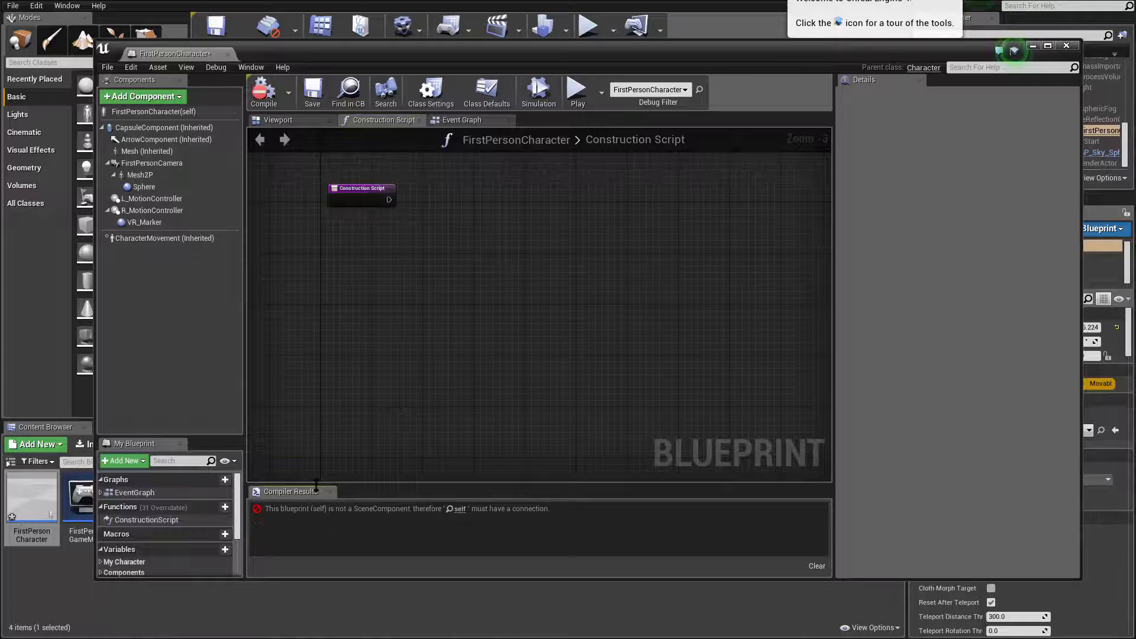
{"action": "left_click", "coordinate": [460, 508]}
{"action": "scroll", "coordinate": [528, 306], "scroll_direction": "down", "scroll_amount": 1}
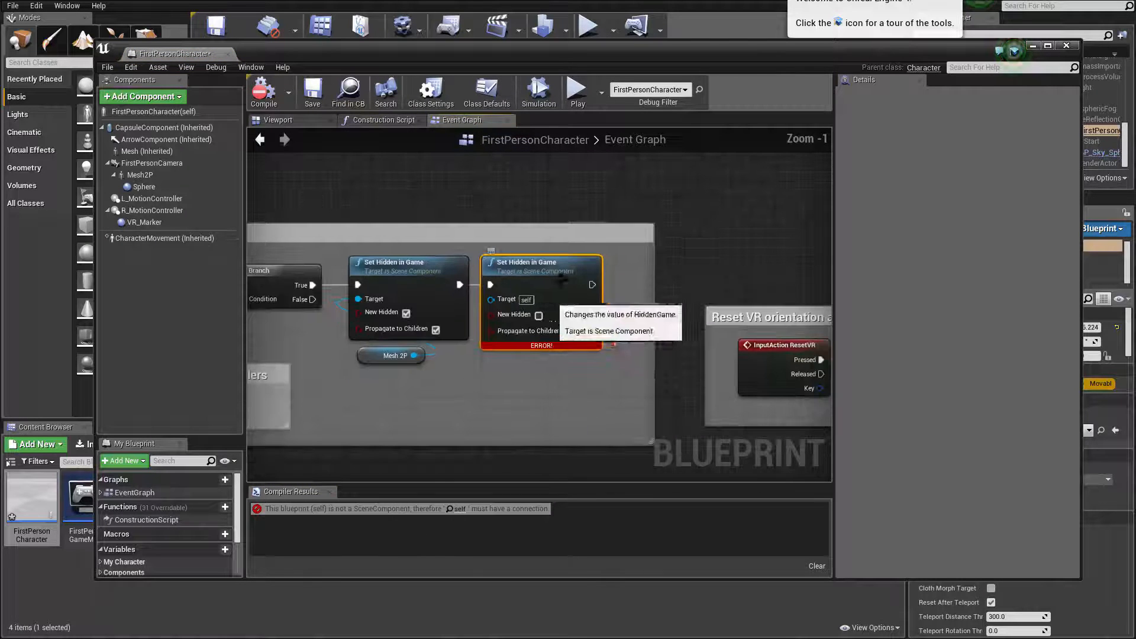
Try deleting the failing Set Hidden in Game node together with its comment box, and undo the deletion
{"action": "left_click", "coordinate": [616, 228]}
{"action": "key", "text": "Delete"}
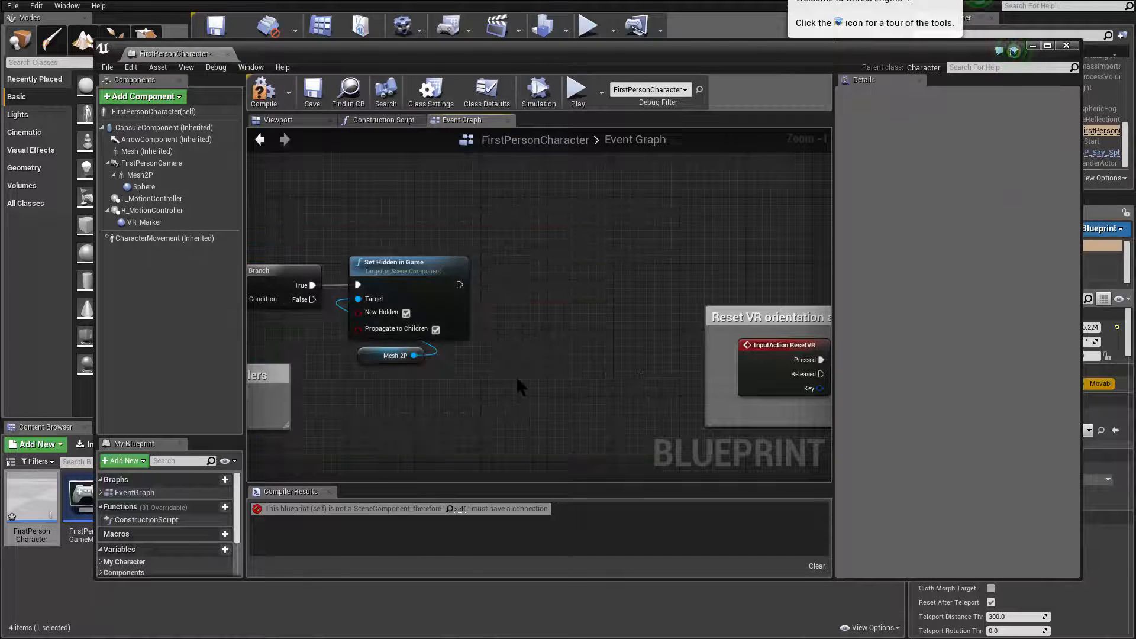
{"action": "key", "text": "ctrl+z"}
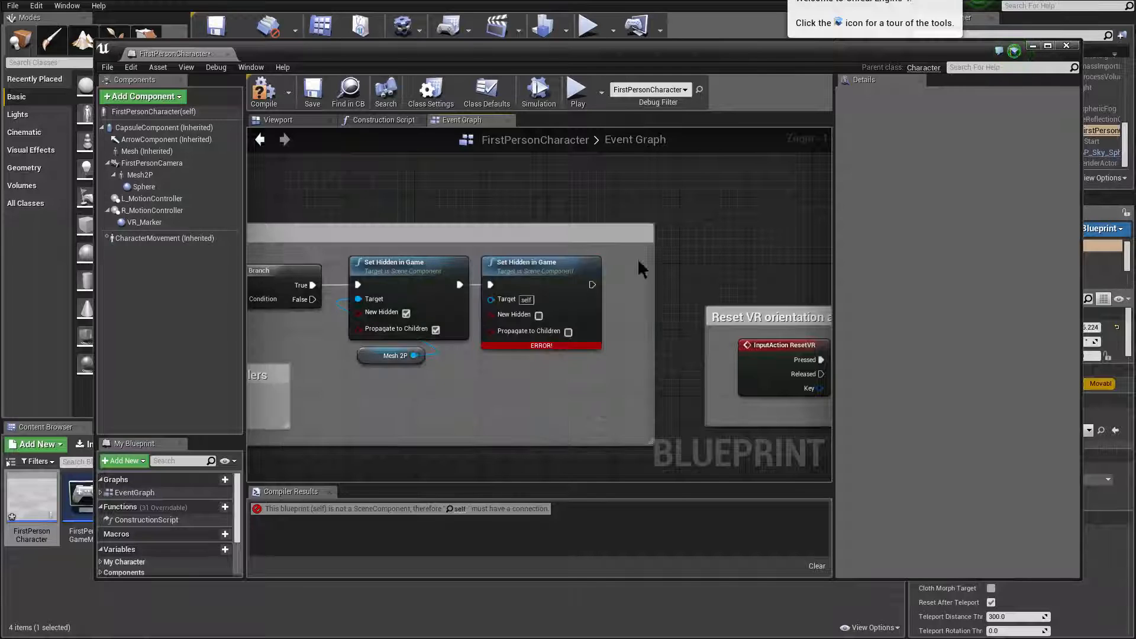
{"action": "scroll", "coordinate": [513, 321], "scroll_direction": "down", "scroll_amount": 10}
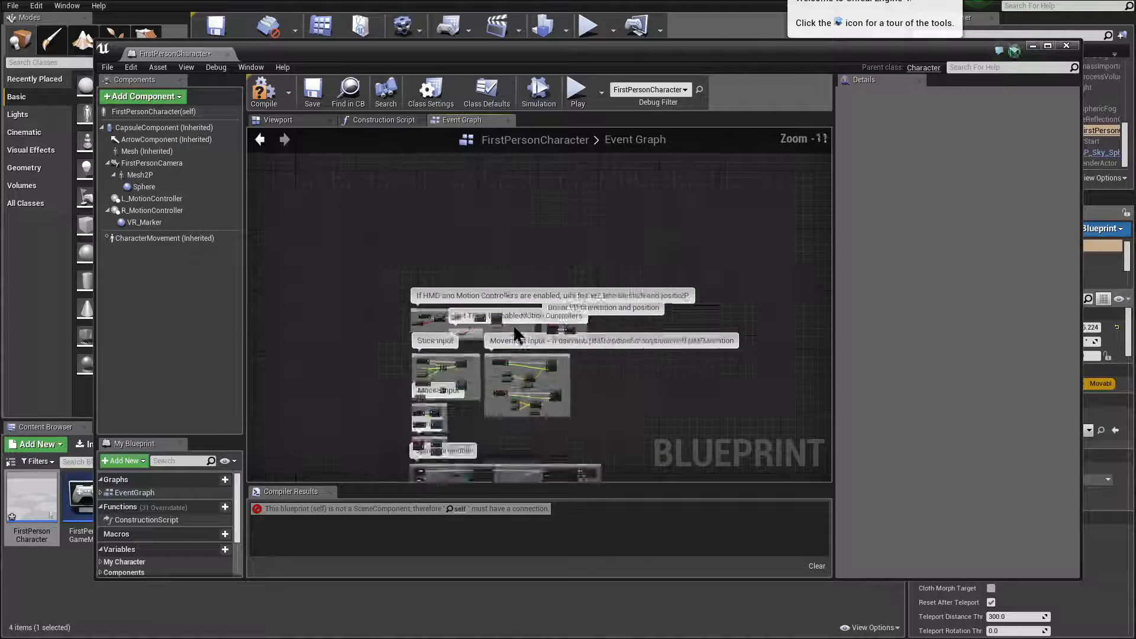
Compile the FirstPersonCharacter blueprint and briefly play-test the level in the editor
{"action": "scroll", "coordinate": [513, 324], "scroll_direction": "up", "scroll_amount": 3}
{"action": "left_click", "coordinate": [262, 98]}
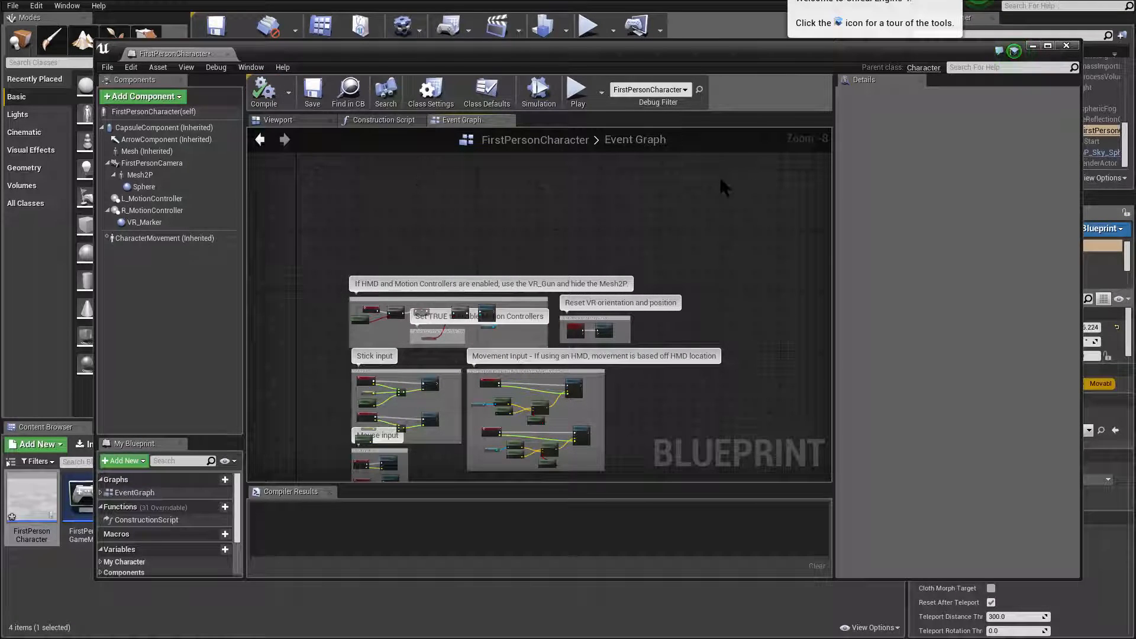
{"action": "left_click", "coordinate": [1032, 46]}
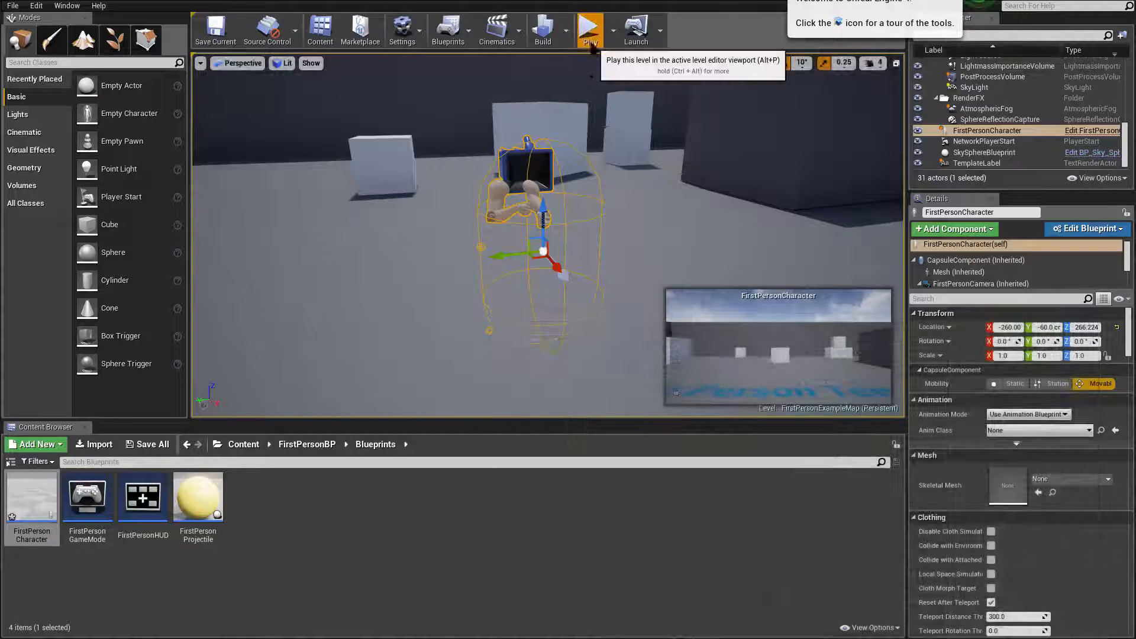
{"action": "left_click", "coordinate": [588, 27]}
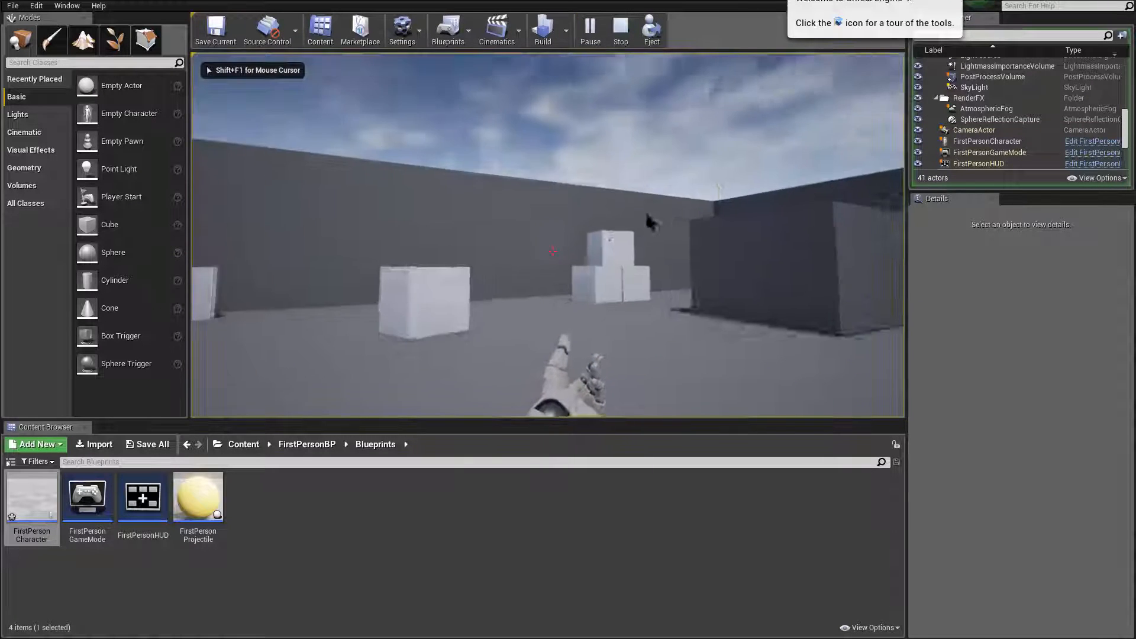
{"action": "key", "text": "Escape"}
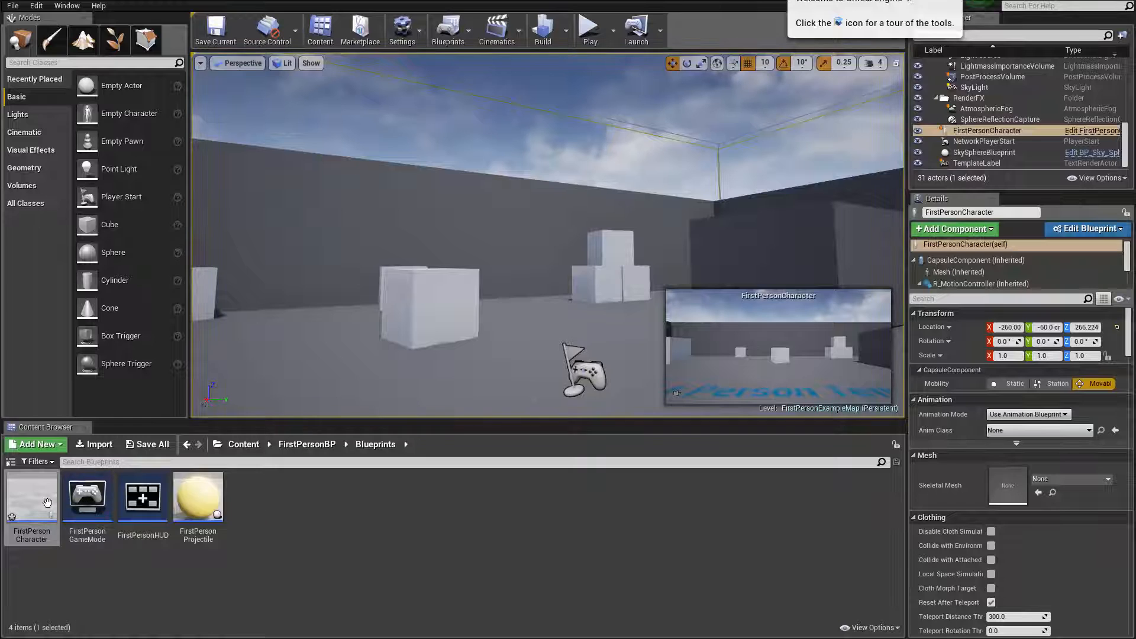
Reopen the FirstPersonCharacter blueprint and turn off Visible in the rendering settings of the Mesh2P arms component
{"action": "double_click", "coordinate": [47, 503]}
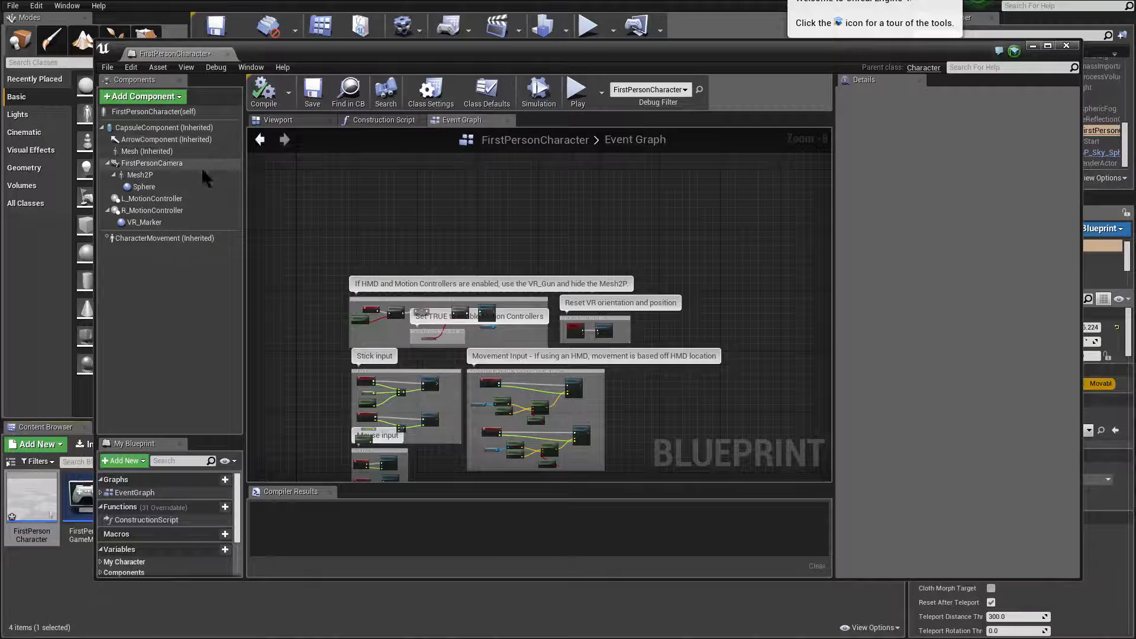
{"action": "left_click", "coordinate": [164, 153]}
{"action": "left_click", "coordinate": [278, 120]}
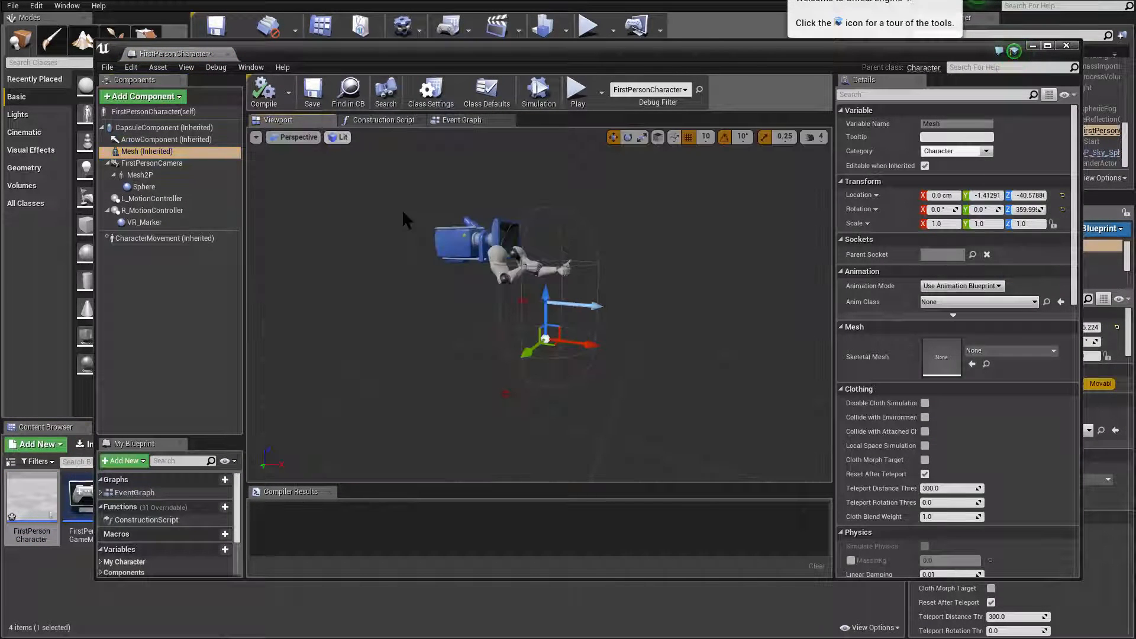
{"action": "left_click", "coordinate": [539, 268]}
{"action": "left_click", "coordinate": [538, 271]}
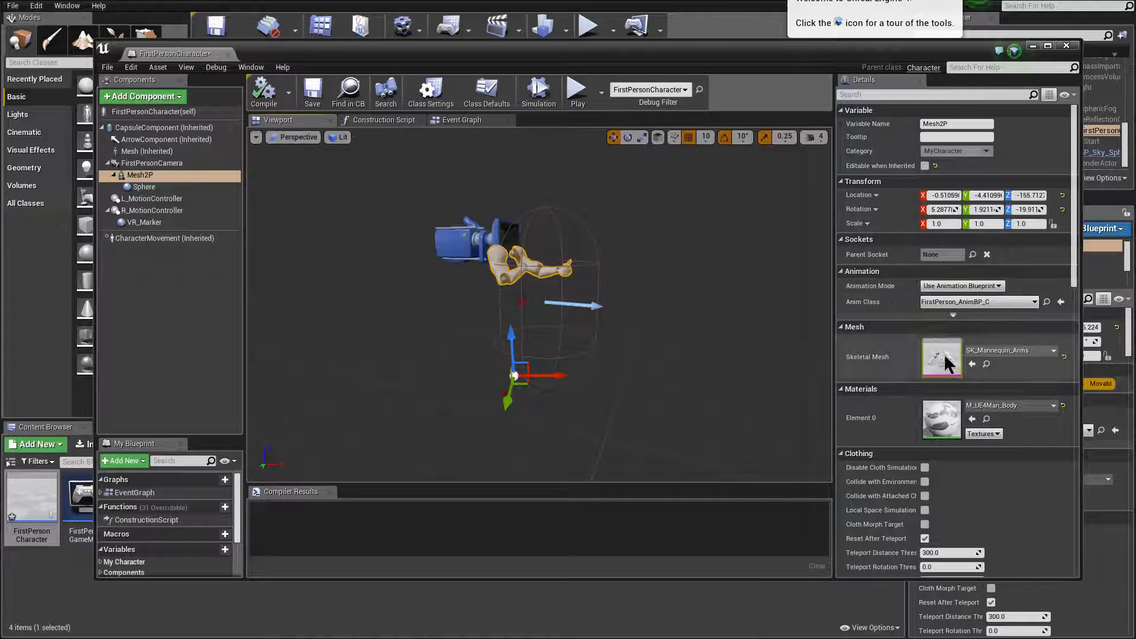
{"action": "scroll", "coordinate": [941, 364], "scroll_direction": "down", "scroll_amount": 2}
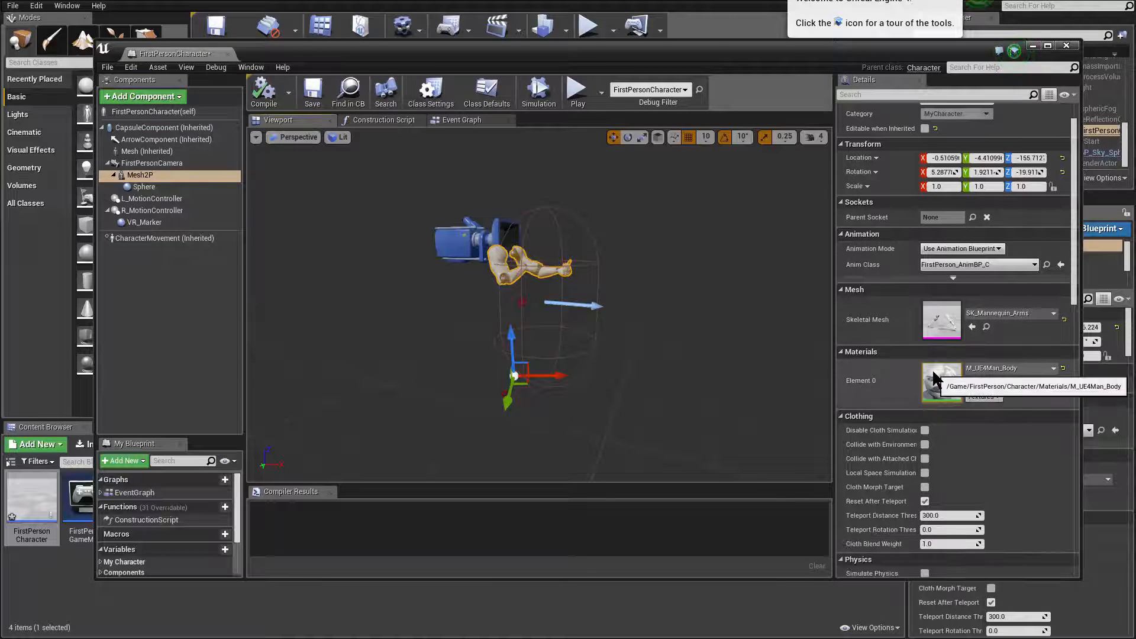
{"action": "scroll", "coordinate": [933, 379], "scroll_direction": "down", "scroll_amount": 8}
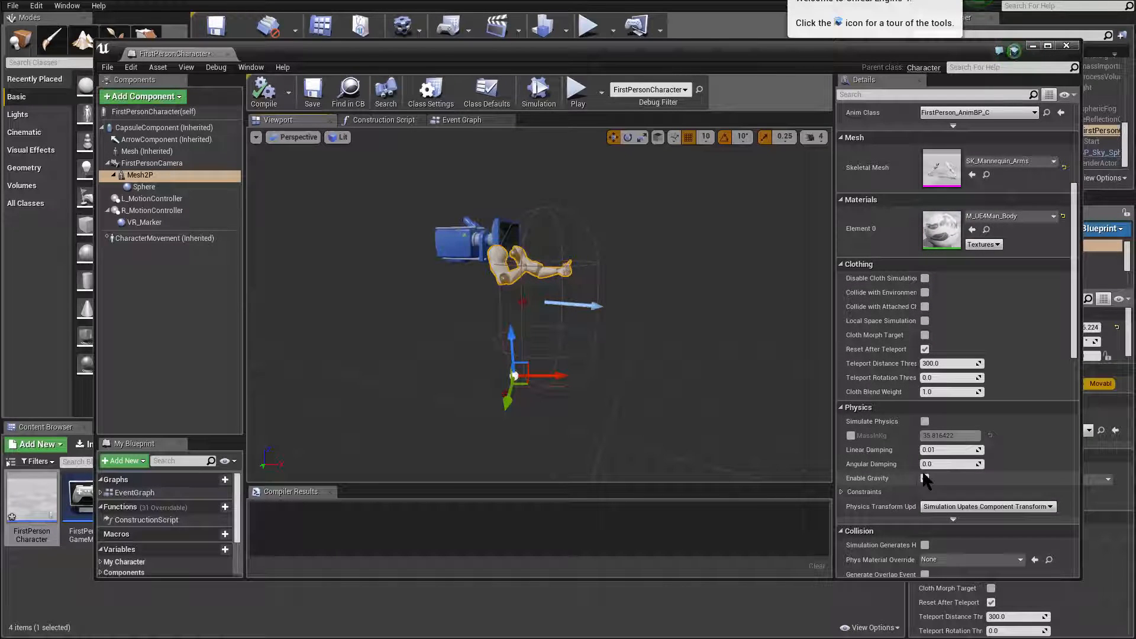
{"action": "scroll", "coordinate": [925, 483], "scroll_direction": "down", "scroll_amount": 10}
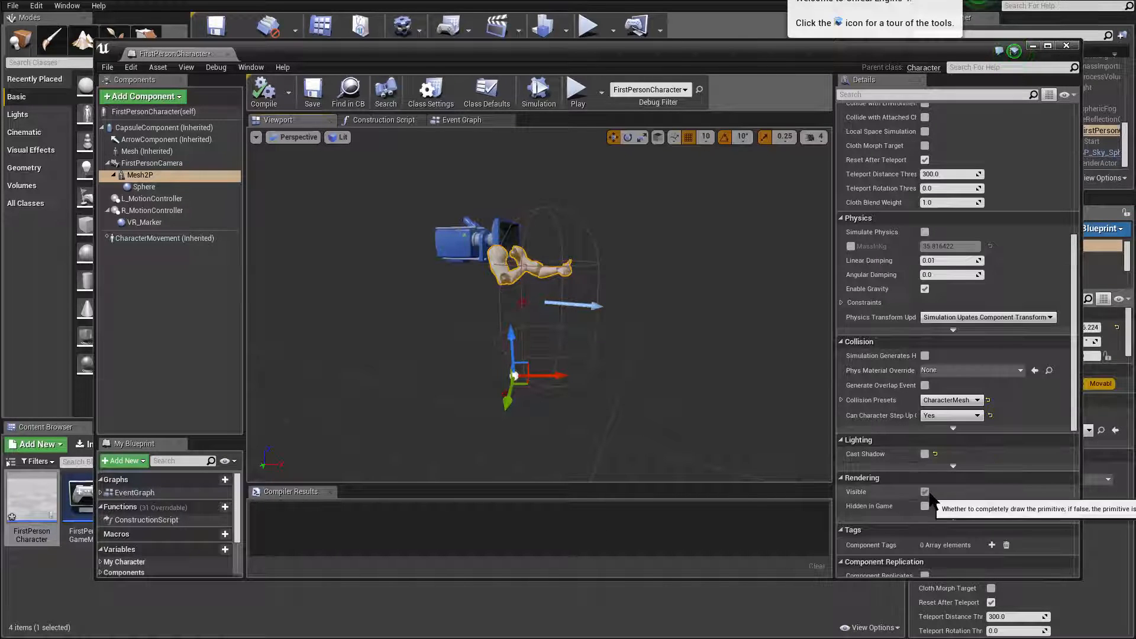
{"action": "scroll", "coordinate": [929, 494], "scroll_direction": "down", "scroll_amount": 3}
{"action": "left_click", "coordinate": [925, 435]}
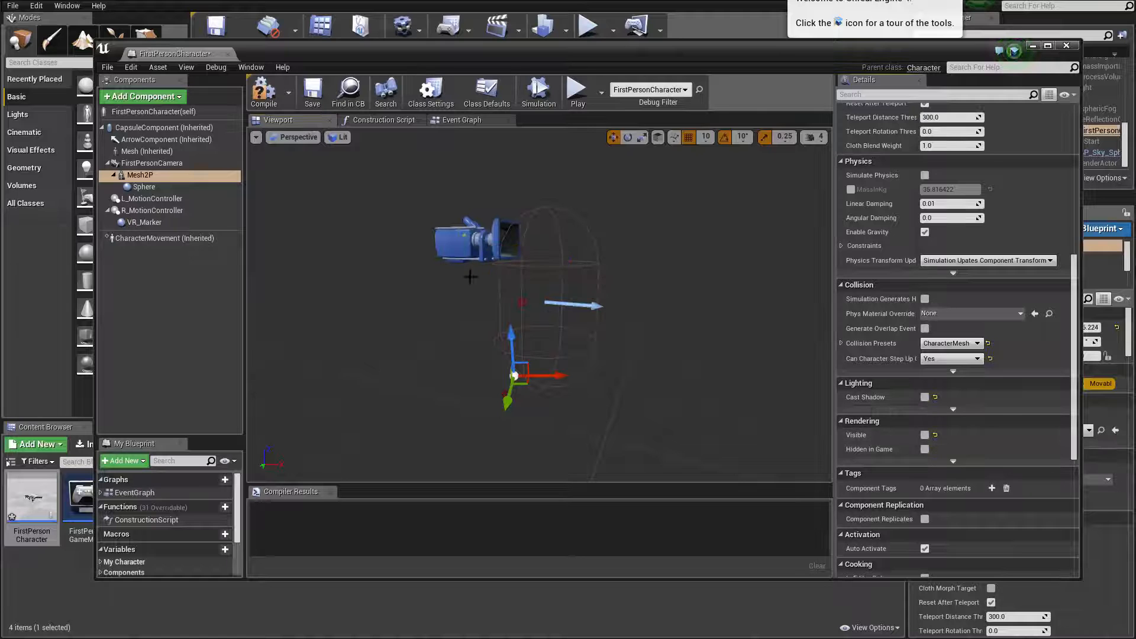
Play-test the level by walking forward and firing projectiles, then stop and inspect the character in the level
{"action": "left_click", "coordinate": [1032, 46]}
{"action": "left_click", "coordinate": [588, 26]}
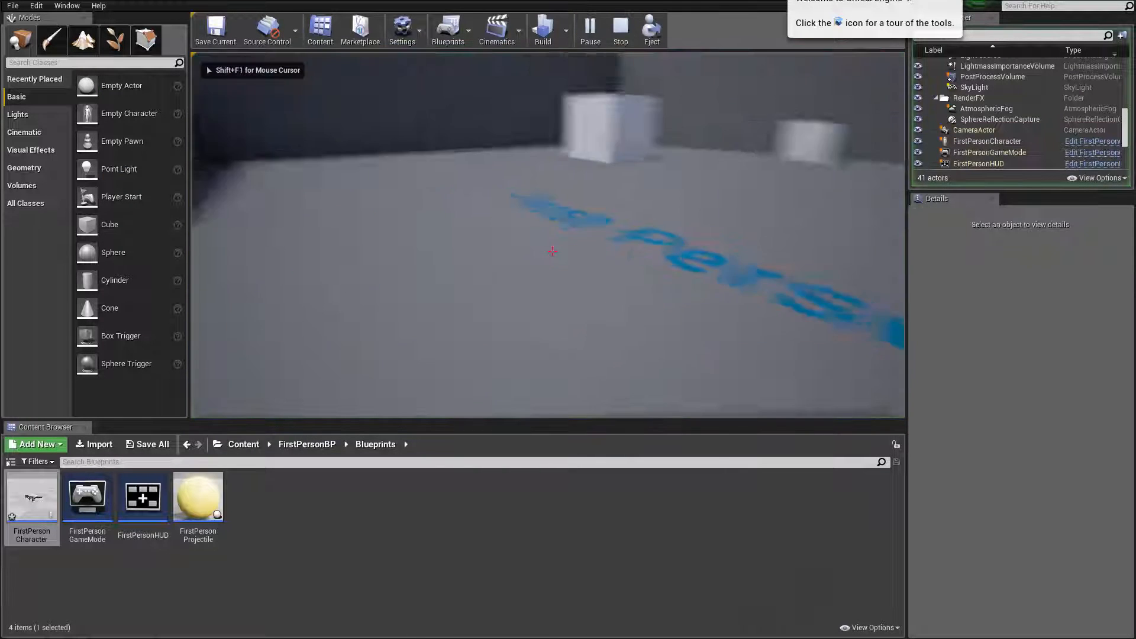
{"action": "key", "text": "w"}
{"action": "left_click", "coordinate": [552, 251]}
{"action": "left_click", "coordinate": [553, 251]}
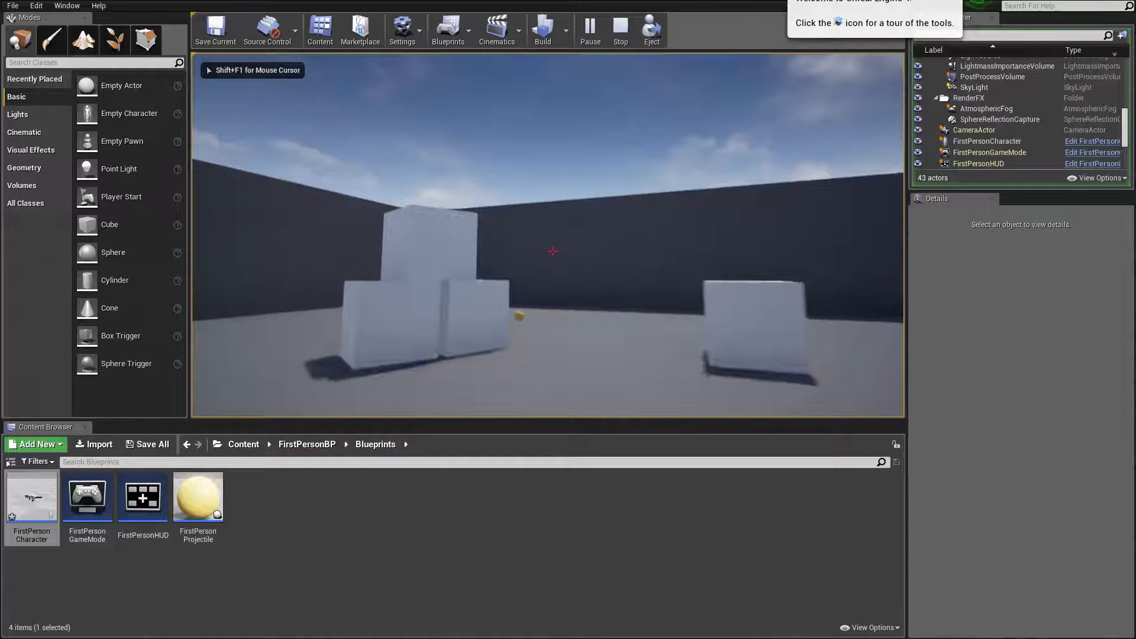
{"action": "left_click", "coordinate": [552, 251]}
{"action": "left_click", "coordinate": [553, 251]}
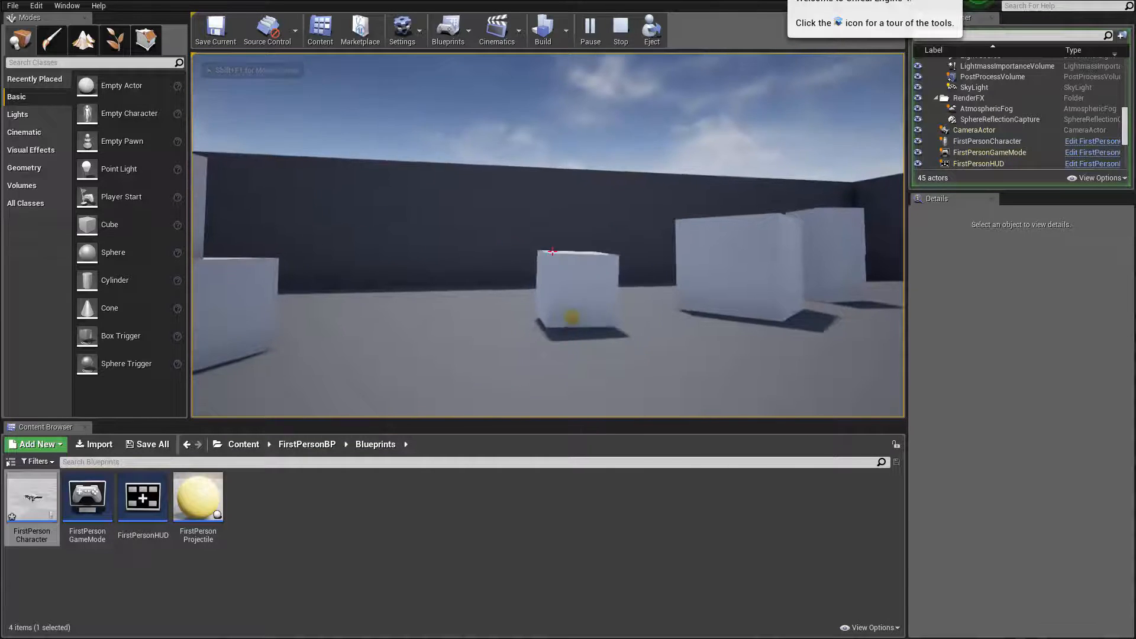
{"action": "key", "text": "Escape"}
{"action": "right_click_drag", "start_coordinate": [548, 234], "coordinate": [664, 210]}
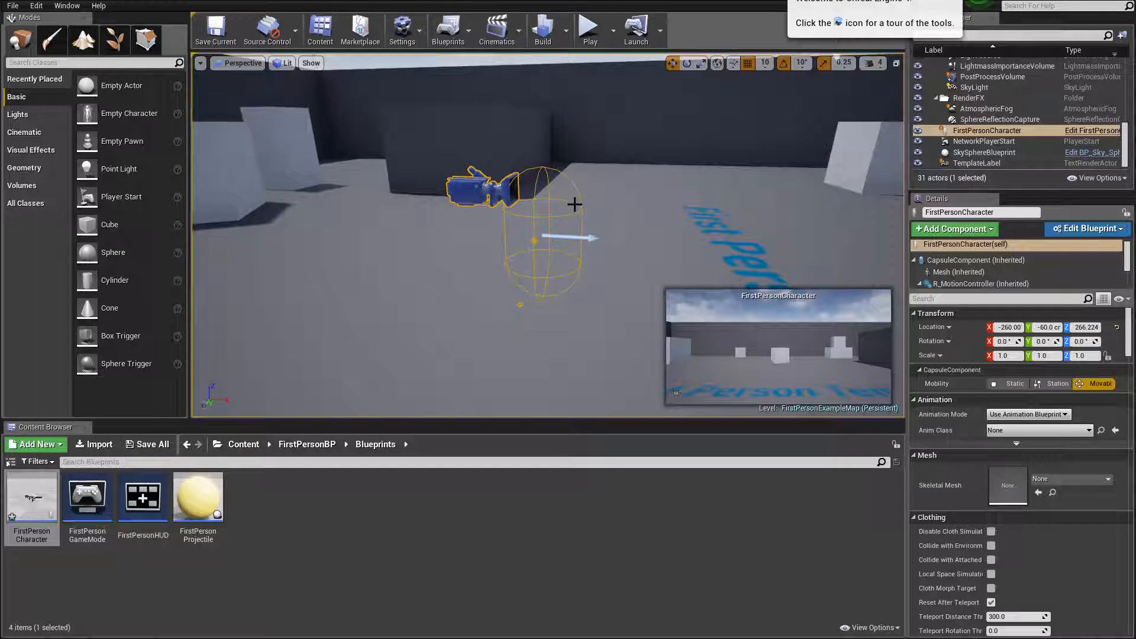
{"action": "scroll", "coordinate": [575, 204], "scroll_direction": "up", "scroll_amount": 5}
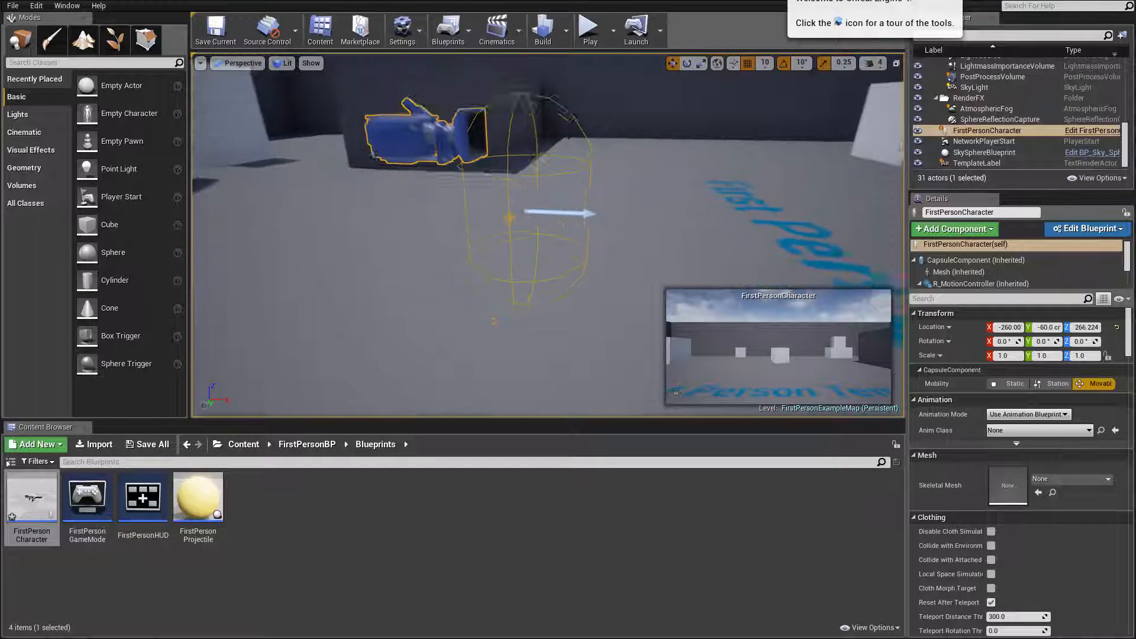
Create a new level from the Default template, saving the changes to FirstPersonExampleMap
{"action": "left_click", "coordinate": [13, 7]}
{"action": "left_click", "coordinate": [35, 24]}
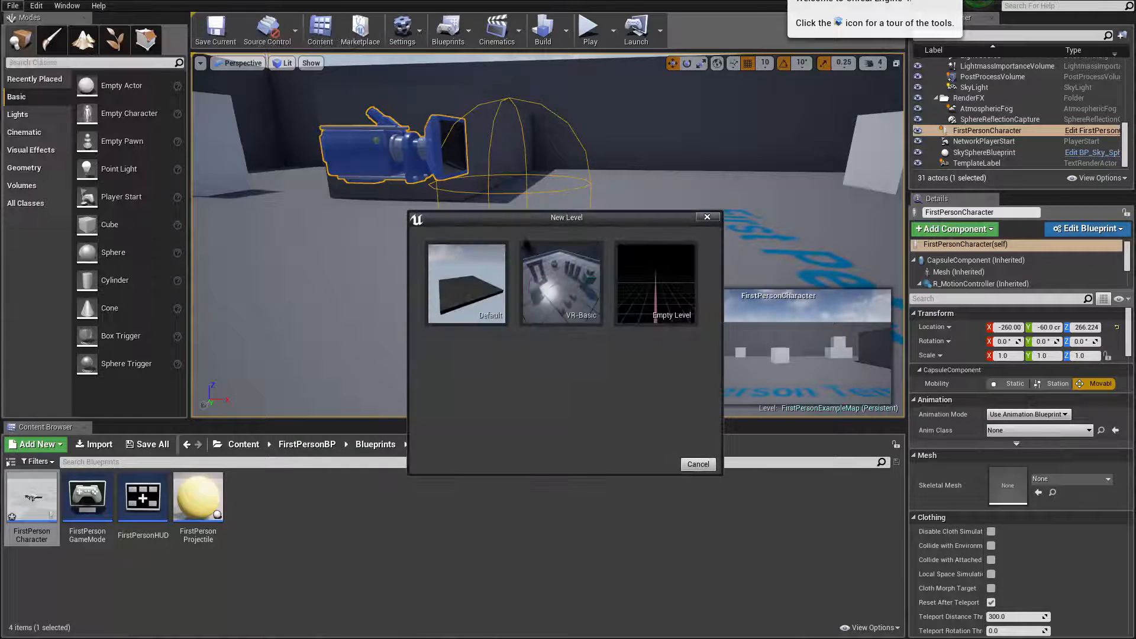
{"action": "left_click", "coordinate": [492, 292]}
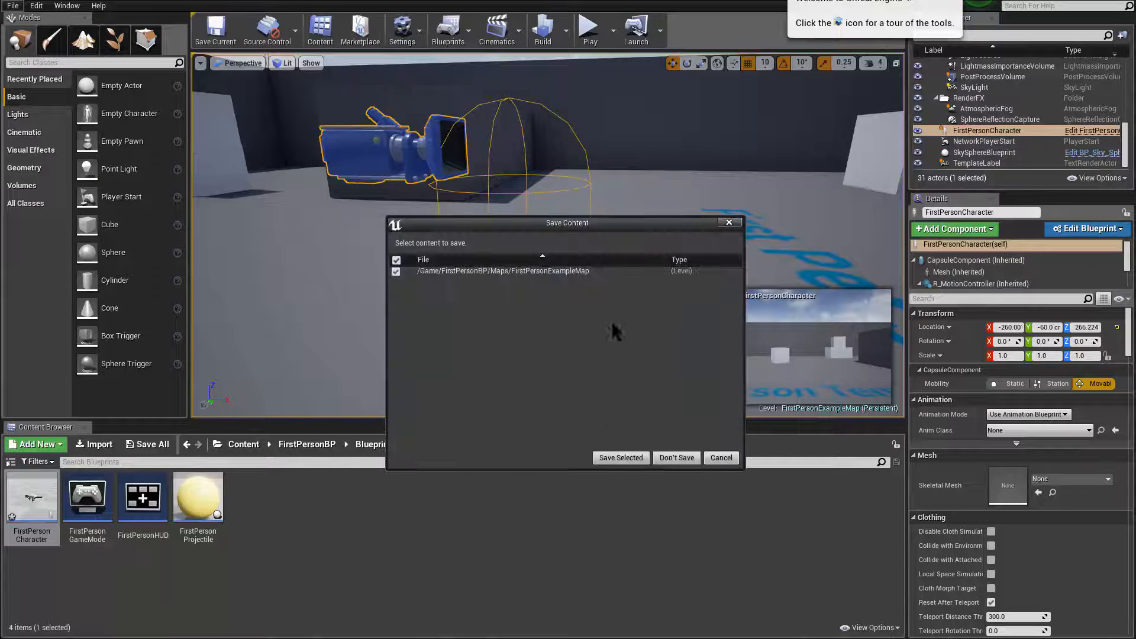
{"action": "left_click", "coordinate": [613, 461]}
Delete the Floor mesh from the new level
{"action": "right_click_drag", "start_coordinate": [563, 218], "coordinate": [520, 210]}
{"action": "left_click", "coordinate": [566, 219]}
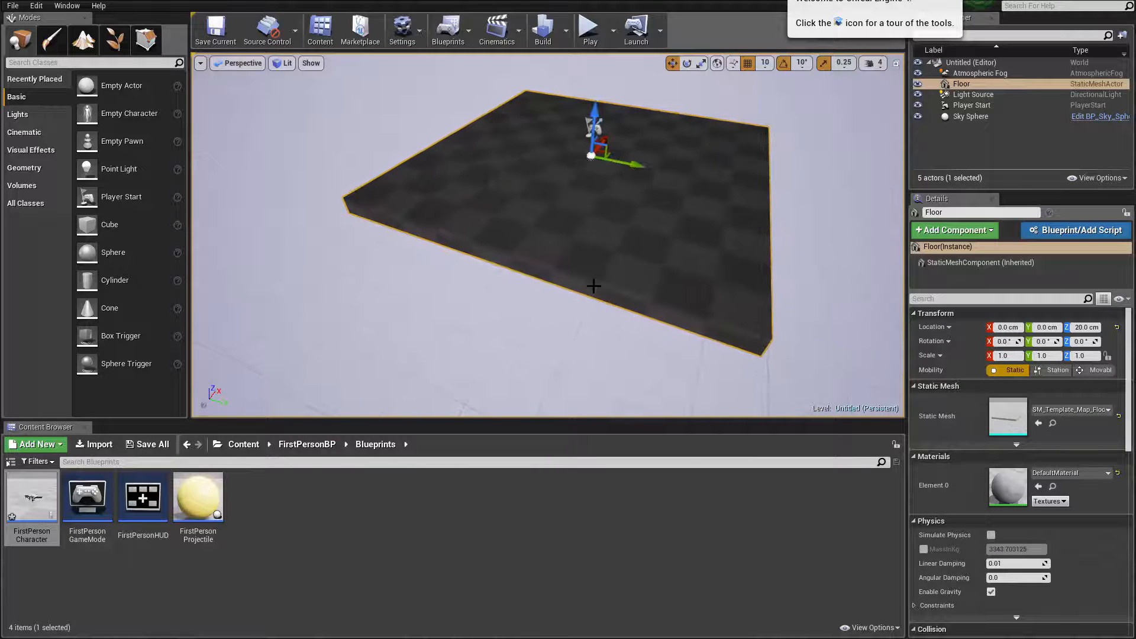
{"action": "key", "text": "Delete"}
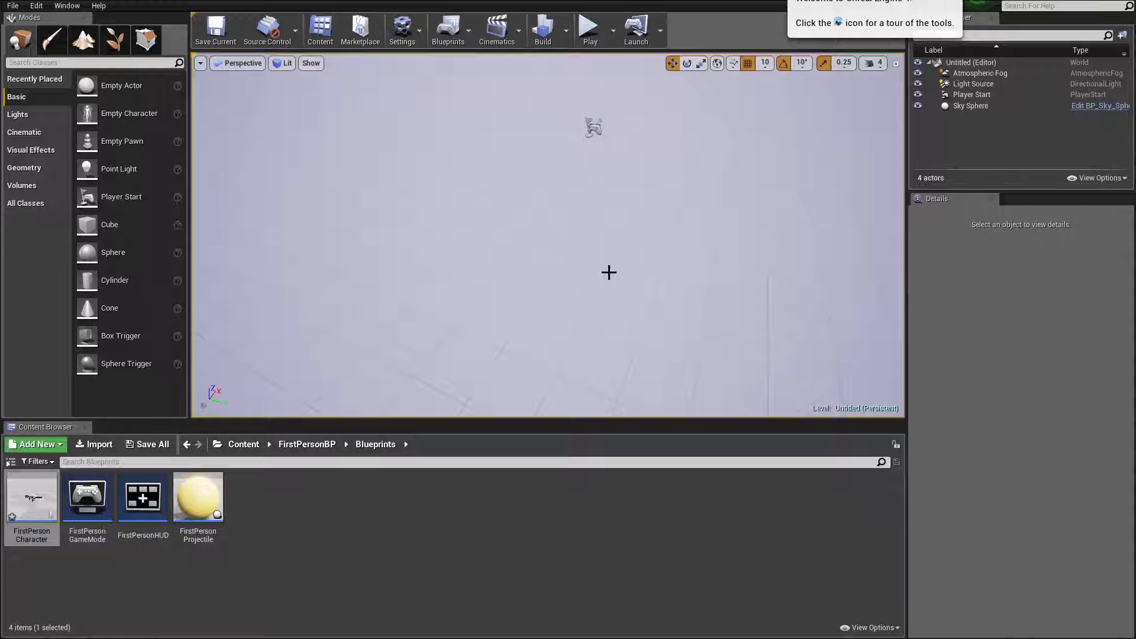
{"action": "right_click_drag", "start_coordinate": [609, 273], "coordinate": [591, 314]}
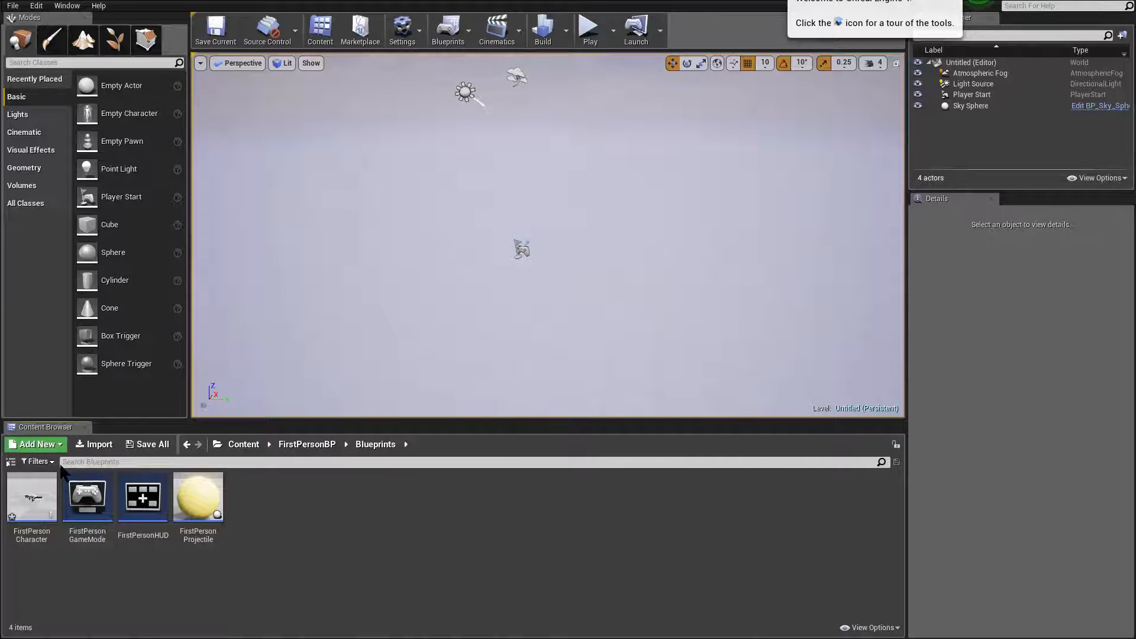
Show the folder tree in the Content Browser, select the root Content folder and collapse the FirstPersonBP folder
{"action": "left_click", "coordinate": [10, 462]}
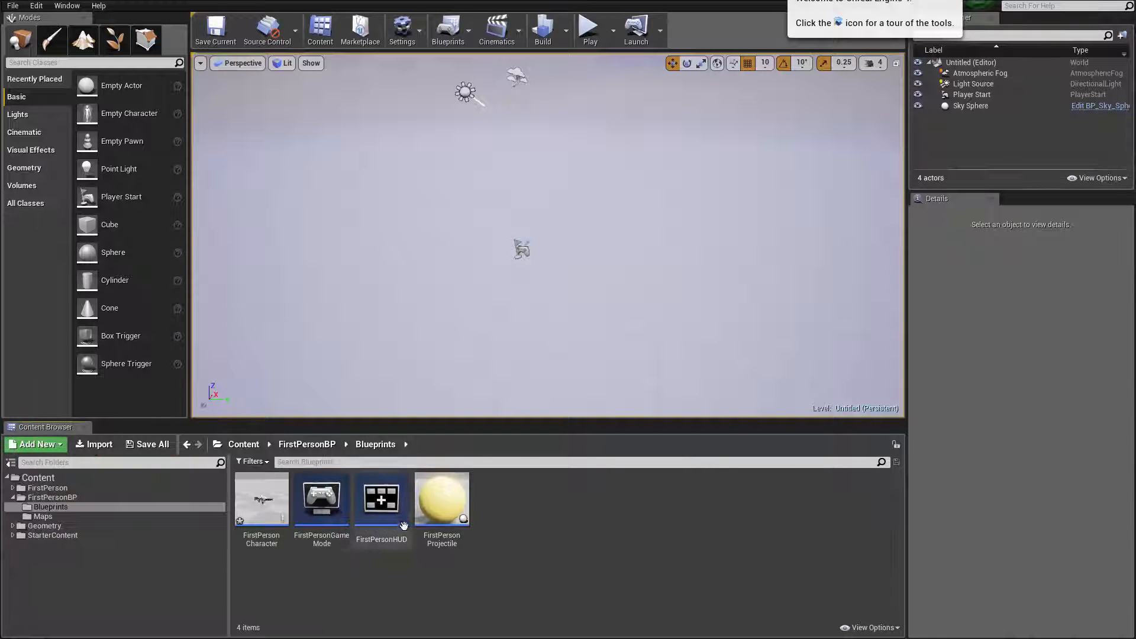
{"action": "left_click", "coordinate": [11, 462]}
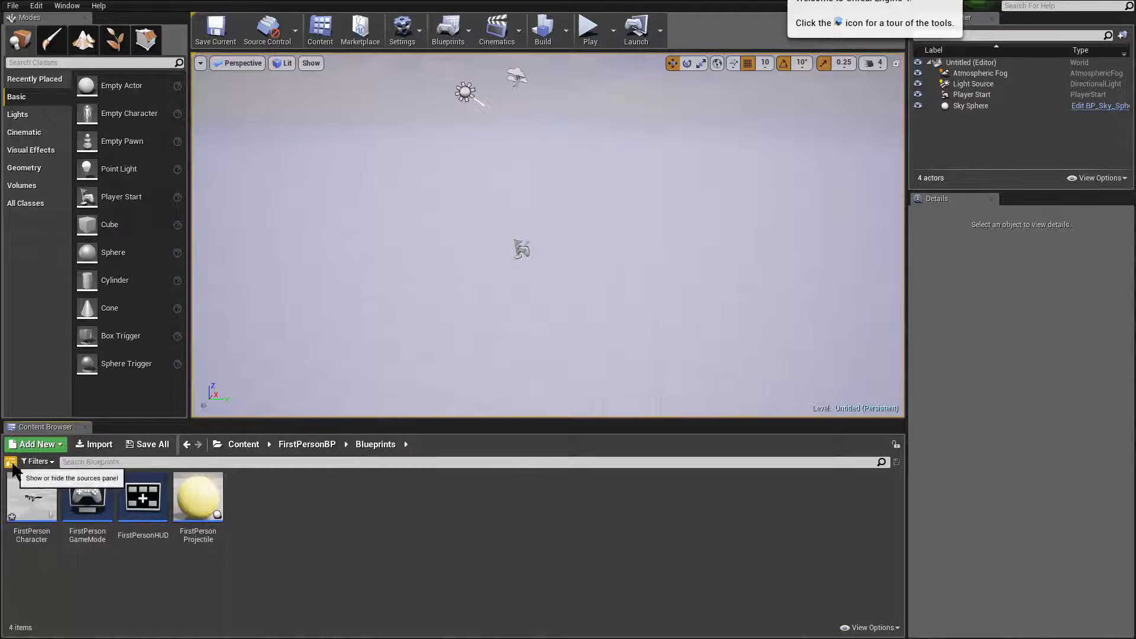
{"action": "left_click", "coordinate": [12, 463]}
{"action": "left_click", "coordinate": [33, 477]}
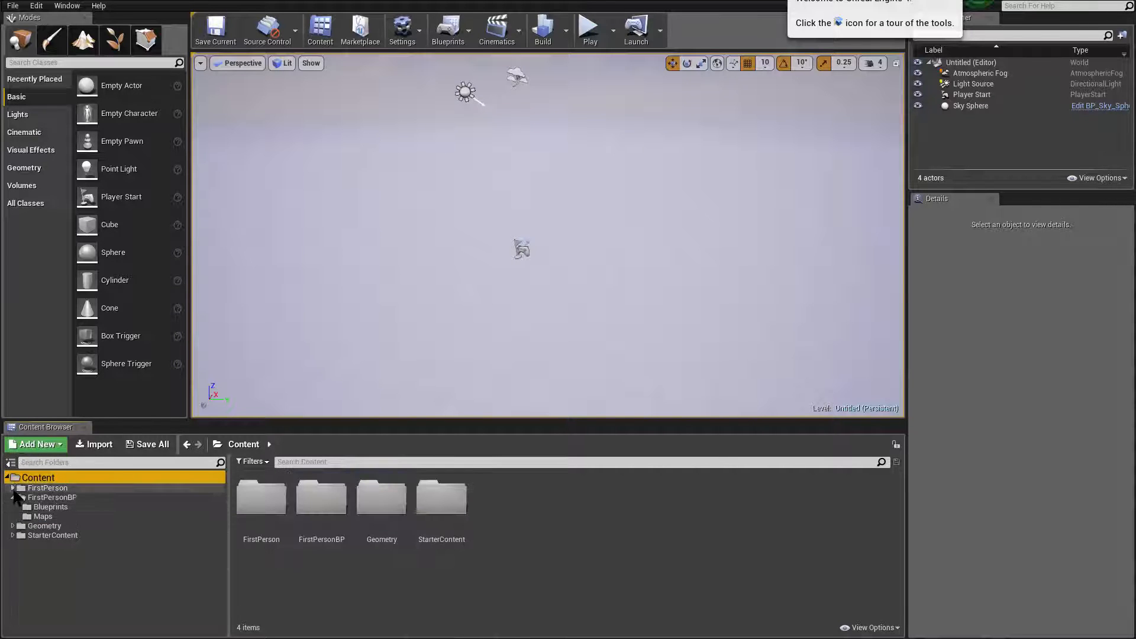
{"action": "left_click", "coordinate": [12, 487]}
{"action": "left_click", "coordinate": [12, 487]}
{"action": "left_click", "coordinate": [13, 497]}
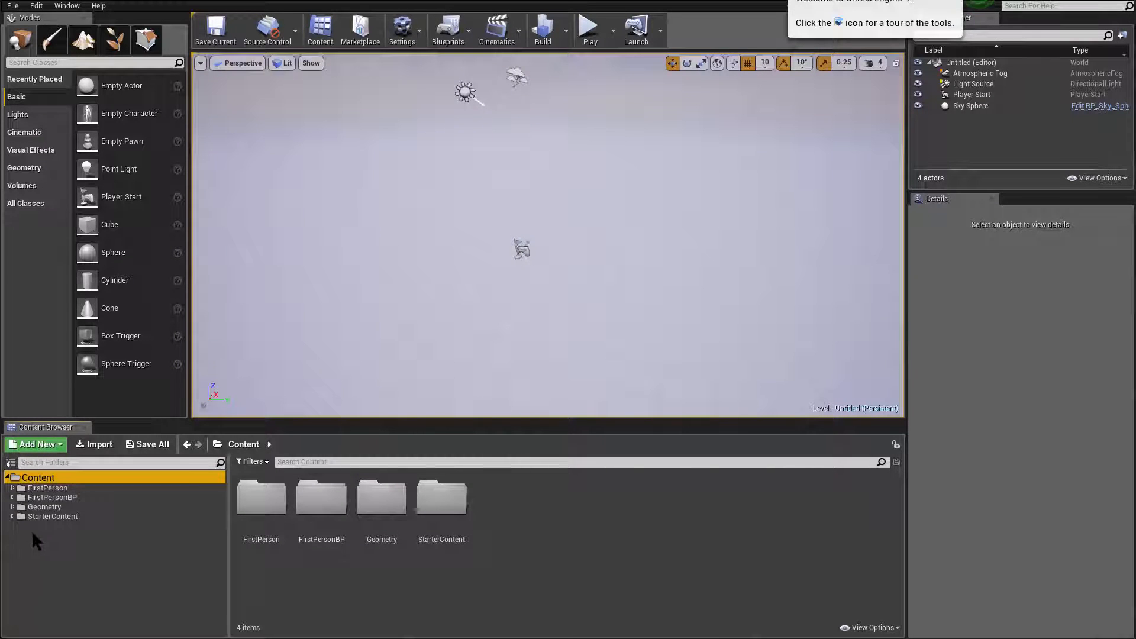
Show the Content folder in Explorer, go up to the MyRoomTesting project folder and select its path
{"action": "right_click", "coordinate": [77, 482]}
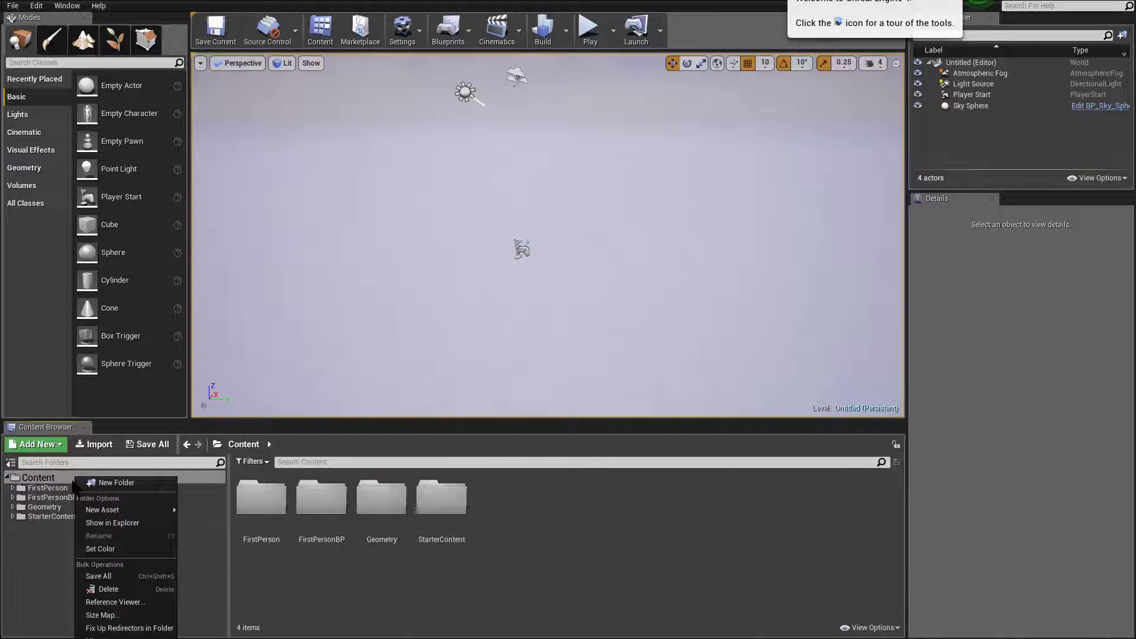
{"action": "left_click", "coordinate": [125, 523]}
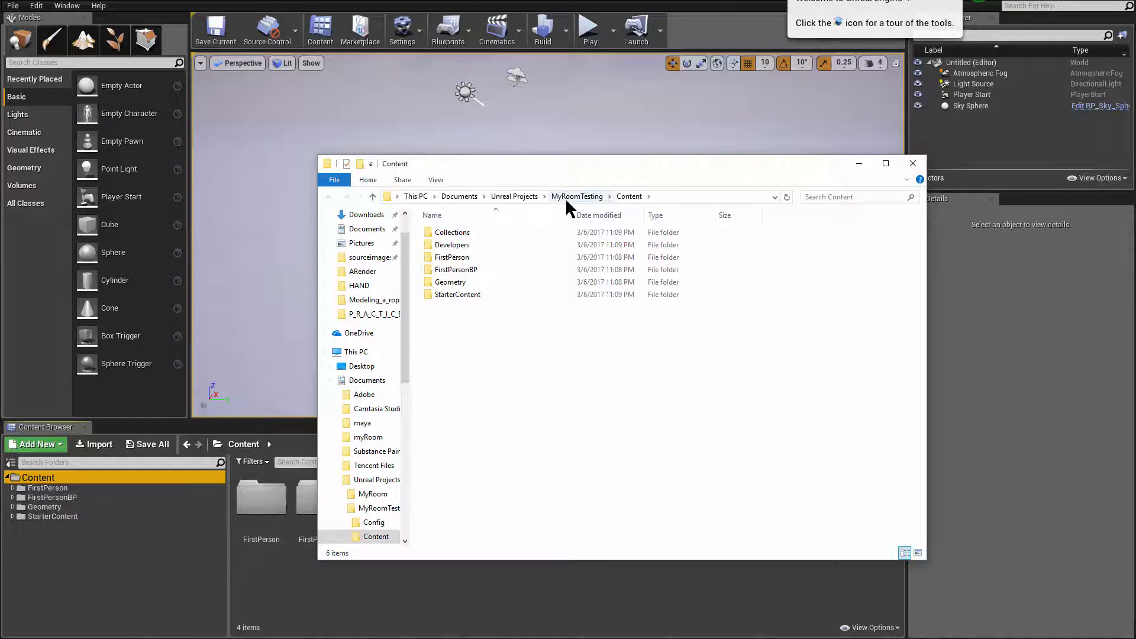
{"action": "left_click", "coordinate": [577, 196]}
{"action": "left_click", "coordinate": [644, 196]}
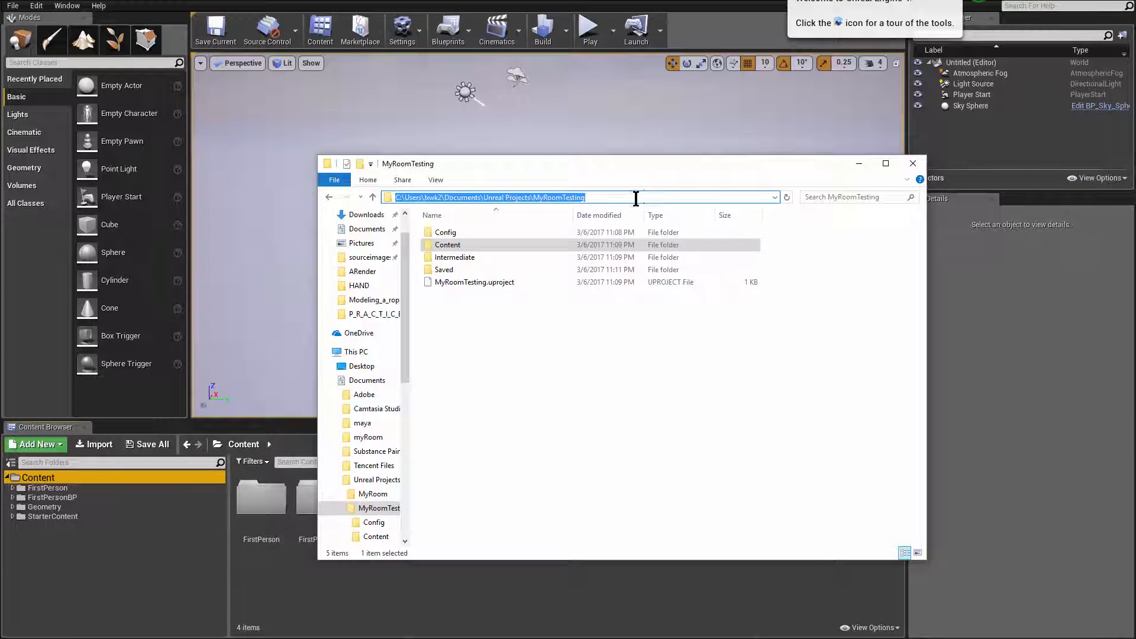
Switch to Maya and set the Unreal project for sending FBX assets to the MyRoomTesting folder in Documents\Unreal Projects
{"action": "left_click", "coordinate": [1097, 553]}
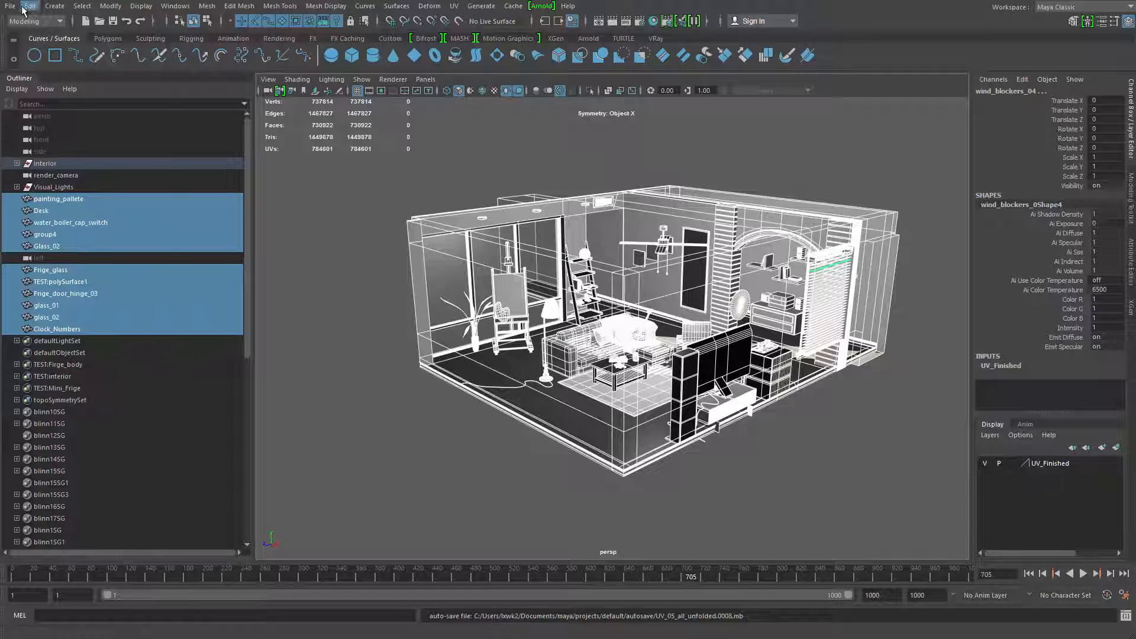
{"action": "left_click", "coordinate": [11, 6]}
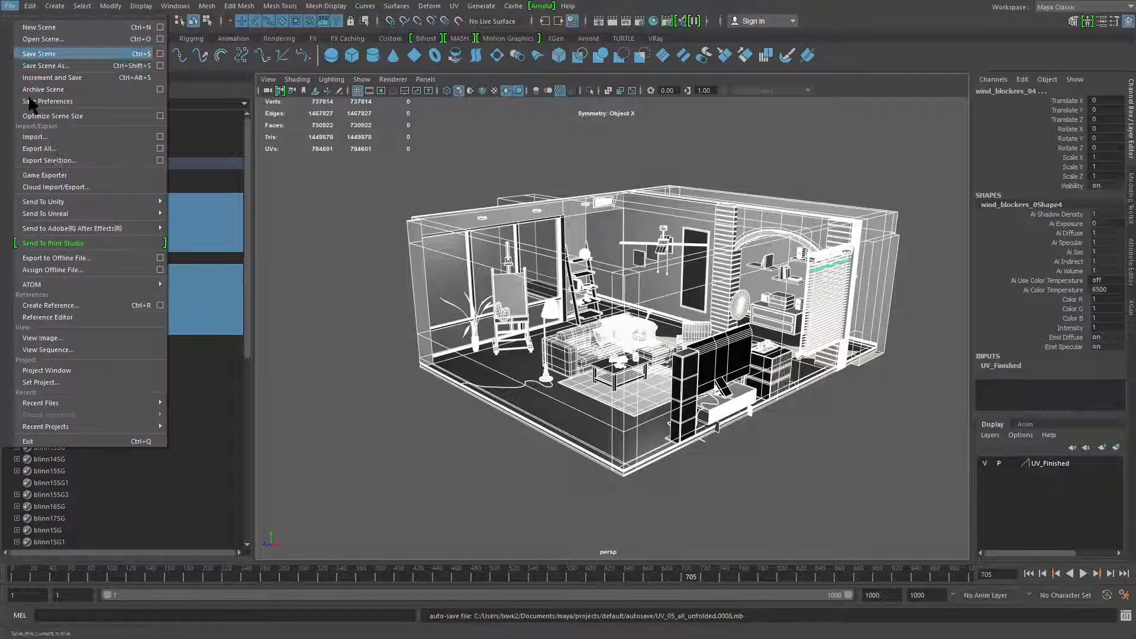
{"action": "mouse_move", "coordinate": [121, 229]}
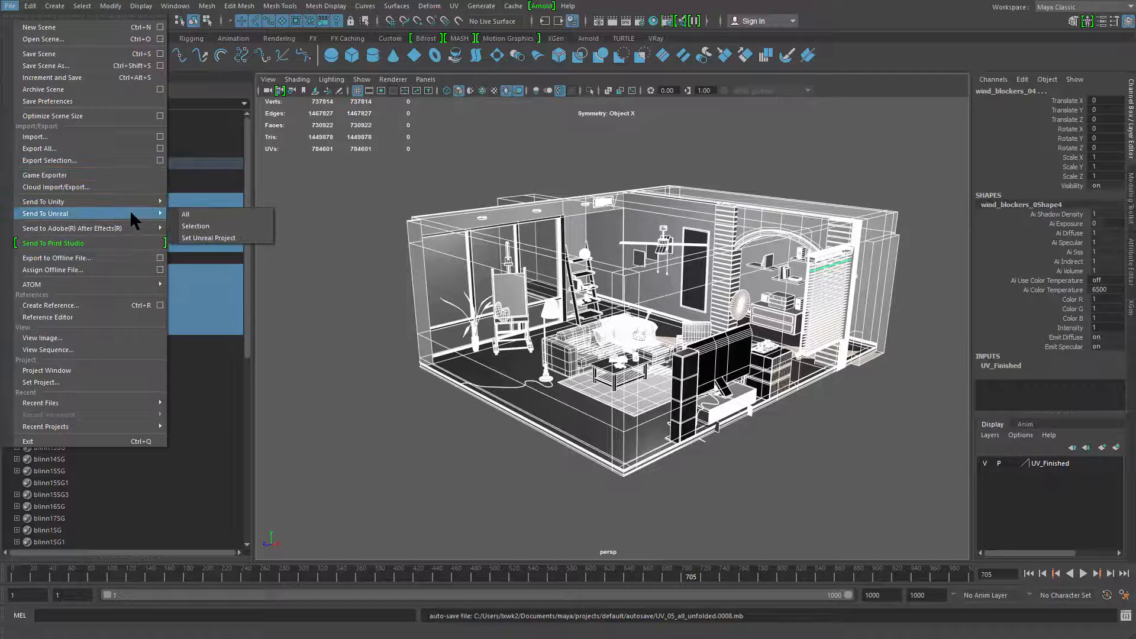
{"action": "left_click", "coordinate": [239, 238]}
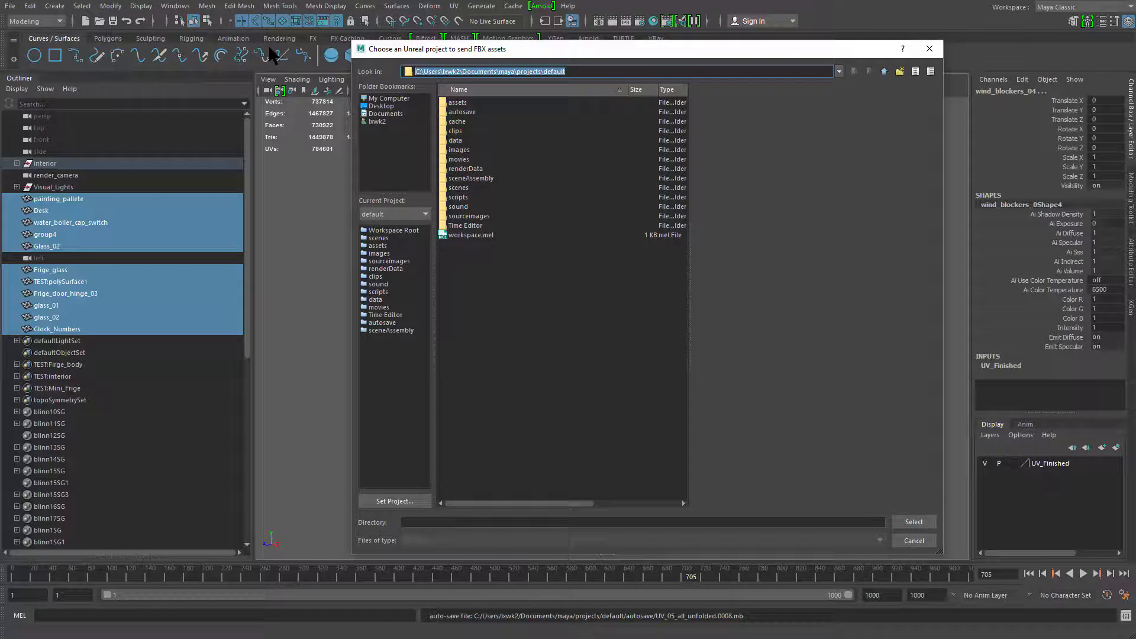
{"action": "type", "text": "C:\\Users\\lxwk2\\Documents\\Unreal Projects\\MyRoomTesting"}
{"action": "key", "text": "Return"}
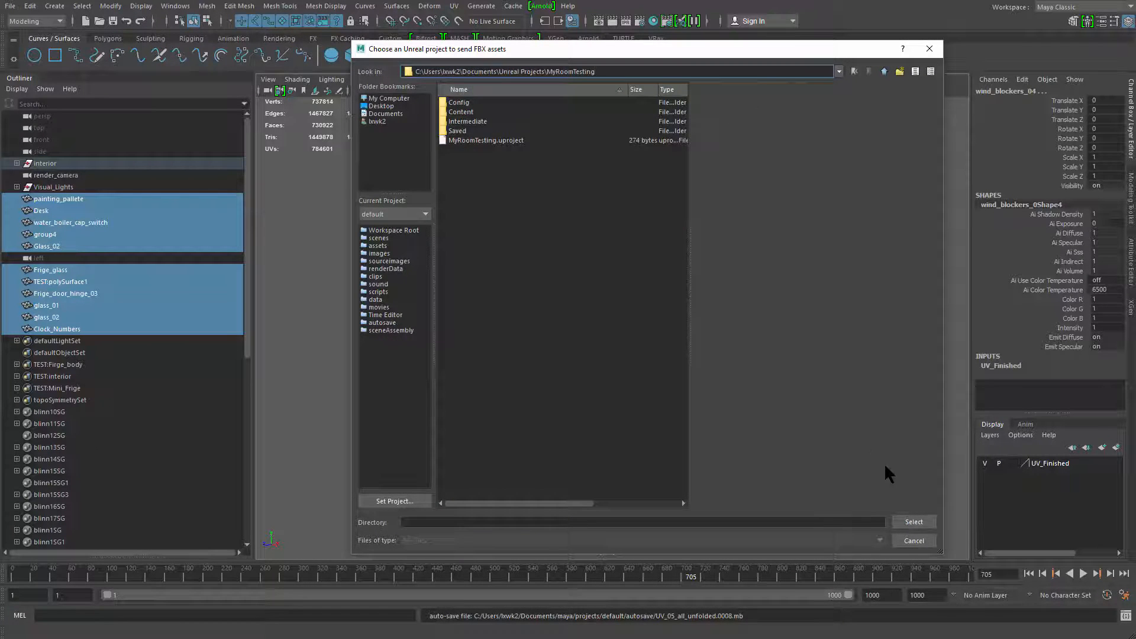
{"action": "left_click", "coordinate": [911, 522]}
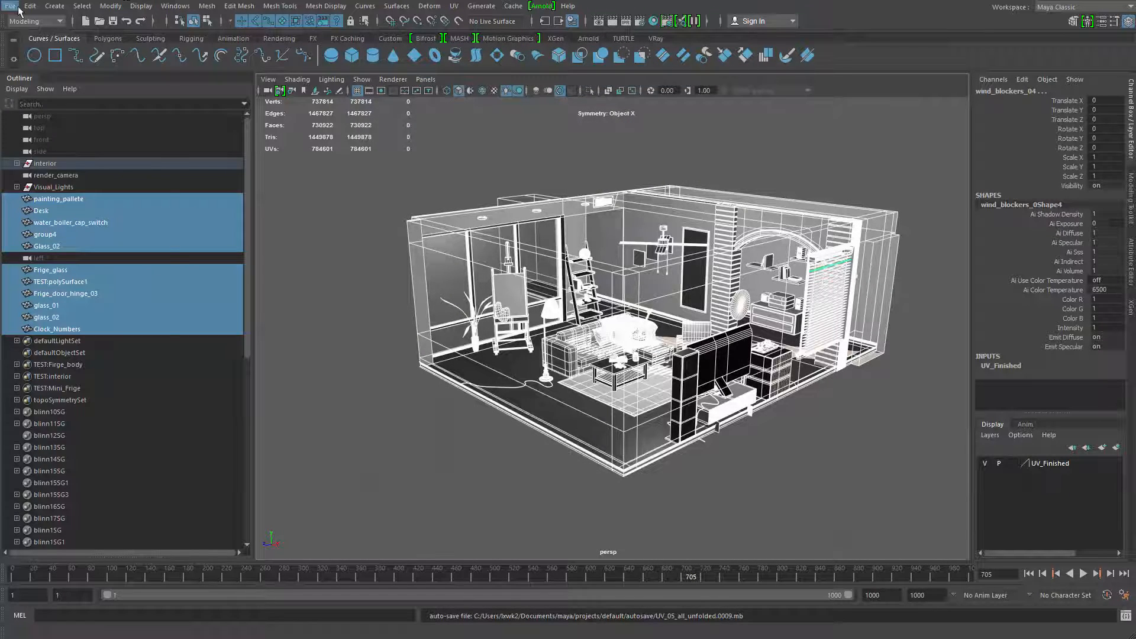
Export the selected room objects to the Unreal project's Import folder as an FBX file named MyRoom
{"action": "left_click", "coordinate": [19, 8]}
{"action": "mouse_move", "coordinate": [98, 215]}
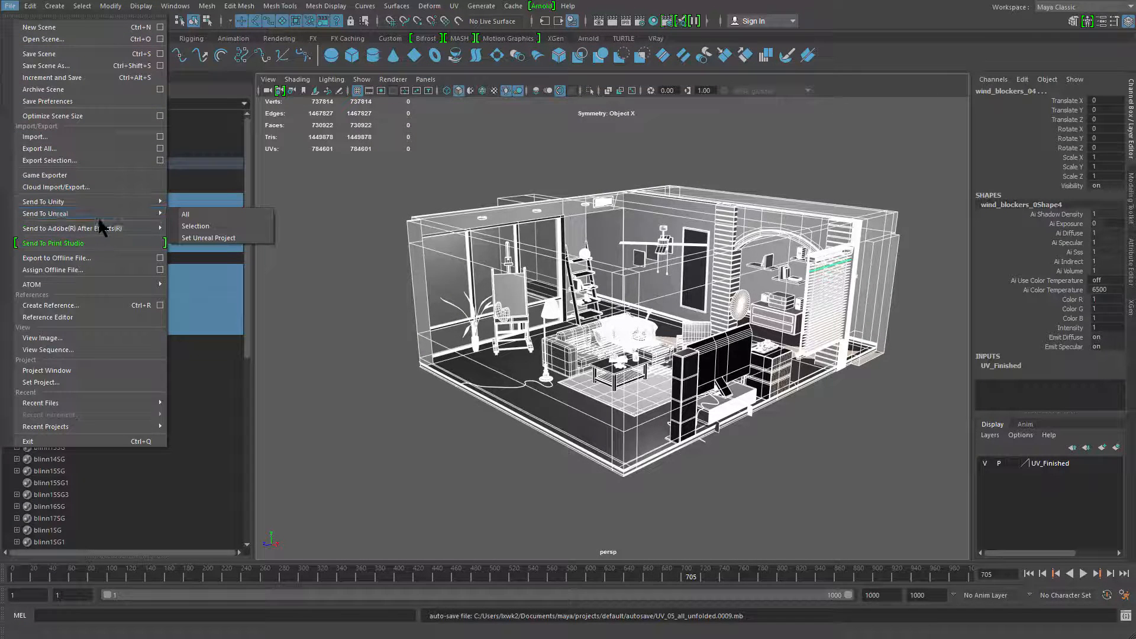
{"action": "left_click", "coordinate": [201, 226]}
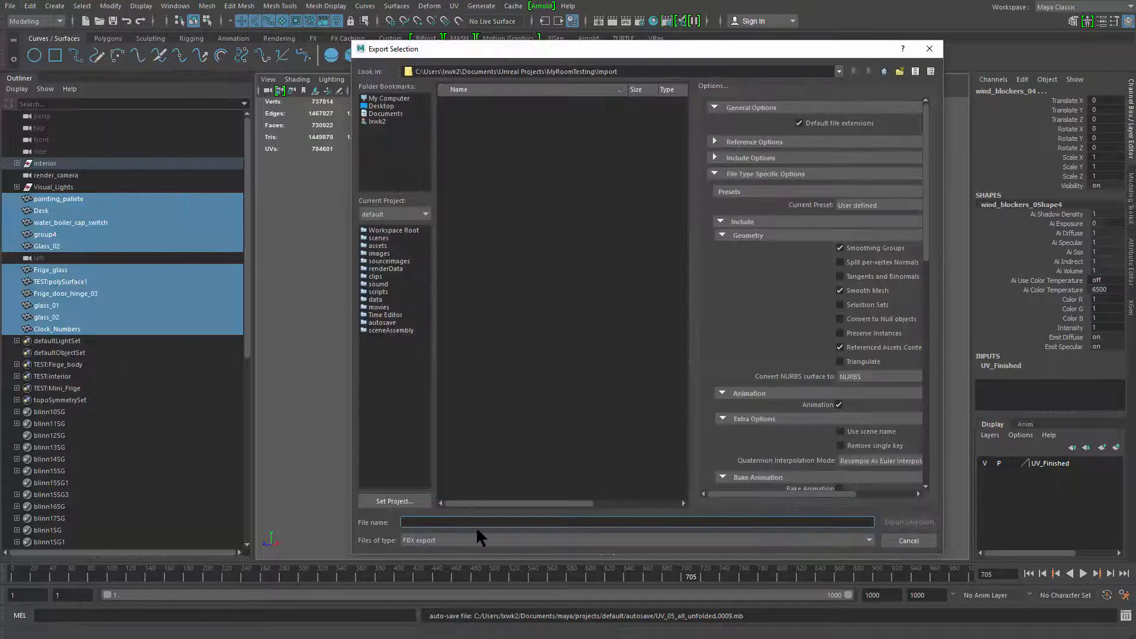
{"action": "type", "text": "MyRoom"}
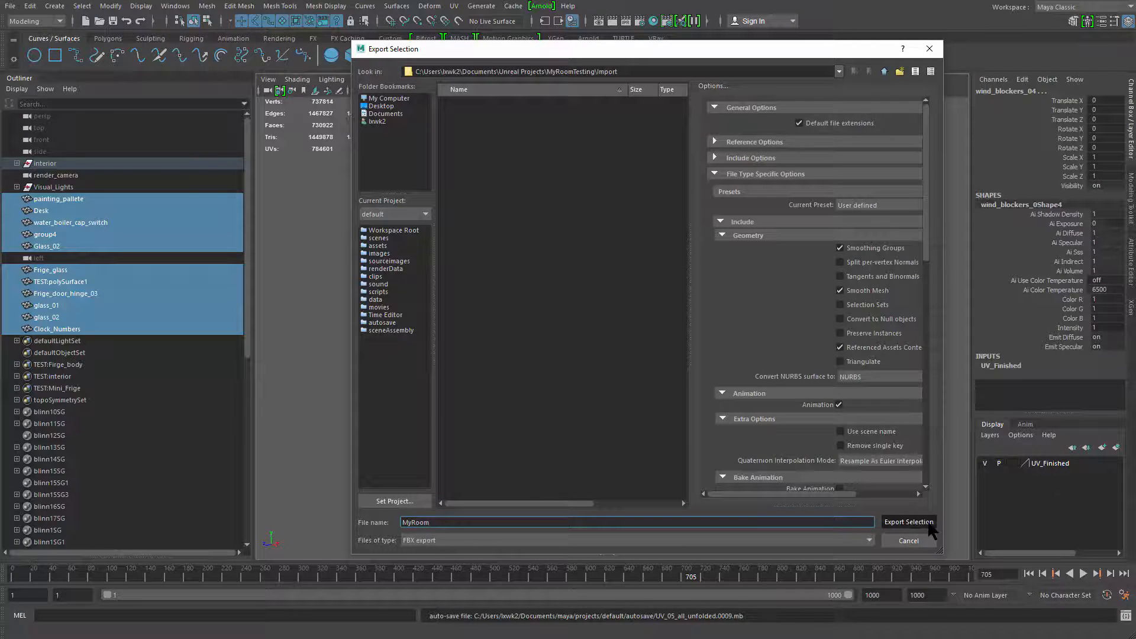
{"action": "left_click", "coordinate": [909, 522]}
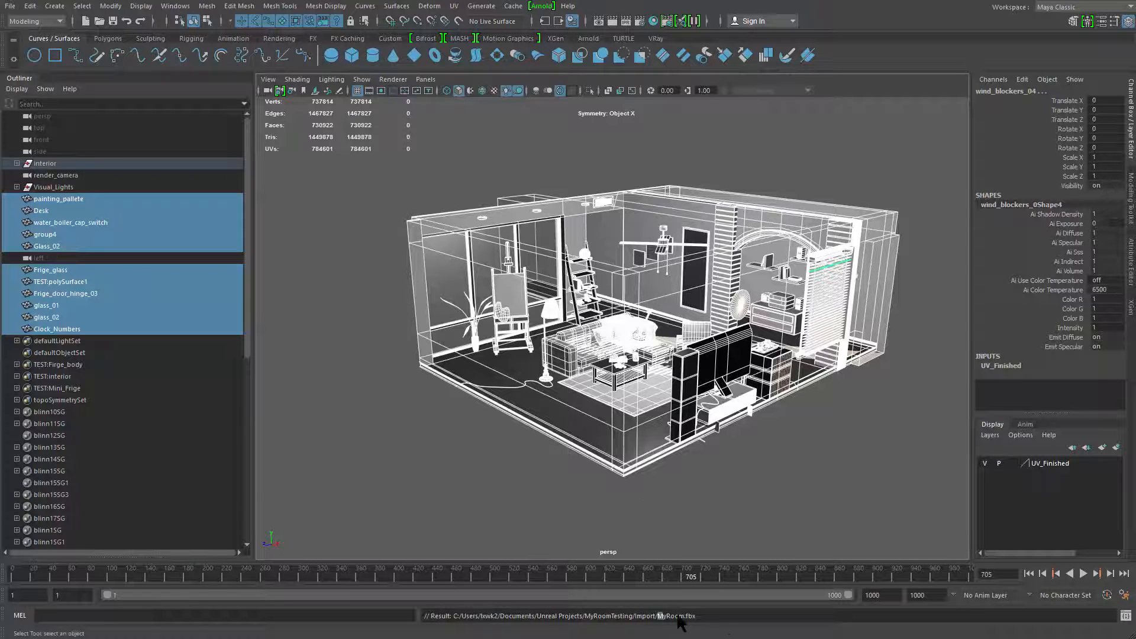
Switch to Unreal Engine and close the FirstPersonCharacter blueprint editor
{"action": "left_click", "coordinate": [789, 480]}
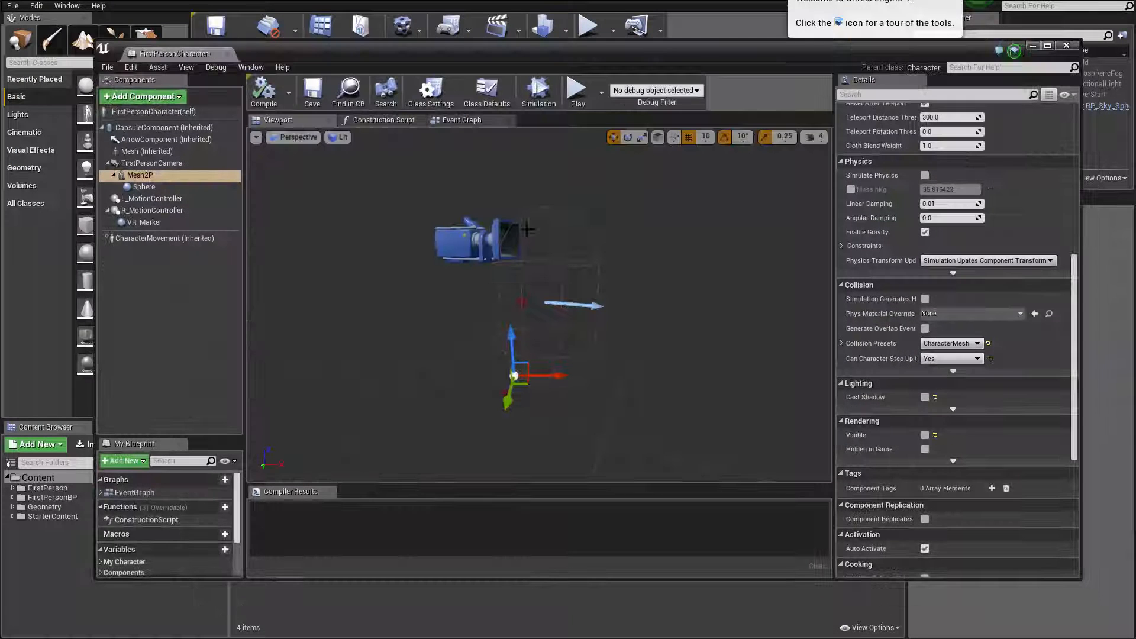
{"action": "left_click", "coordinate": [1066, 45]}
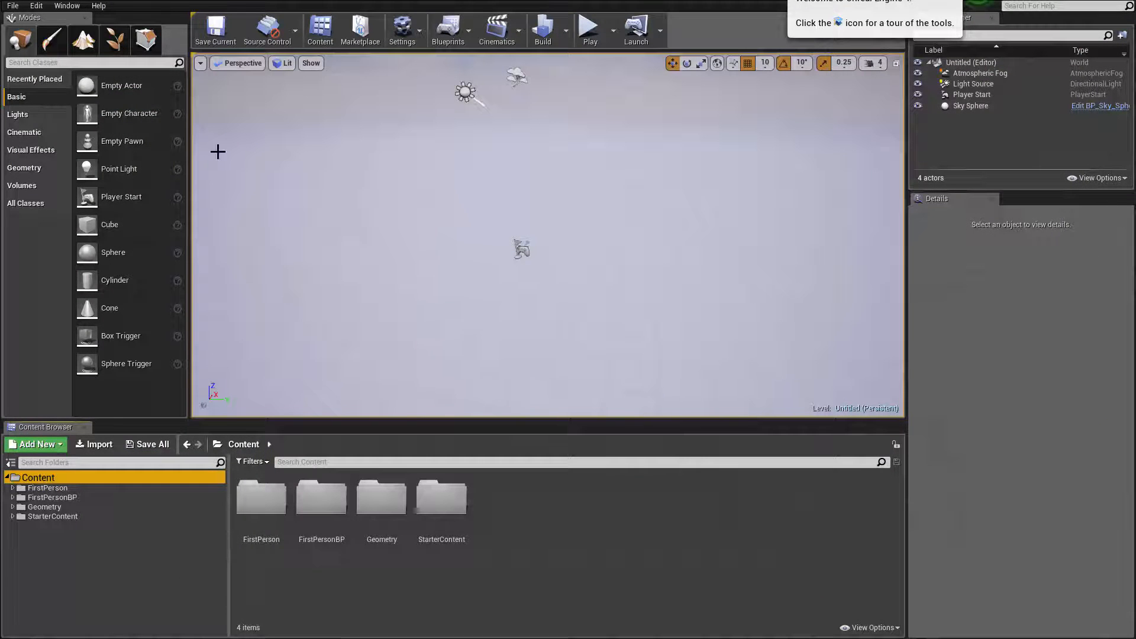
{"action": "left_click", "coordinate": [14, 6]}
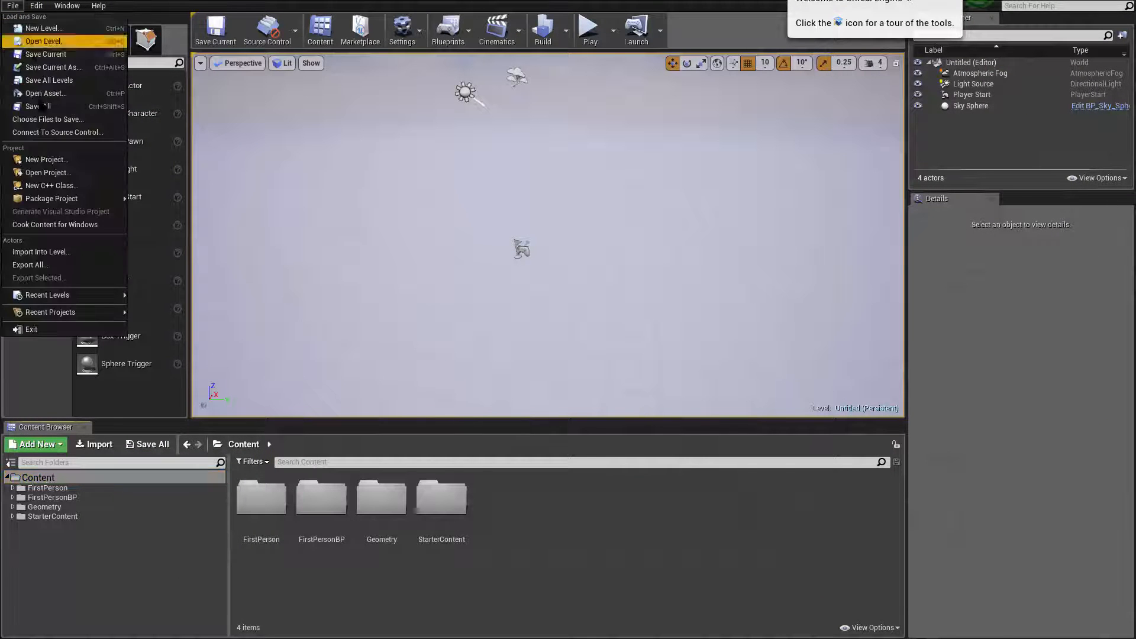
{"action": "left_click", "coordinate": [548, 497]}
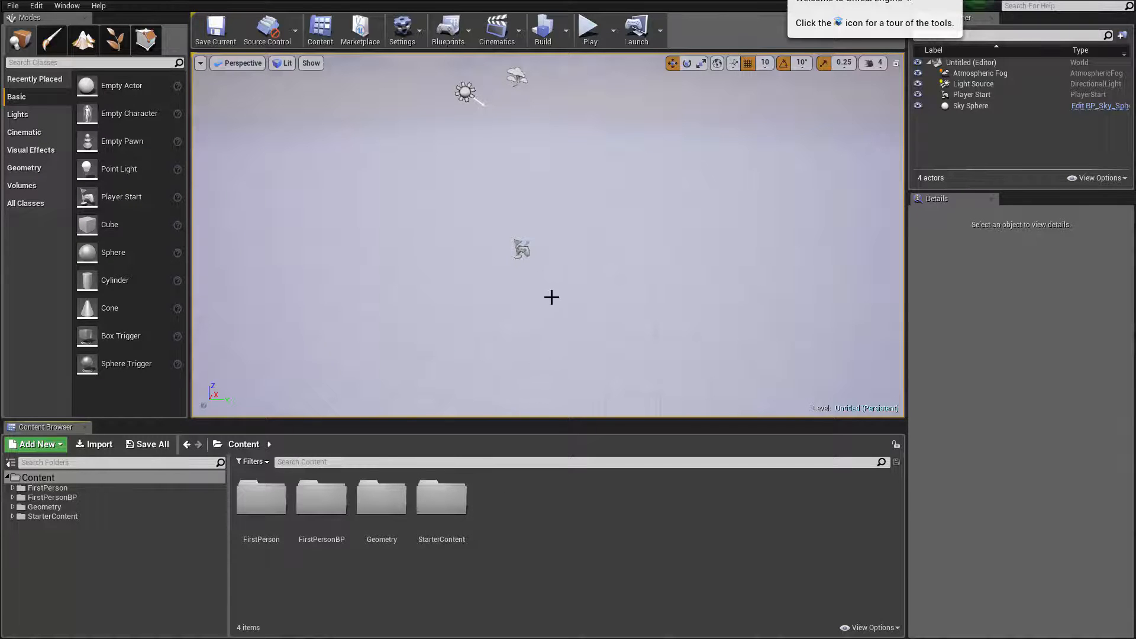
Start importing a scene into the level and open MyRoom.fbx from the MyRoomTesting project's Import folder
{"action": "left_click", "coordinate": [13, 6]}
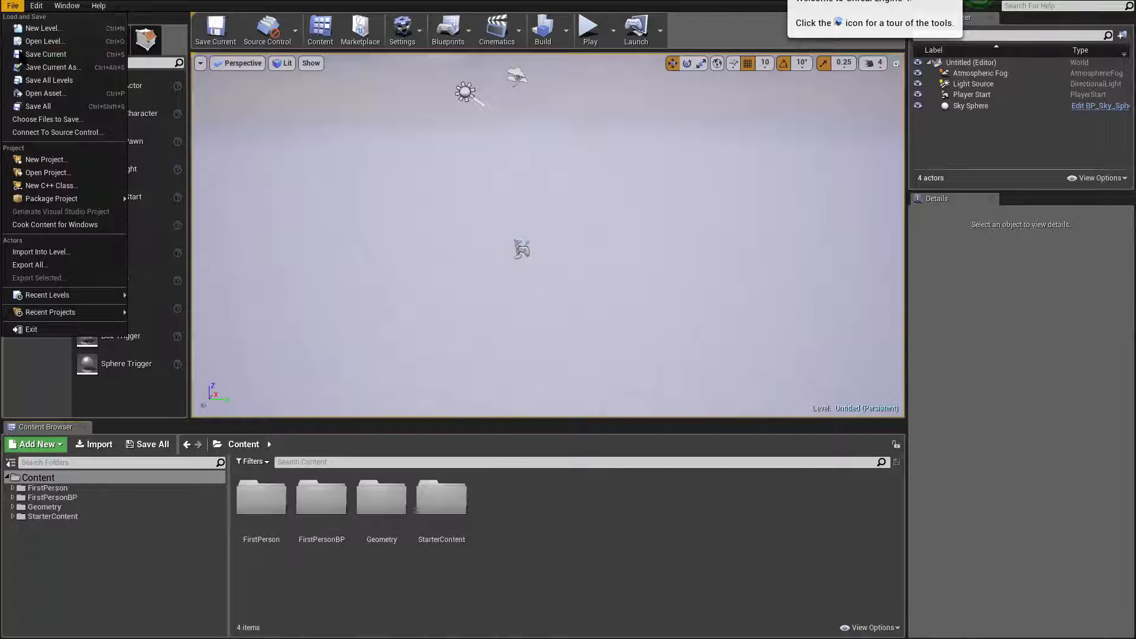
{"action": "left_click", "coordinate": [42, 252]}
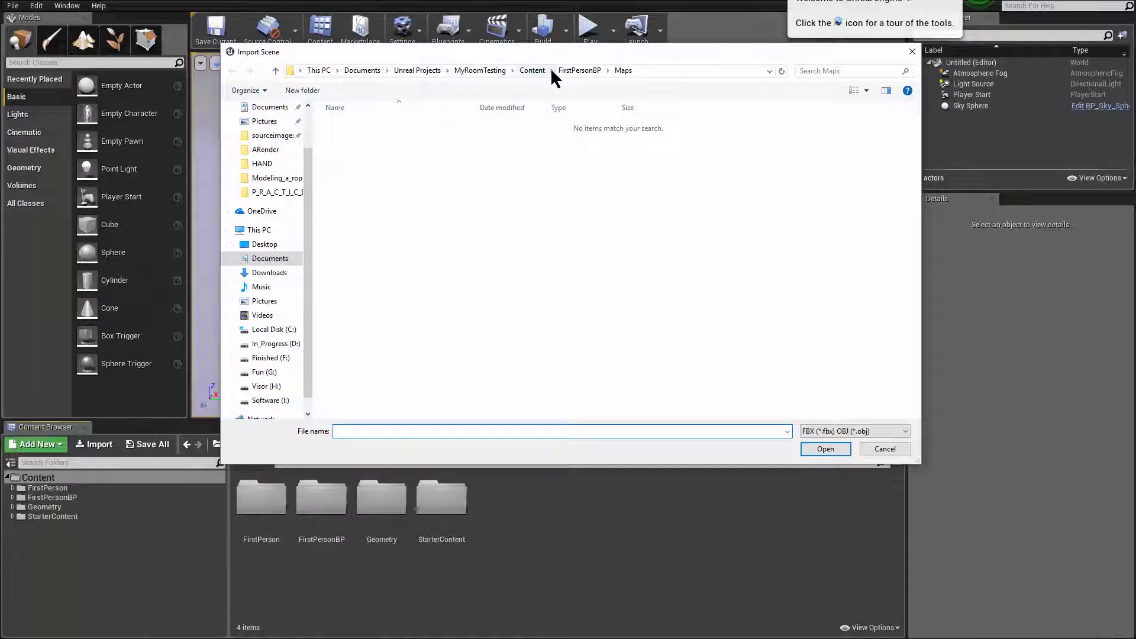
{"action": "left_click", "coordinate": [490, 71]}
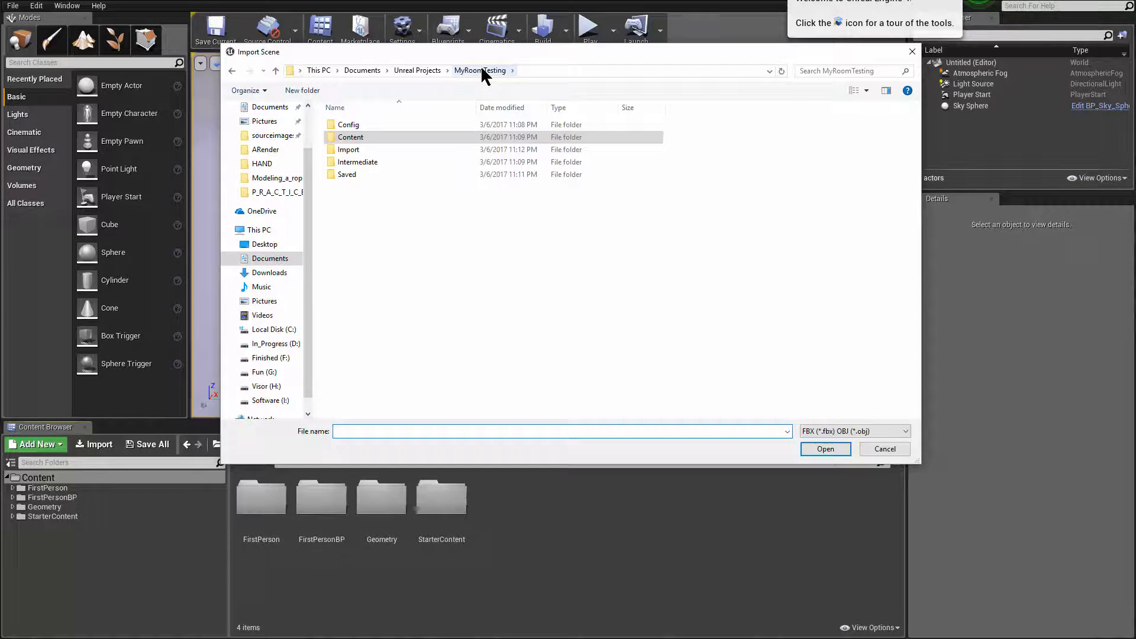
{"action": "double_click", "coordinate": [353, 149]}
{"action": "left_click", "coordinate": [344, 126]}
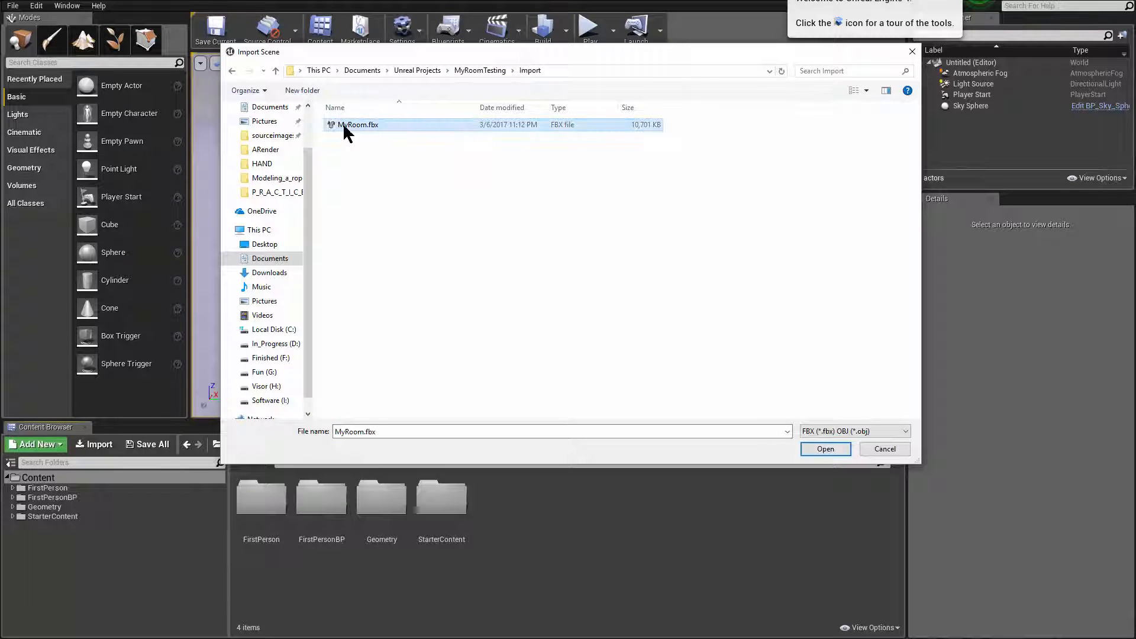
{"action": "left_click", "coordinate": [828, 448]}
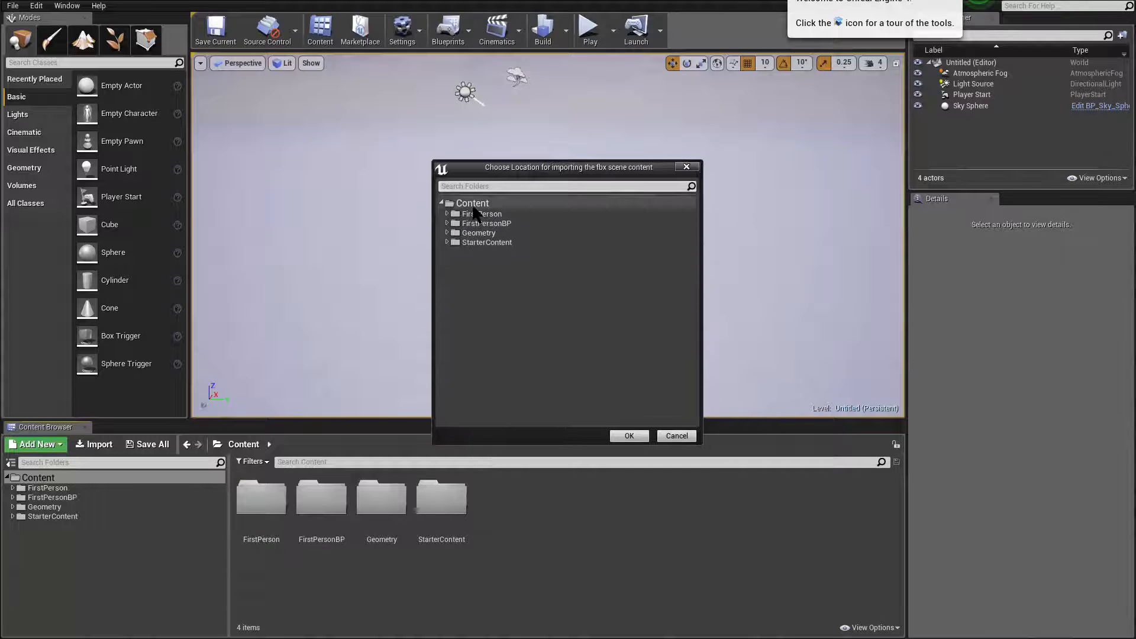
Create a MyRoomAsset folder inside Geometry and choose it as the location for the imported scene content
{"action": "left_click", "coordinate": [476, 233]}
{"action": "right_click", "coordinate": [492, 233]}
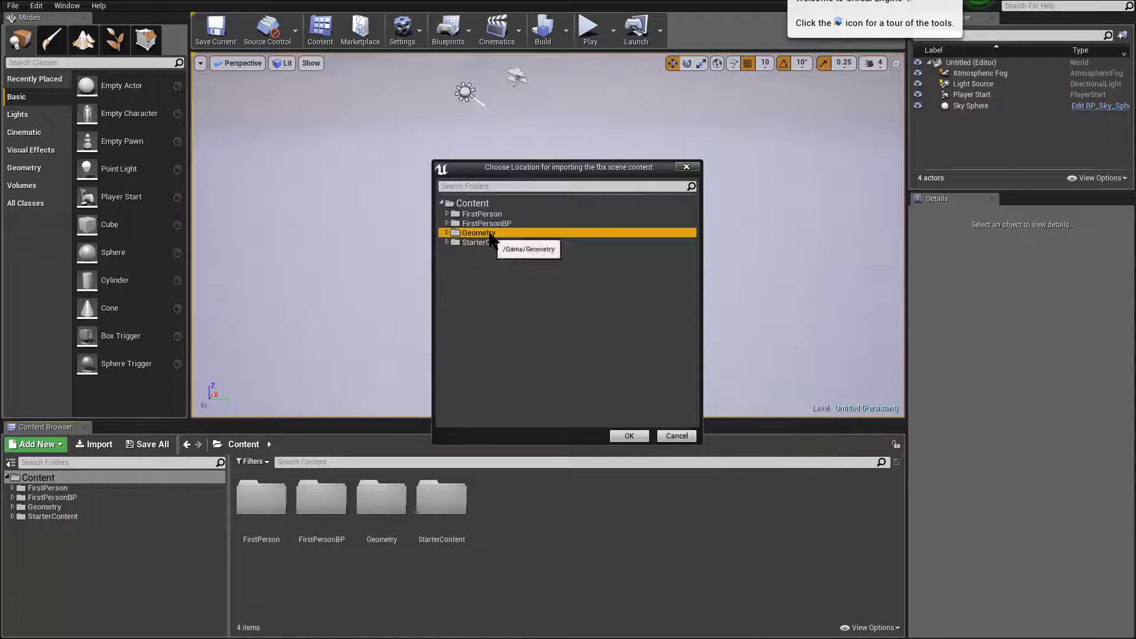
{"action": "left_click", "coordinate": [524, 239]}
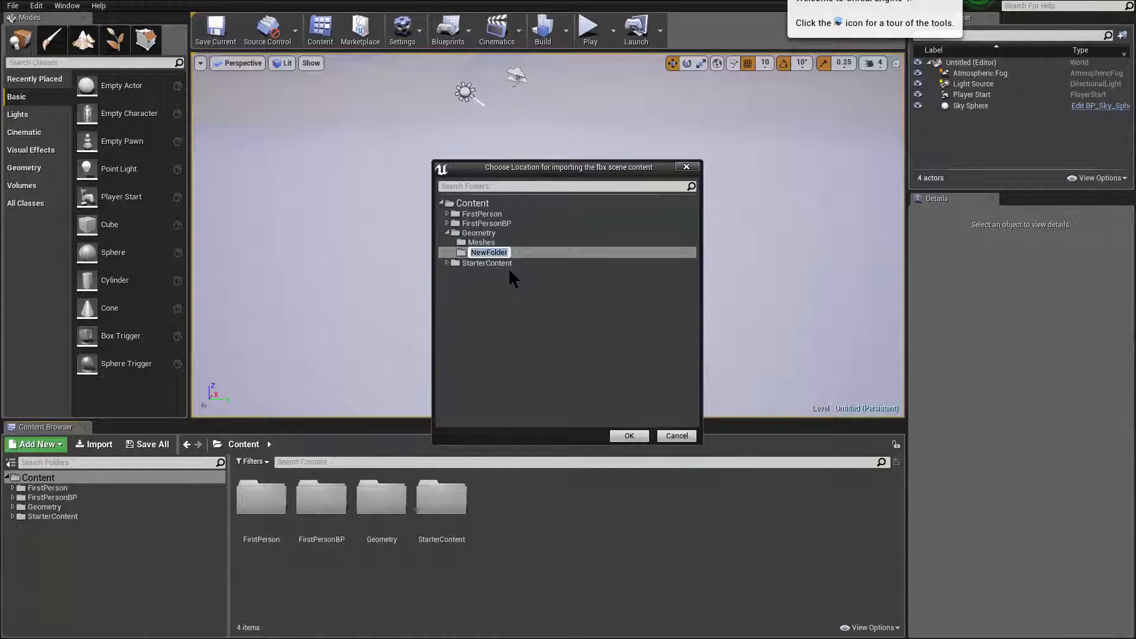
{"action": "type", "text": "MyRoomAsss"}
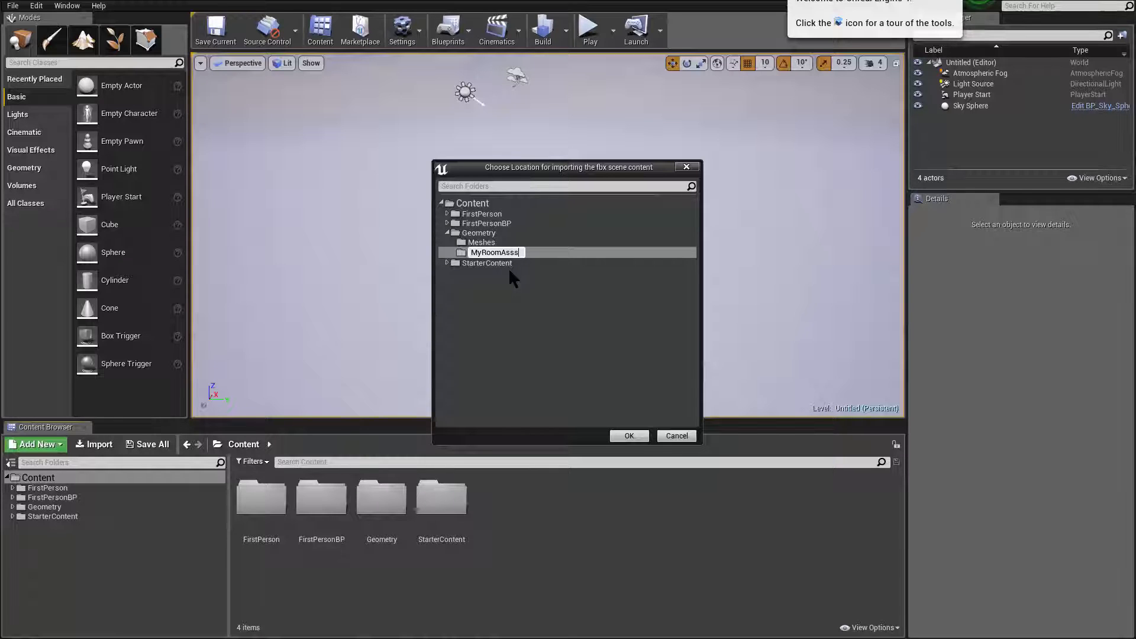
{"action": "type", "text": "t"}
{"action": "key", "text": "Return"}
{"action": "left_click", "coordinate": [629, 435]}
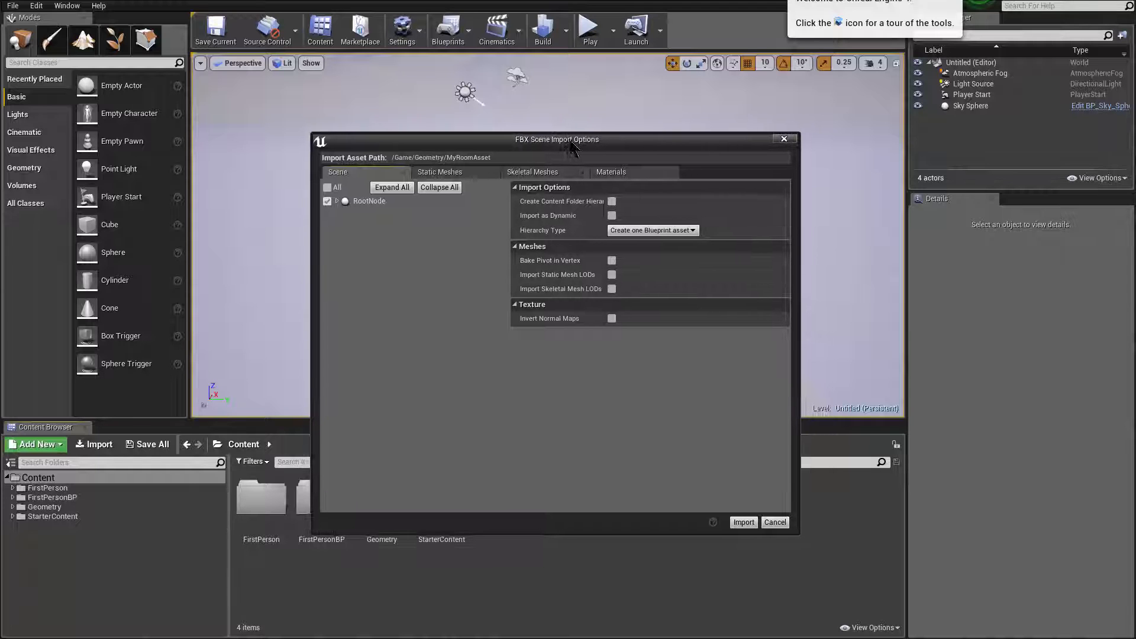
Review the scene, static mesh, skeletal mesh and material import options, keep them as they are and import the FBX scene
{"action": "left_click", "coordinate": [453, 172]}
{"action": "left_click", "coordinate": [529, 172]}
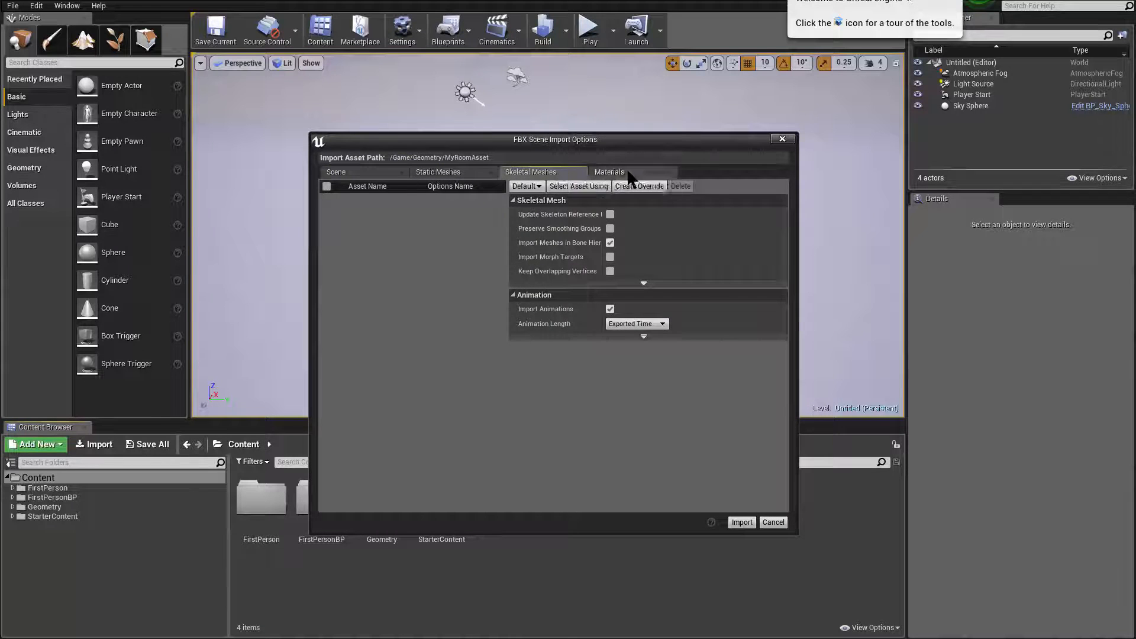
{"action": "left_click", "coordinate": [610, 172]}
{"action": "left_click", "coordinate": [535, 173]}
{"action": "left_click", "coordinate": [473, 173]}
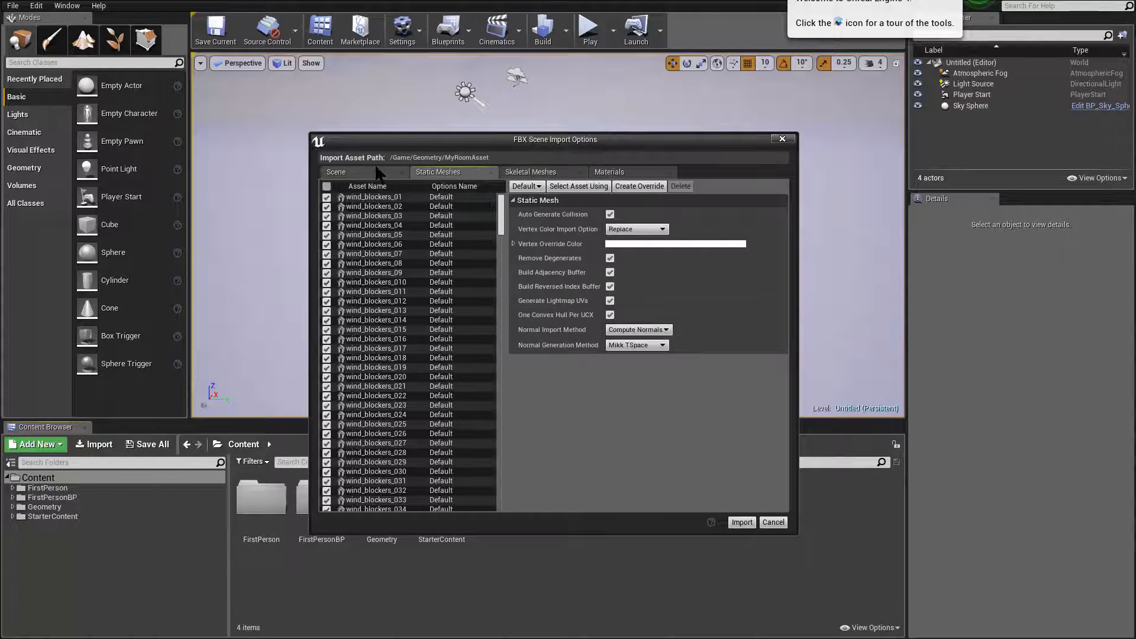
{"action": "left_click", "coordinate": [383, 172]}
{"action": "left_click", "coordinate": [451, 173]}
{"action": "left_click", "coordinate": [528, 172]}
{"action": "left_click", "coordinate": [610, 173]}
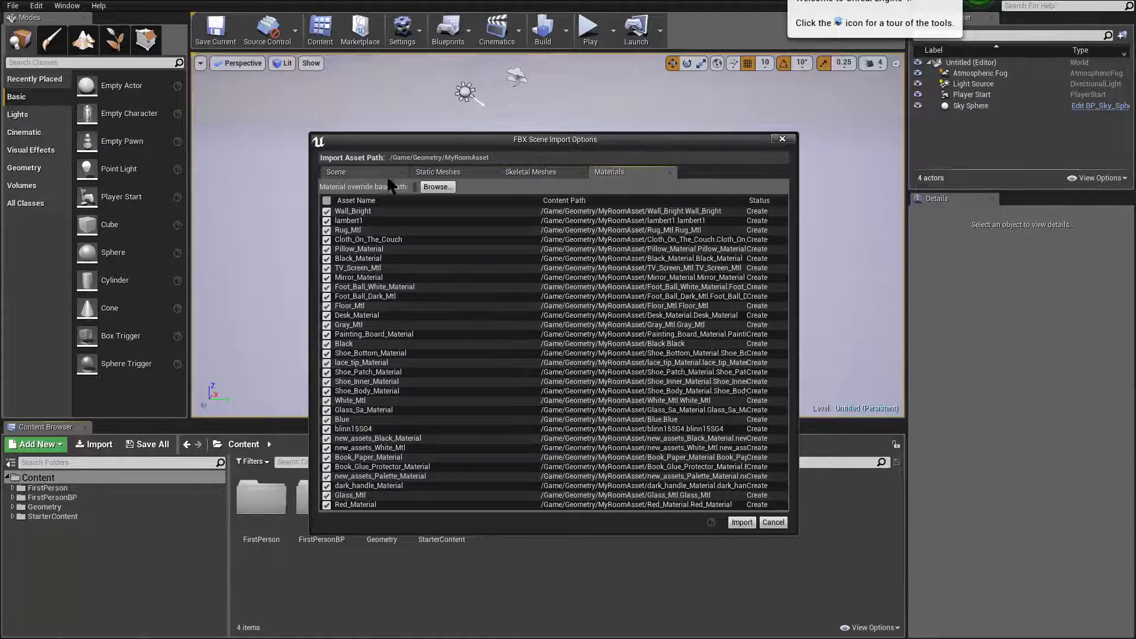
{"action": "left_click", "coordinate": [379, 172]}
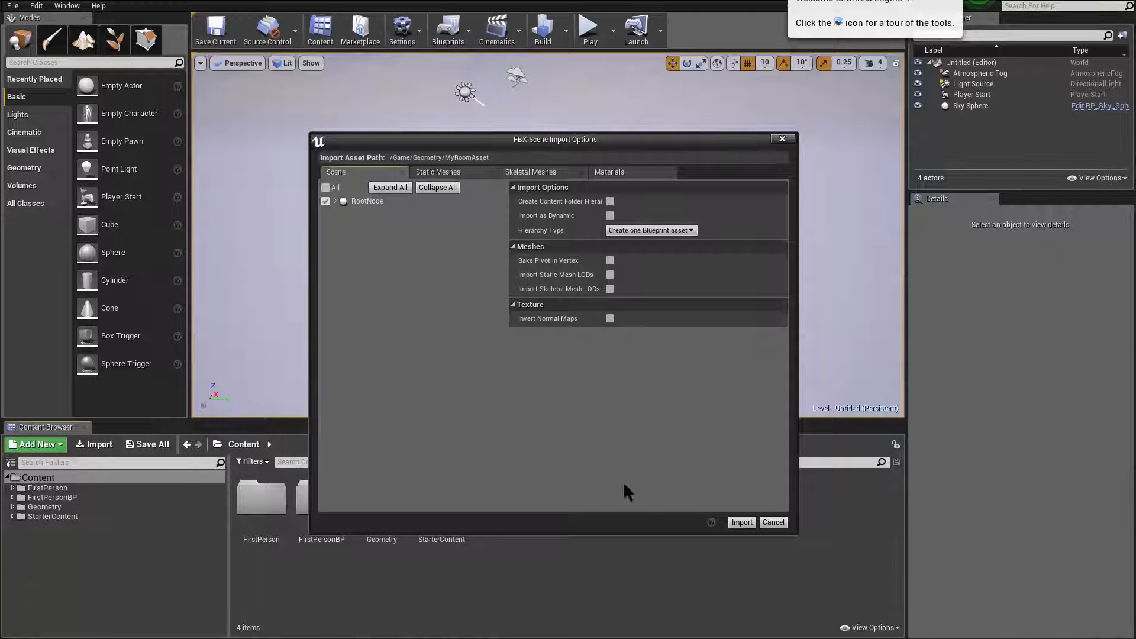
{"action": "left_click", "coordinate": [741, 522]}
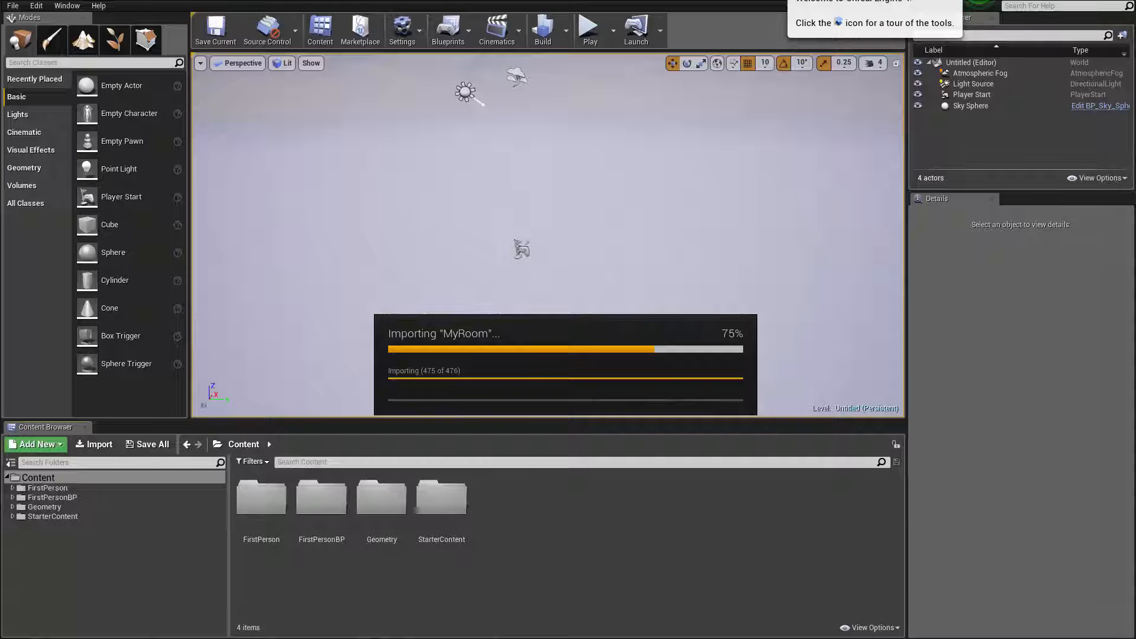
{"action": "key", "text": "alt+Tab"}
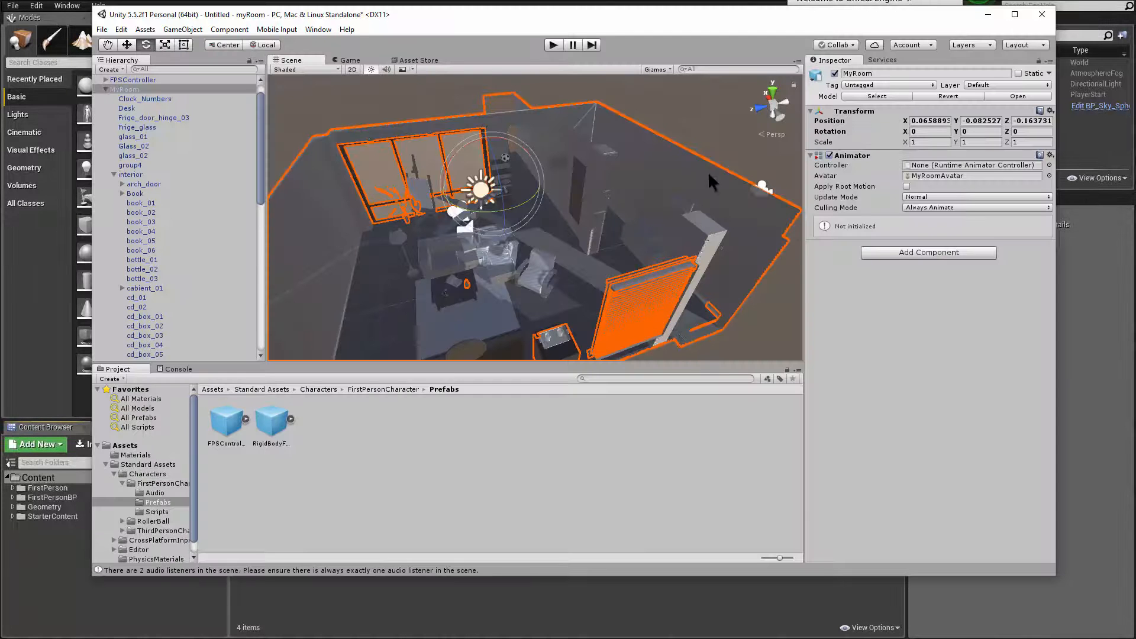
{"action": "left_click", "coordinate": [725, 126]}
{"action": "left_click", "coordinate": [988, 15]}
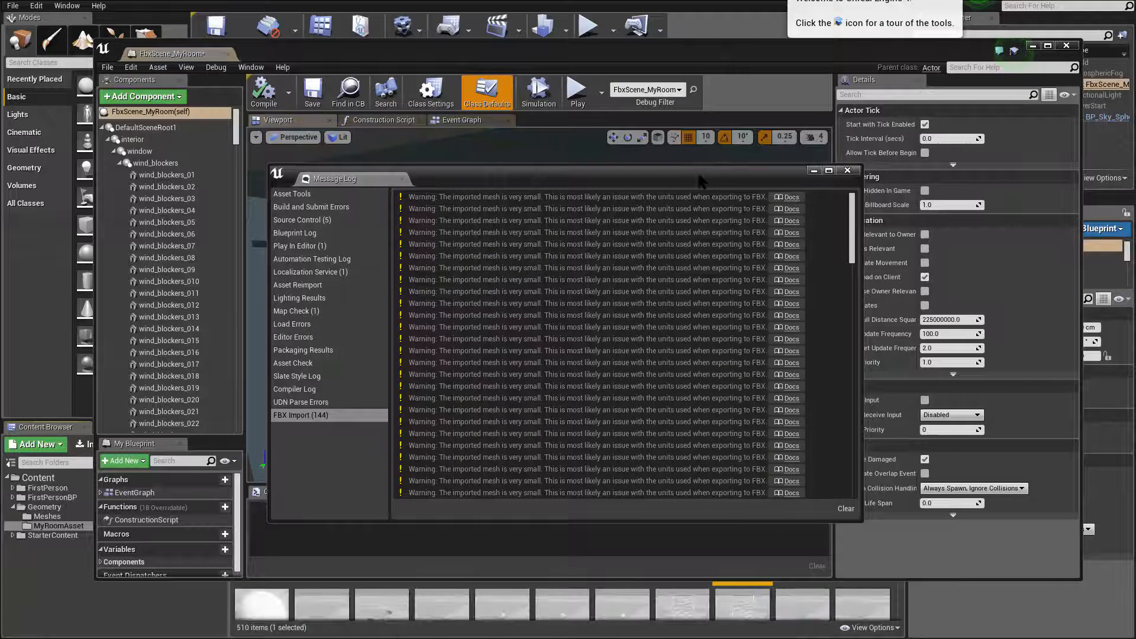
Close the message log, view the room in the FbxScene_MyRoom blueprint editor and close that editor
{"action": "left_click_drag", "start_coordinate": [701, 174], "coordinate": [623, 165]}
{"action": "left_click", "coordinate": [769, 162]}
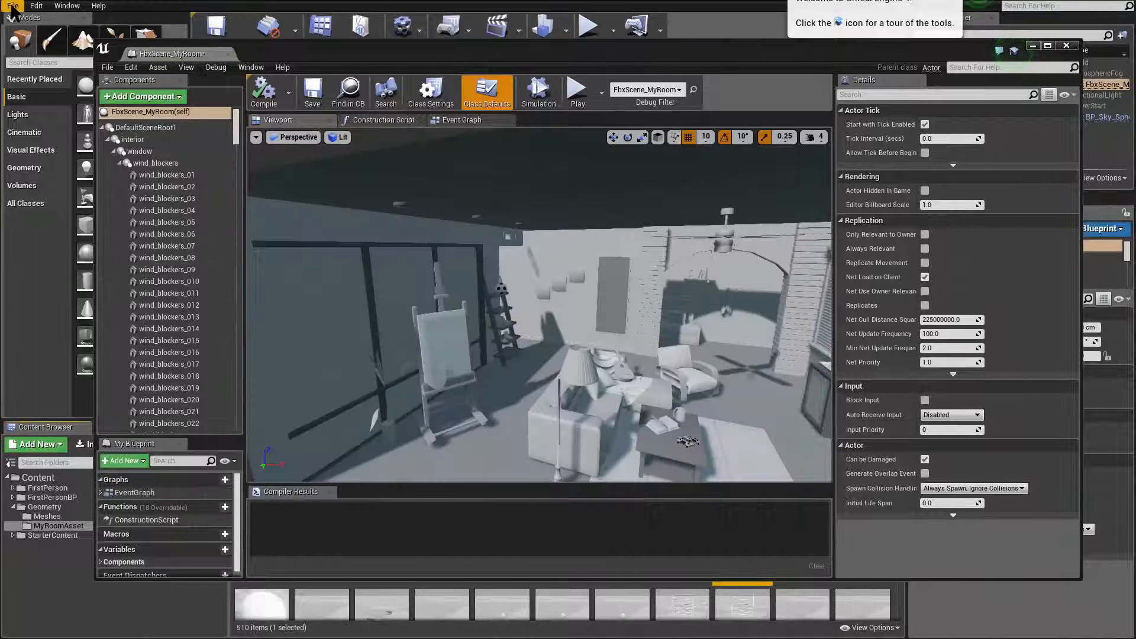
{"action": "mouse_move", "coordinate": [570, 271]}
{"action": "right_mouse_down"}
{"action": "mouse_move", "coordinate": [570, 325]}
{"action": "mouse_move", "coordinate": [541, 299]}
{"action": "mouse_move", "coordinate": [577, 269]}
{"action": "mouse_move", "coordinate": [565, 284]}
{"action": "mouse_move", "coordinate": [509, 284]}
{"action": "mouse_move", "coordinate": [556, 278]}
{"action": "mouse_move", "coordinate": [586, 314]}
{"action": "mouse_move", "coordinate": [621, 322]}
{"action": "mouse_move", "coordinate": [586, 305]}
{"action": "mouse_move", "coordinate": [570, 271]}
{"action": "right_mouse_up"}
{"action": "left_click_drag", "start_coordinate": [514, 46], "coordinate": [463, 78]}
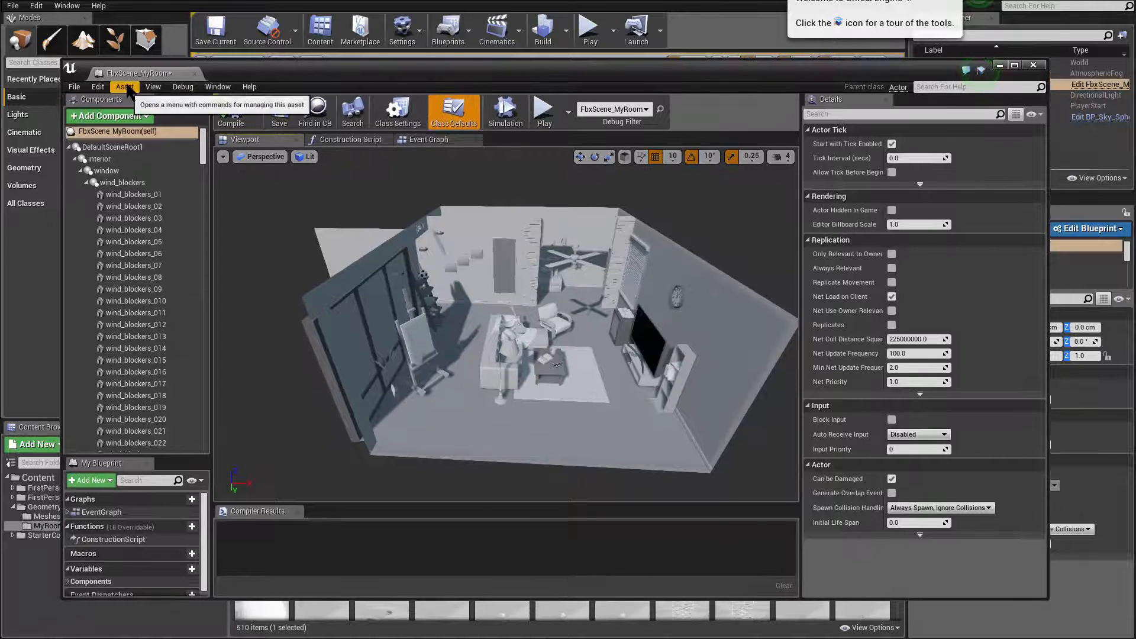
{"action": "mouse_move", "coordinate": [203, 147]}
{"action": "left_mouse_down"}
{"action": "mouse_move", "coordinate": [204, 408]}
{"action": "mouse_move", "coordinate": [203, 142]}
{"action": "left_mouse_up"}
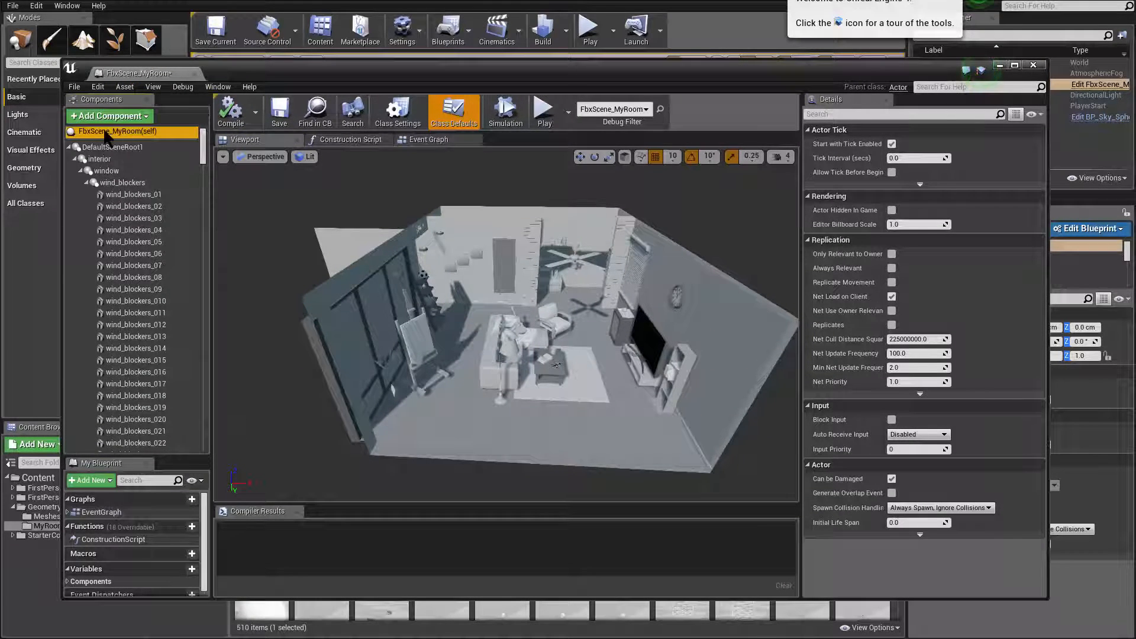
{"action": "left_click_drag", "start_coordinate": [278, 67], "coordinate": [298, 64]}
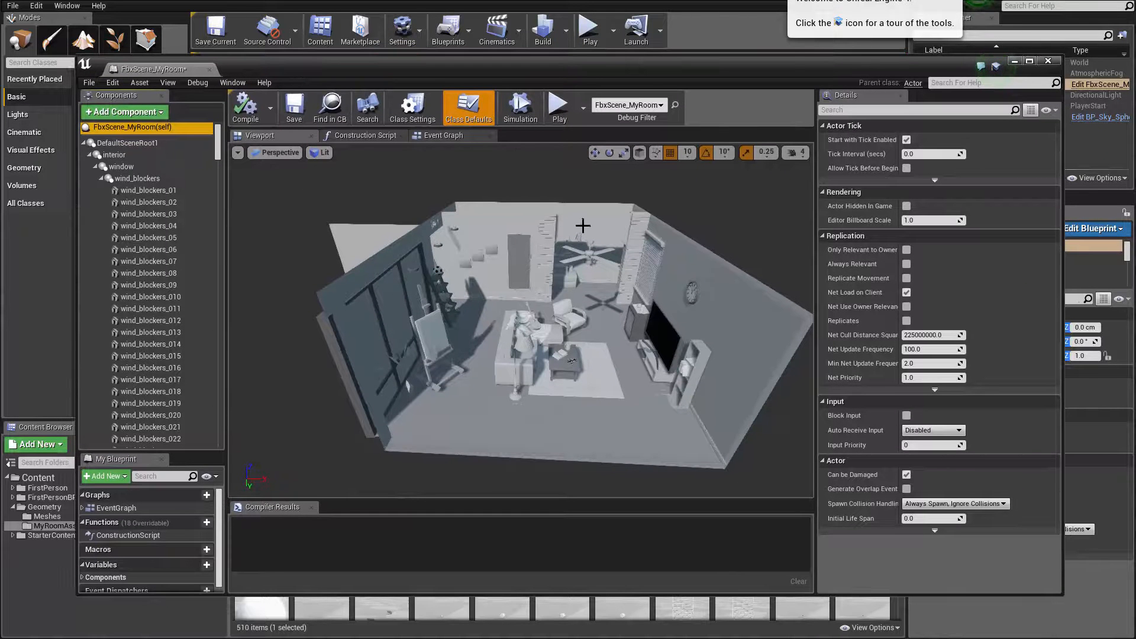
{"action": "left_click_drag", "start_coordinate": [746, 71], "coordinate": [722, 85]}
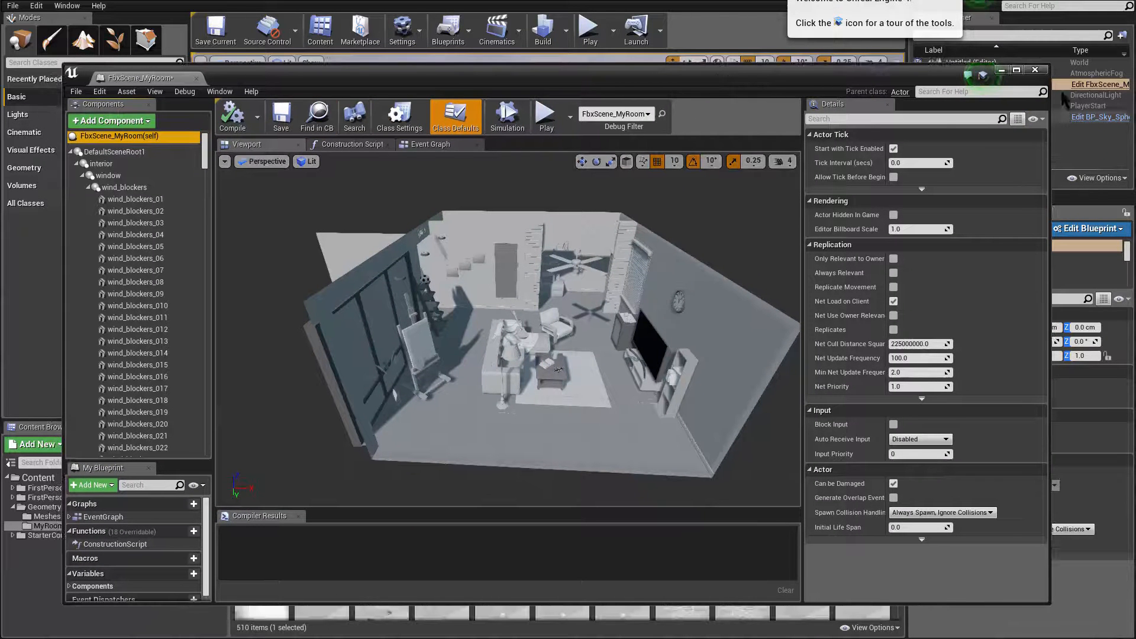
{"action": "left_click", "coordinate": [1029, 77]}
Fly around the level to examine the imported room and the lighting on its walls
{"action": "mouse_move", "coordinate": [721, 290]}
{"action": "right_mouse_down"}
{"action": "mouse_move", "coordinate": [656, 290]}
{"action": "mouse_move", "coordinate": [686, 298]}
{"action": "mouse_move", "coordinate": [698, 284]}
{"action": "mouse_move", "coordinate": [639, 367]}
{"action": "mouse_move", "coordinate": [769, 355]}
{"action": "mouse_move", "coordinate": [804, 320]}
{"action": "mouse_move", "coordinate": [758, 296]}
{"action": "mouse_move", "coordinate": [758, 307]}
{"action": "mouse_move", "coordinate": [829, 290]}
{"action": "mouse_move", "coordinate": [870, 249]}
{"action": "mouse_move", "coordinate": [829, 278]}
{"action": "mouse_move", "coordinate": [739, 308]}
{"action": "mouse_move", "coordinate": [722, 295]}
{"action": "mouse_move", "coordinate": [817, 296]}
{"action": "mouse_move", "coordinate": [828, 260]}
{"action": "mouse_move", "coordinate": [728, 290]}
{"action": "mouse_move", "coordinate": [764, 284]}
{"action": "mouse_move", "coordinate": [740, 218]}
{"action": "mouse_move", "coordinate": [710, 272]}
{"action": "right_mouse_up"}
{"action": "key", "text": "w"}
{"action": "key", "text": "s"}
{"action": "key", "text": "w"}
{"action": "key", "text": "s"}
{"action": "key", "text": "w"}
{"action": "key", "text": "s"}
{"action": "key", "text": "w"}
Select the room's Walls component, expand its advanced lighting settings and enable Shadow Two Sided
{"action": "left_click", "coordinate": [720, 200]}
{"action": "key", "text": "d"}
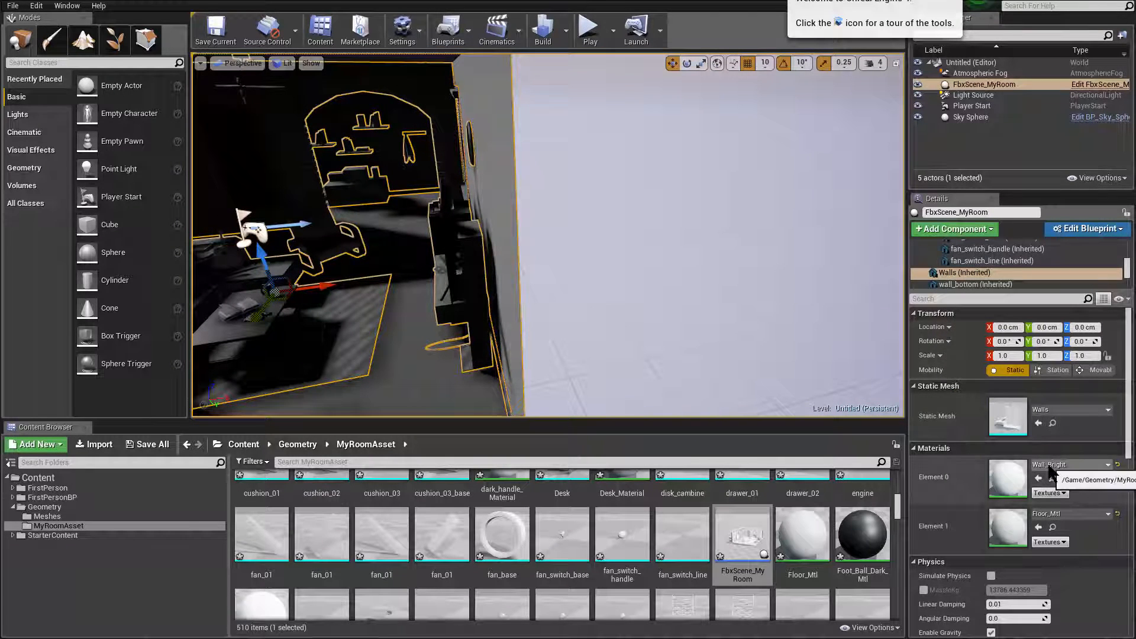
{"action": "scroll", "coordinate": [1013, 502], "scroll_direction": "down", "scroll_amount": 4}
{"action": "scroll", "coordinate": [1012, 503], "scroll_direction": "down", "scroll_amount": 7}
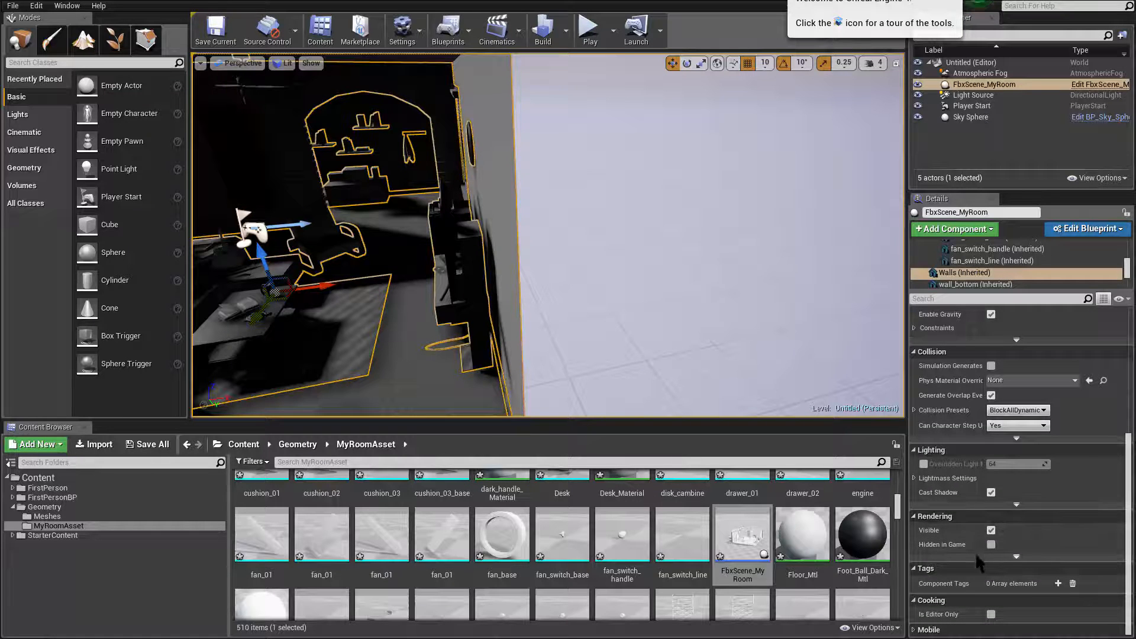
{"action": "left_click", "coordinate": [1016, 505]}
{"action": "scroll", "coordinate": [1045, 496], "scroll_direction": "down", "scroll_amount": 2}
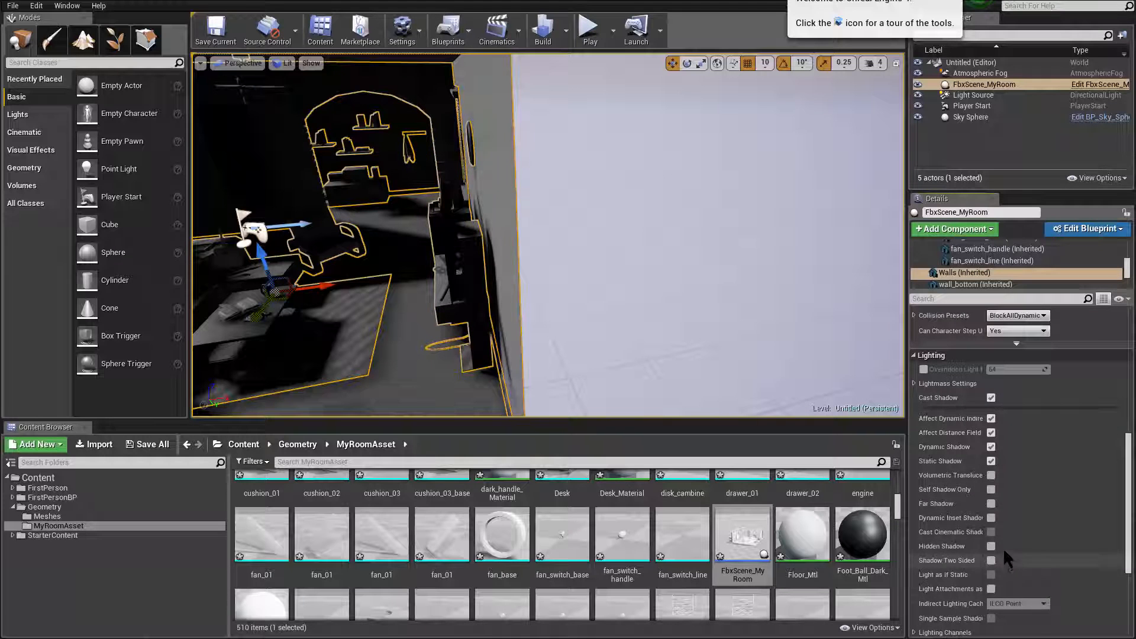
{"action": "scroll", "coordinate": [998, 570], "scroll_direction": "down", "scroll_amount": 2}
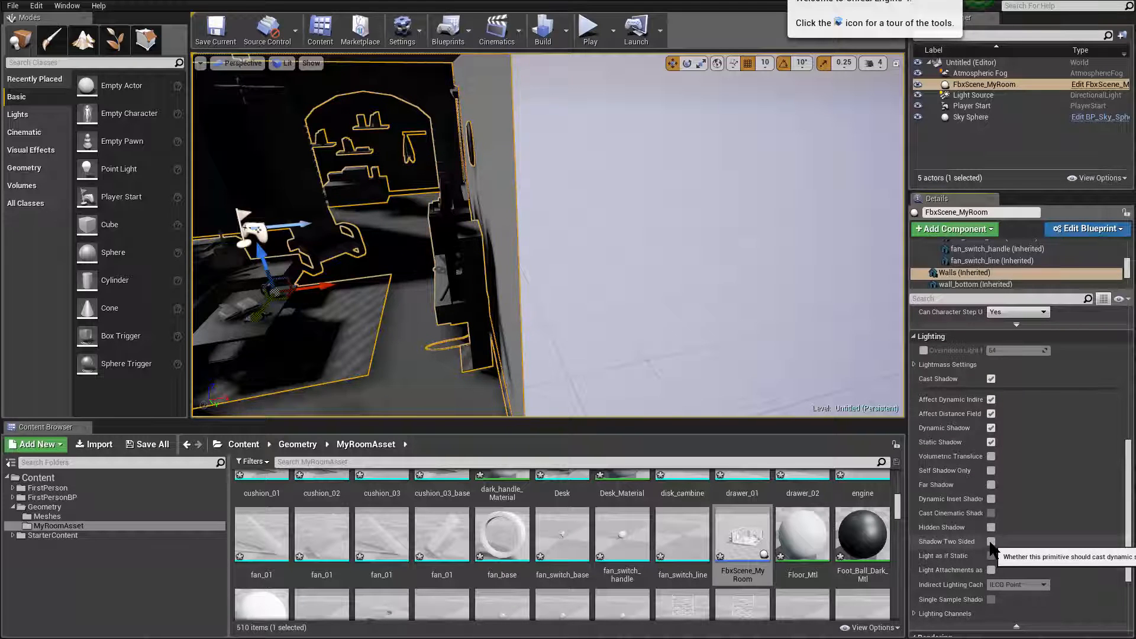
{"action": "left_click", "coordinate": [992, 542]}
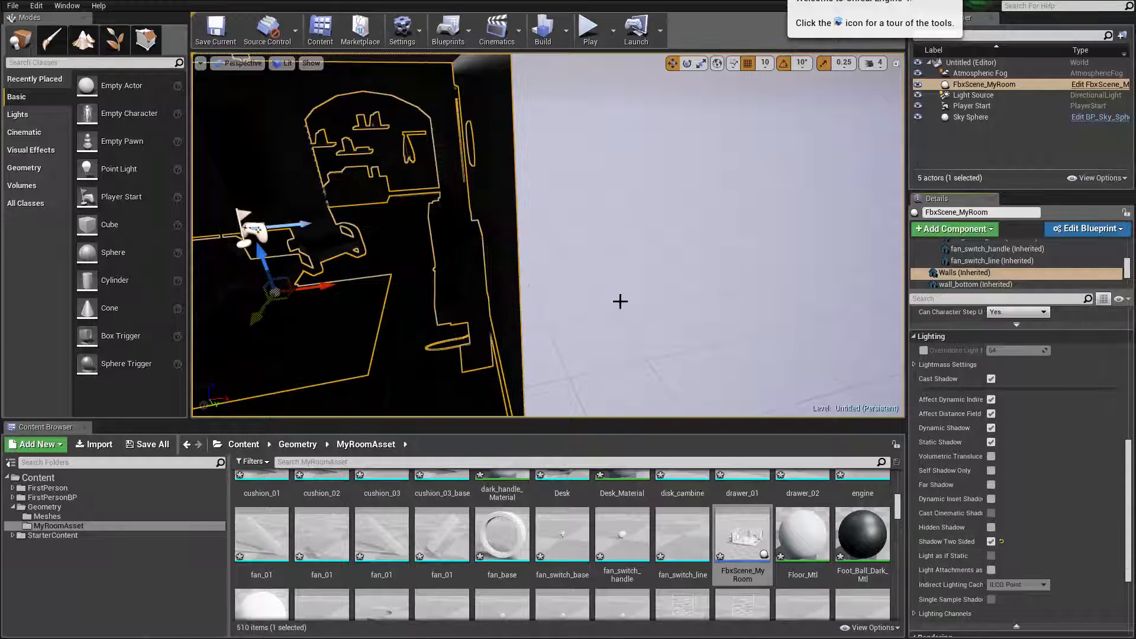
{"action": "right_click_drag", "start_coordinate": [619, 299], "coordinate": [503, 327]}
{"action": "scroll", "coordinate": [625, 278], "scroll_direction": "down", "scroll_amount": 6}
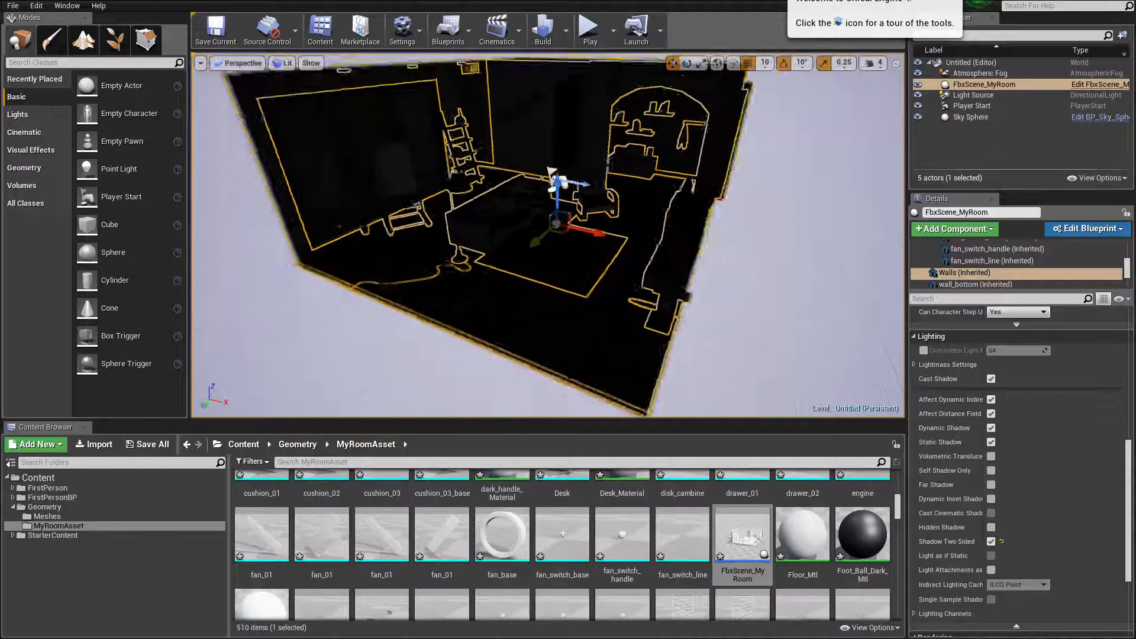
Focus on the level's Light Source and rotate it by about -80 degrees
{"action": "left_click", "coordinate": [669, 277]}
{"action": "right_click_drag", "start_coordinate": [669, 277], "coordinate": [689, 254]}
{"action": "scroll", "coordinate": [669, 276], "scroll_direction": "down", "scroll_amount": 4}
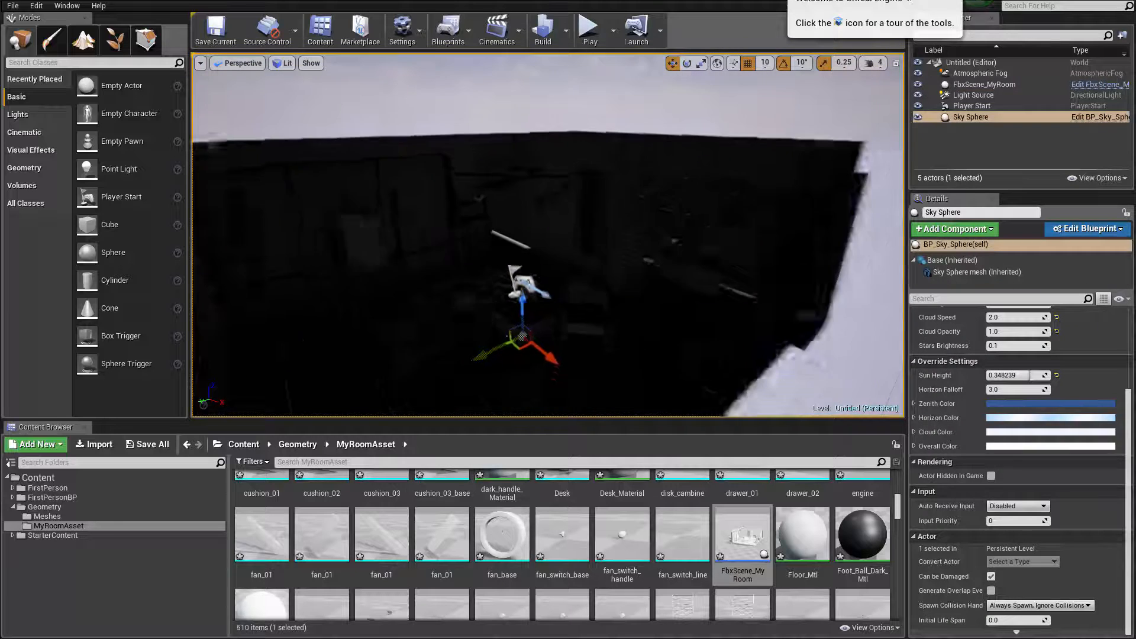
{"action": "double_click", "coordinate": [974, 95]}
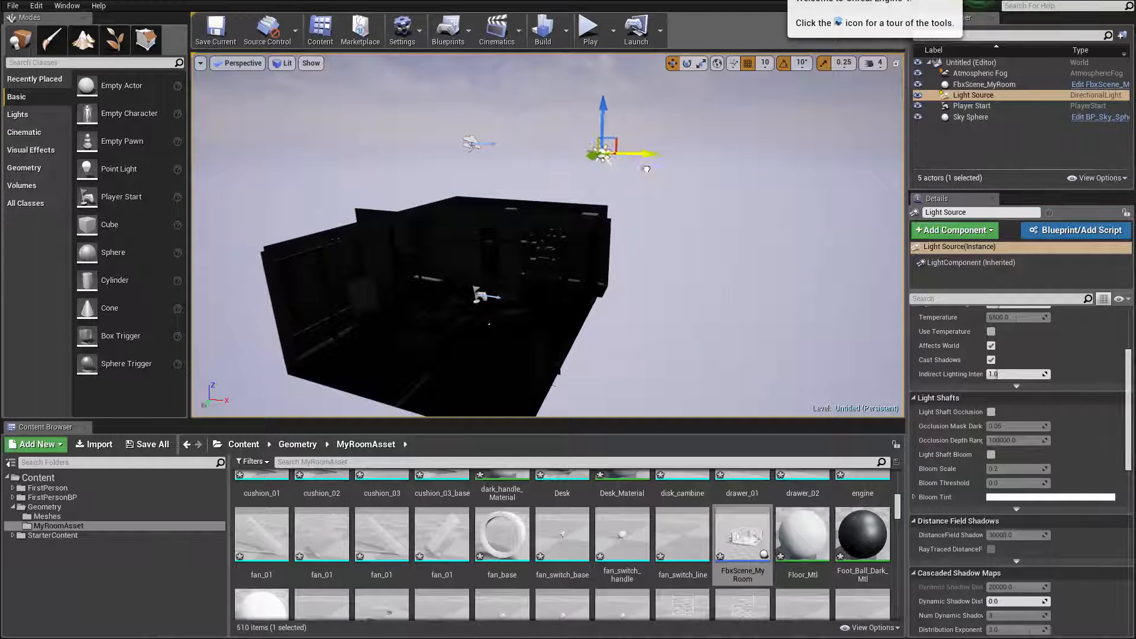
{"action": "key", "text": "e"}
{"action": "left_click_drag", "start_coordinate": [654, 114], "coordinate": [603, 237]}
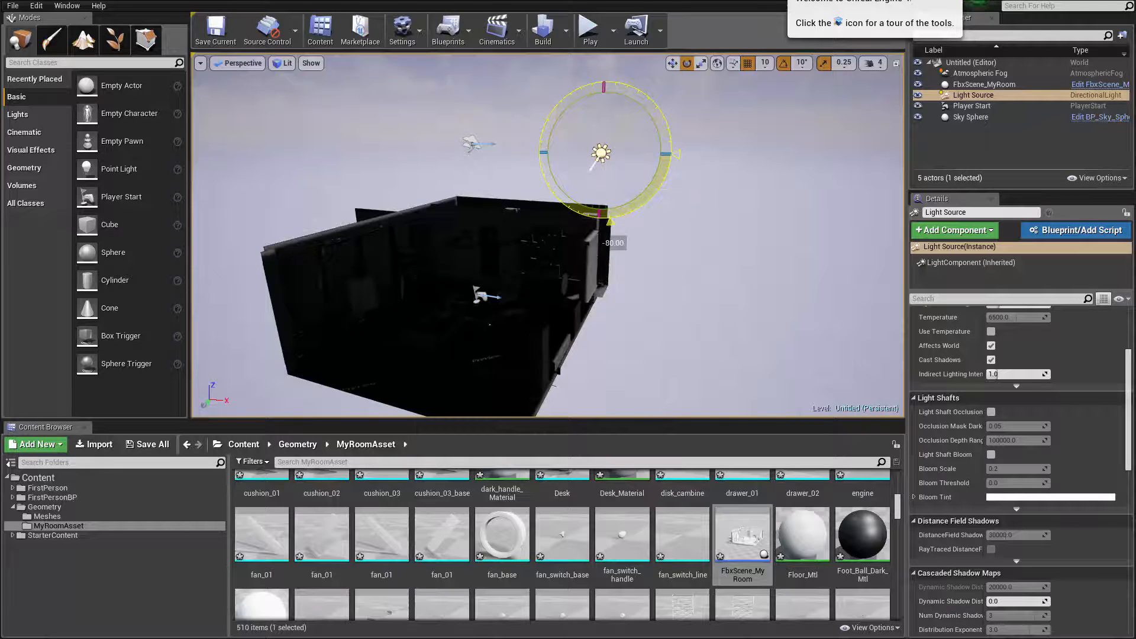
Rotate the Light Source around its vertical axis in two passes, the second by about -30 degrees
{"action": "right_click_drag", "start_coordinate": [603, 237], "coordinate": [485, 222]}
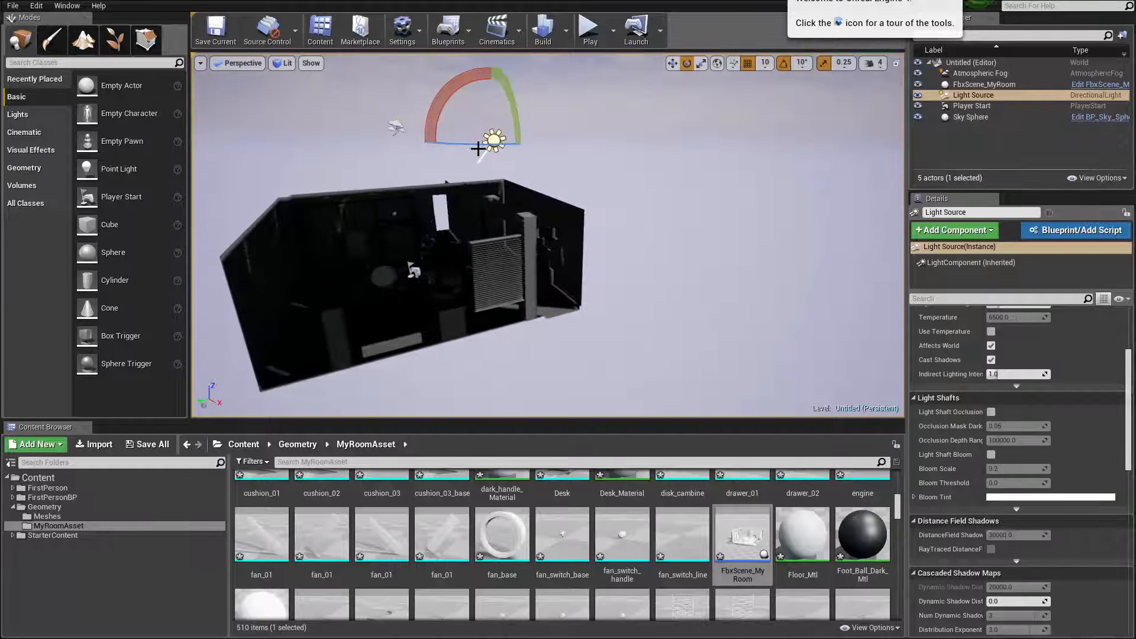
{"action": "left_click_drag", "start_coordinate": [477, 147], "coordinate": [519, 145]}
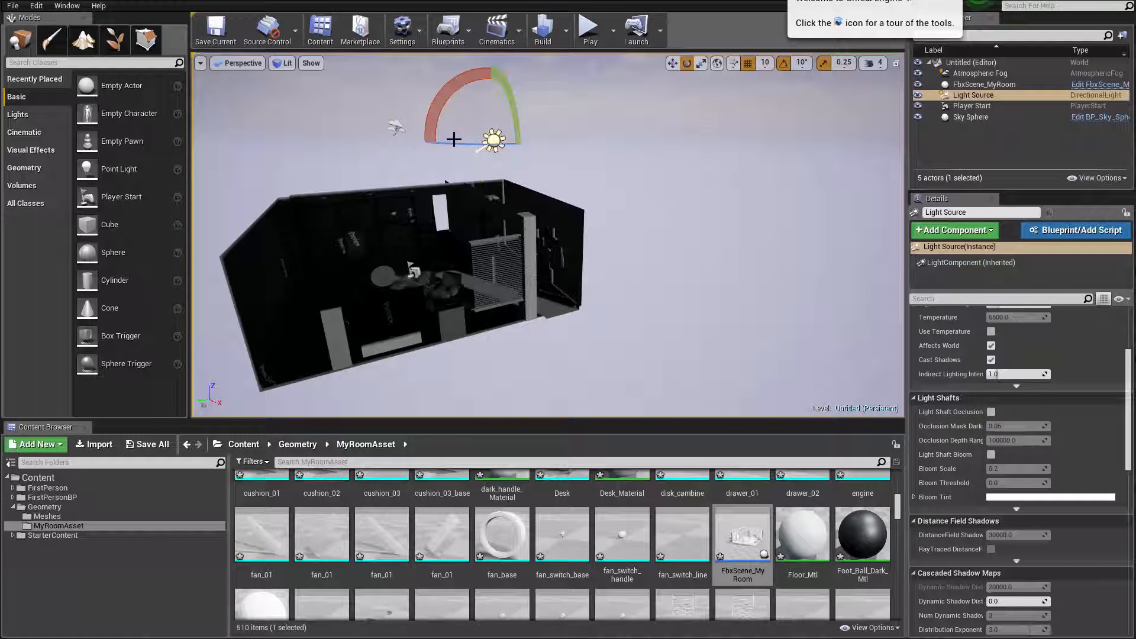
{"action": "mouse_move", "coordinate": [454, 148]}
{"action": "right_mouse_down"}
{"action": "mouse_move", "coordinate": [326, 148]}
{"action": "mouse_move", "coordinate": [433, 149]}
{"action": "right_mouse_up"}
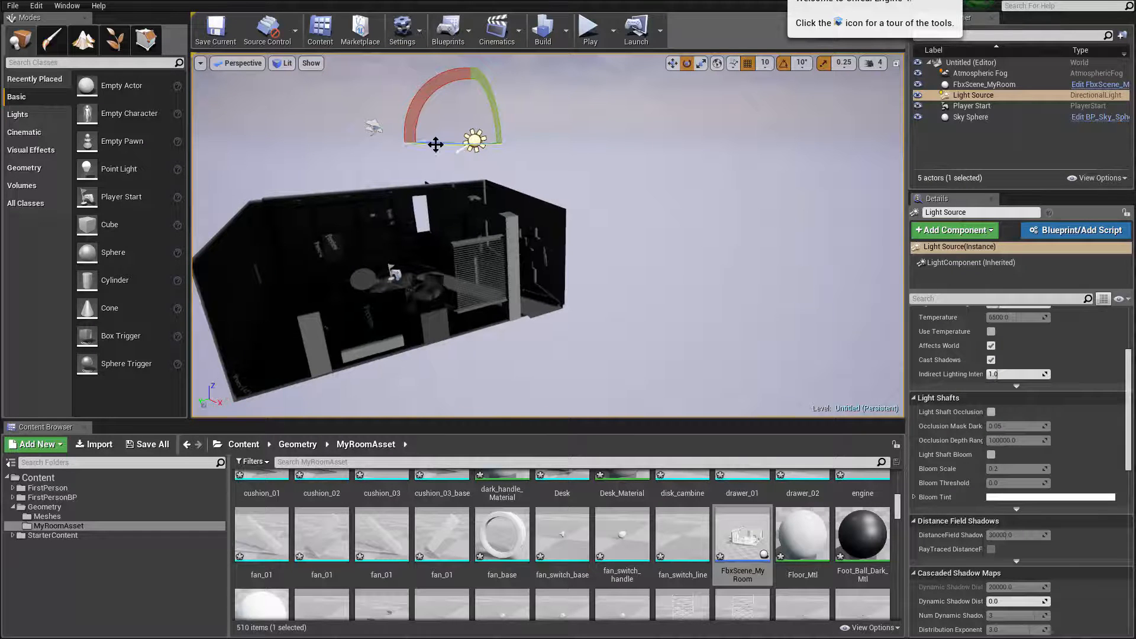
{"action": "left_click_drag", "start_coordinate": [435, 144], "coordinate": [529, 145]}
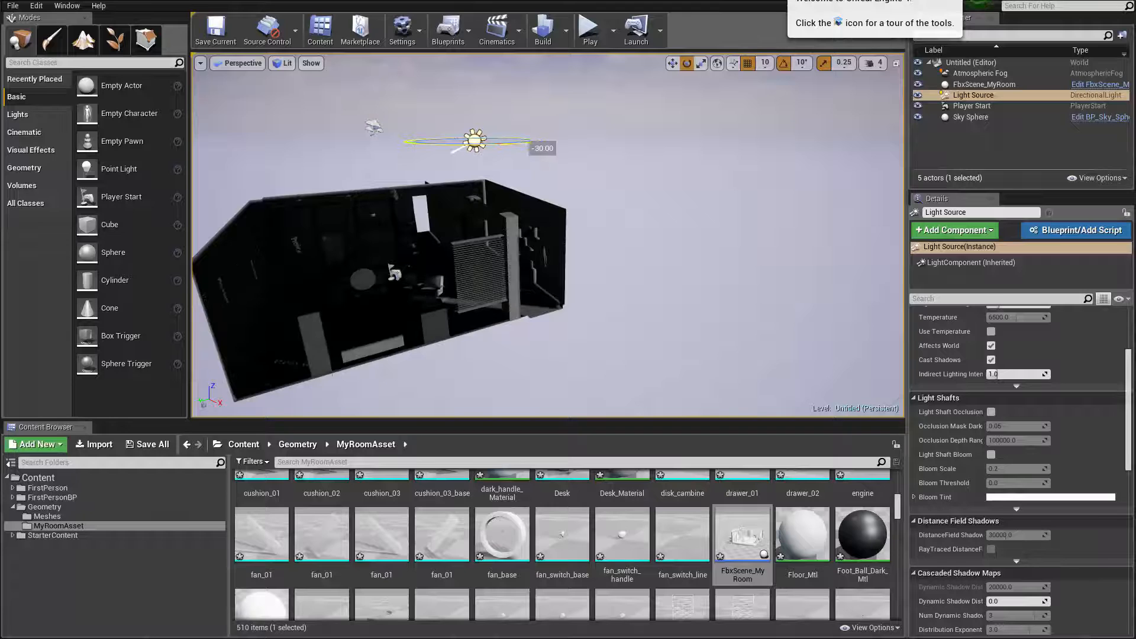
Place a Sky Light inside the room above the sofa and look over the brightened interior
{"action": "right_click_drag", "start_coordinate": [530, 144], "coordinate": [414, 228]}
{"action": "key", "text": "w"}
{"action": "key", "text": "s"}
{"action": "key", "text": "d"}
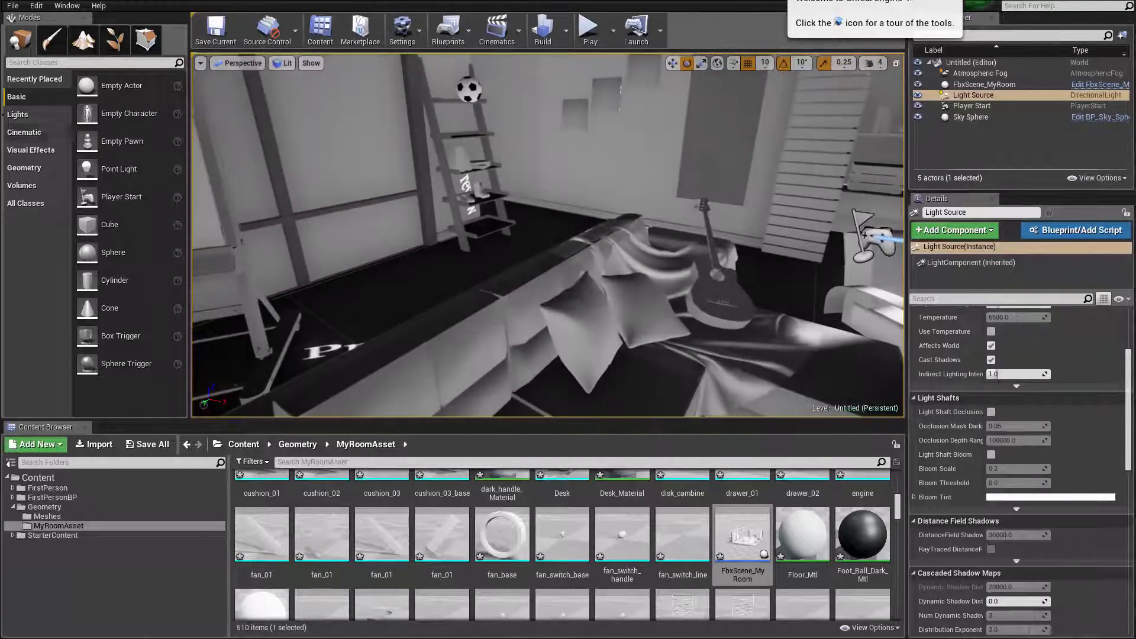
{"action": "left_click", "coordinate": [17, 114]}
{"action": "left_click_drag", "start_coordinate": [107, 172], "coordinate": [535, 313]}
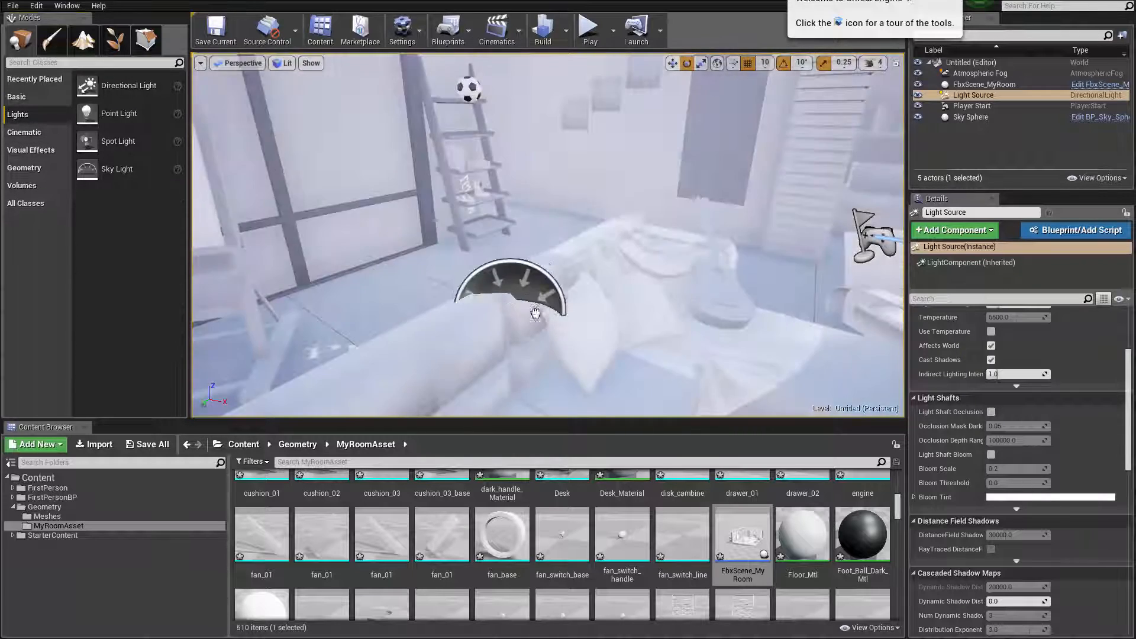
{"action": "left_click_drag", "start_coordinate": [664, 309], "coordinate": [661, 311]}
{"action": "key", "text": "f"}
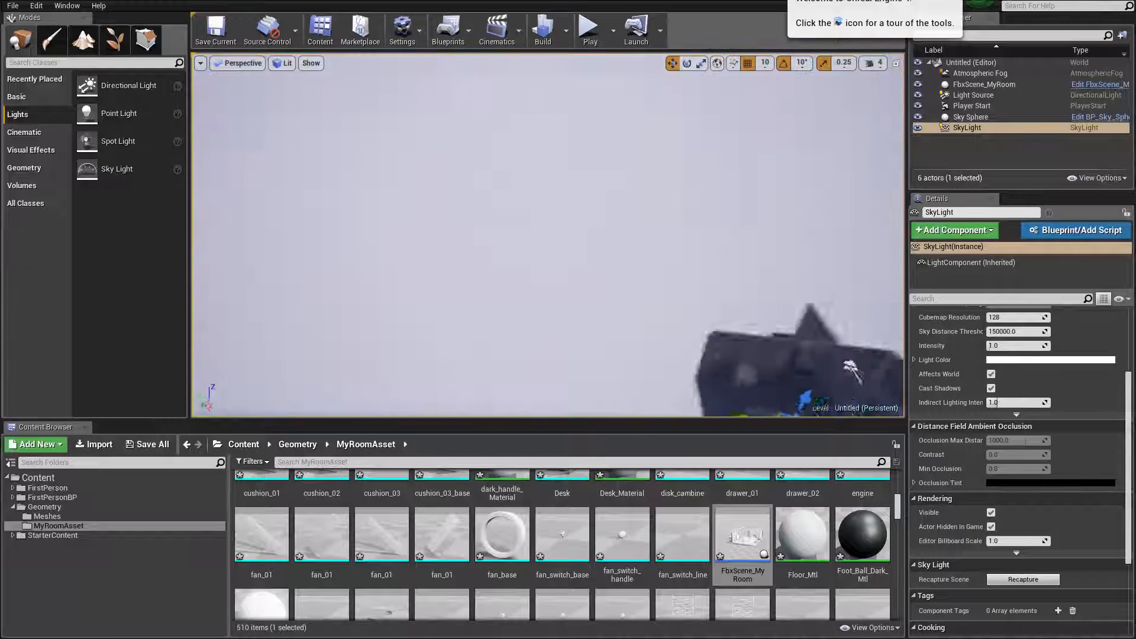
{"action": "right_click_drag", "start_coordinate": [548, 235], "coordinate": [662, 311]}
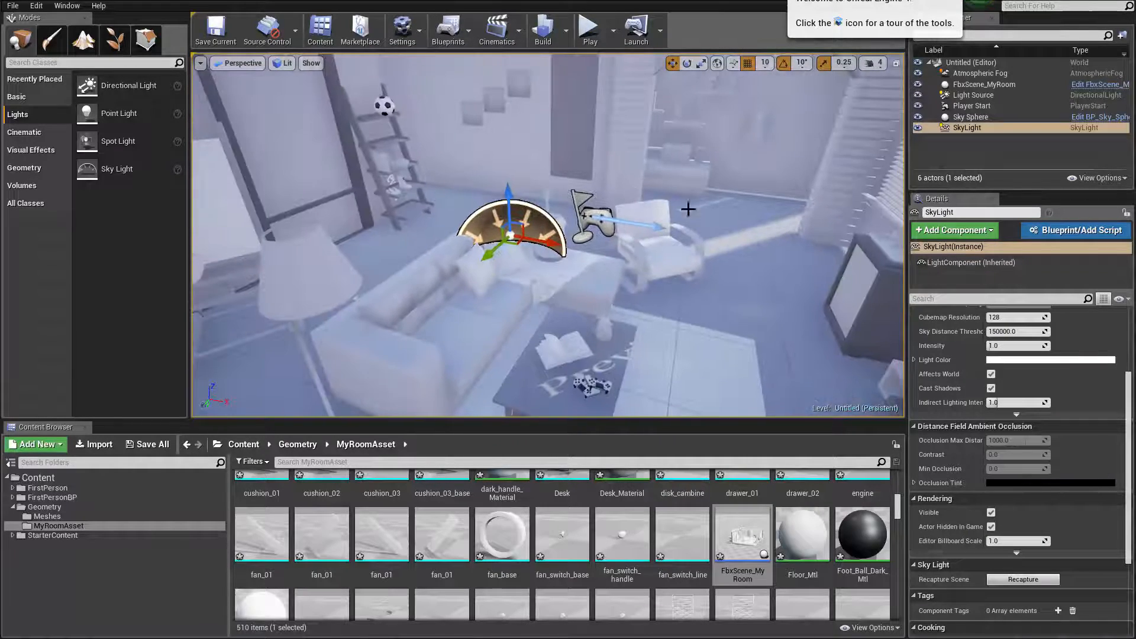
{"action": "right_click_drag", "start_coordinate": [547, 235], "coordinate": [680, 226]}
{"action": "left_click", "coordinate": [971, 128]}
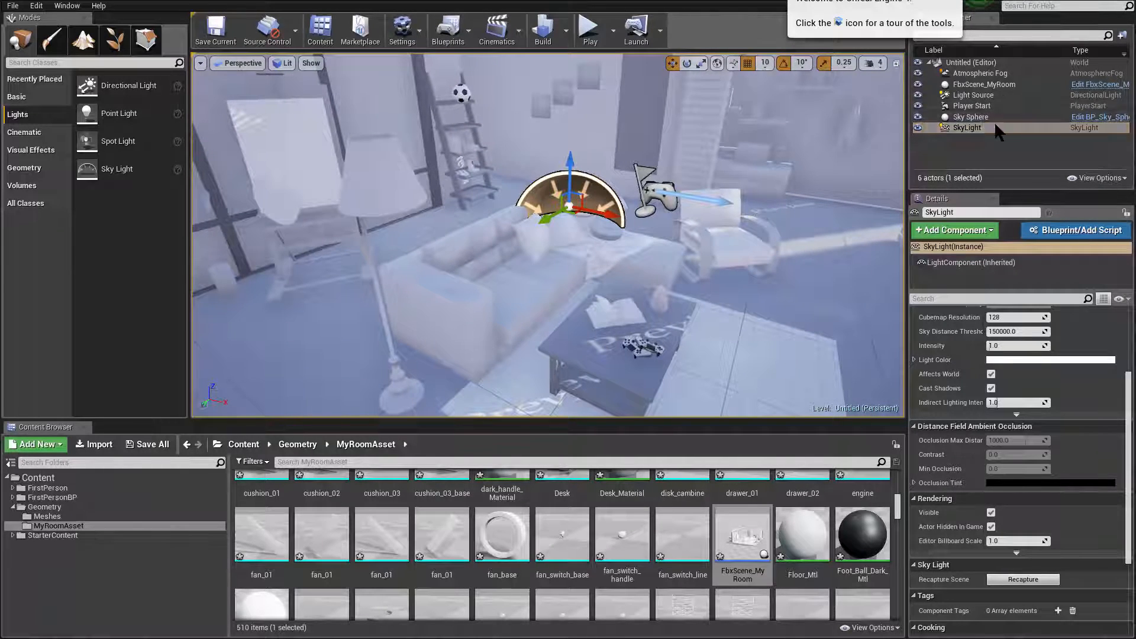
{"action": "left_click", "coordinate": [810, 209]}
Select the FbxScene_MyRoom actor and enlarge its component list
{"action": "left_click", "coordinate": [985, 84]}
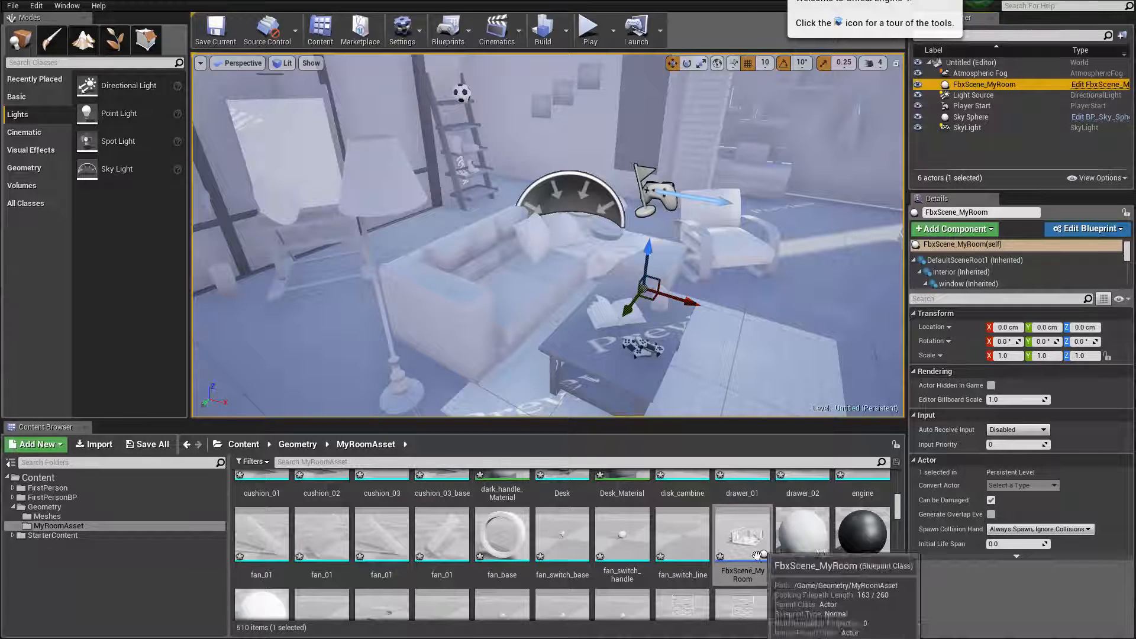
{"action": "scroll", "coordinate": [750, 557], "scroll_direction": "down", "scroll_amount": 1}
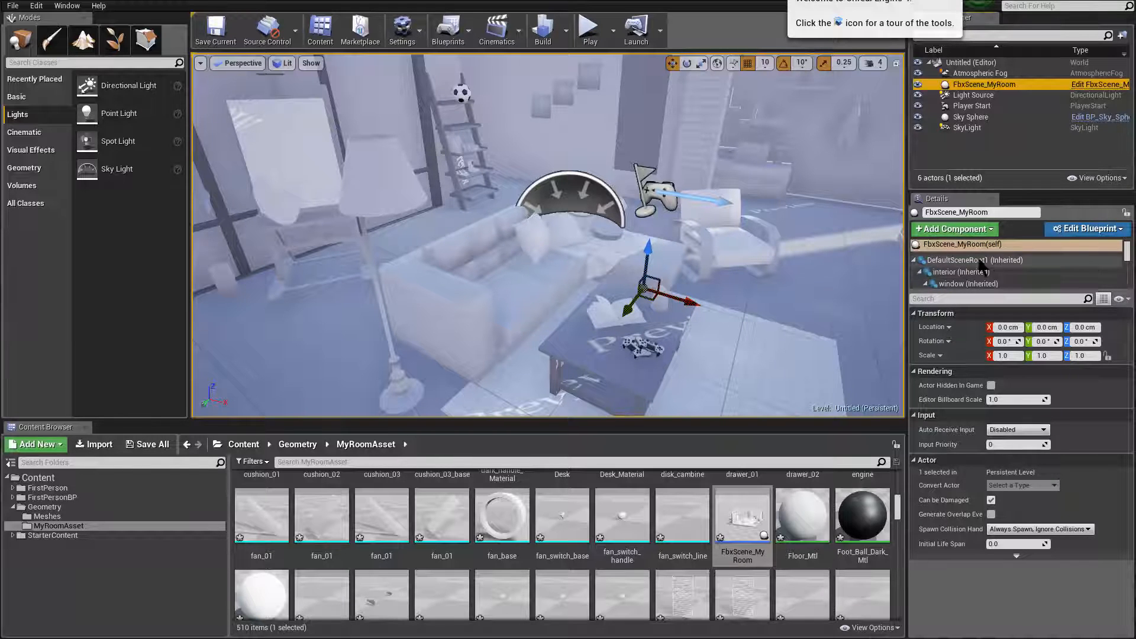
{"action": "scroll", "coordinate": [987, 278], "scroll_direction": "down", "scroll_amount": 2}
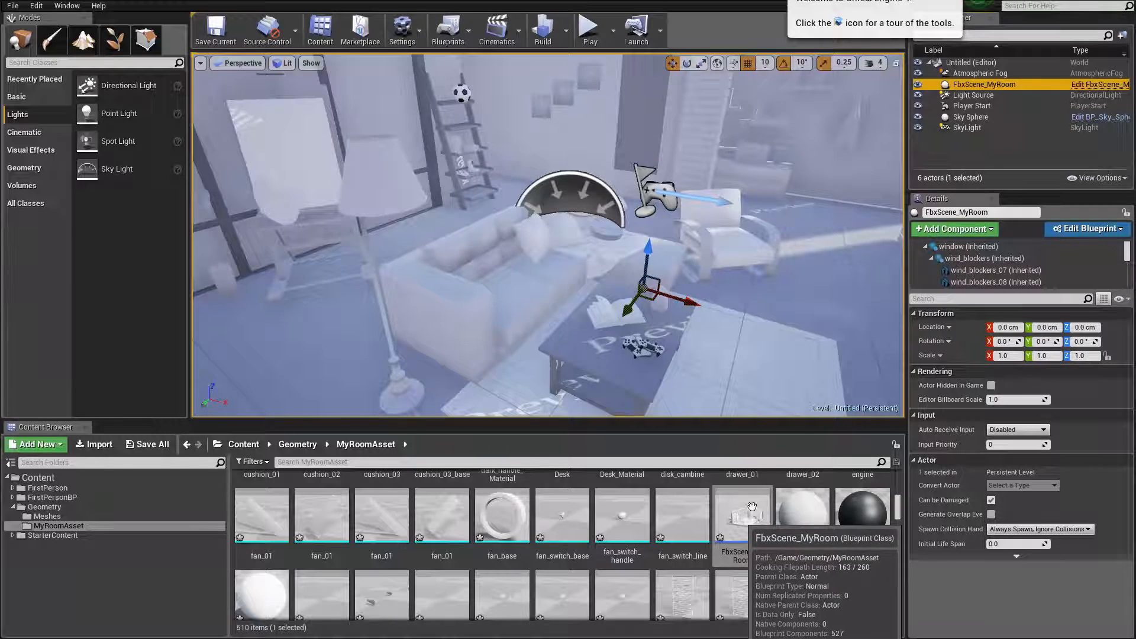
{"action": "left_click_drag", "start_coordinate": [1023, 290], "coordinate": [1023, 428]}
{"action": "scroll", "coordinate": [978, 333], "scroll_direction": "up", "scroll_amount": 2}
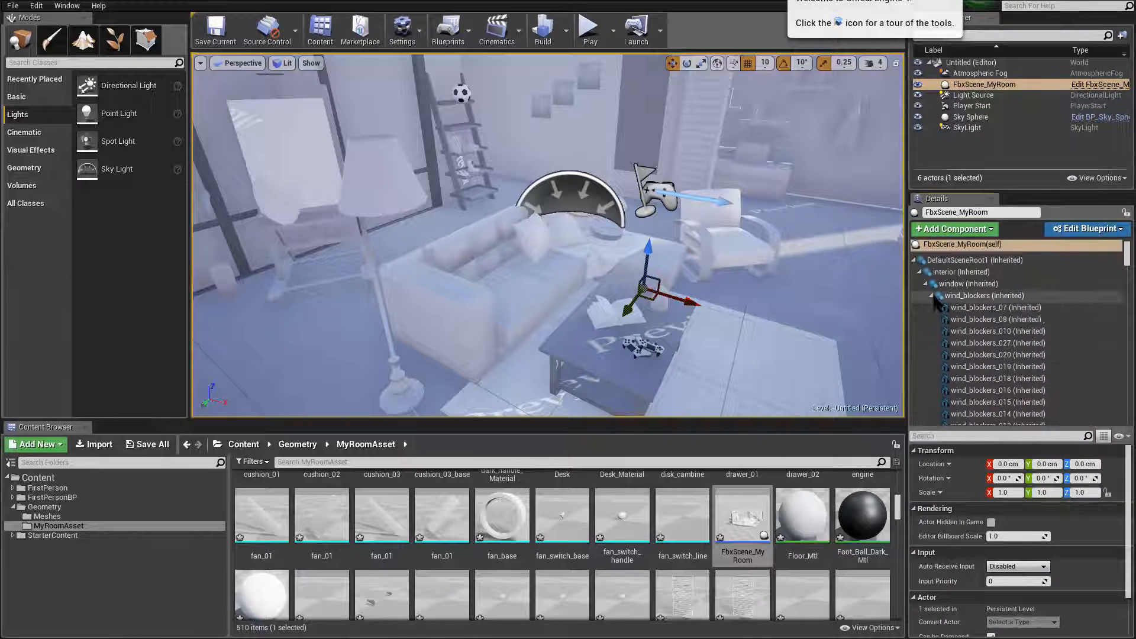
Collapse the room's component groups, including wind_blockers, lean_Shelf and interior, up to DefaultSceneRoot1 and select that root
{"action": "left_click", "coordinate": [930, 295]}
{"action": "left_click", "coordinate": [932, 284]}
{"action": "left_click", "coordinate": [925, 342]}
{"action": "scroll", "coordinate": [958, 349], "scroll_direction": "down", "scroll_amount": 3}
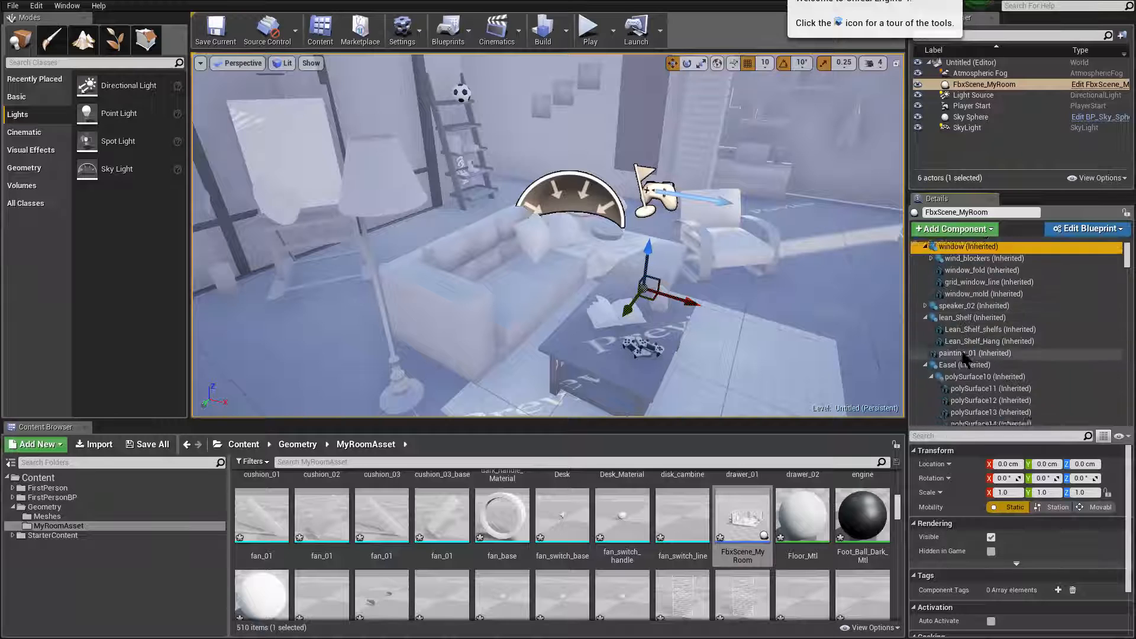
{"action": "left_click", "coordinate": [930, 300]}
{"action": "left_click", "coordinate": [926, 346]}
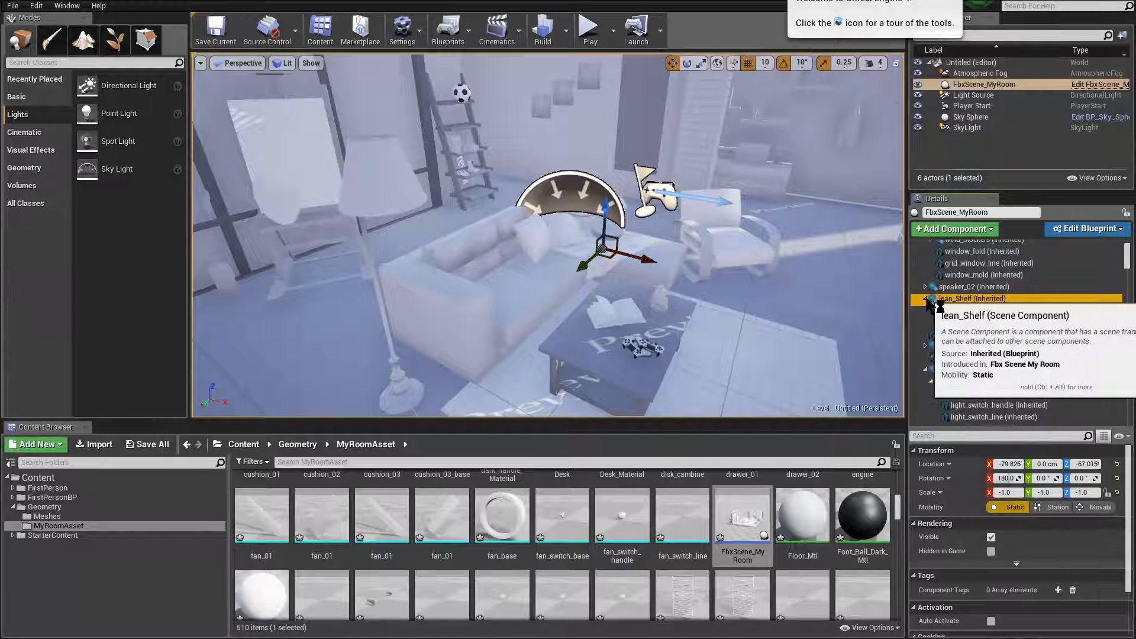
{"action": "left_click", "coordinate": [925, 299]}
{"action": "left_click", "coordinate": [926, 347]}
{"action": "left_click", "coordinate": [926, 346]}
{"action": "scroll", "coordinate": [946, 319], "scroll_direction": "up", "scroll_amount": 2}
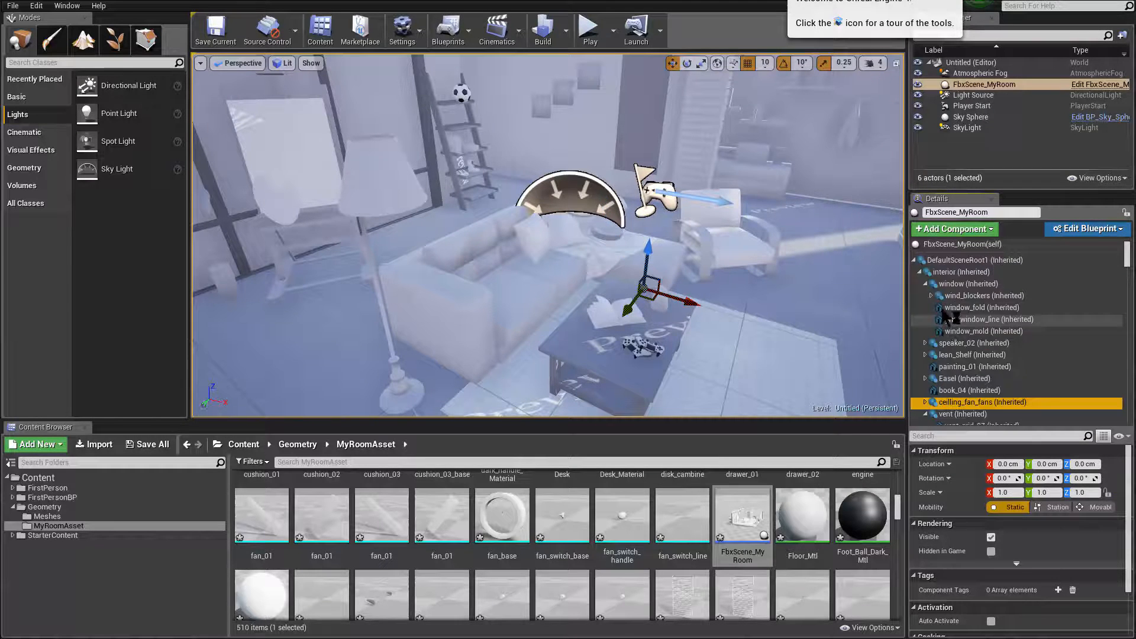
{"action": "left_click", "coordinate": [920, 272]}
{"action": "left_click", "coordinate": [920, 263]}
{"action": "left_click", "coordinate": [916, 261]}
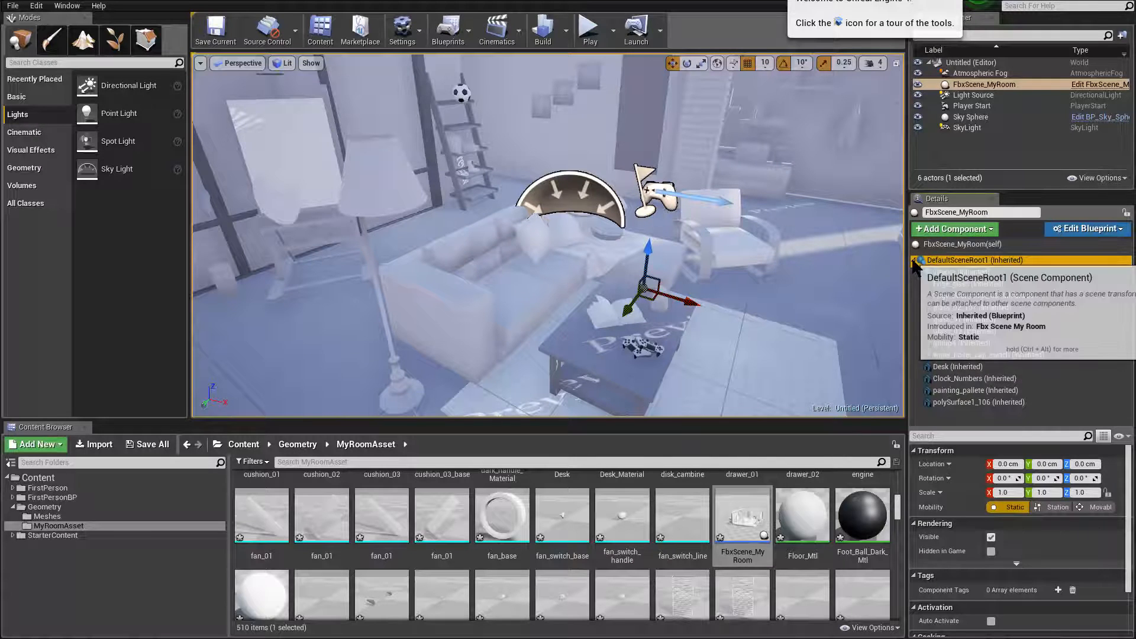
{"action": "left_click", "coordinate": [704, 533]}
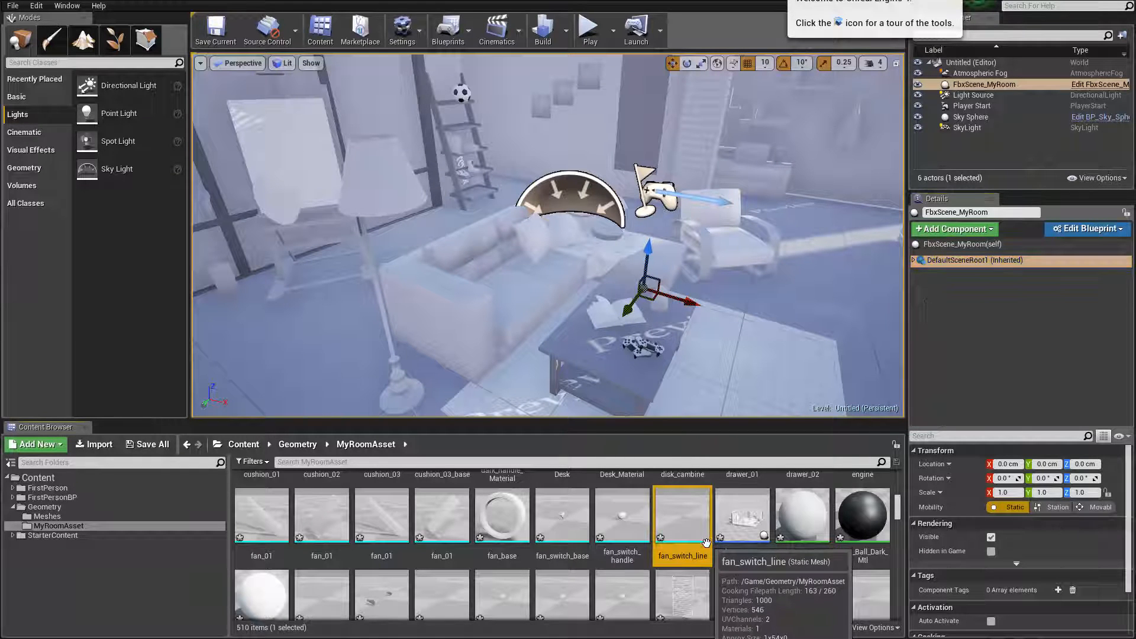
{"action": "left_click", "coordinate": [744, 530]}
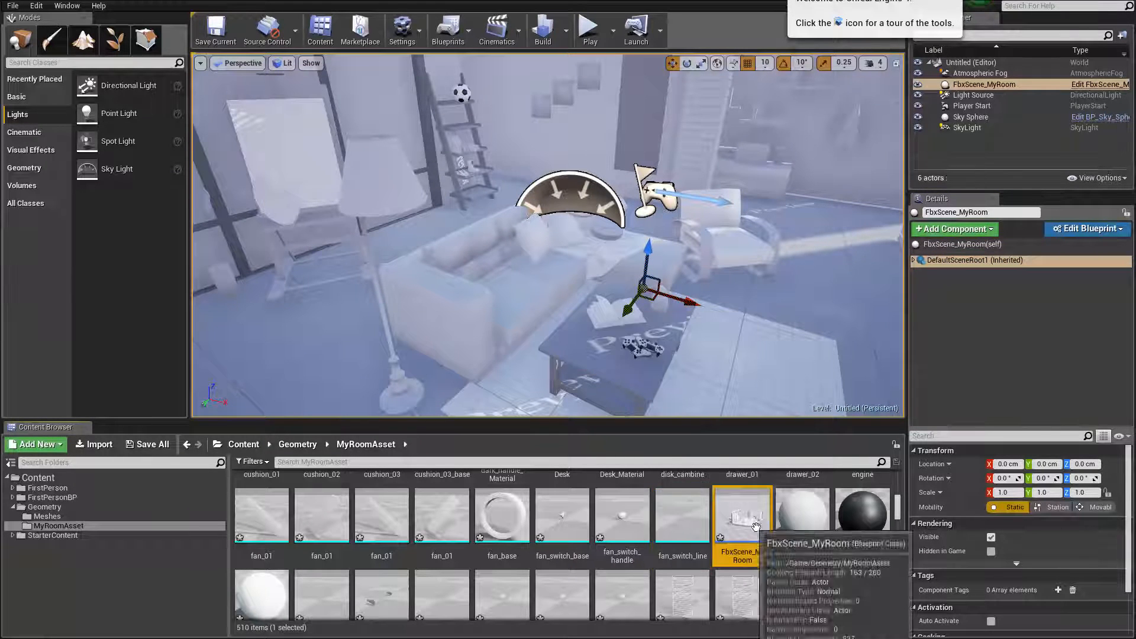
{"action": "left_click", "coordinate": [803, 518]}
{"action": "left_click", "coordinate": [854, 522]}
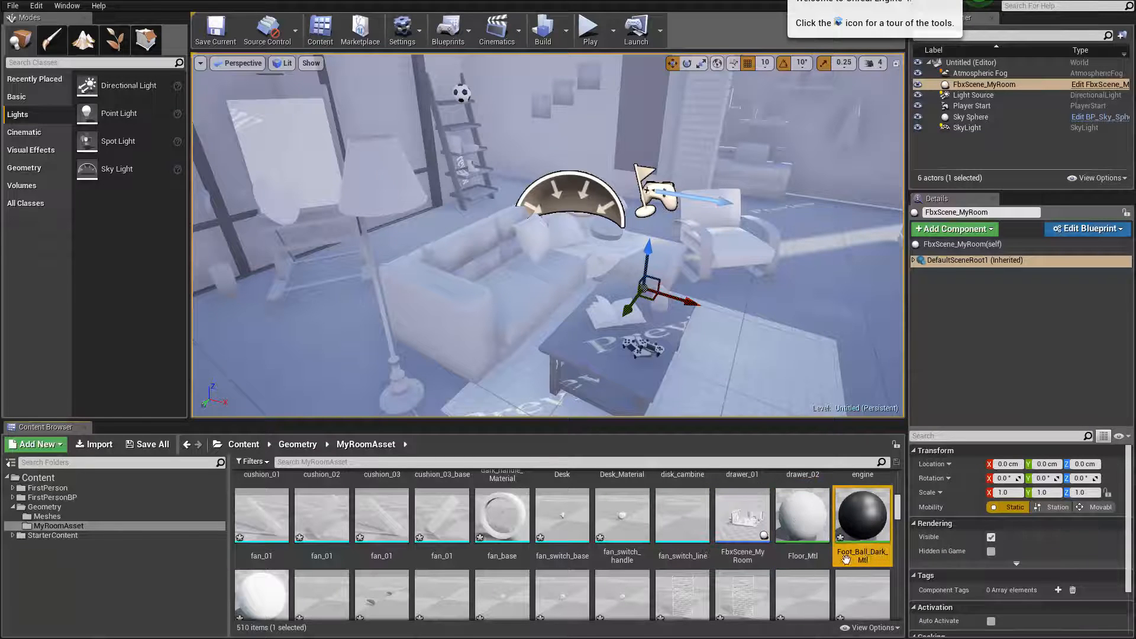
Save all modified content and save the level as Untitled in /Game/Maps
{"action": "left_click", "coordinate": [148, 444]}
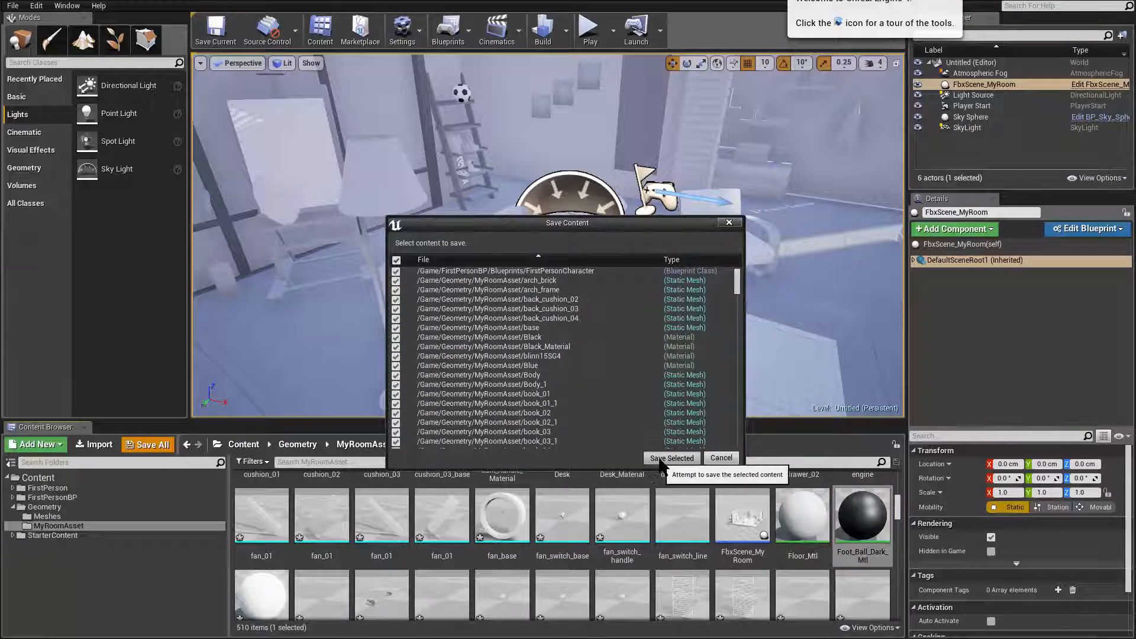
{"action": "left_click", "coordinate": [670, 458]}
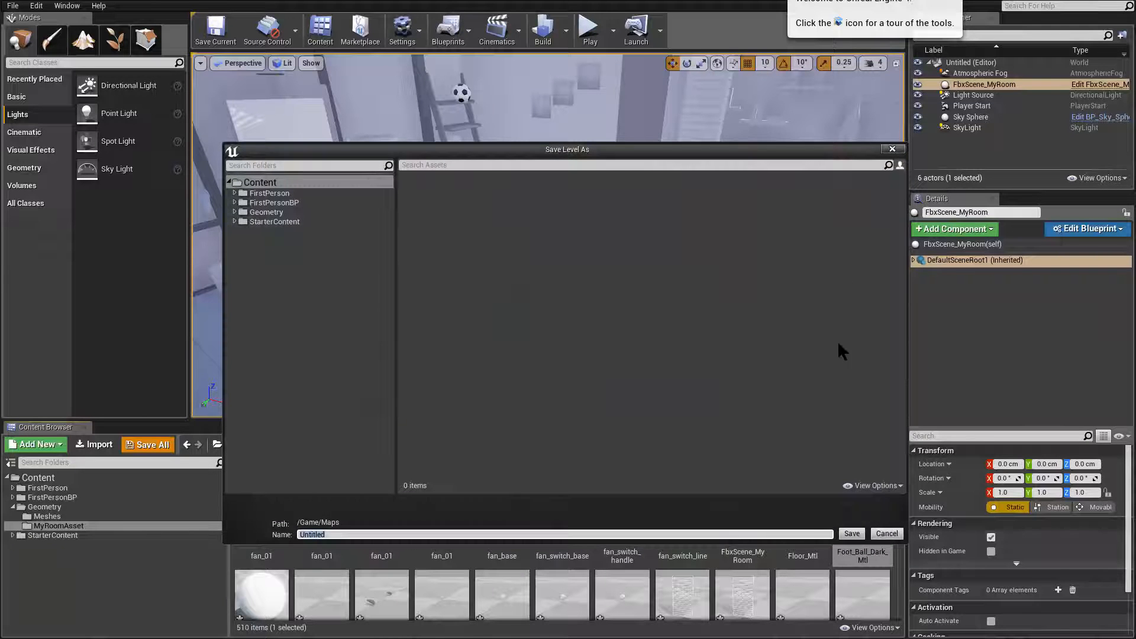
{"action": "left_click", "coordinate": [852, 535]}
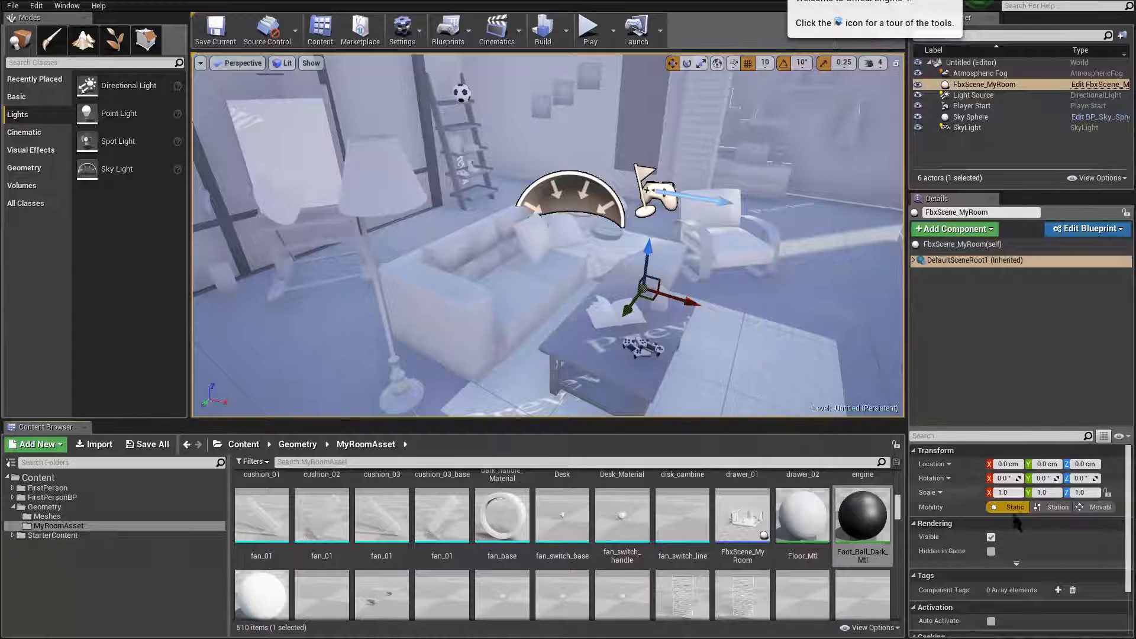
Switch to Unity, view the Static options of the MyRoom object and return to Unreal
{"action": "right_click_drag", "start_coordinate": [548, 235], "coordinate": [415, 198]}
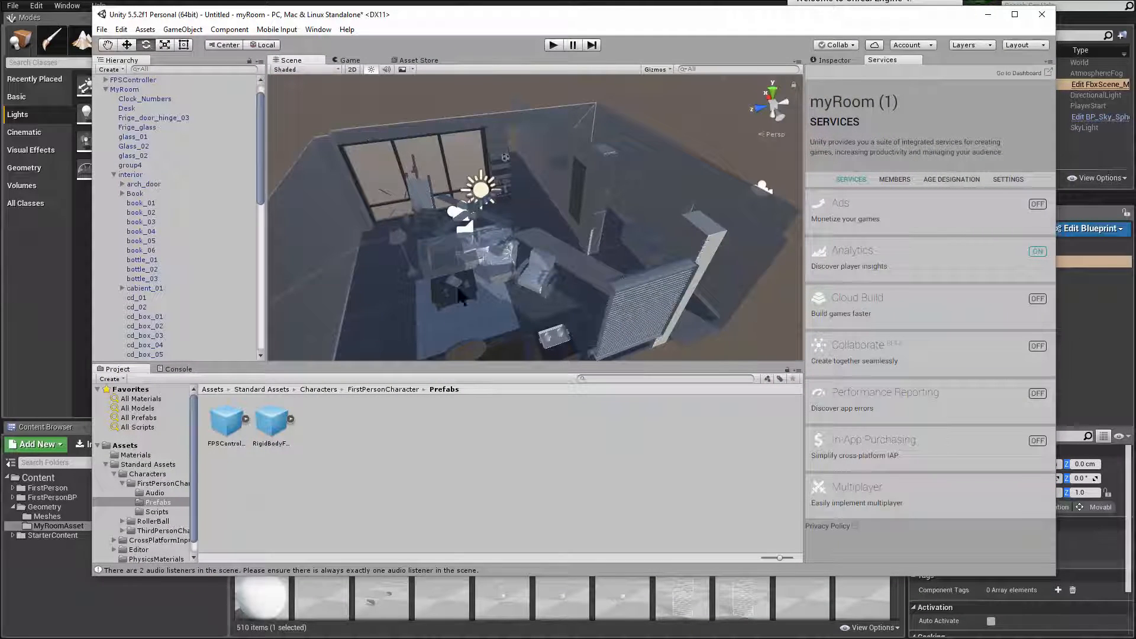
{"action": "left_click", "coordinate": [531, 280]}
{"action": "left_click", "coordinate": [847, 59]}
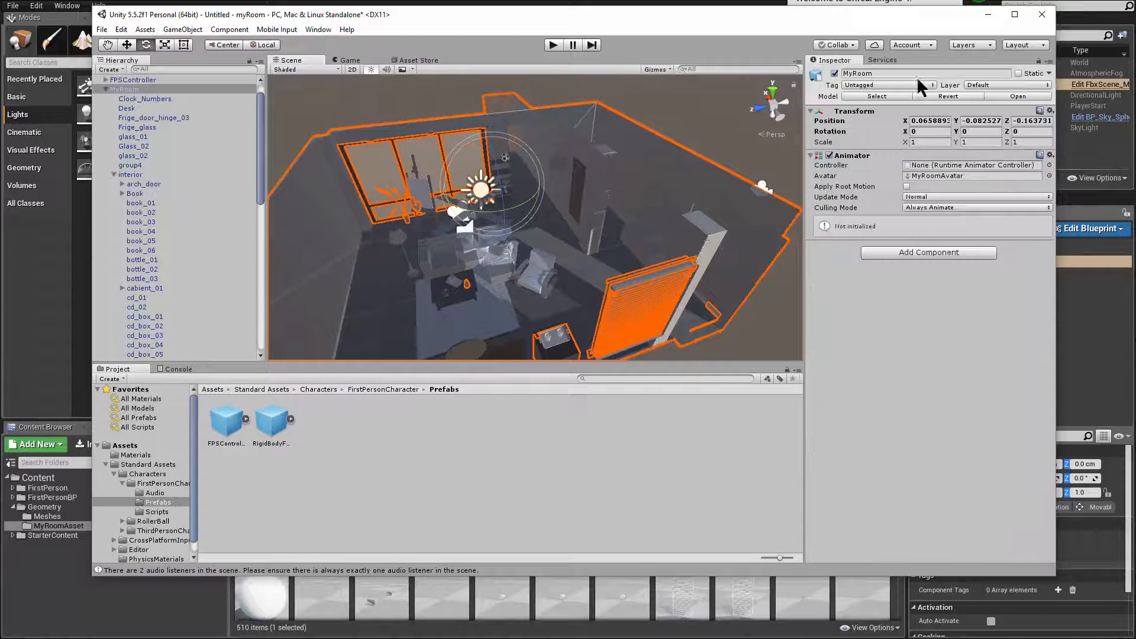
{"action": "left_click", "coordinate": [1048, 71]}
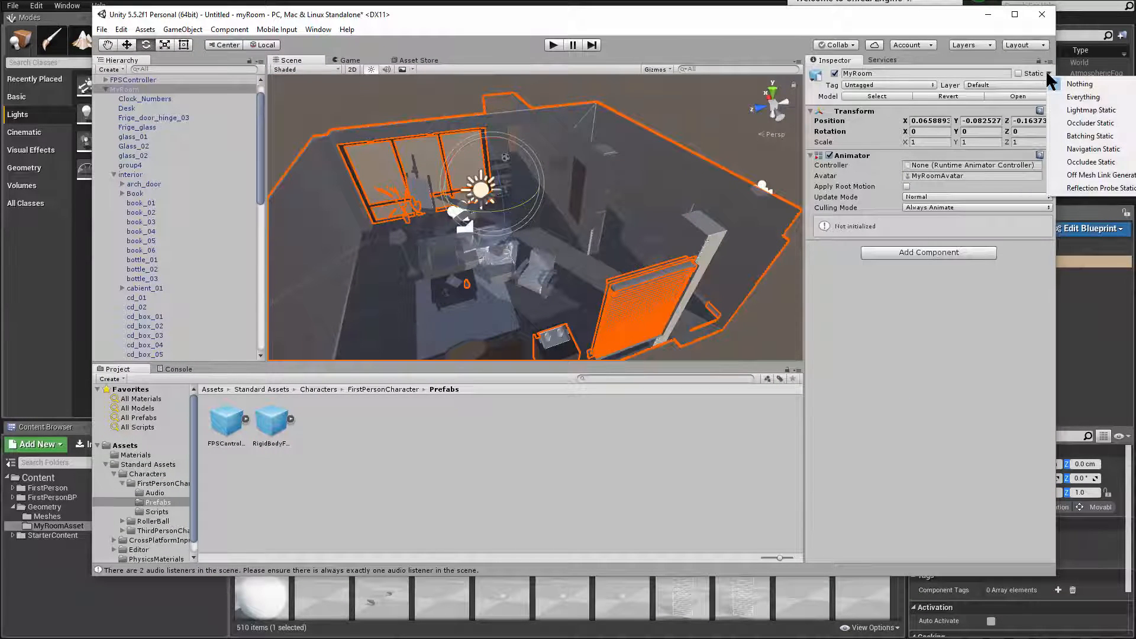
{"action": "left_click", "coordinate": [1075, 107]}
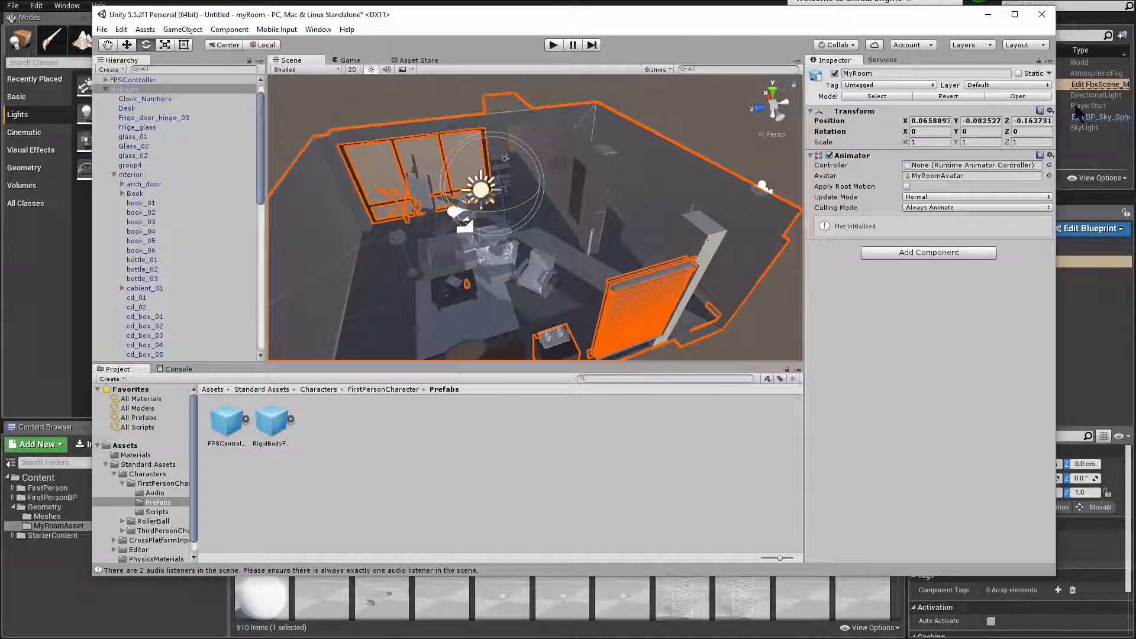
{"action": "left_click", "coordinate": [994, 16]}
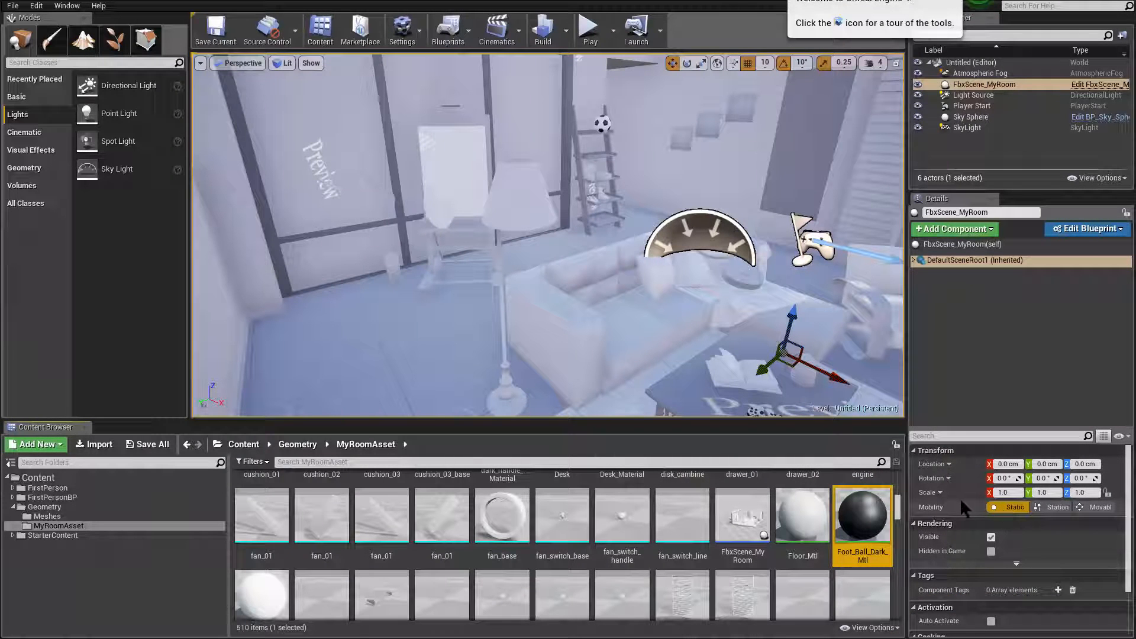
Set the mobility of the room's DefaultSceneRoot1 to Movable and select the sky light above the sofa
{"action": "left_click", "coordinate": [1006, 86]}
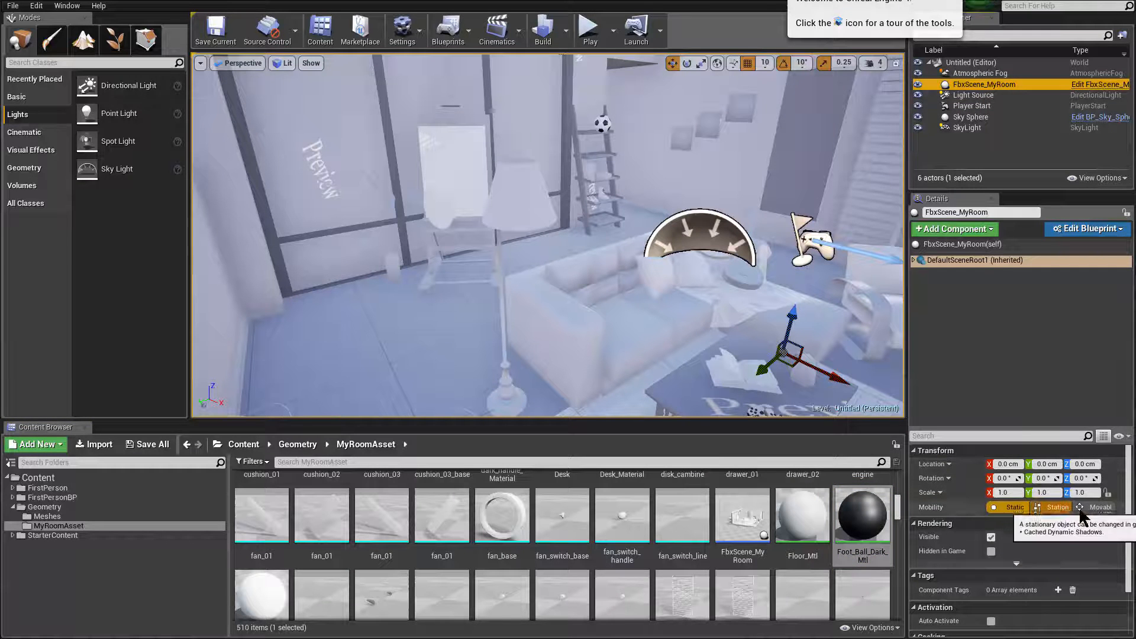
{"action": "left_click", "coordinate": [1098, 507]}
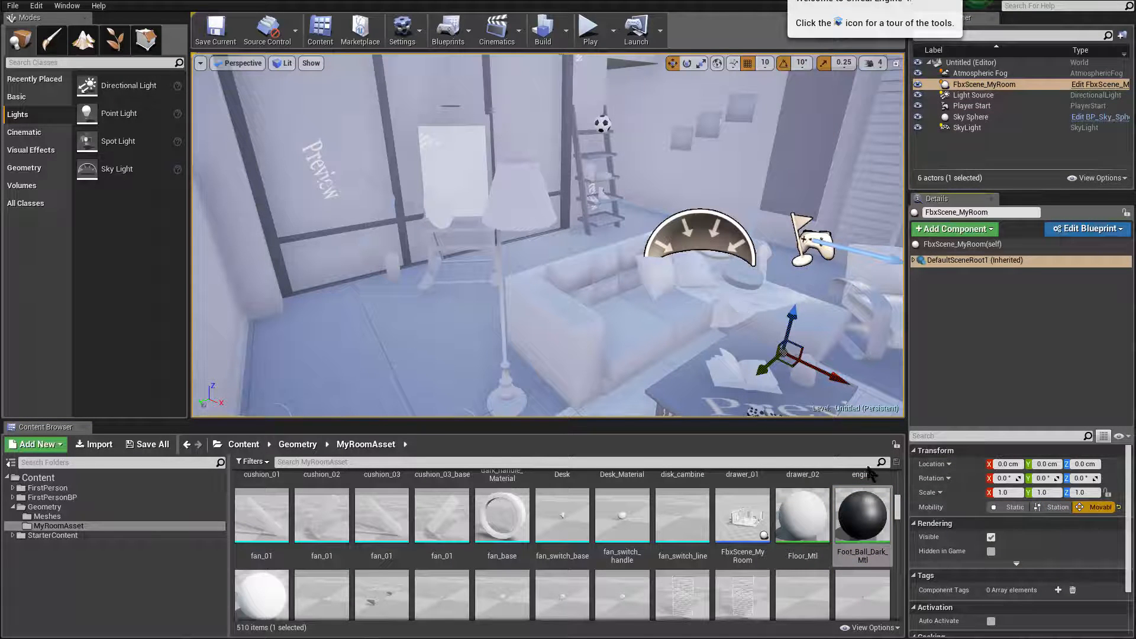
{"action": "right_click_drag", "start_coordinate": [701, 288], "coordinate": [791, 290]}
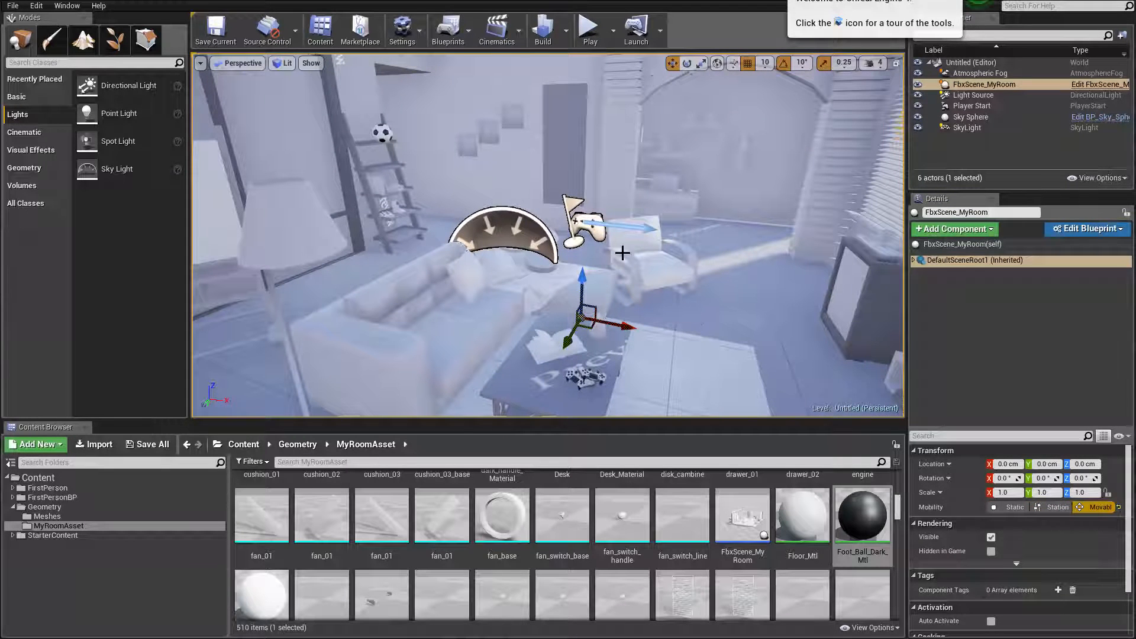
{"action": "left_click", "coordinate": [555, 234]}
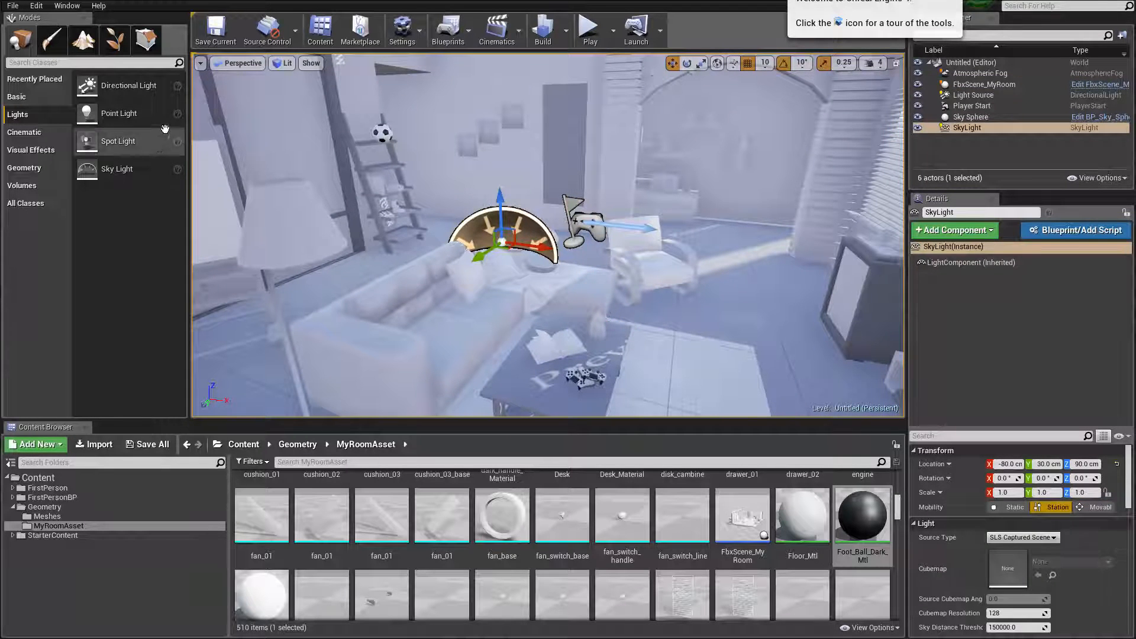
Rotate the Light Source directional light above the room around several axes to change the direction of the sunlight
{"action": "key", "text": "f"}
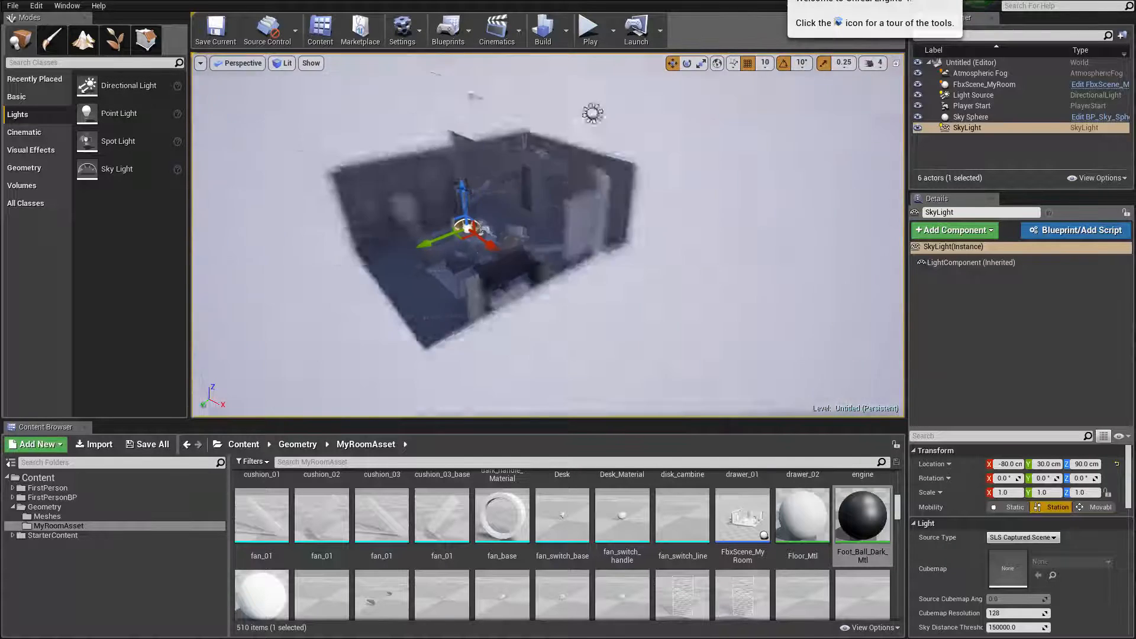
{"action": "left_click", "coordinate": [662, 169]}
{"action": "key", "text": "e"}
{"action": "left_click_drag", "start_coordinate": [711, 133], "coordinate": [774, 135]}
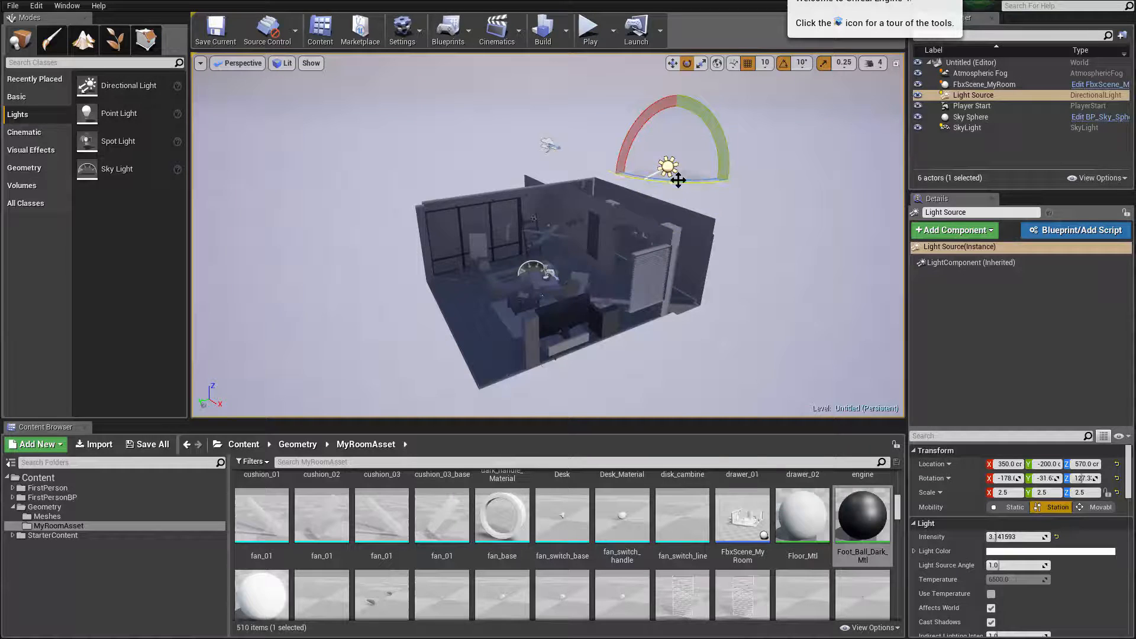
{"action": "left_click_drag", "start_coordinate": [677, 180], "coordinate": [701, 179]}
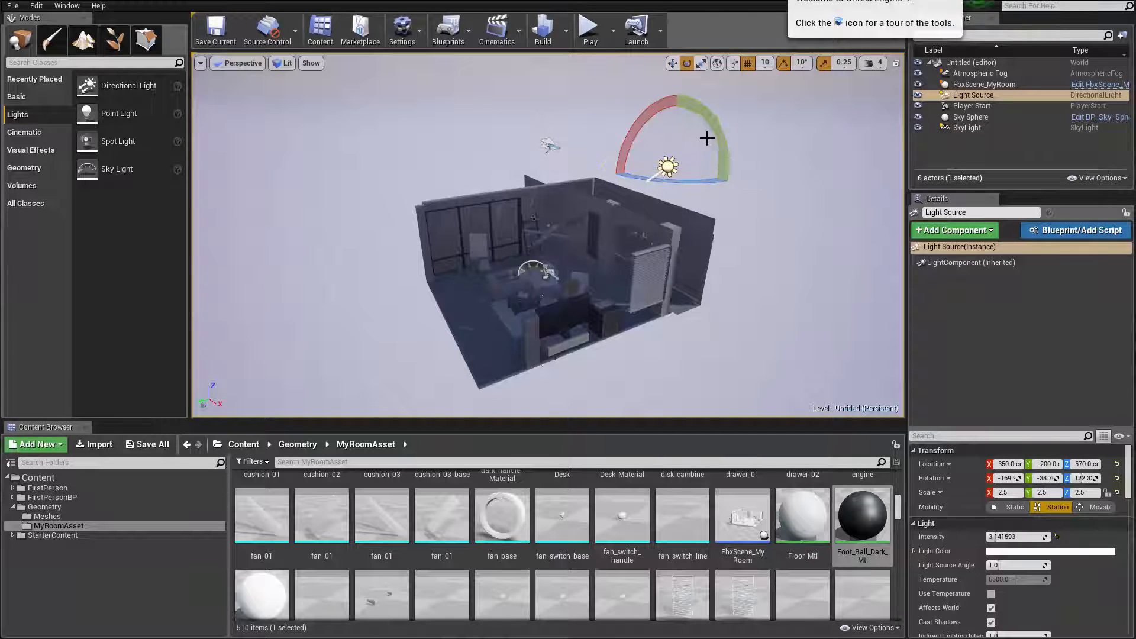
{"action": "left_click_drag", "start_coordinate": [708, 136], "coordinate": [714, 156]}
{"action": "left_click_drag", "start_coordinate": [715, 219], "coordinate": [714, 219]}
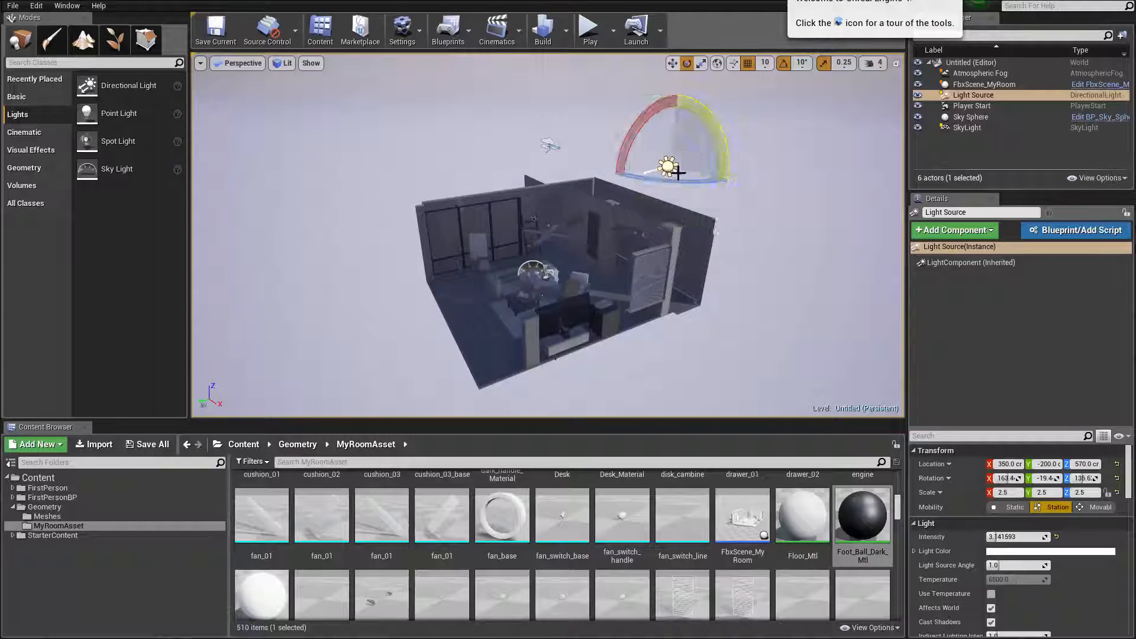
Play the level from a chosen spot inside the room to check the lighting, and stop the session
{"action": "key", "text": "w"}
{"action": "right_click_drag", "start_coordinate": [677, 172], "coordinate": [710, 219]}
{"action": "left_click", "coordinate": [605, 224]}
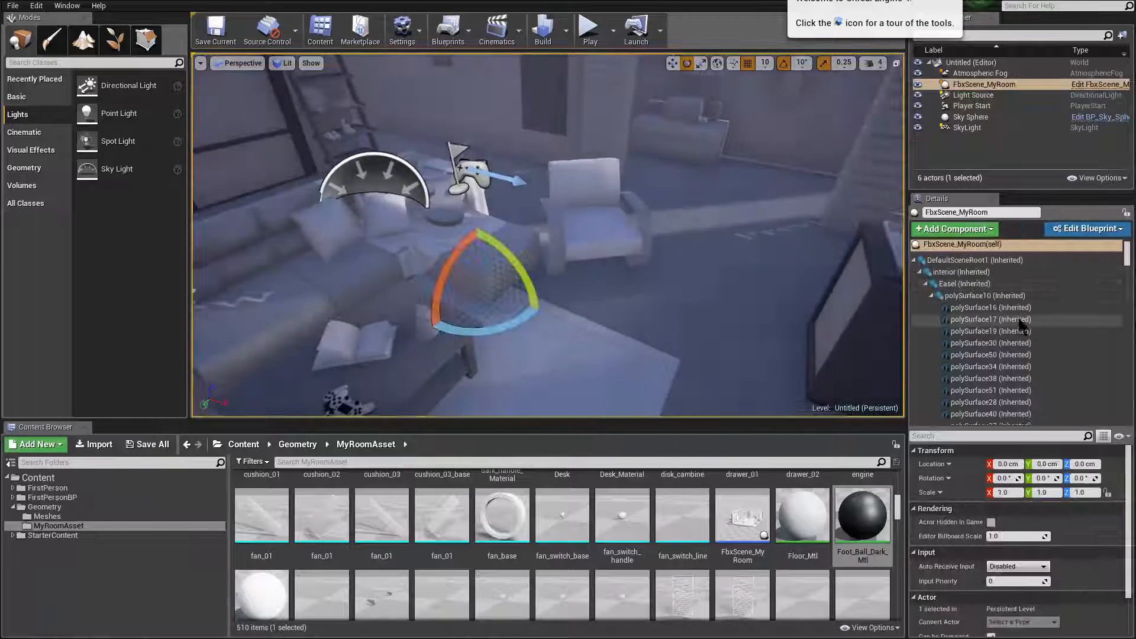
{"action": "right_click_drag", "start_coordinate": [675, 270], "coordinate": [633, 206]}
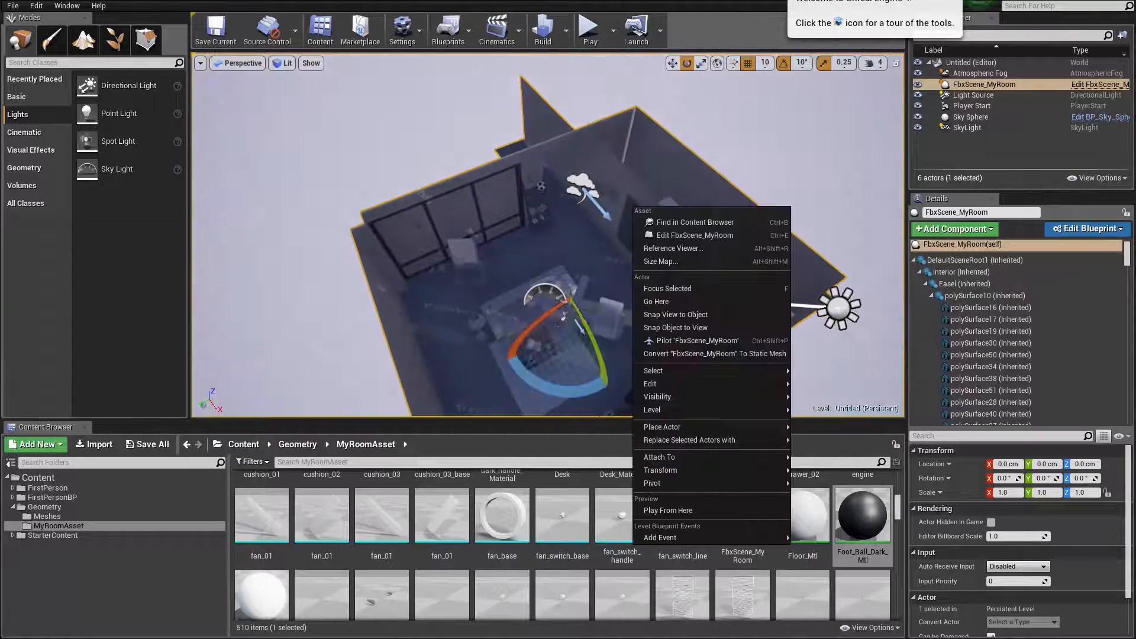
{"action": "left_click", "coordinate": [705, 510]}
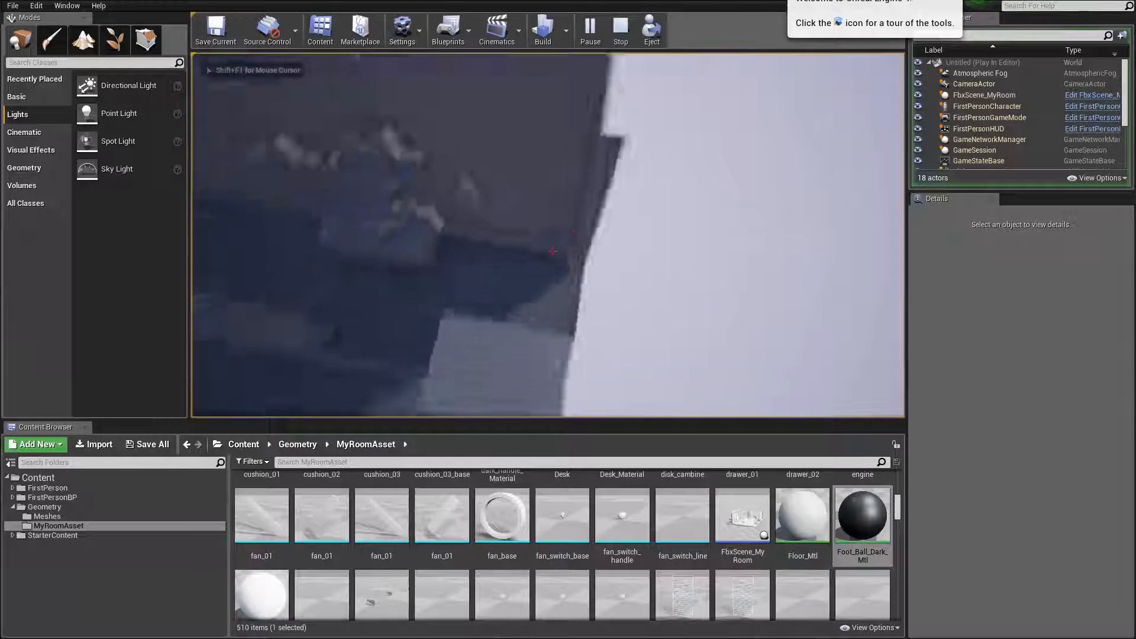
{"action": "key", "text": "Escape"}
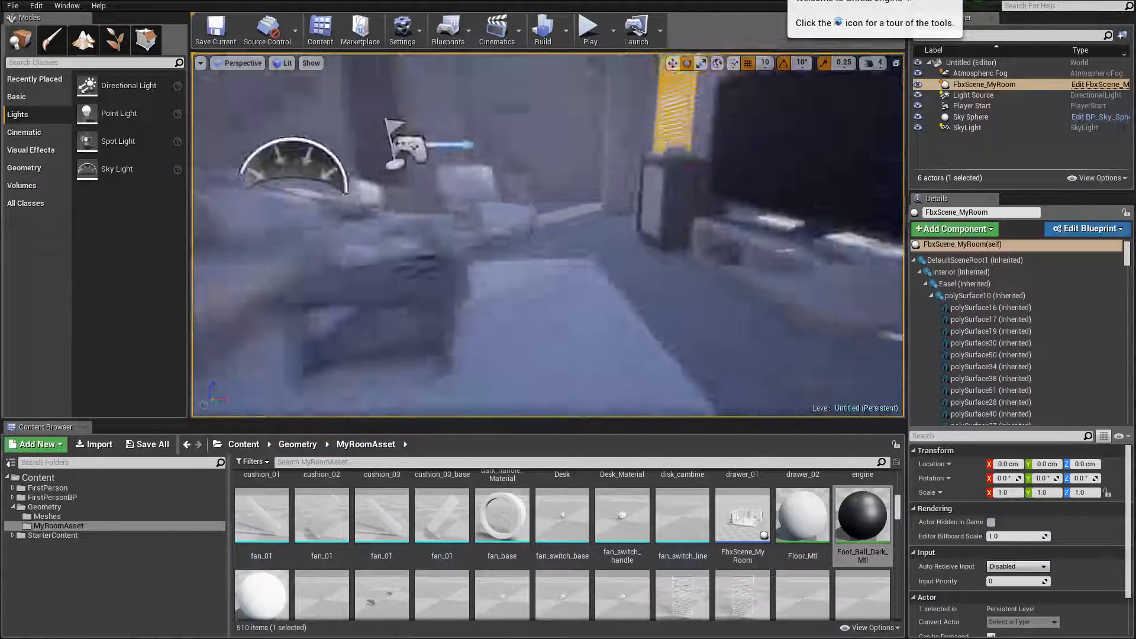
Inspect the sofa area and the whole room, select the Player Start and test-play the level twice
{"action": "right_click_drag", "start_coordinate": [547, 234], "coordinate": [467, 296]}
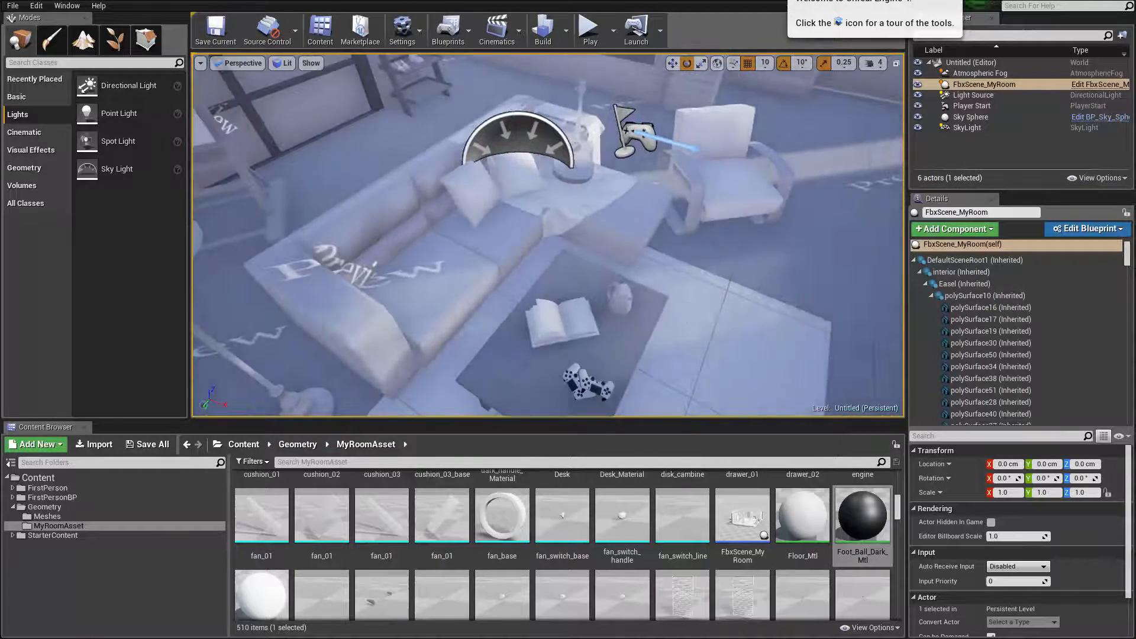
{"action": "right_click_drag", "start_coordinate": [675, 309], "coordinate": [710, 287]}
{"action": "right_click_drag", "start_coordinate": [537, 224], "coordinate": [540, 225]}
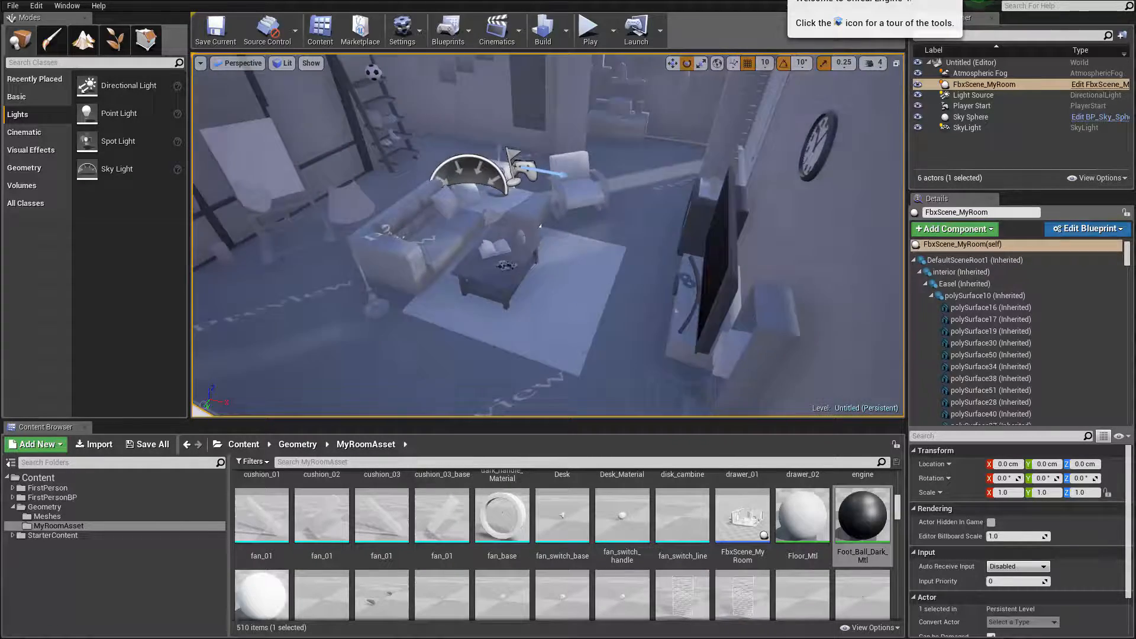
{"action": "right_click_drag", "start_coordinate": [648, 287], "coordinate": [689, 204]}
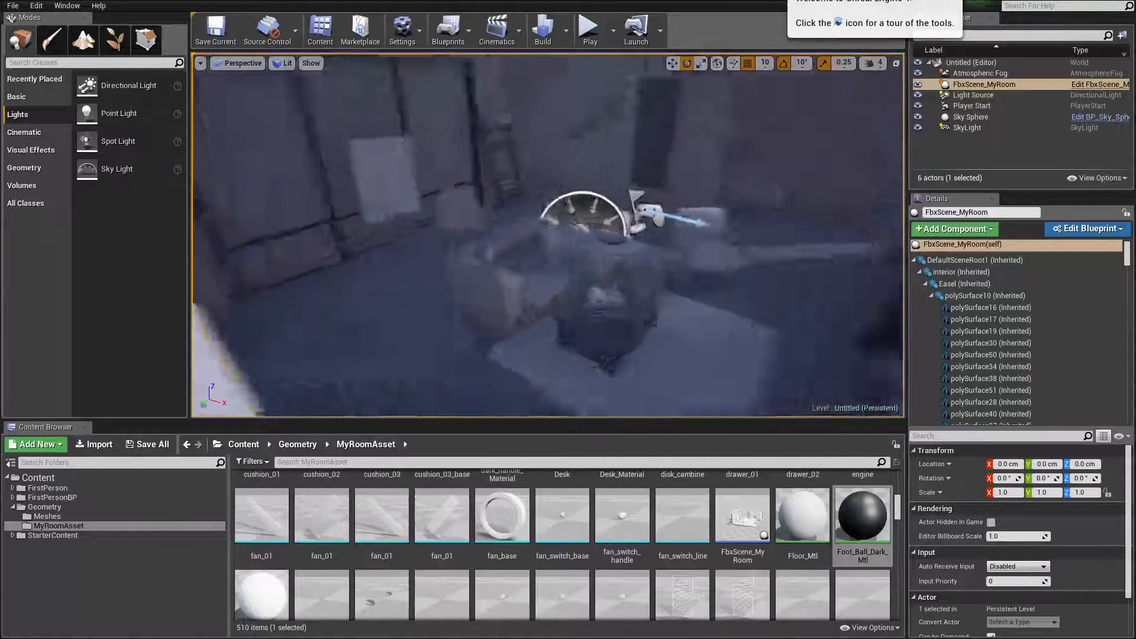
{"action": "left_click", "coordinate": [750, 192]}
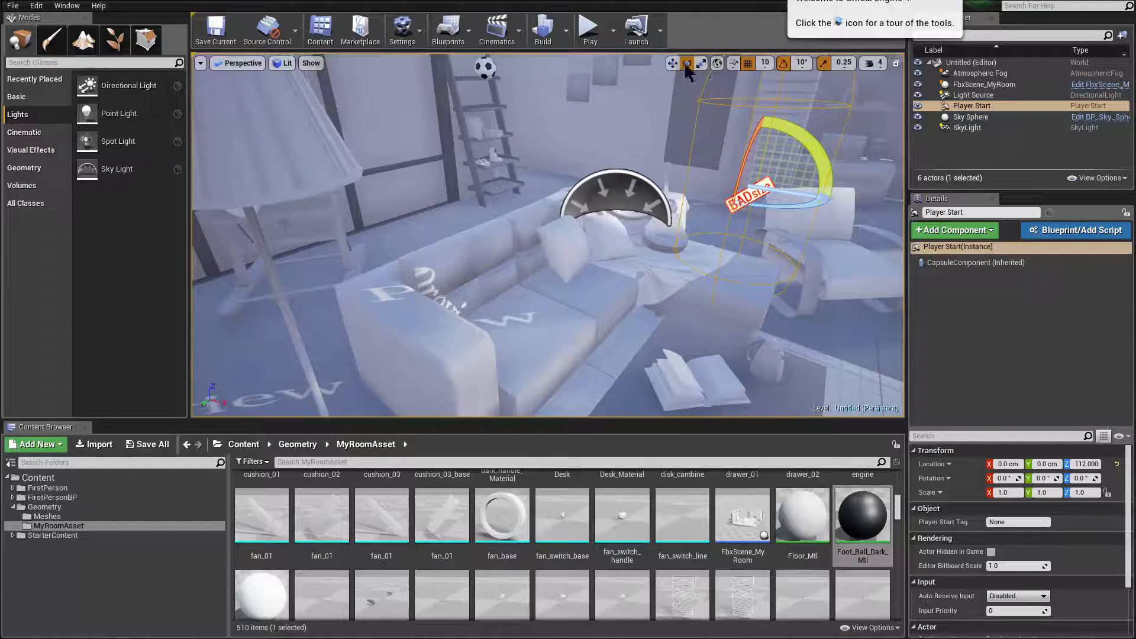
{"action": "left_click", "coordinate": [589, 30]}
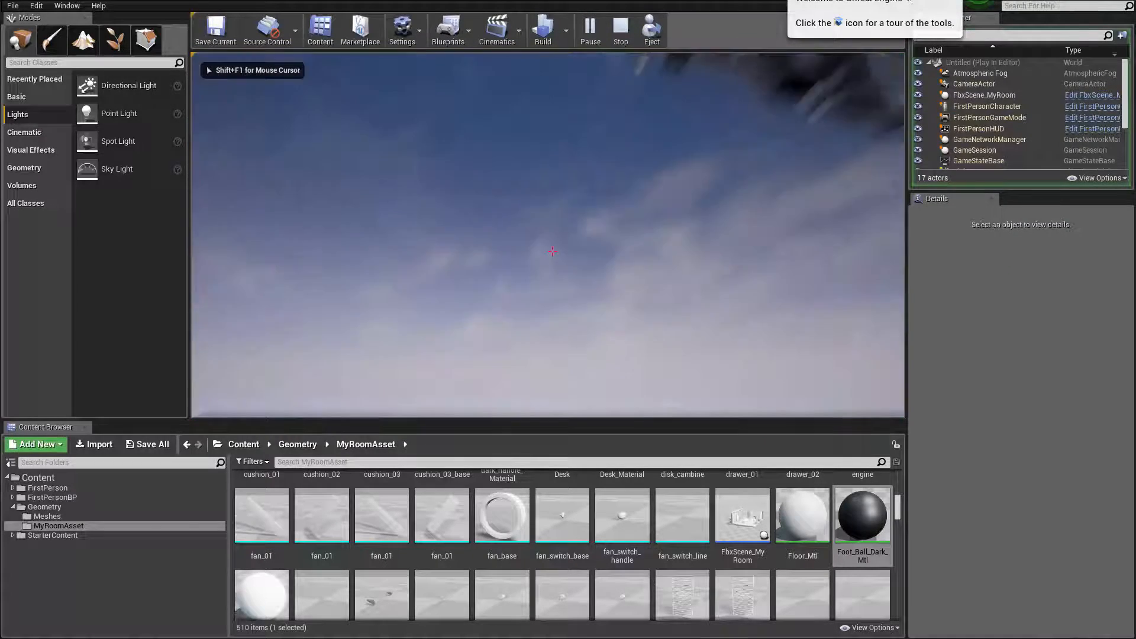
{"action": "key", "text": "Escape"}
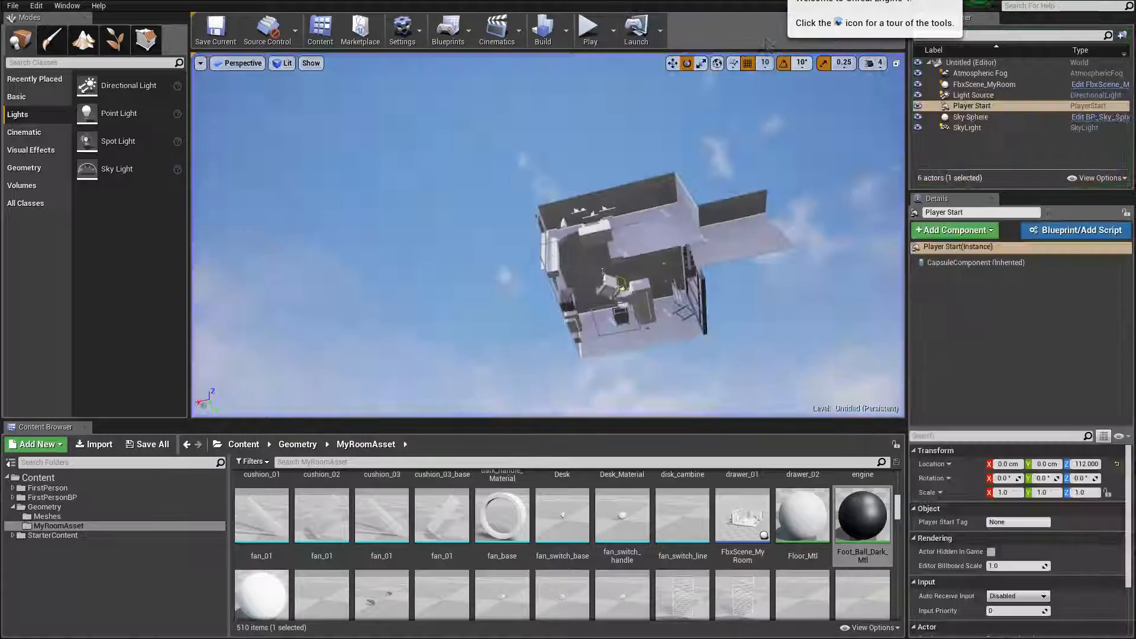
{"action": "left_click", "coordinate": [590, 29]}
{"action": "key", "text": "Escape"}
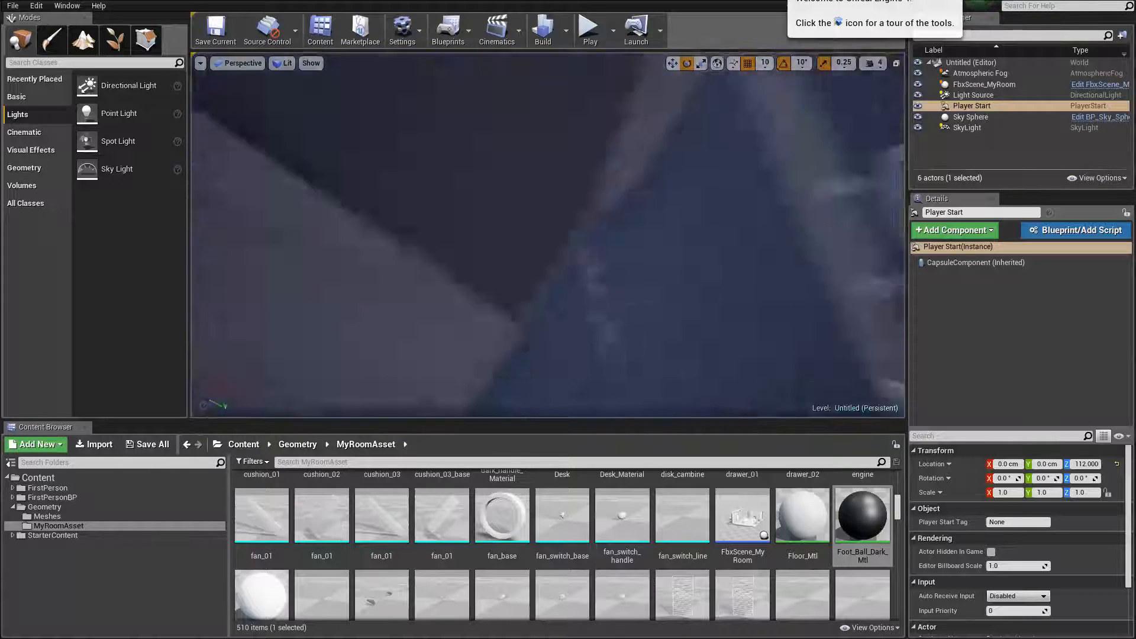
Raise the FbxScene_MyRoom actor to Z 70 cm and the Player Start to Z 372 cm
{"action": "right_click_drag", "start_coordinate": [666, 148], "coordinate": [667, 148]}
{"action": "left_click", "coordinate": [538, 187]}
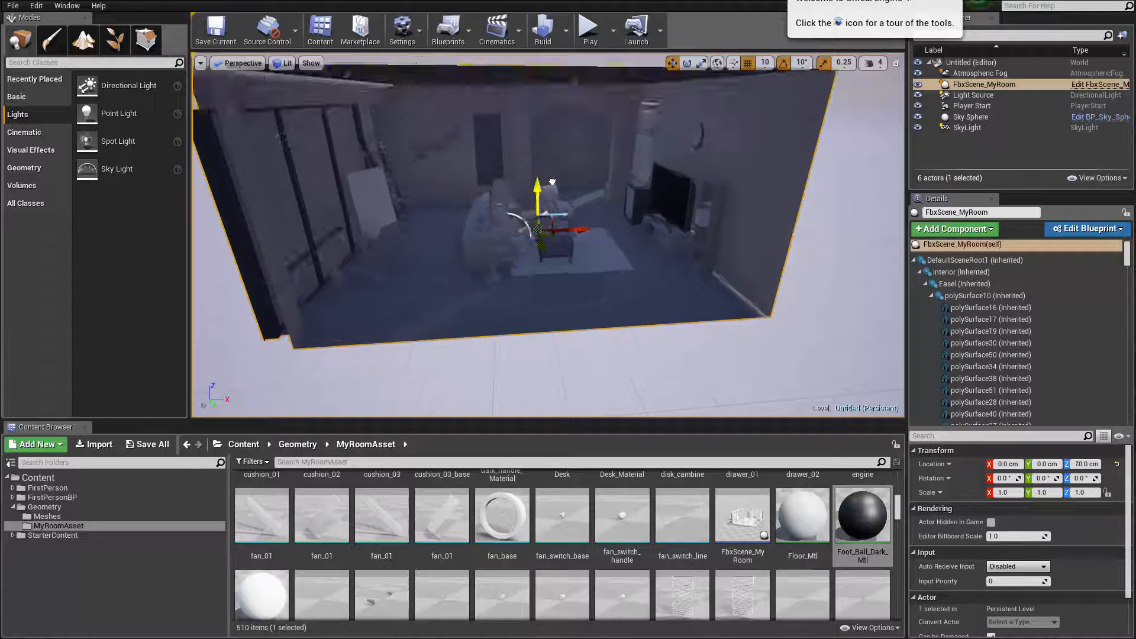
{"action": "left_click", "coordinate": [544, 204]}
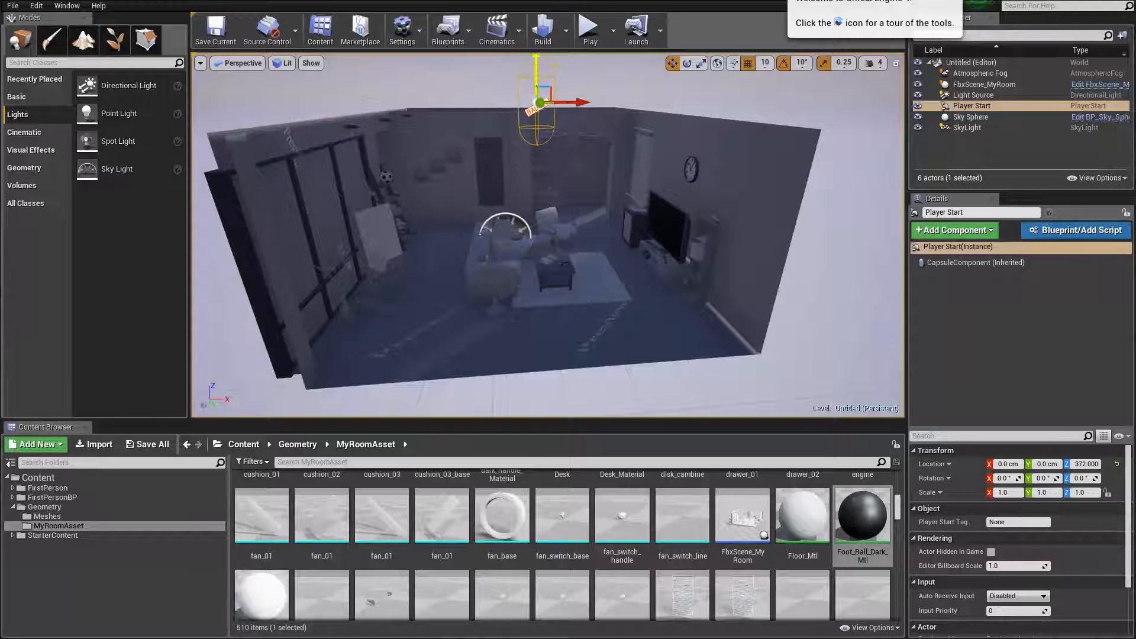
Test-play the level from the raised Player Start, stop it, and delete the Player Start
{"action": "left_click", "coordinate": [589, 36]}
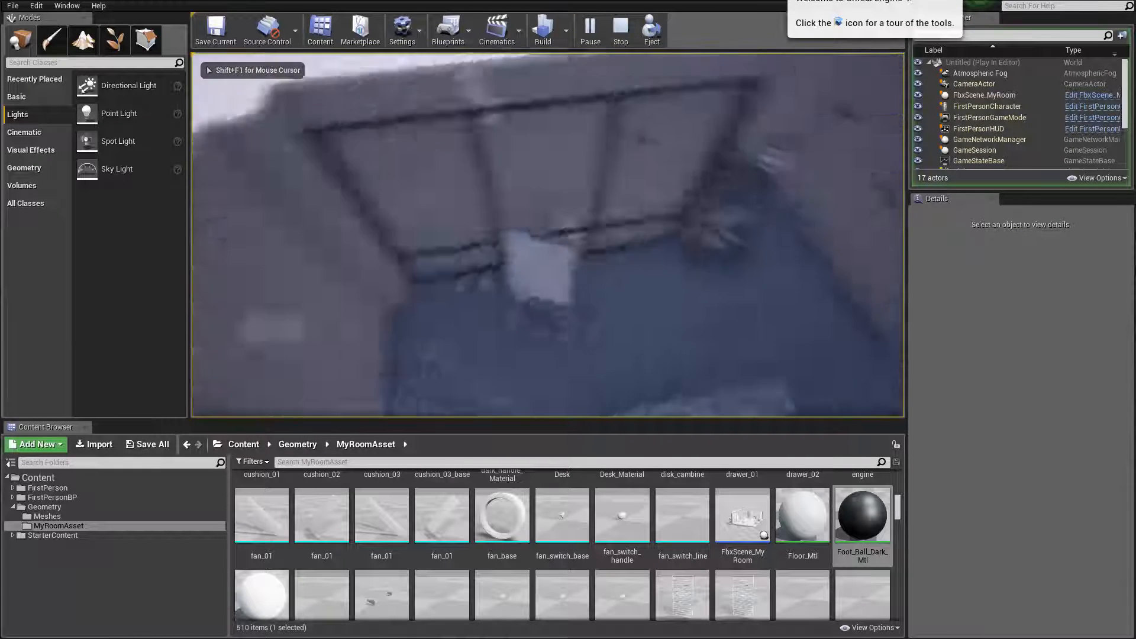
{"action": "key", "text": "Escape"}
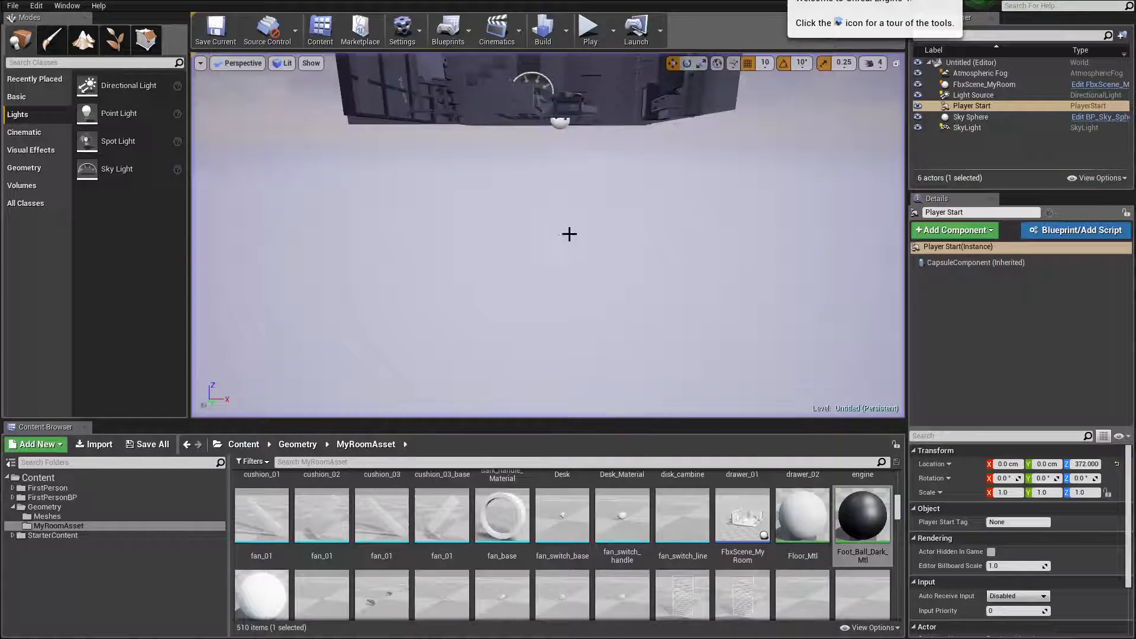
{"action": "mouse_move", "coordinate": [548, 235]}
{"action": "right_mouse_down"}
{"action": "mouse_move", "coordinate": [547, 331]}
{"action": "mouse_move", "coordinate": [547, 237]}
{"action": "right_mouse_up"}
{"action": "key", "text": "Delete"}
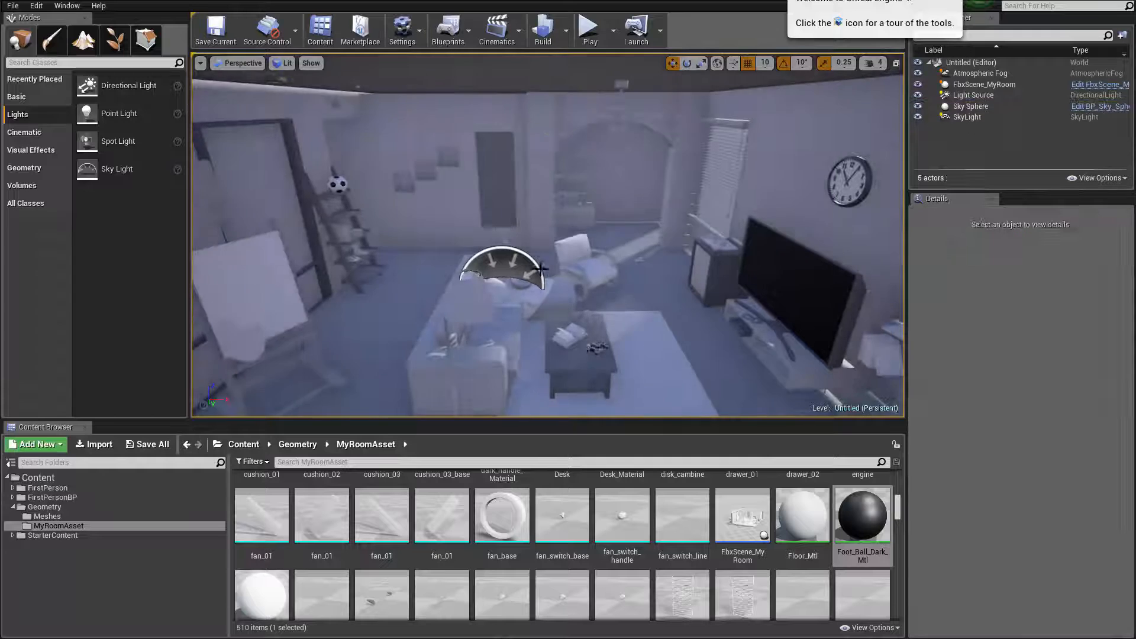
Enlarge the Content Browser and show the MyRoomAsset folder in Columns view, sorted by Type
{"action": "left_click_drag", "start_coordinate": [453, 434], "coordinate": [453, 282]}
{"action": "left_click", "coordinate": [57, 385]}
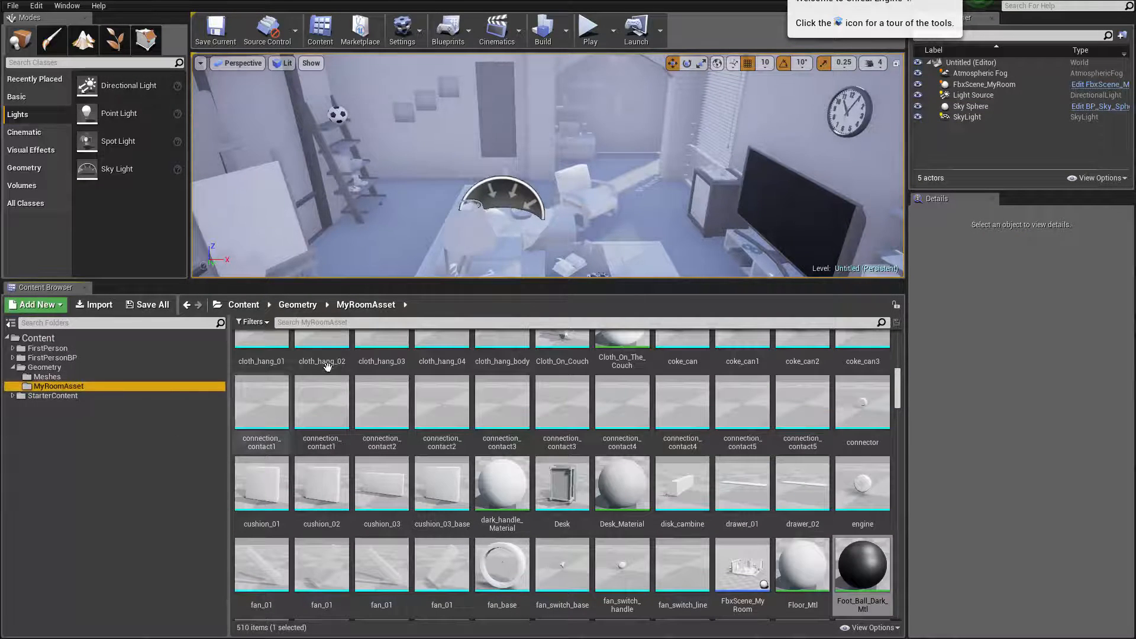
{"action": "scroll", "coordinate": [330, 355], "scroll_direction": "up", "scroll_amount": 1}
{"action": "left_click", "coordinate": [876, 627]}
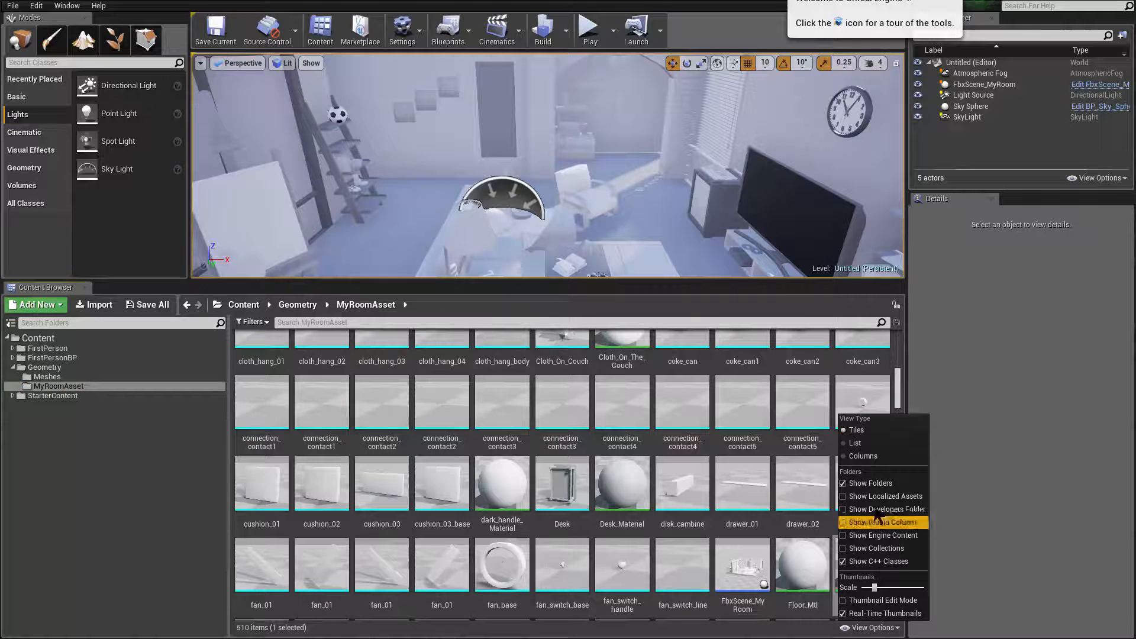
{"action": "left_click", "coordinate": [863, 456]}
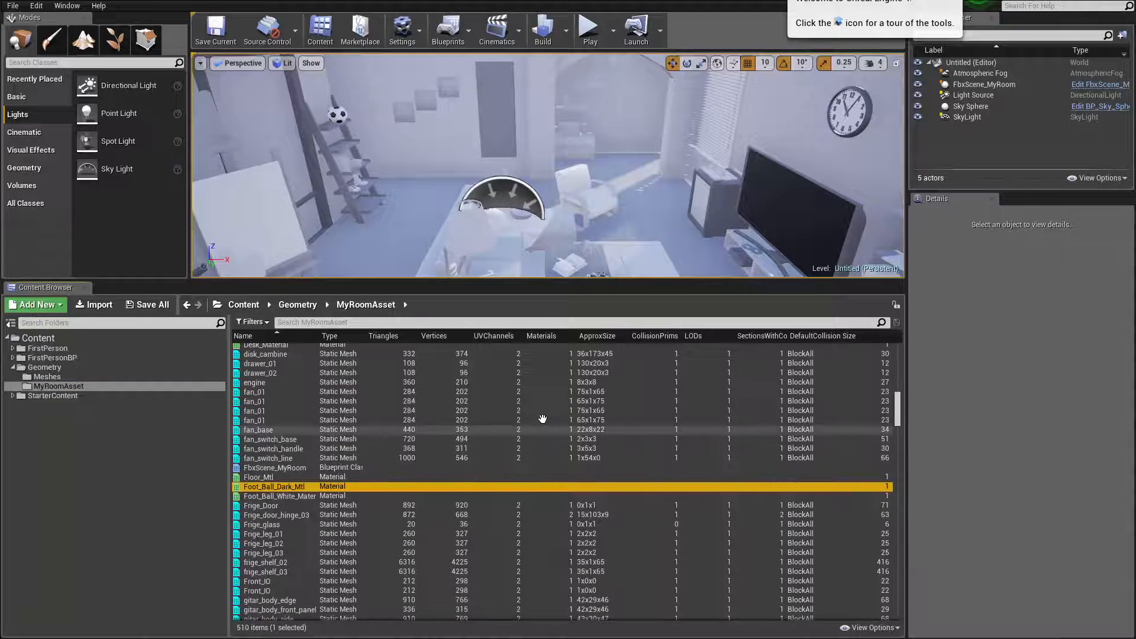
{"action": "left_click", "coordinate": [331, 336]}
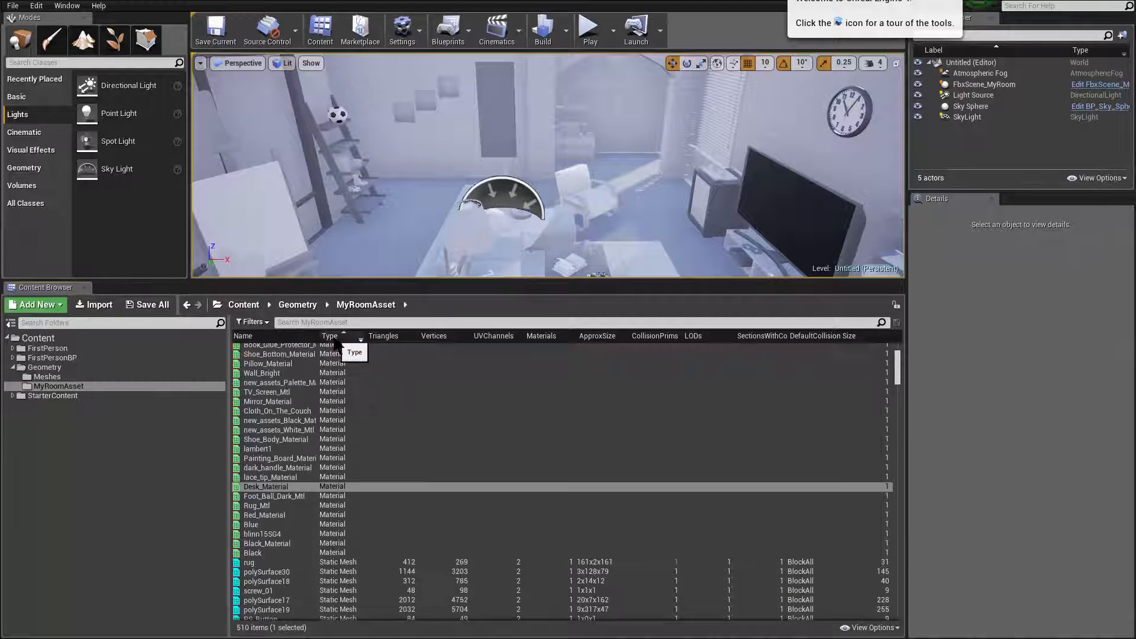
Select all static meshes in the MyRoomAsset folder, from rug to the last Indicator
{"action": "scroll", "coordinate": [375, 463], "scroll_direction": "down", "scroll_amount": 10}
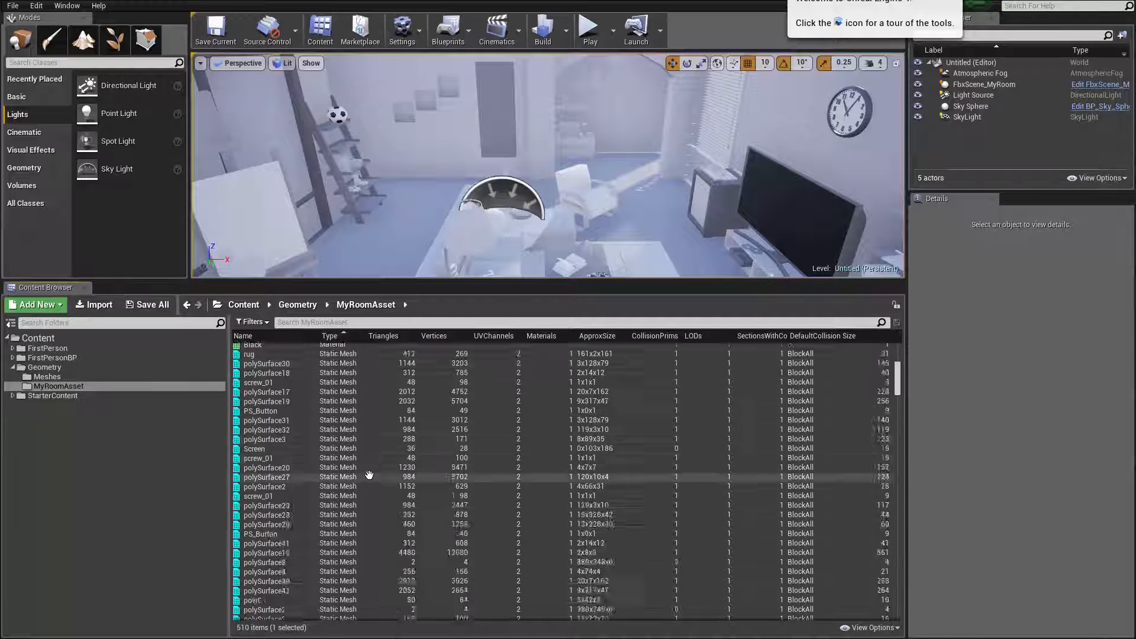
{"action": "scroll", "coordinate": [355, 459], "scroll_direction": "up", "scroll_amount": 5}
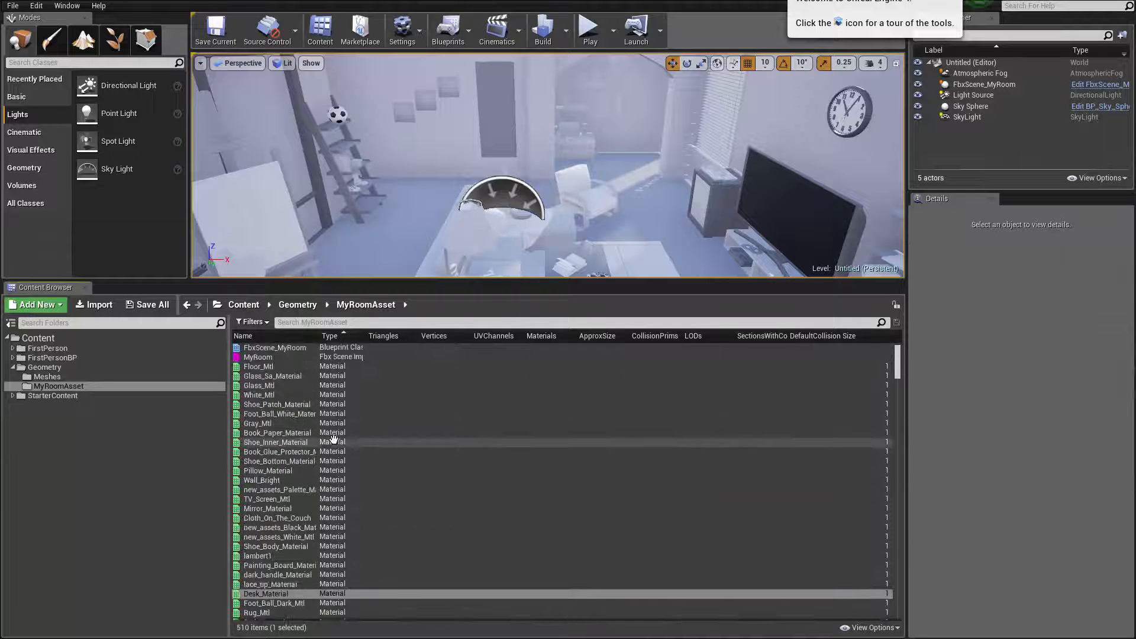
{"action": "scroll", "coordinate": [325, 458], "scroll_direction": "down", "scroll_amount": 2}
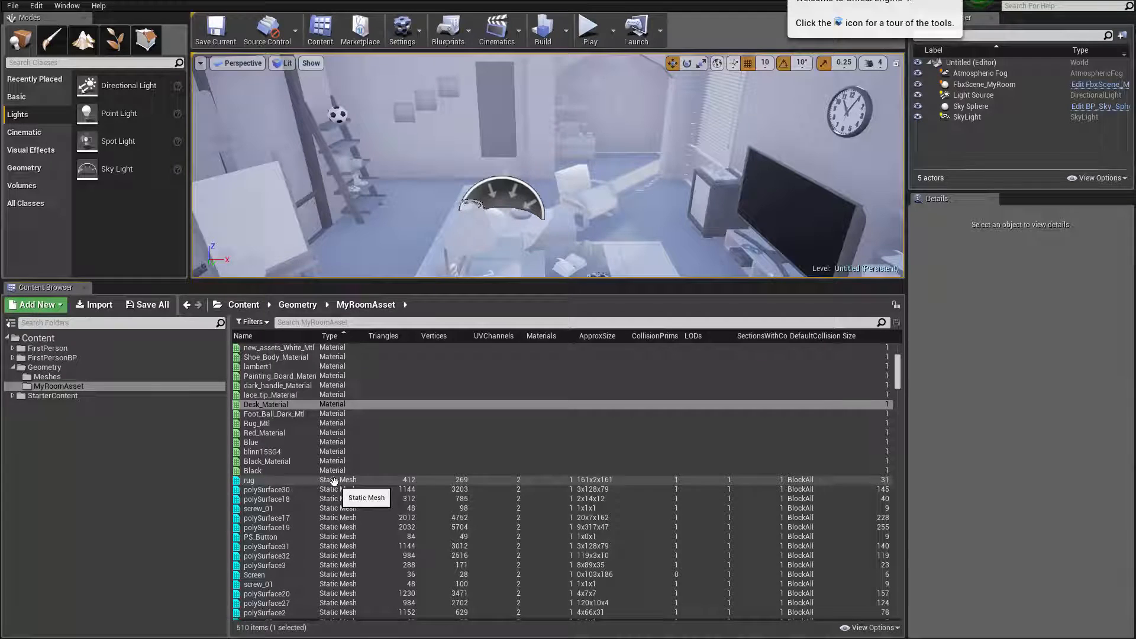
{"action": "left_click", "coordinate": [285, 482]}
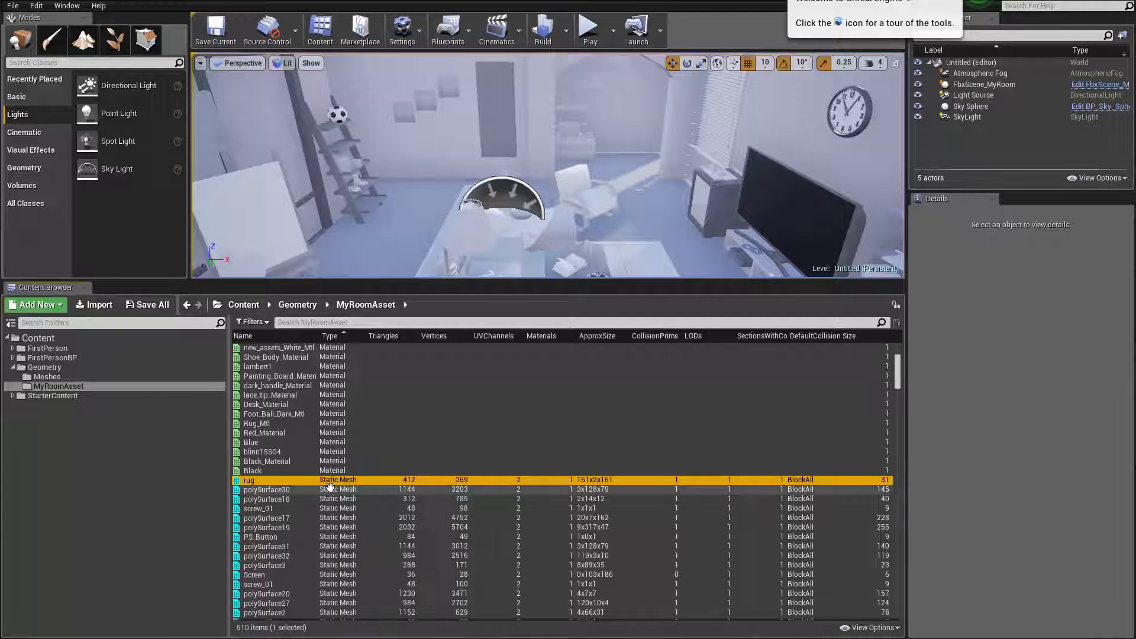
{"action": "scroll", "coordinate": [372, 473], "scroll_direction": "down", "scroll_amount": 5}
{"action": "scroll", "coordinate": [372, 474], "scroll_direction": "down", "scroll_amount": 15}
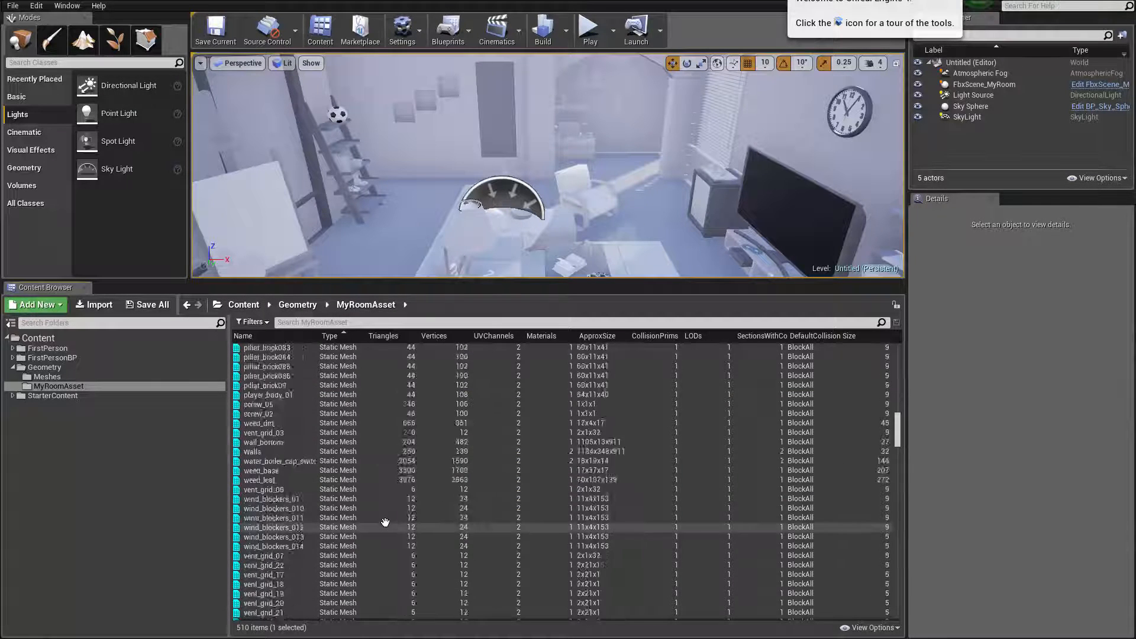
{"action": "scroll", "coordinate": [385, 538], "scroll_direction": "down", "scroll_amount": 15}
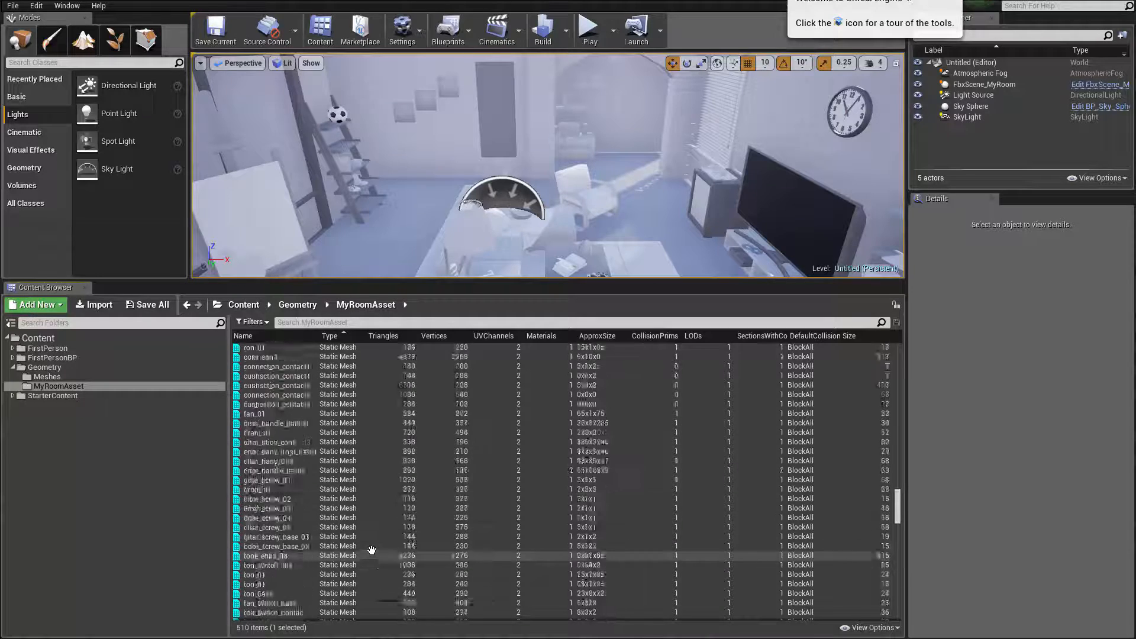
{"action": "scroll", "coordinate": [390, 553], "scroll_direction": "down", "scroll_amount": 5}
{"action": "scroll", "coordinate": [391, 572], "scroll_direction": "down", "scroll_amount": 15}
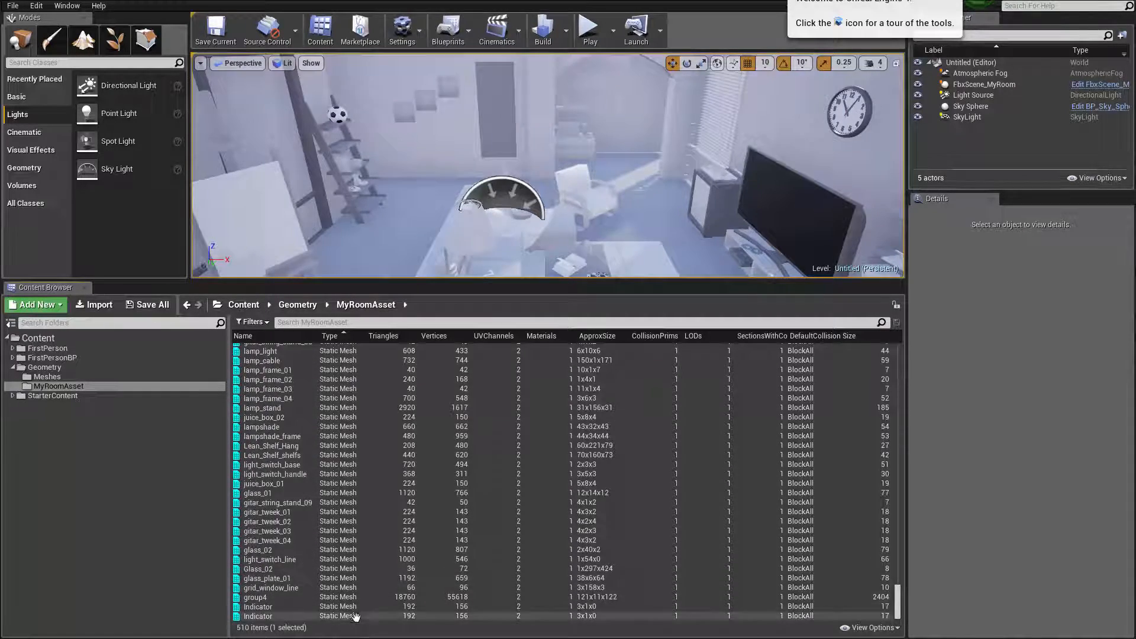
{"action": "left_click", "coordinate": [355, 614], "text": "shift"}
View the Asset Actions available for the selected static meshes and leave them without choosing any
{"action": "right_click", "coordinate": [331, 413]}
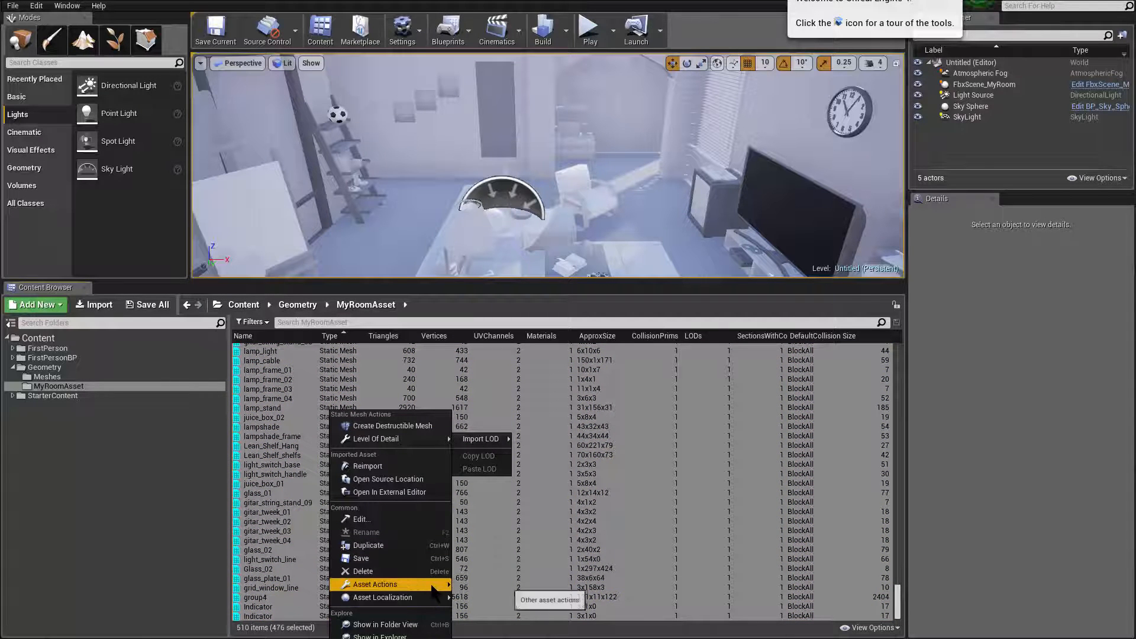
{"action": "mouse_move", "coordinate": [435, 587]}
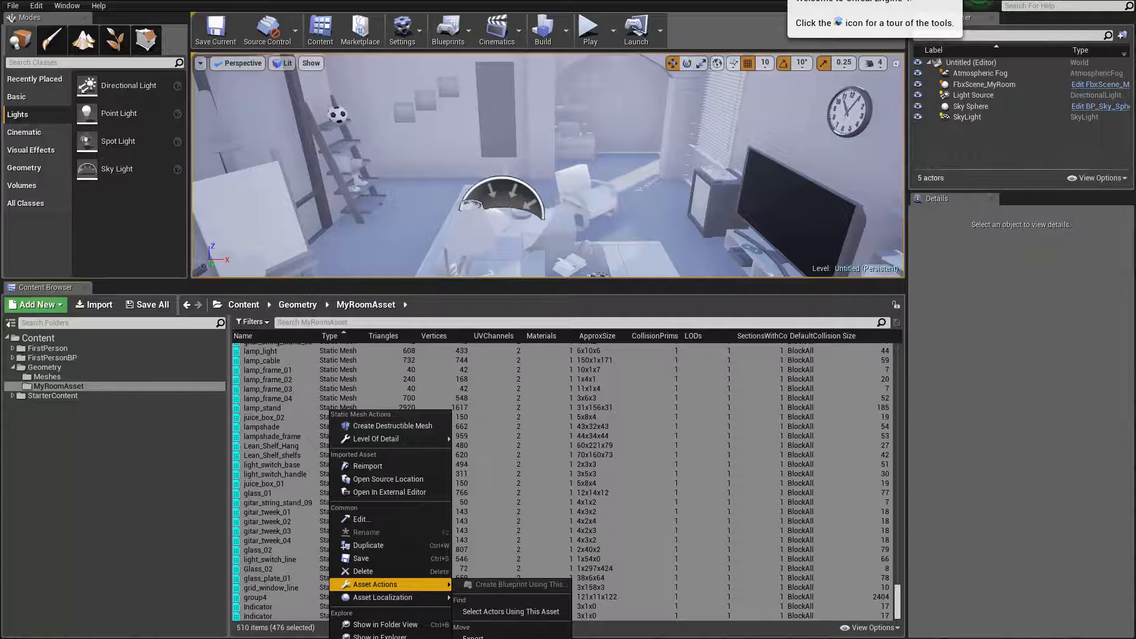
{"action": "right_click", "coordinate": [338, 353]}
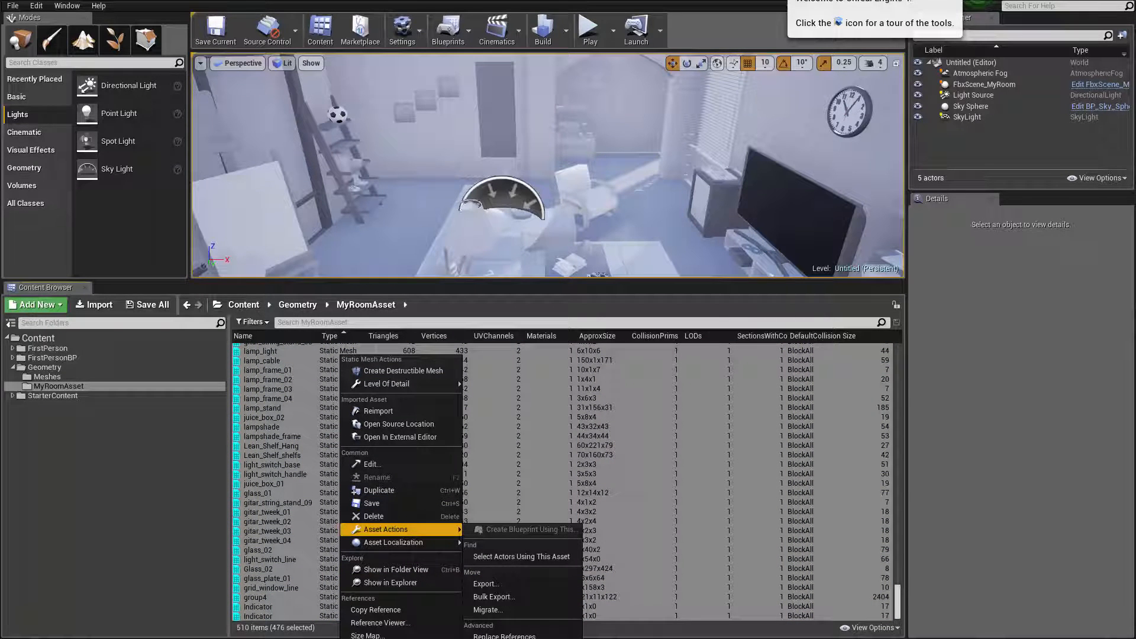
{"action": "left_click", "coordinate": [470, 282]}
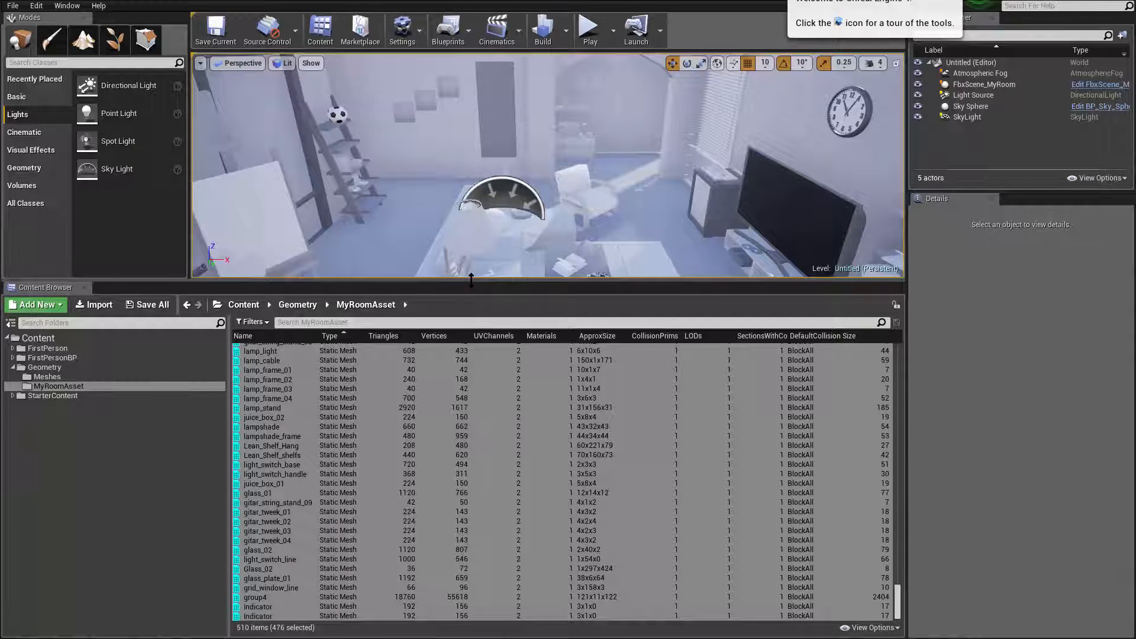
Enlarge the Content Browser and open the selected static meshes for bulk editing in the Property Matrix
{"action": "left_click_drag", "start_coordinate": [470, 281], "coordinate": [482, 137]}
{"action": "right_click", "coordinate": [314, 197]}
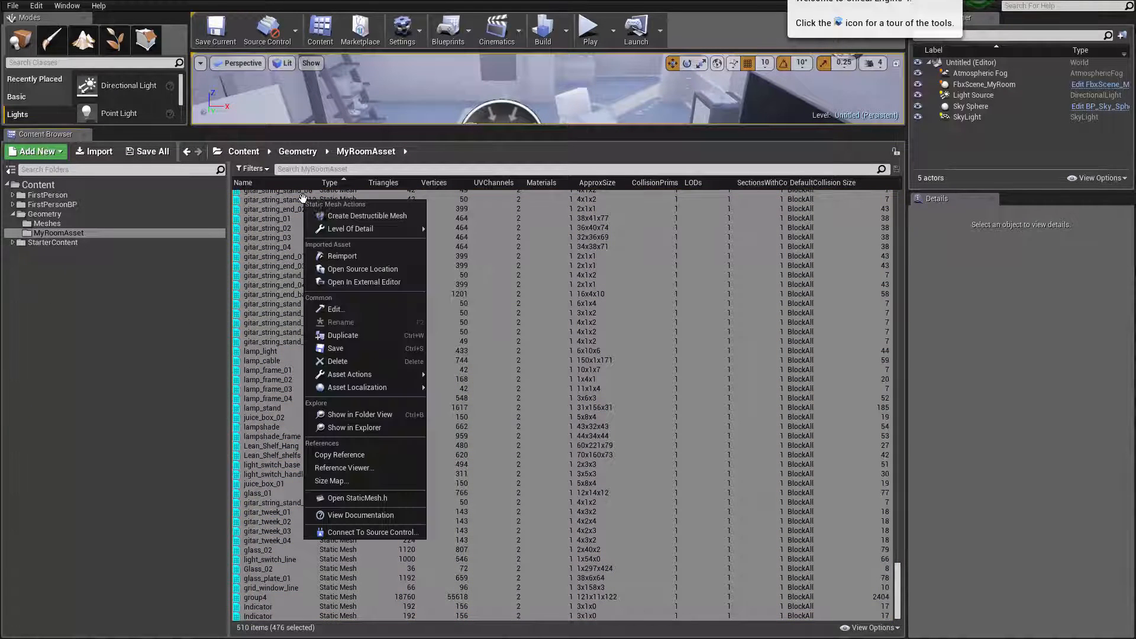
{"action": "mouse_move", "coordinate": [407, 376]}
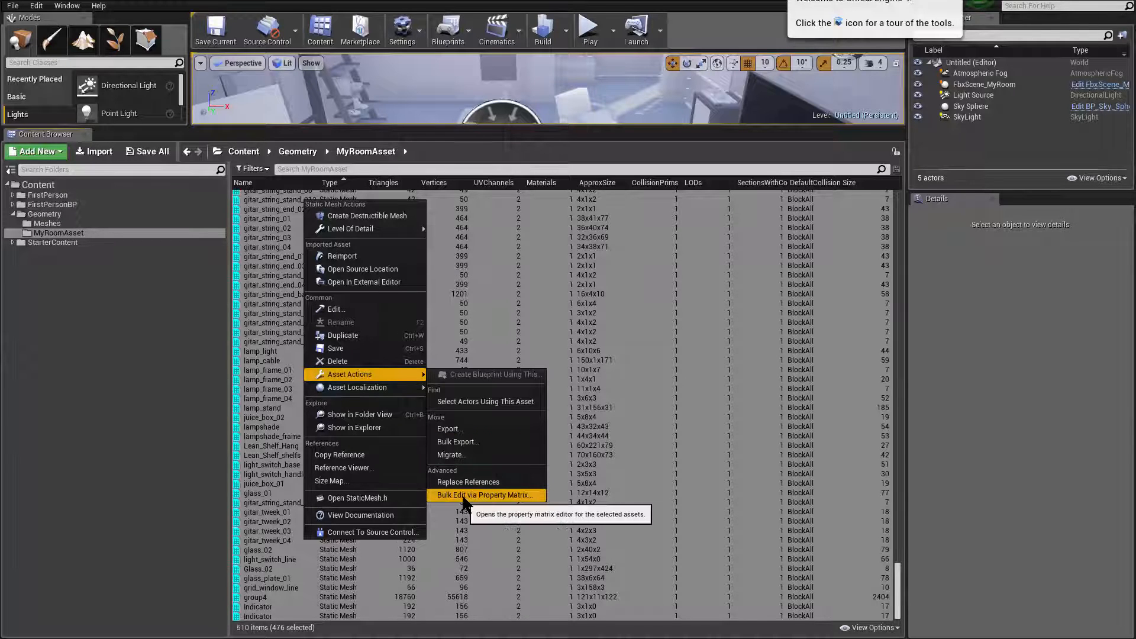
{"action": "left_click", "coordinate": [483, 496]}
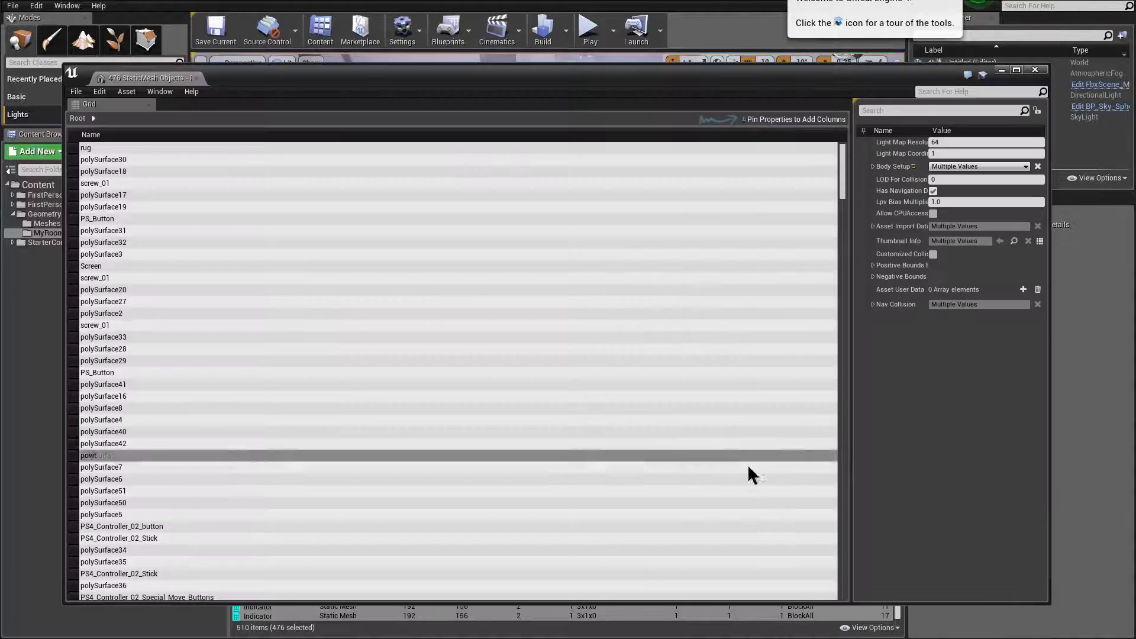
Select every mesh in the Property Matrix, from rug to the last Indicator
{"action": "left_click_drag", "start_coordinate": [628, 82], "coordinate": [627, 58]}
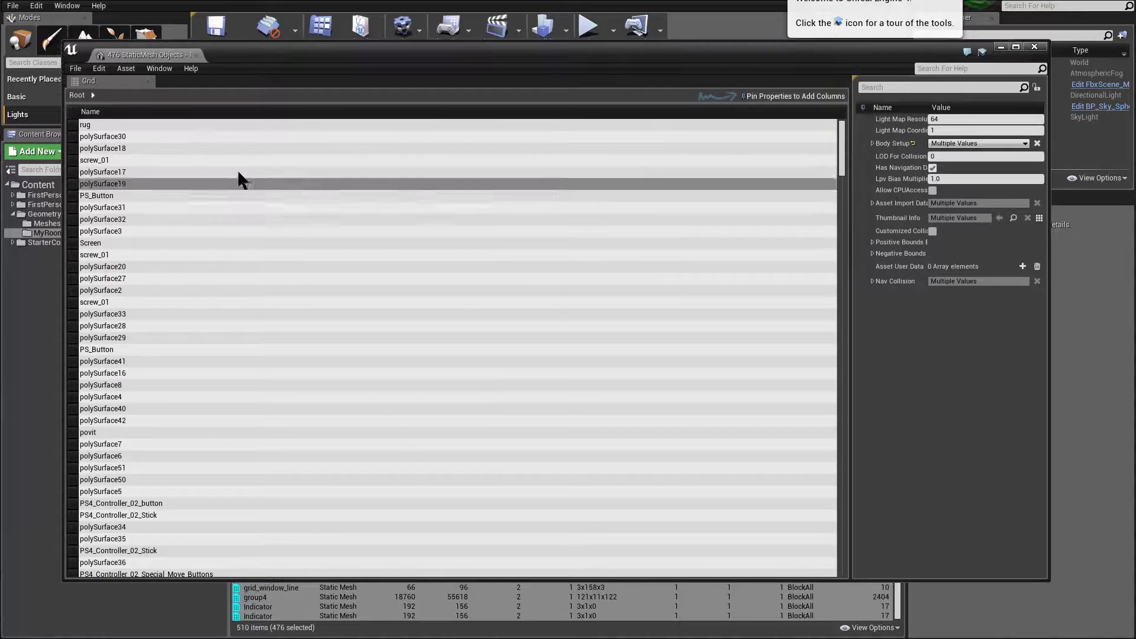
{"action": "left_click", "coordinate": [273, 123]}
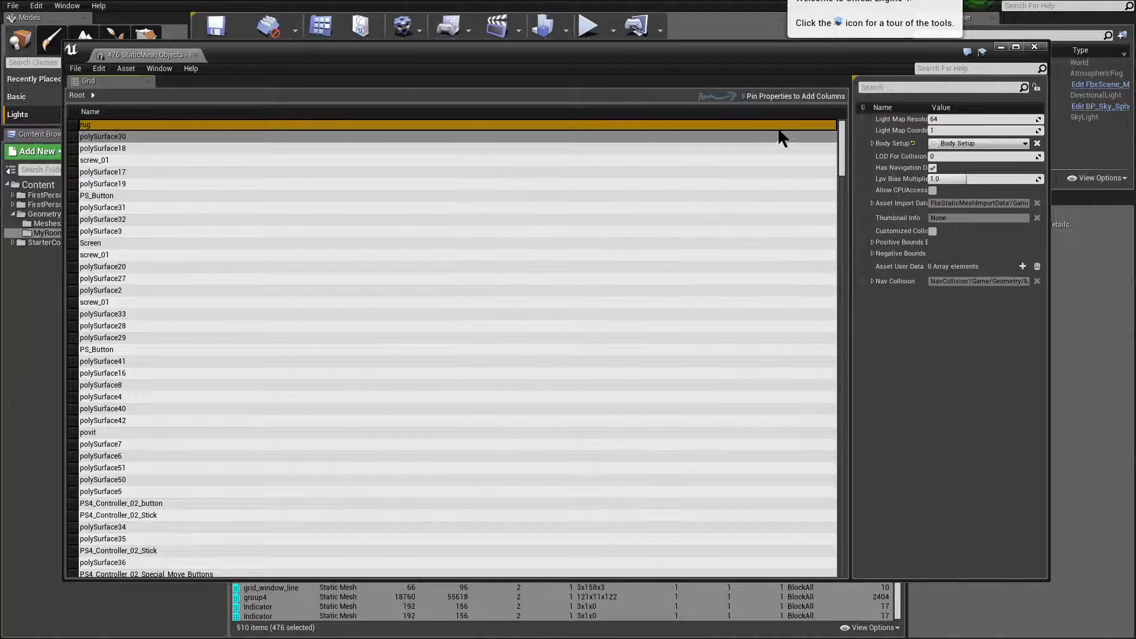
{"action": "left_click_drag", "start_coordinate": [843, 172], "coordinate": [818, 560]}
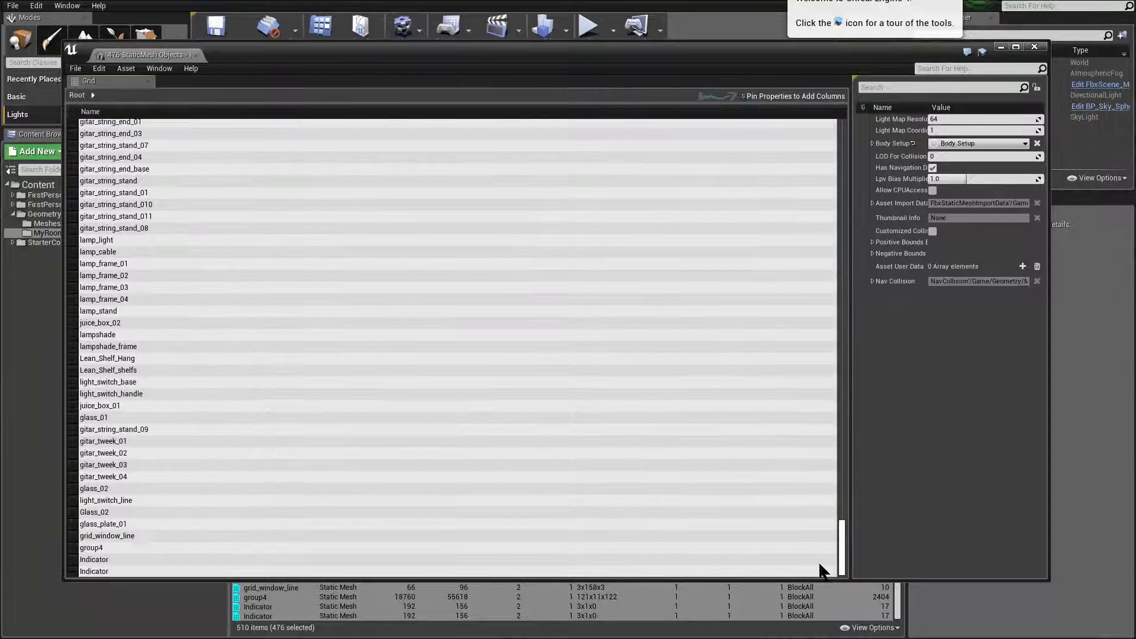
{"action": "left_click", "coordinate": [115, 573], "text": "shift"}
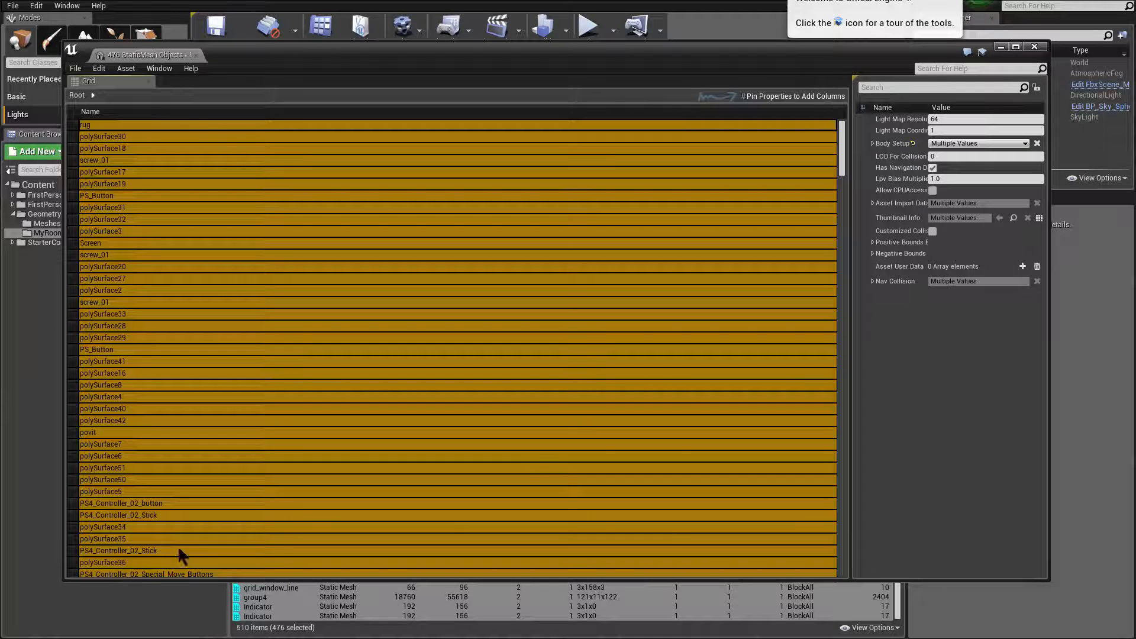
{"action": "left_click_drag", "start_coordinate": [842, 156], "coordinate": [885, 87]}
Filter the mesh properties by "collision" and set Collision Complexity to Use Complex Collision As Simple for all selected meshes
{"action": "left_click", "coordinate": [923, 88]}
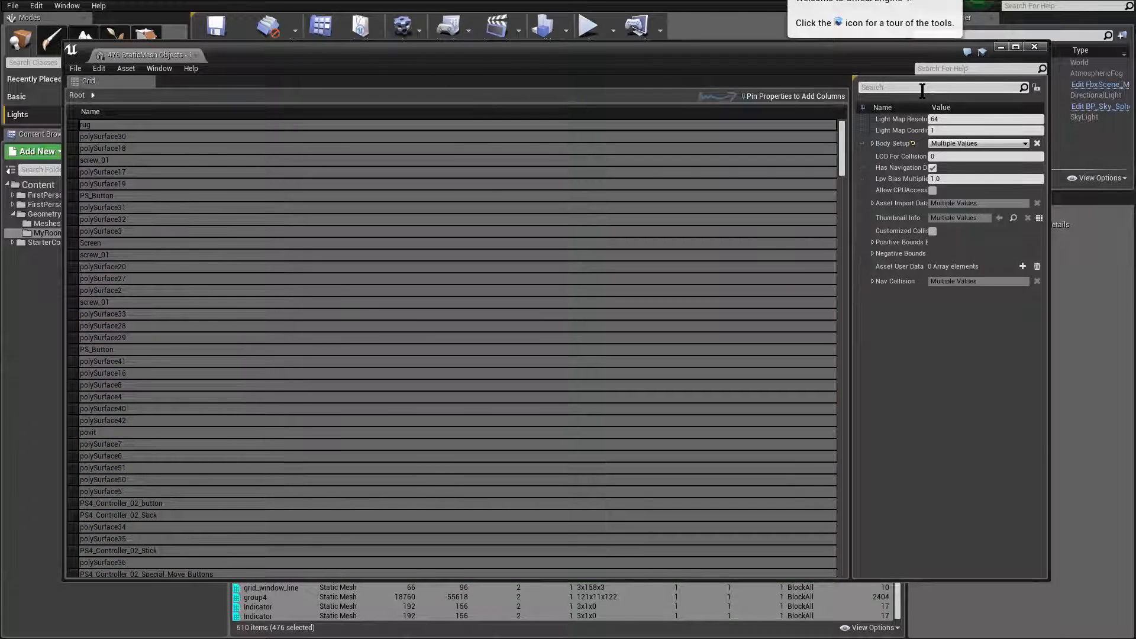
{"action": "type", "text": "collision"}
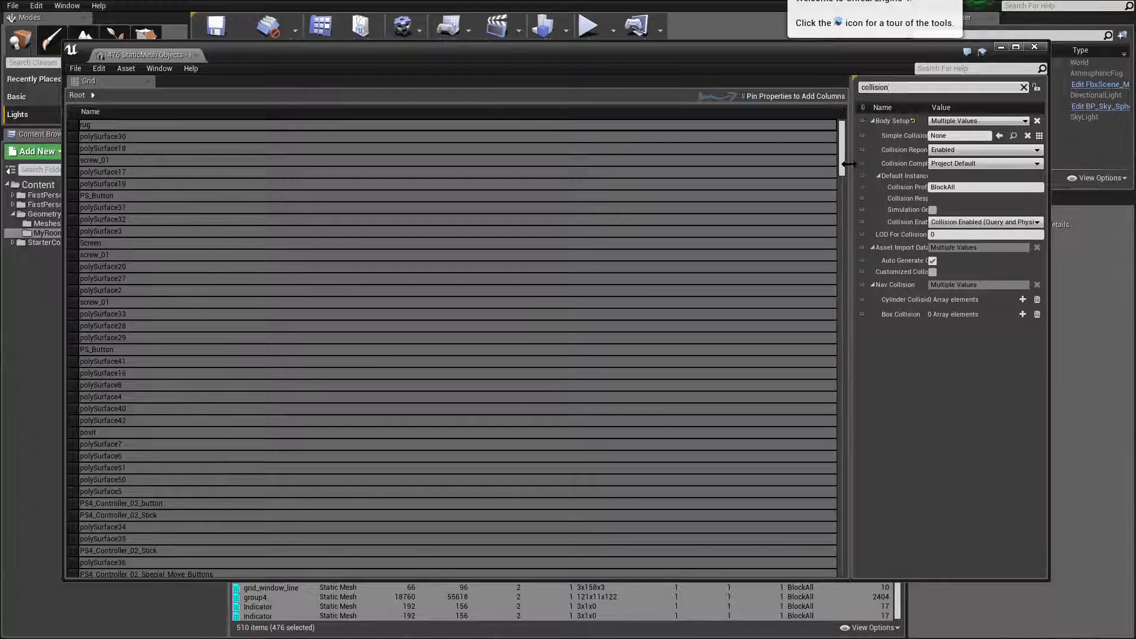
{"action": "left_click_drag", "start_coordinate": [849, 164], "coordinate": [718, 164]}
{"action": "left_click", "coordinate": [891, 163]}
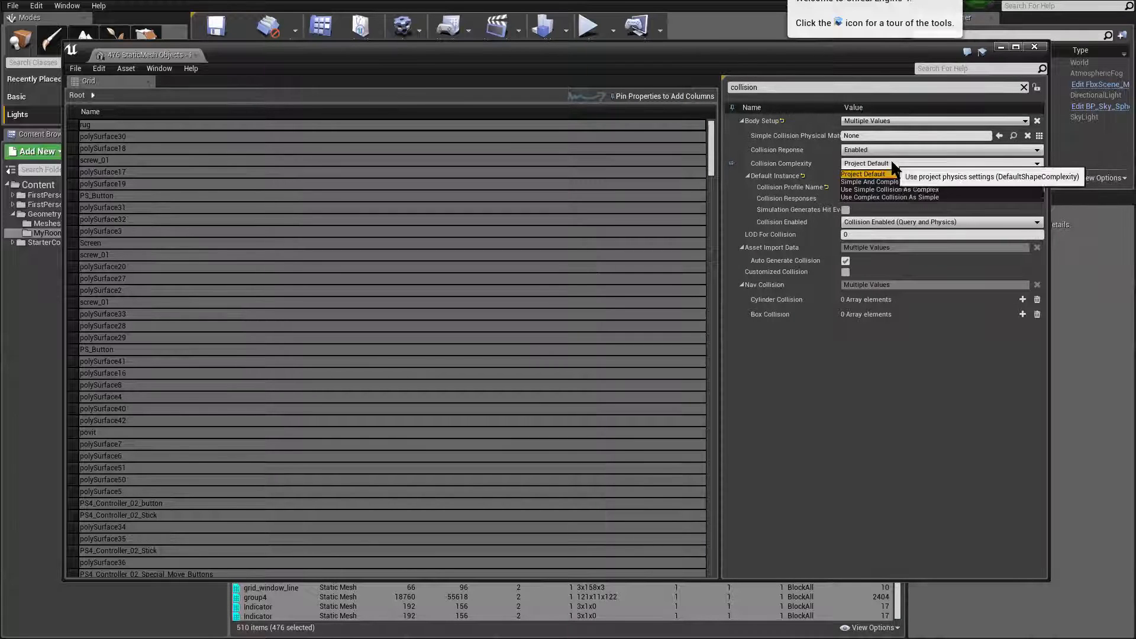
{"action": "left_click", "coordinate": [891, 197]}
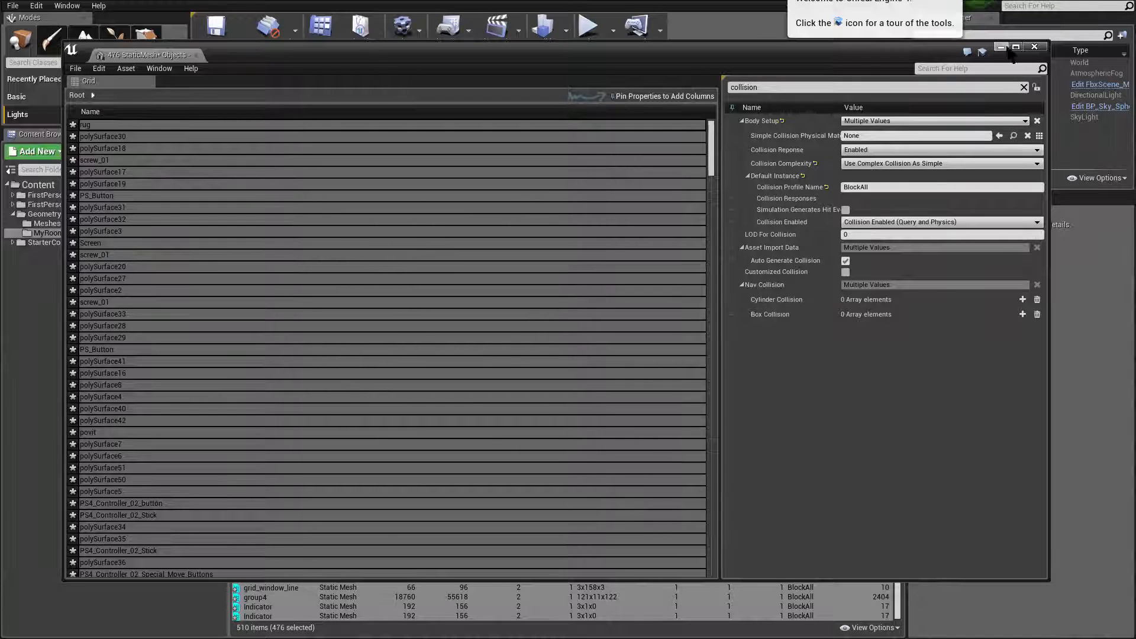
Close the Property Matrix and save all modified assets
{"action": "left_click", "coordinate": [1034, 46]}
{"action": "left_click", "coordinate": [149, 151]}
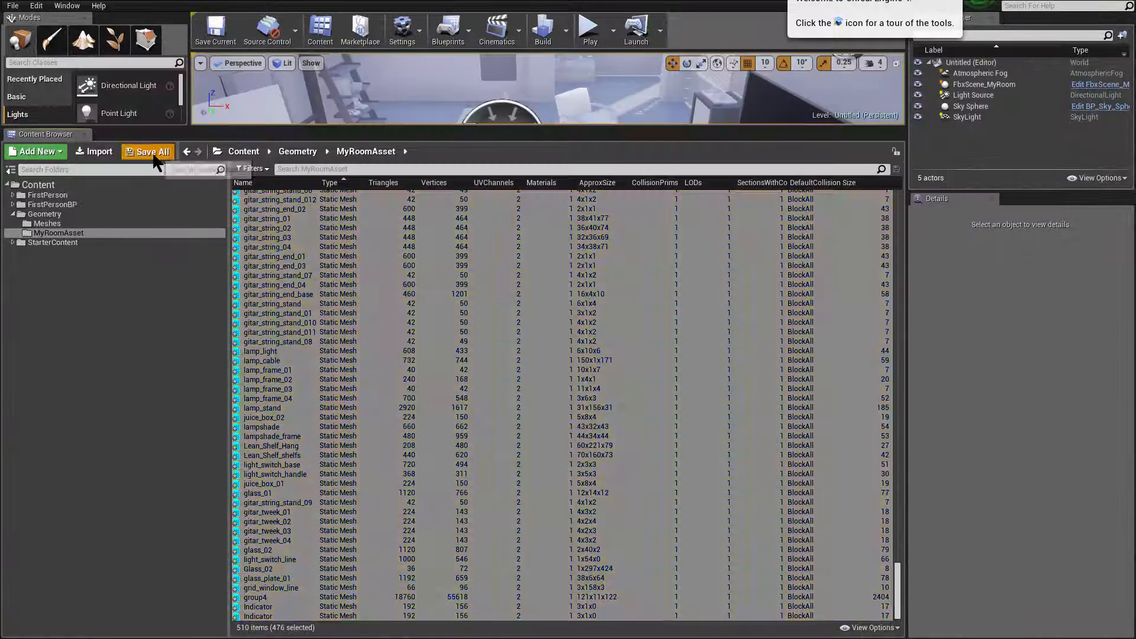
{"action": "left_click", "coordinate": [654, 458]}
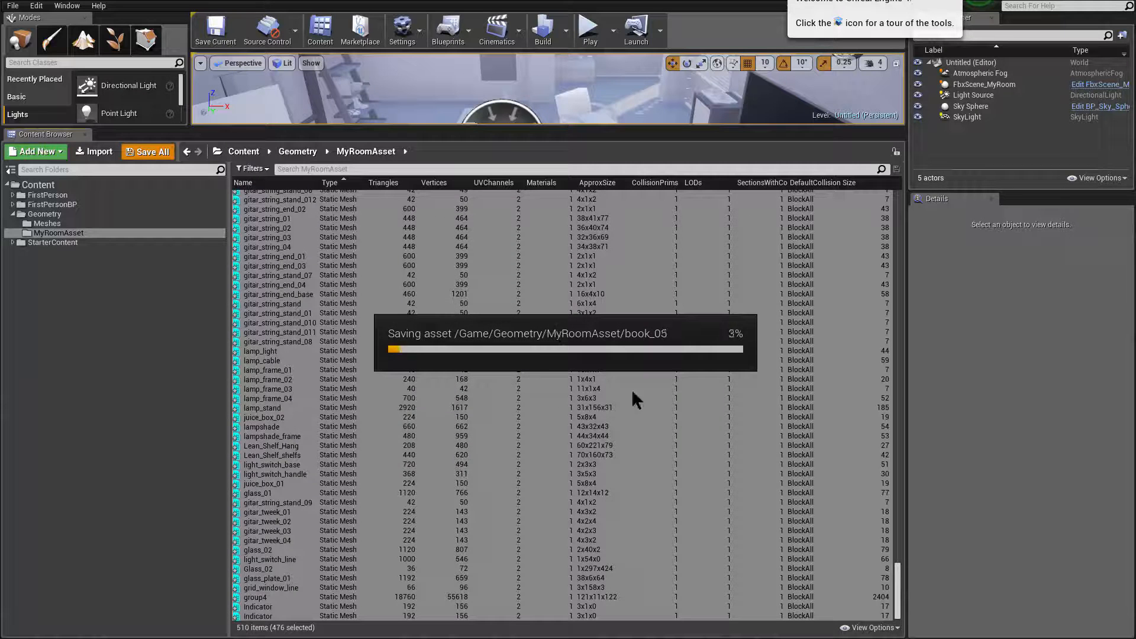
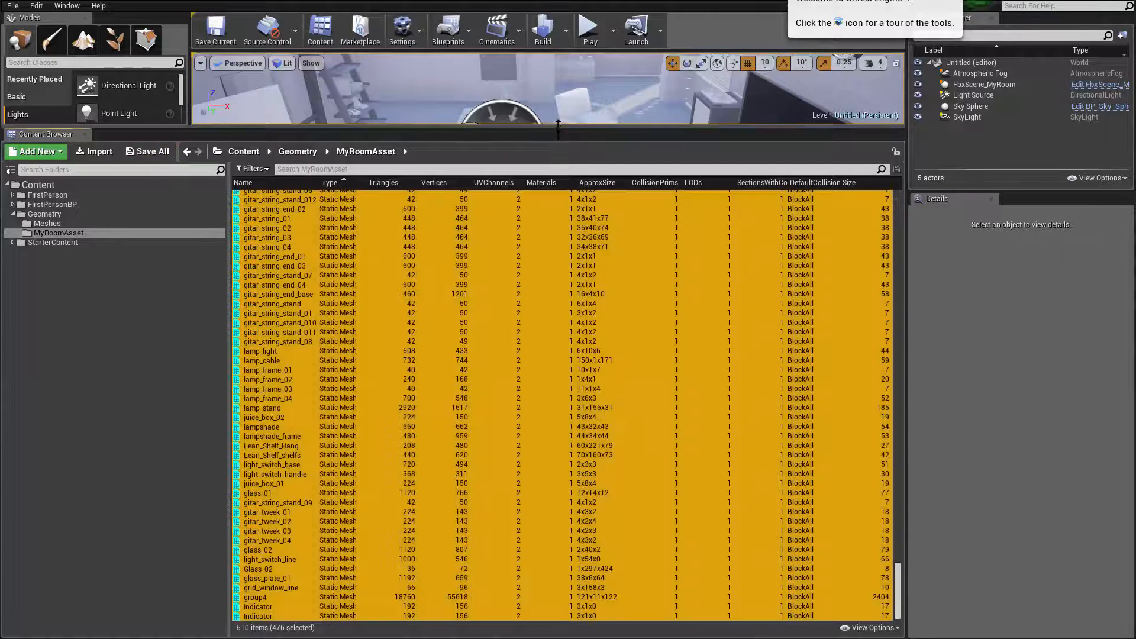
Enlarge the viewport and start play from the floor beside the coffee table, taking control of the character
{"action": "left_click_drag", "start_coordinate": [558, 127], "coordinate": [580, 435]}
{"action": "left_click", "coordinate": [651, 317]}
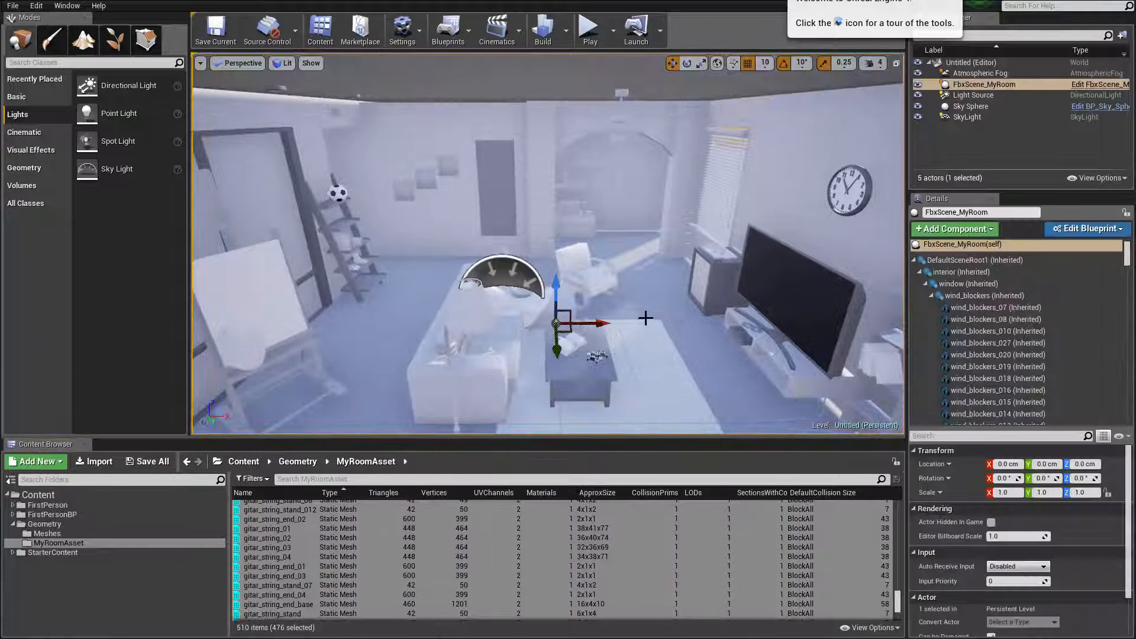
{"action": "right_click", "coordinate": [645, 315]}
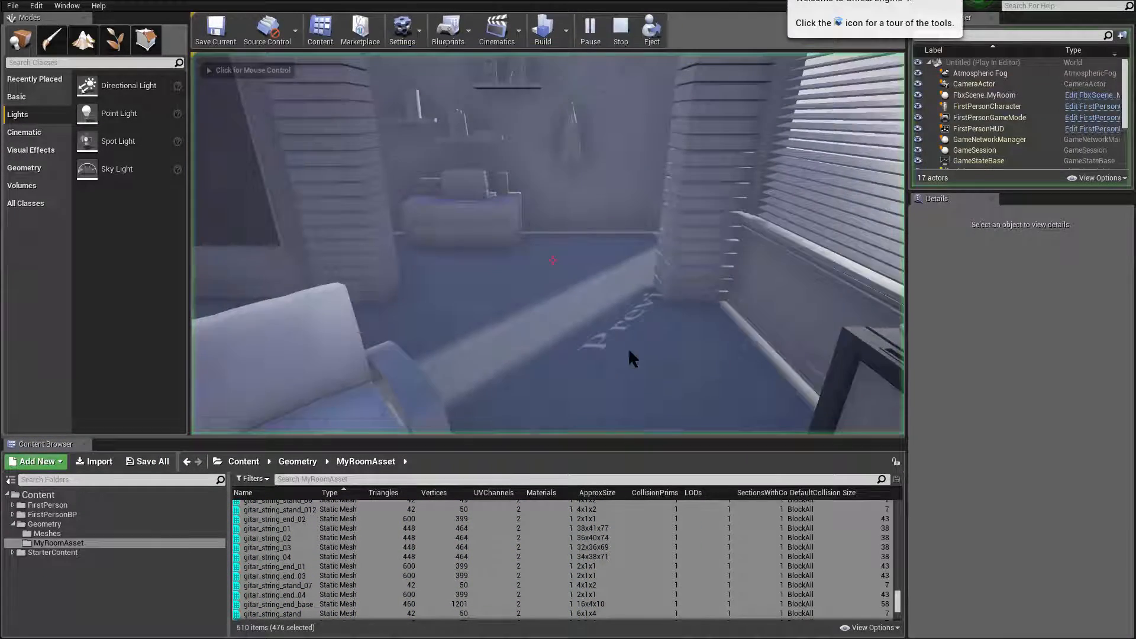
{"action": "left_click", "coordinate": [627, 347]}
Walk around the room to test collision with the furniture and walls, and stop the play session
{"action": "key", "text": "w"}
{"action": "key", "text": "w"}
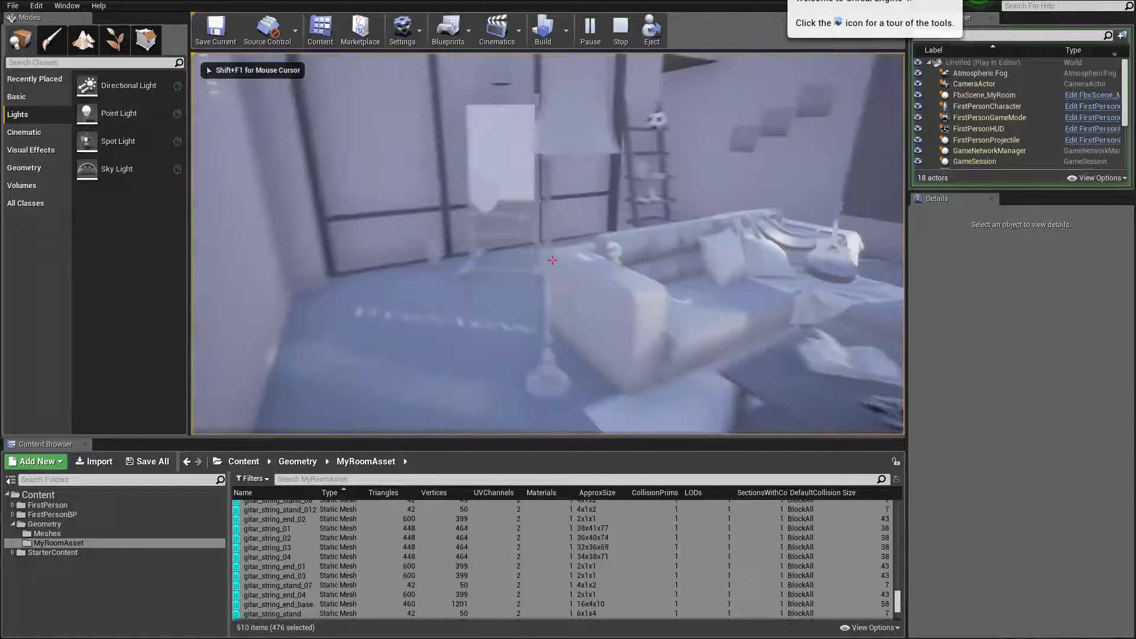
{"action": "key", "text": "w"}
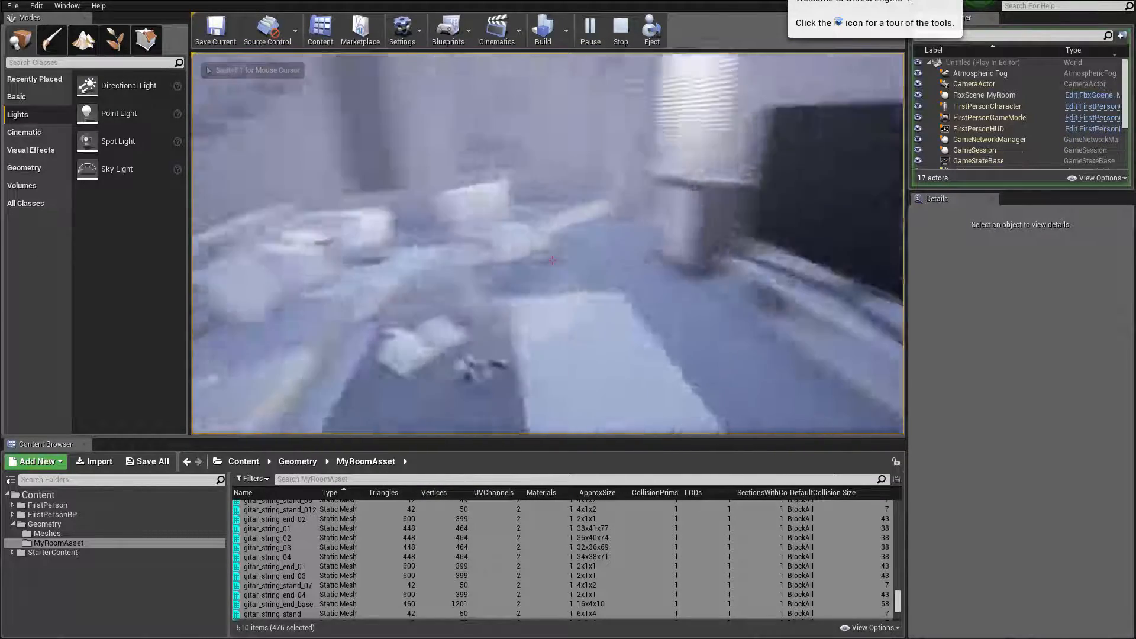
{"action": "key", "text": "w"}
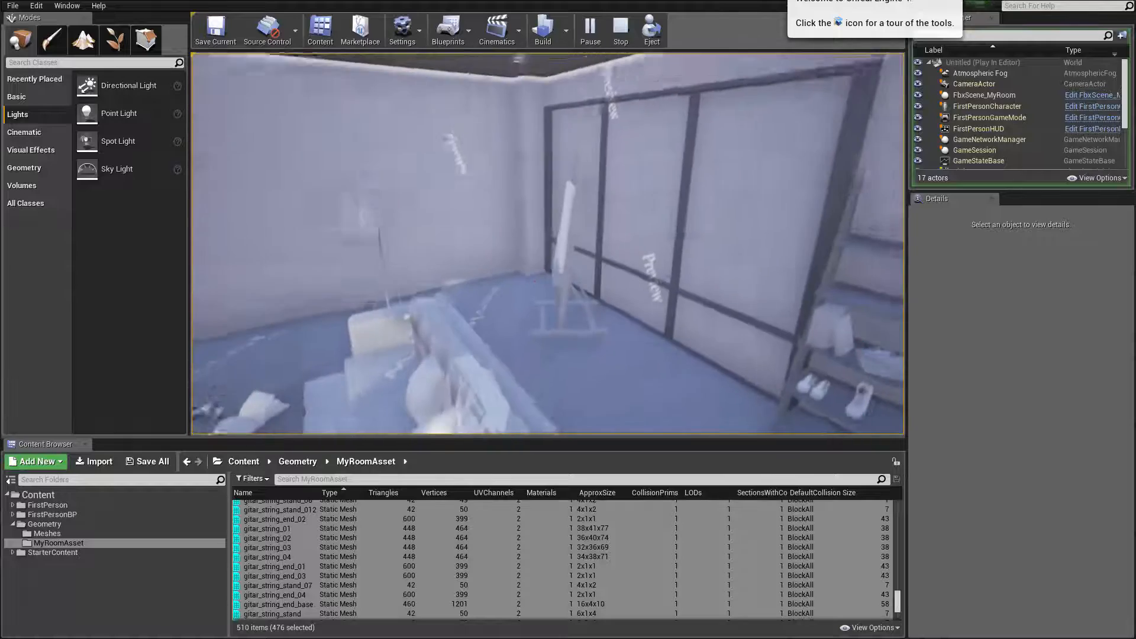
{"action": "key", "text": "w"}
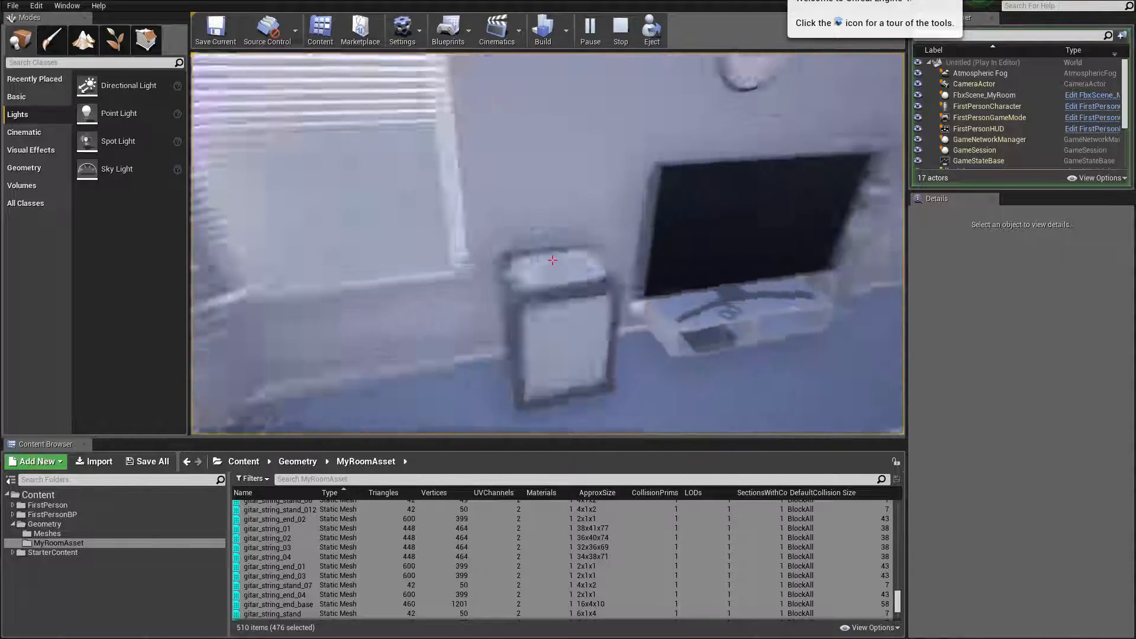
{"action": "key", "text": "w"}
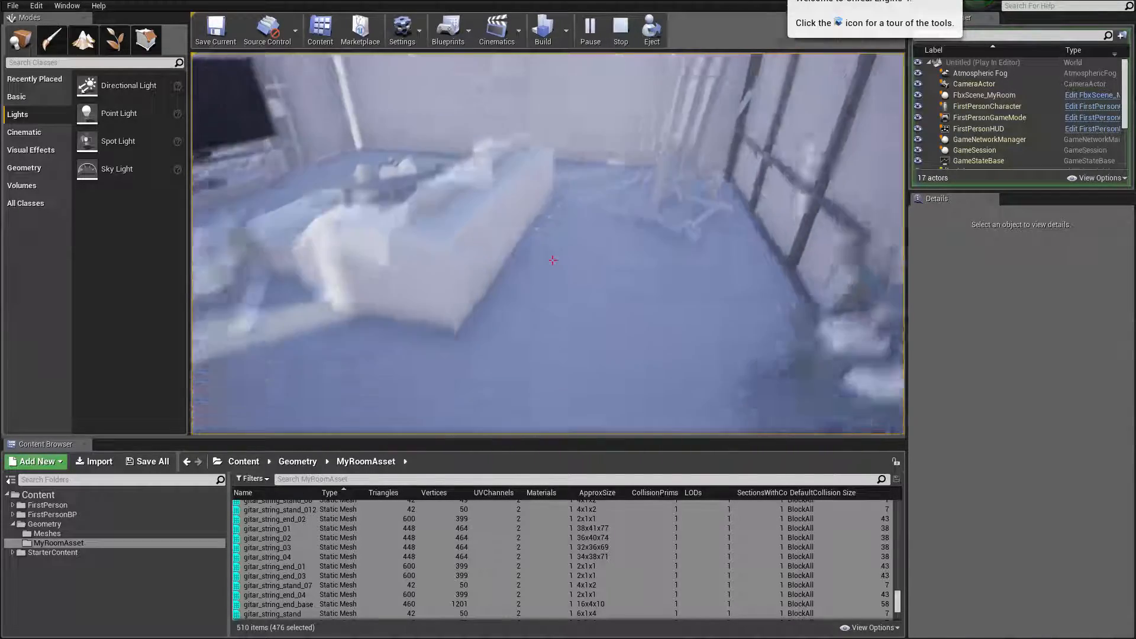
{"action": "key", "text": "w"}
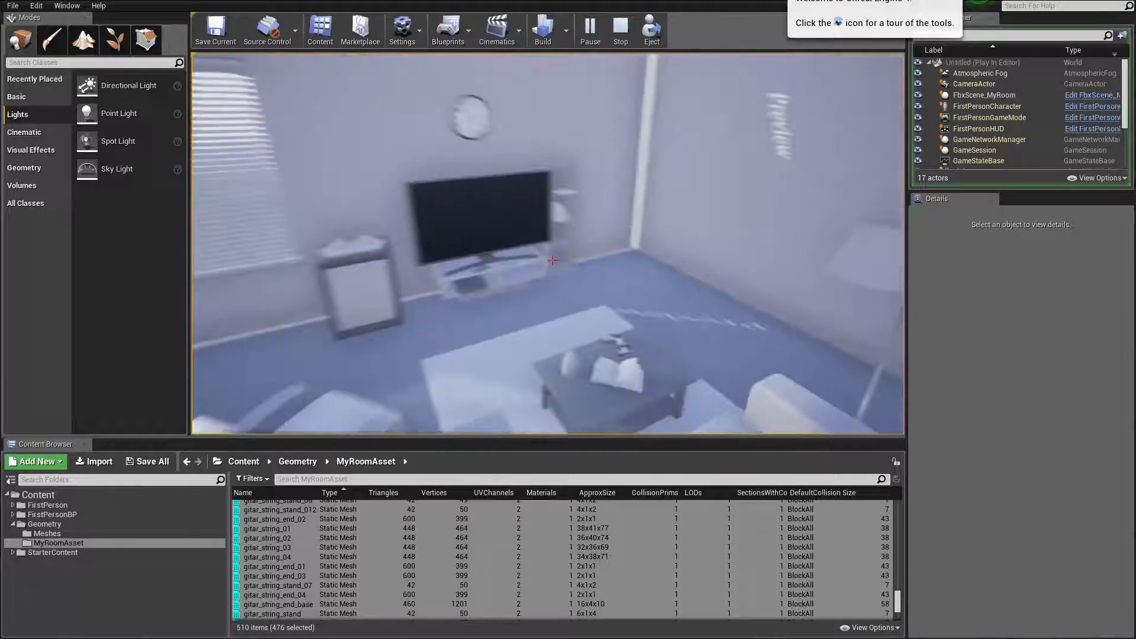
{"action": "key", "text": "w"}
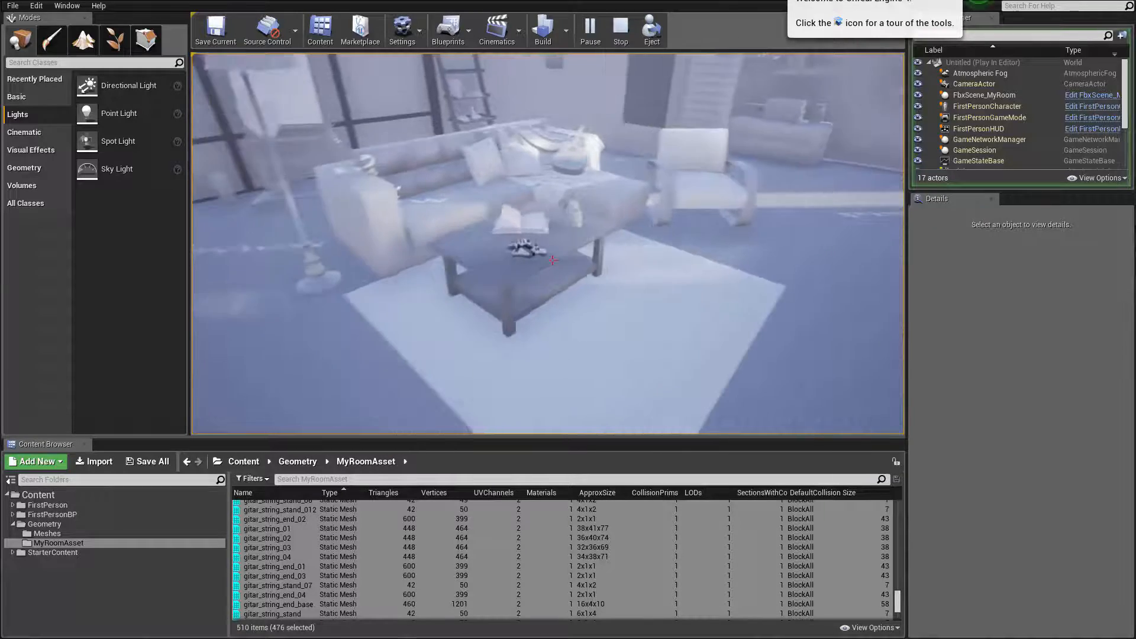
{"action": "key", "text": "Escape"}
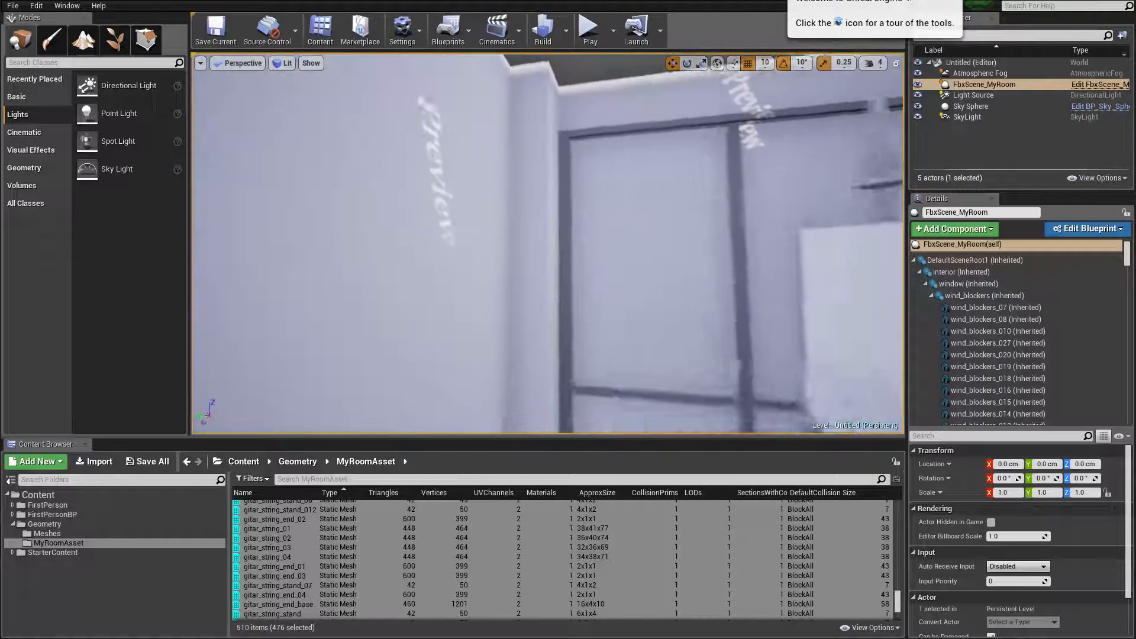
Build only the lighting for the level at Preview quality and look over the room
{"action": "right_click", "coordinate": [382, 264]}
{"action": "right_click_drag", "start_coordinate": [396, 259], "coordinate": [533, 332]}
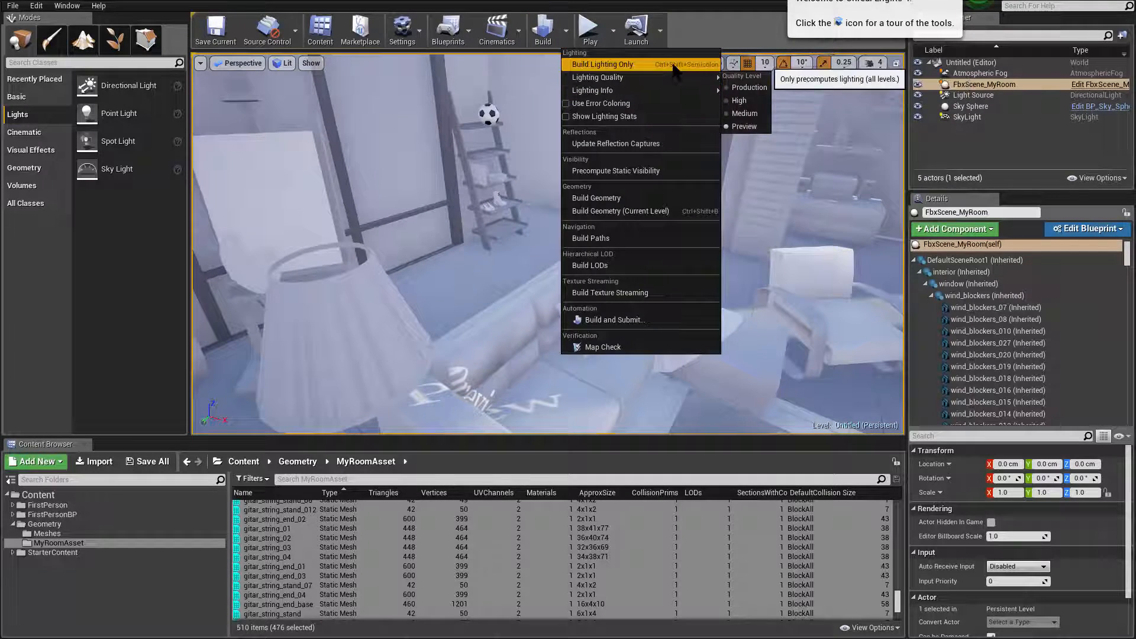
{"action": "left_click", "coordinate": [674, 65]}
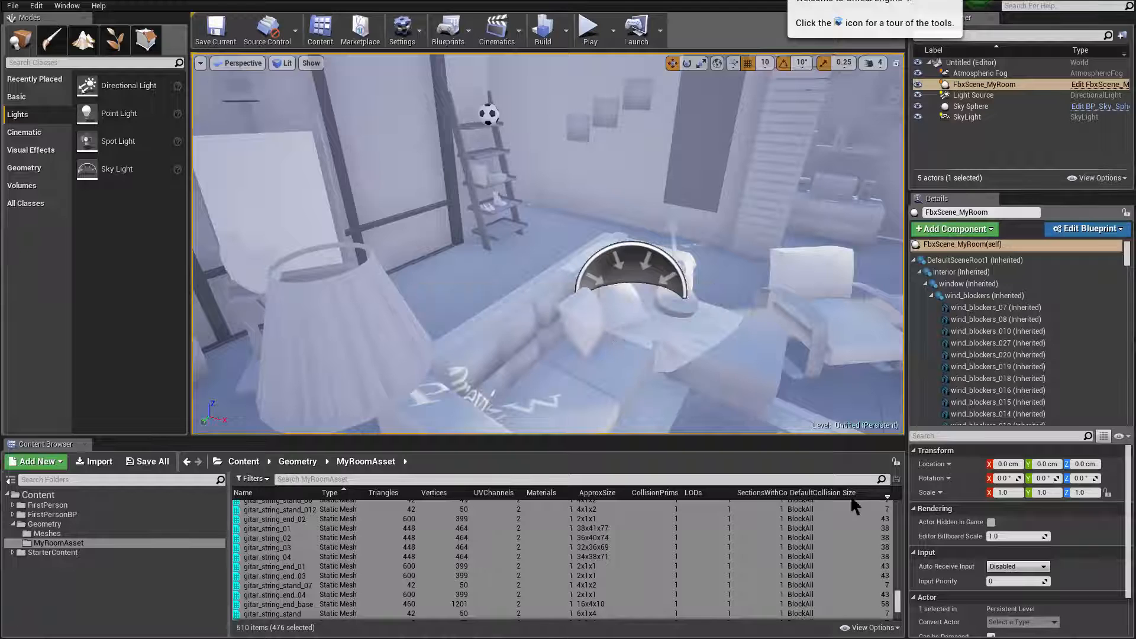
{"action": "right_click_drag", "start_coordinate": [743, 318], "coordinate": [670, 231]}
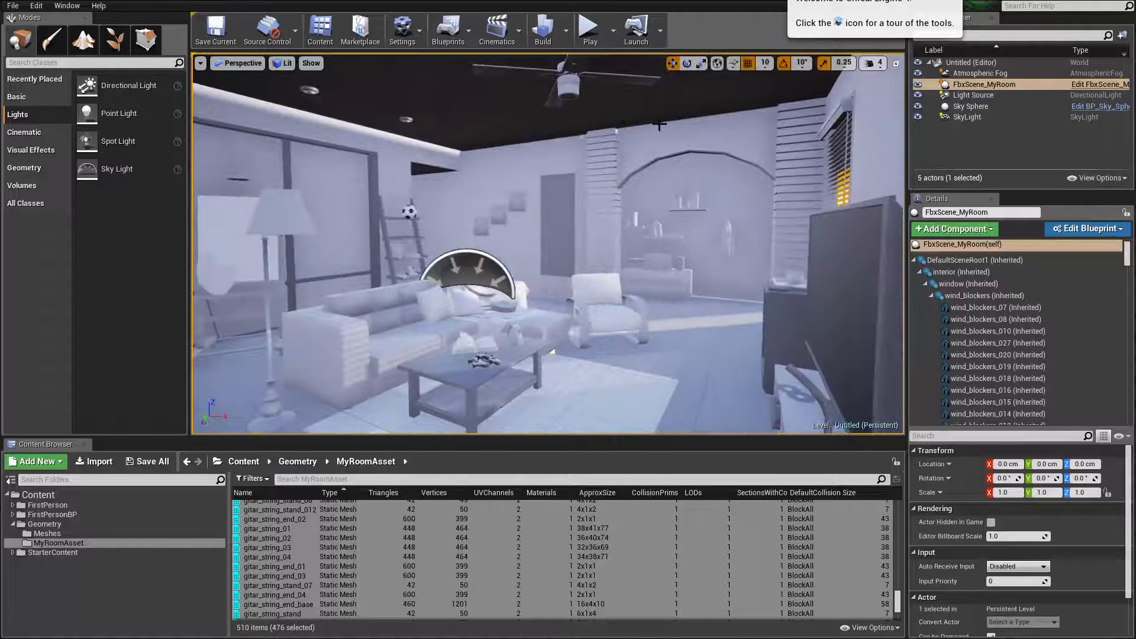
Enlarge the property area for the FbxScene_MyRoom actor and examine the mobility setting of its DefaultSceneRoot1 component
{"action": "left_click", "coordinate": [983, 84]}
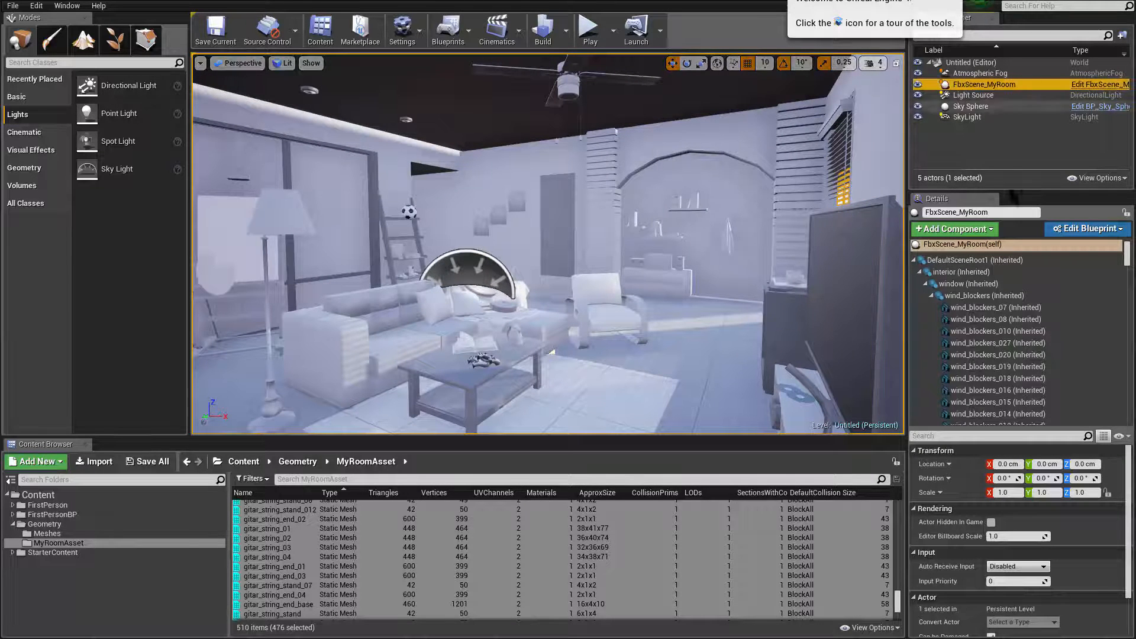
{"action": "left_click", "coordinate": [970, 243]}
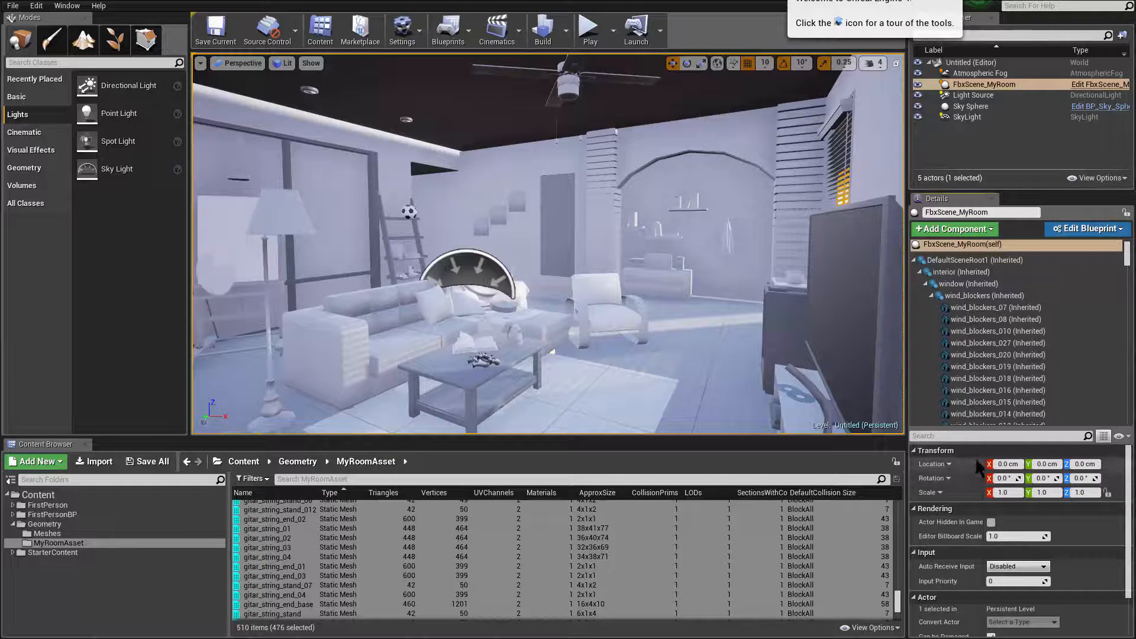
{"action": "left_click", "coordinate": [970, 107]}
{"action": "left_click", "coordinate": [979, 85]}
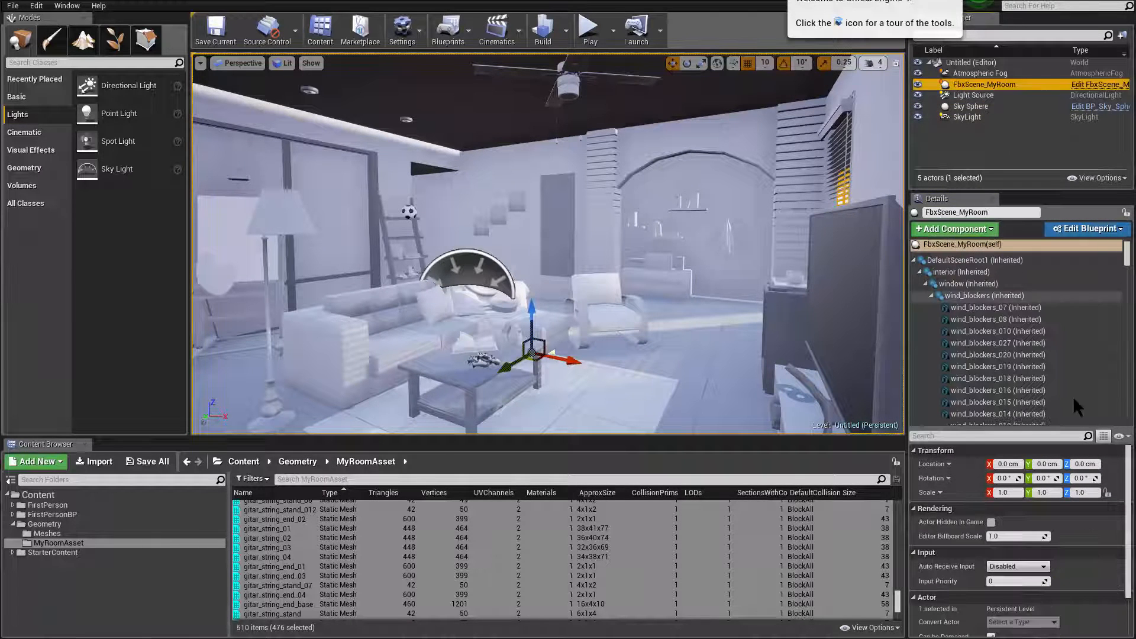
{"action": "left_click_drag", "start_coordinate": [999, 426], "coordinate": [1003, 322]}
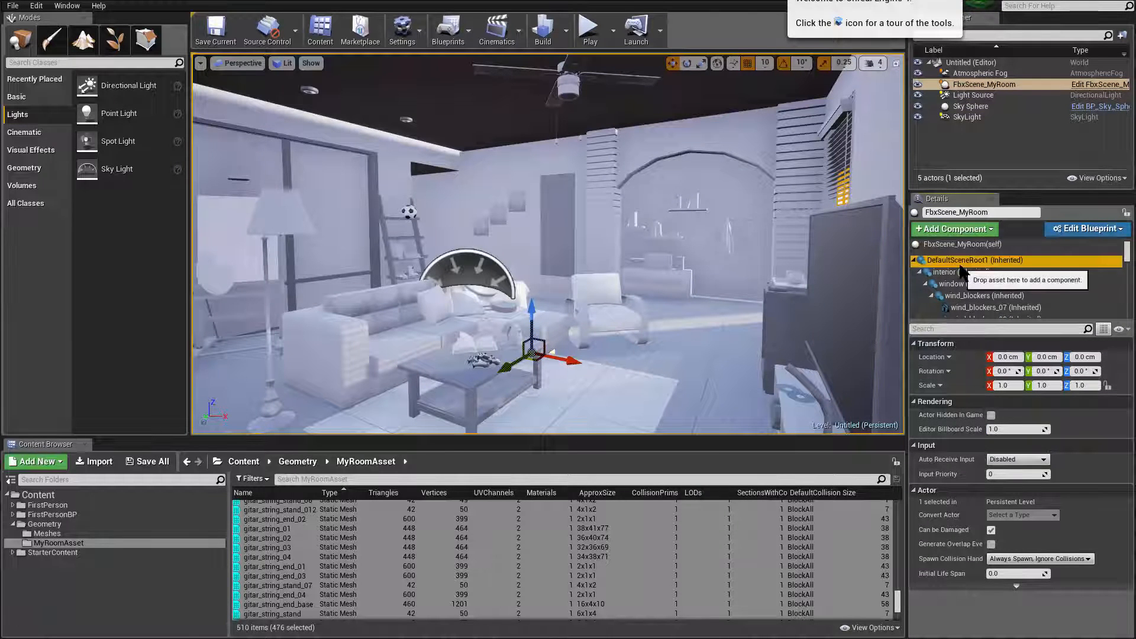
{"action": "left_click", "coordinate": [994, 260]}
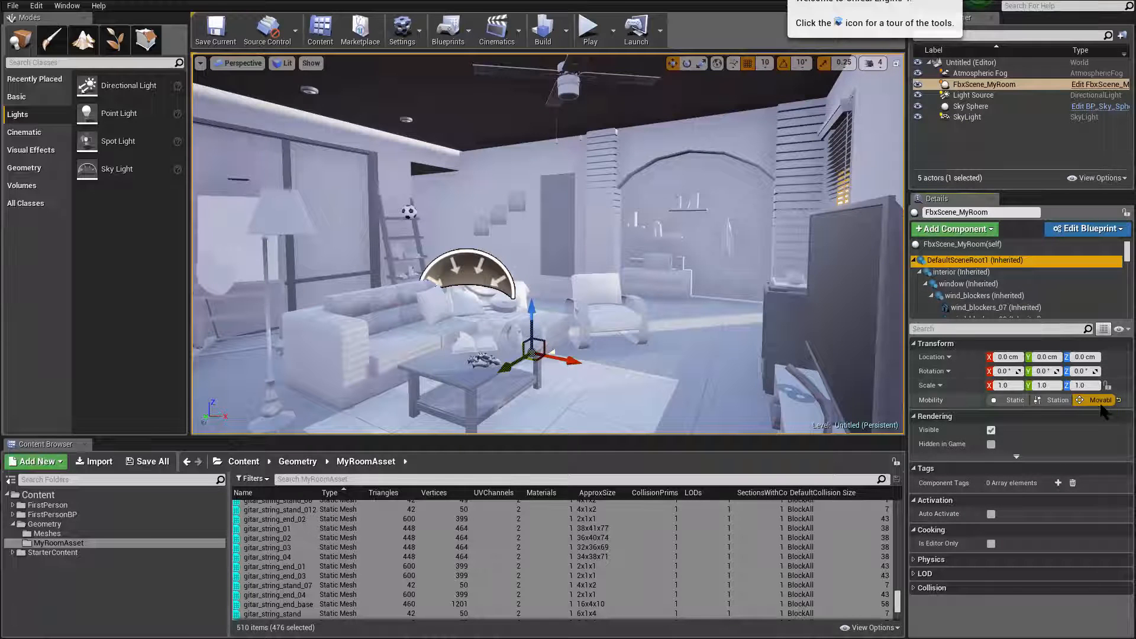
Frame the whole FbxScene_MyRoom actor in the viewport and check its DefaultSceneRoot1 component's mobility again
{"action": "left_click", "coordinate": [976, 244]}
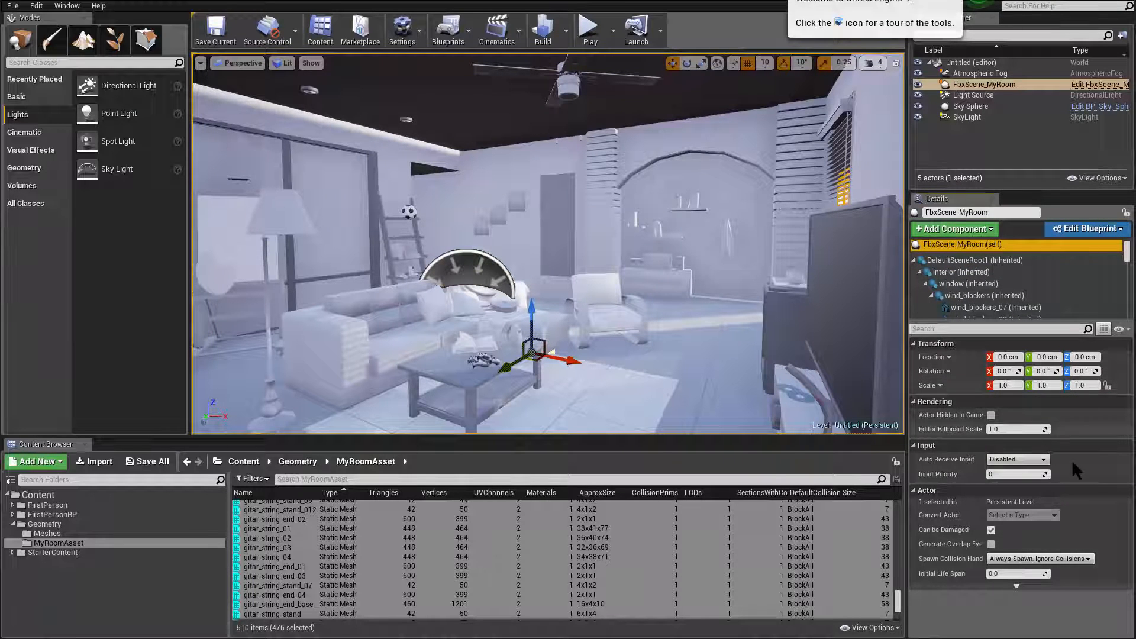
{"action": "key", "text": "f"}
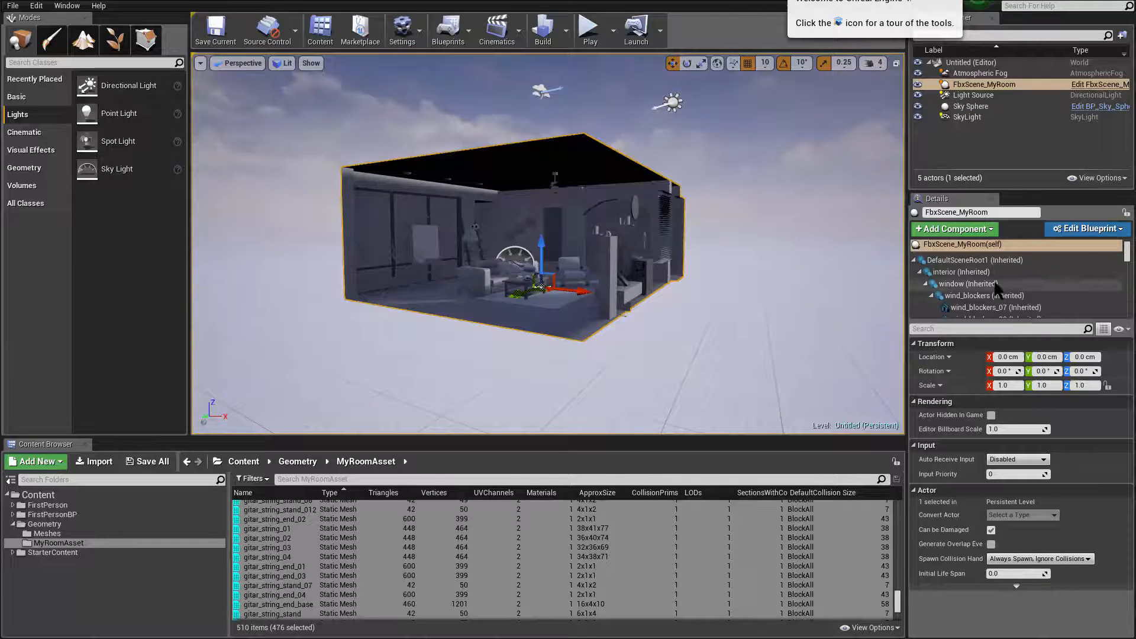
{"action": "left_click", "coordinate": [979, 260]}
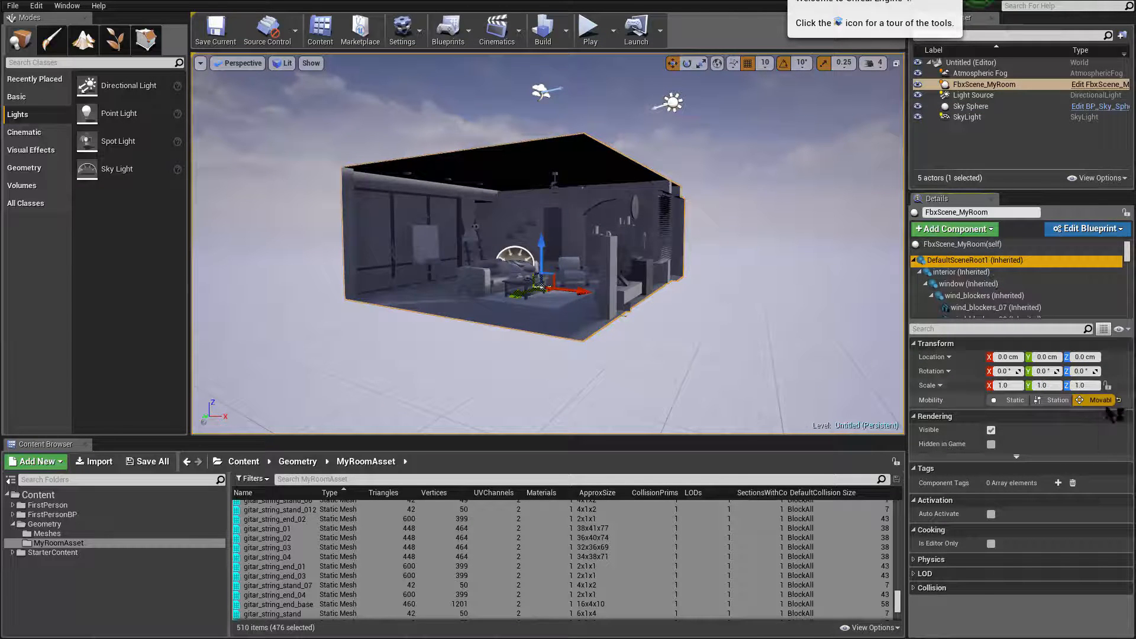
Play the level from inside the room, walk around inspecting the walls, ceiling and furniture, and stop the session
{"action": "key", "text": "w"}
{"action": "right_click_drag", "start_coordinate": [591, 248], "coordinate": [691, 166]}
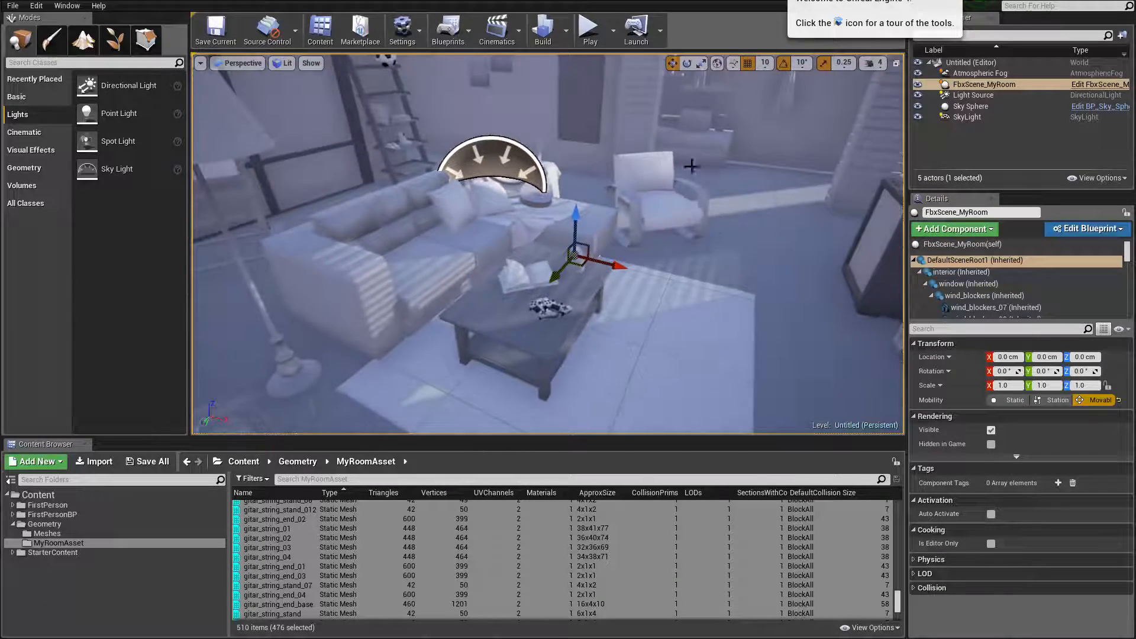
{"action": "left_click", "coordinate": [596, 57]}
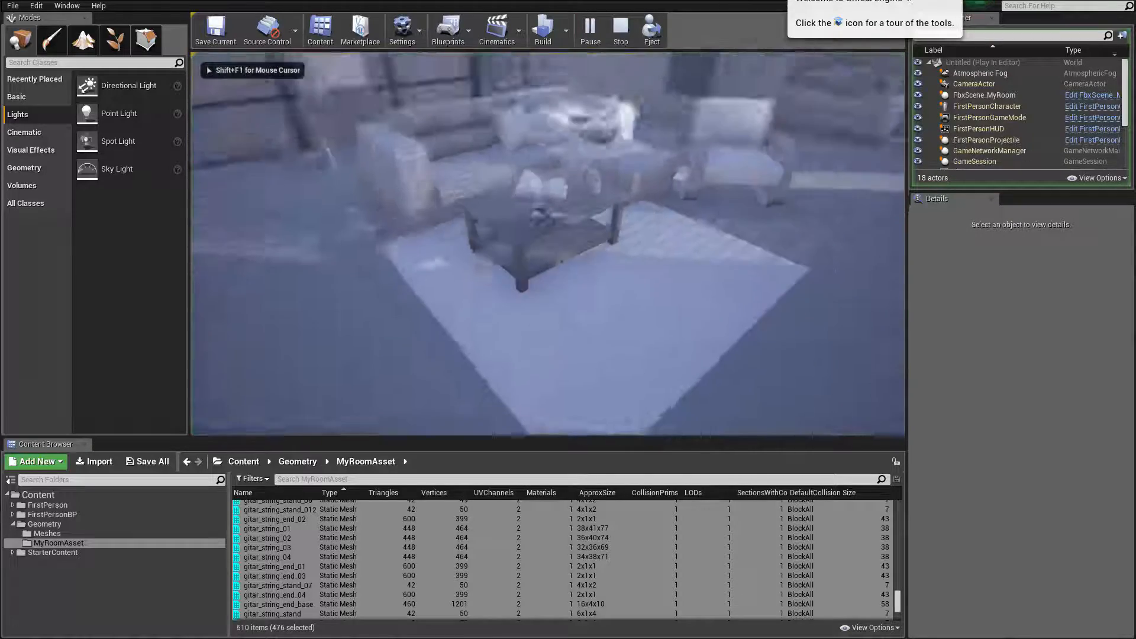
{"action": "key", "text": "w"}
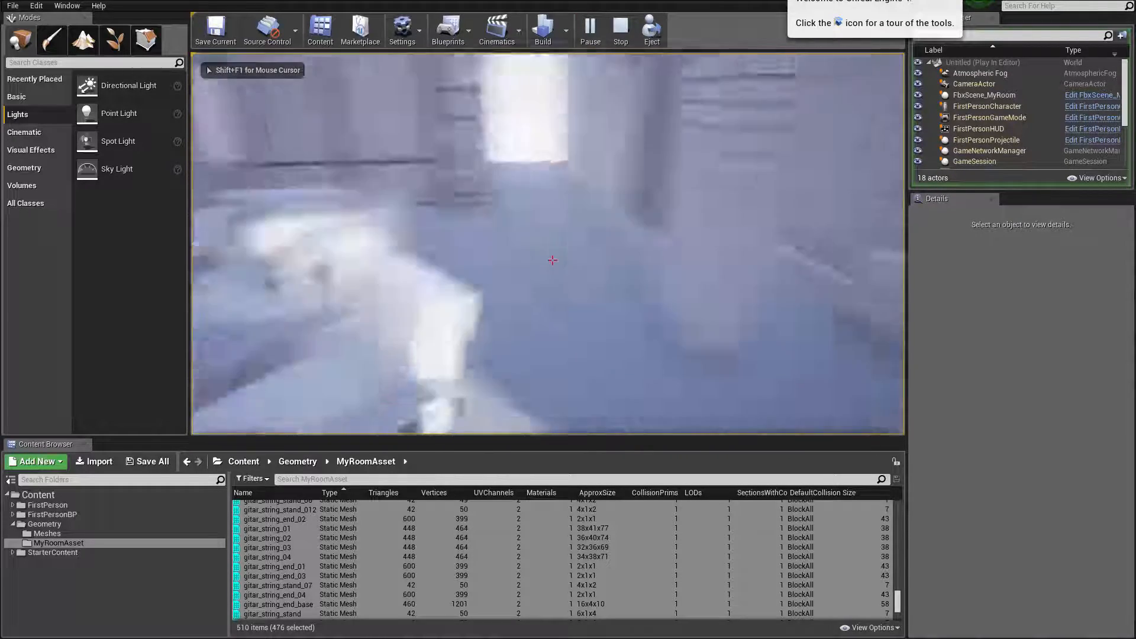
{"action": "key", "text": "w"}
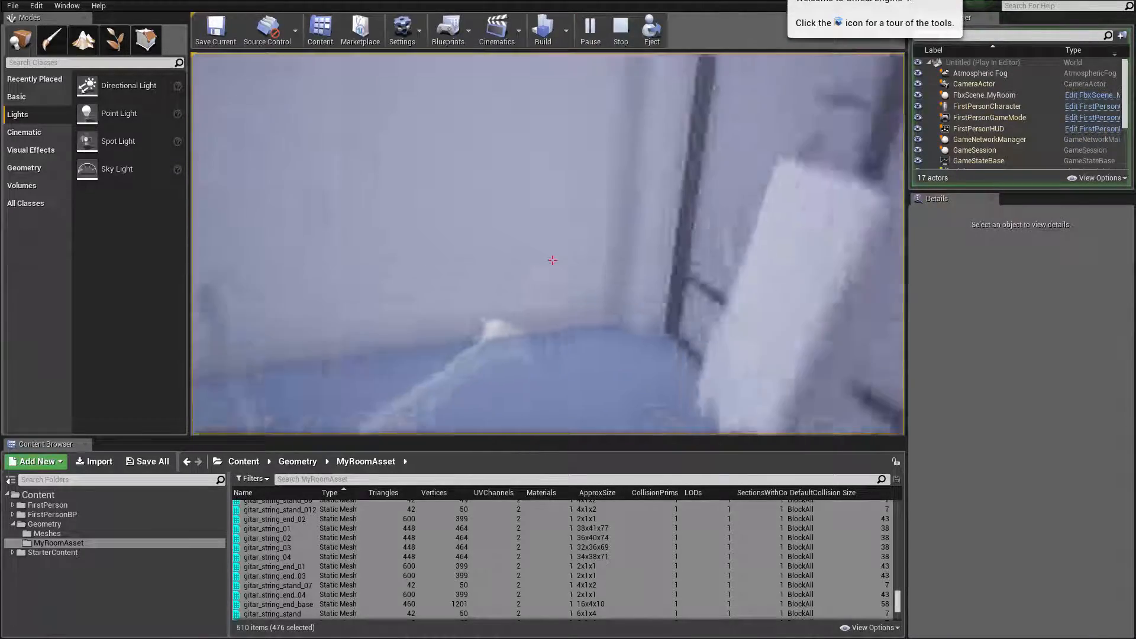
{"action": "key", "text": "w"}
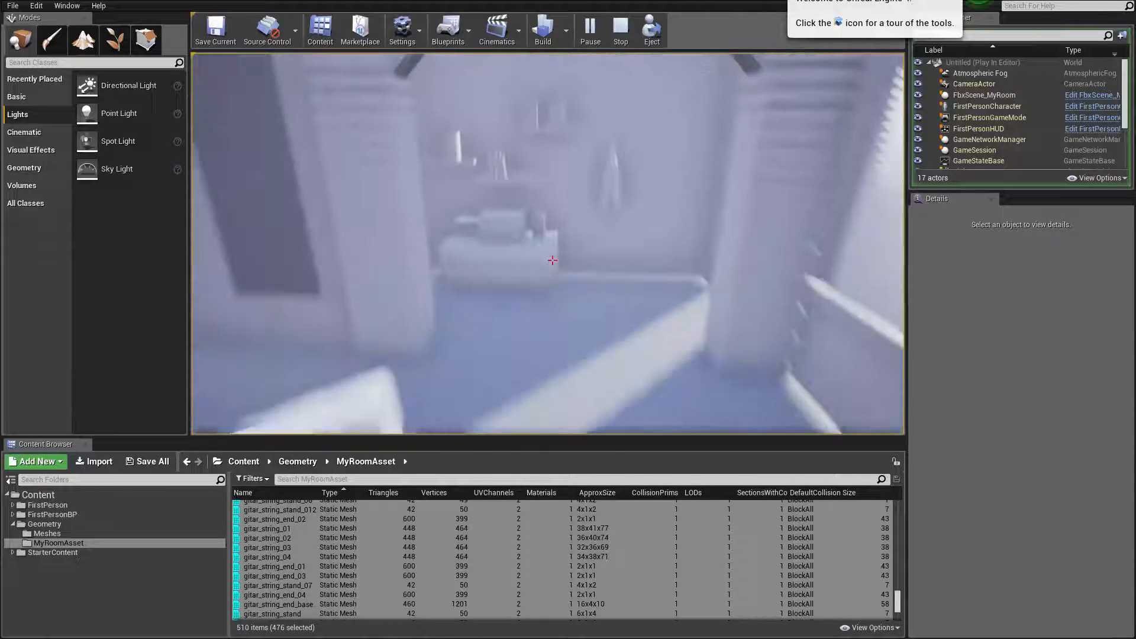
{"action": "key", "text": "w"}
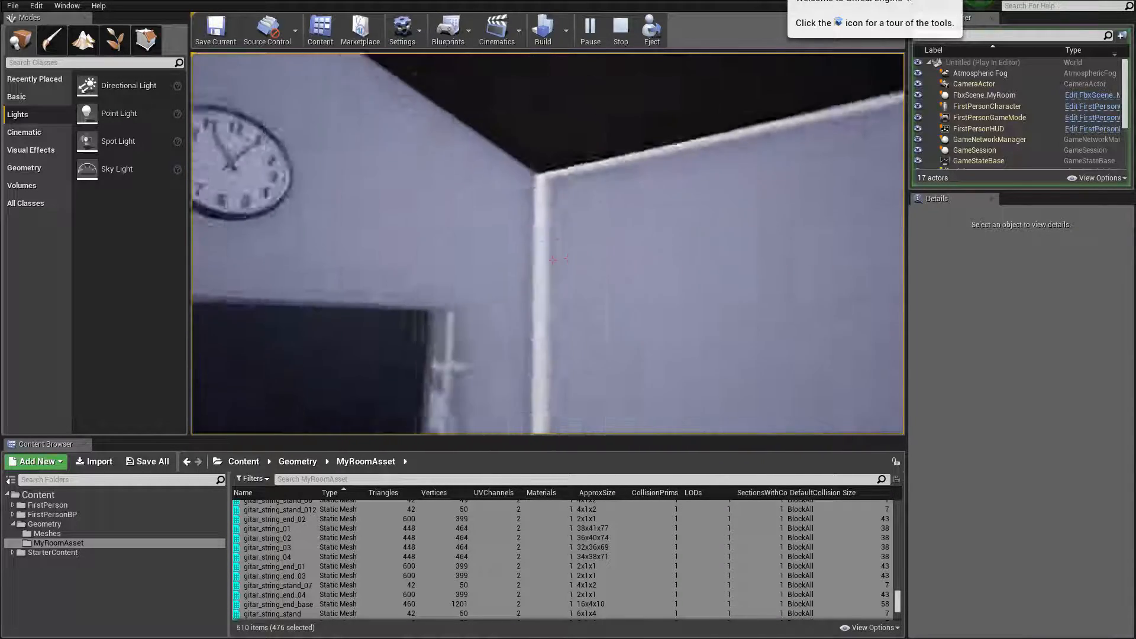
{"action": "key", "text": "w"}
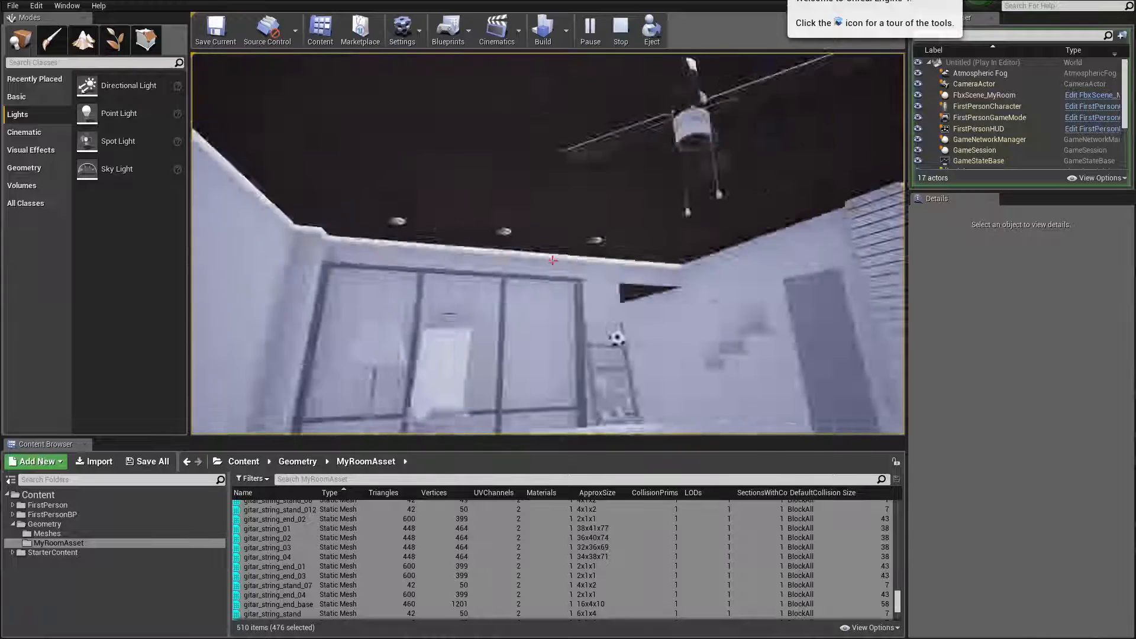
{"action": "key", "text": "w"}
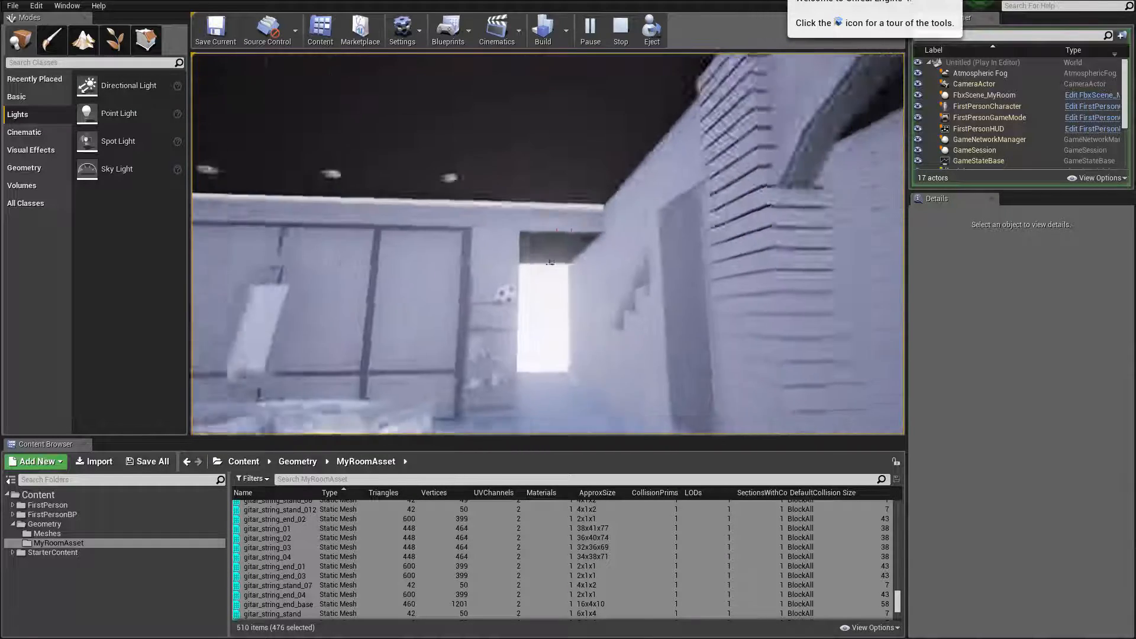
{"action": "key", "text": "w"}
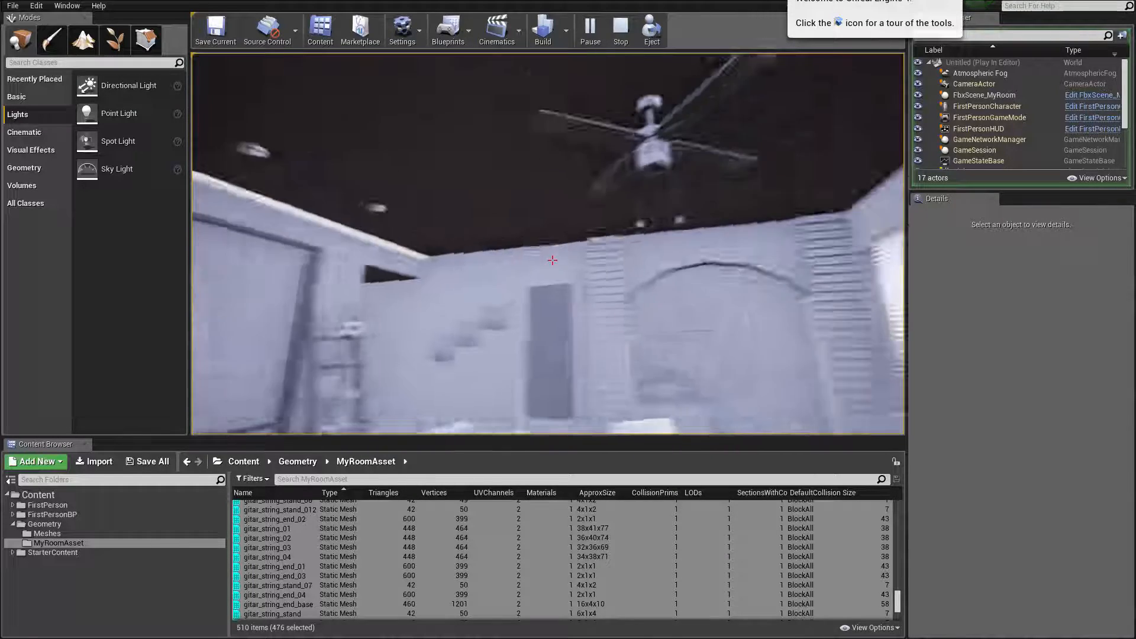
{"action": "key", "text": "w"}
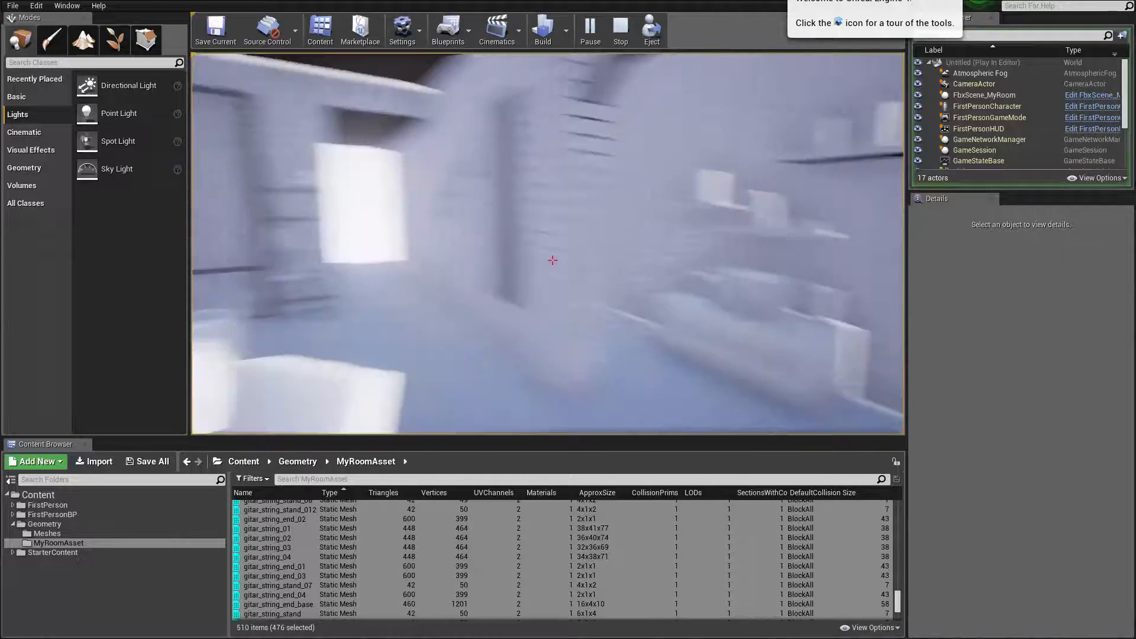
{"action": "key", "text": "w"}
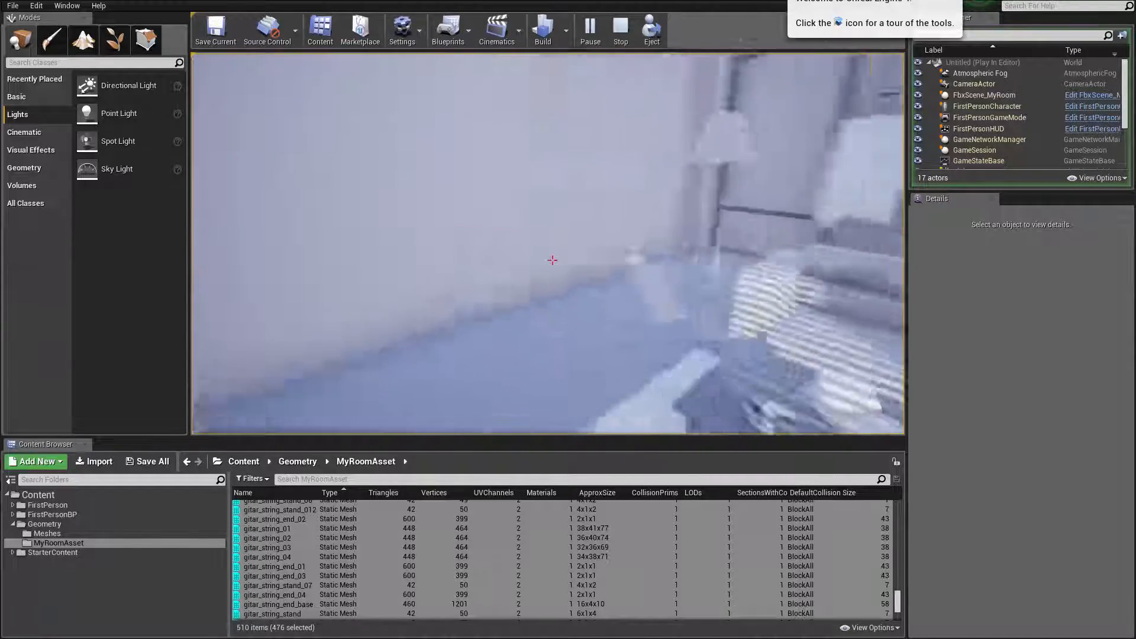
{"action": "key", "text": "w"}
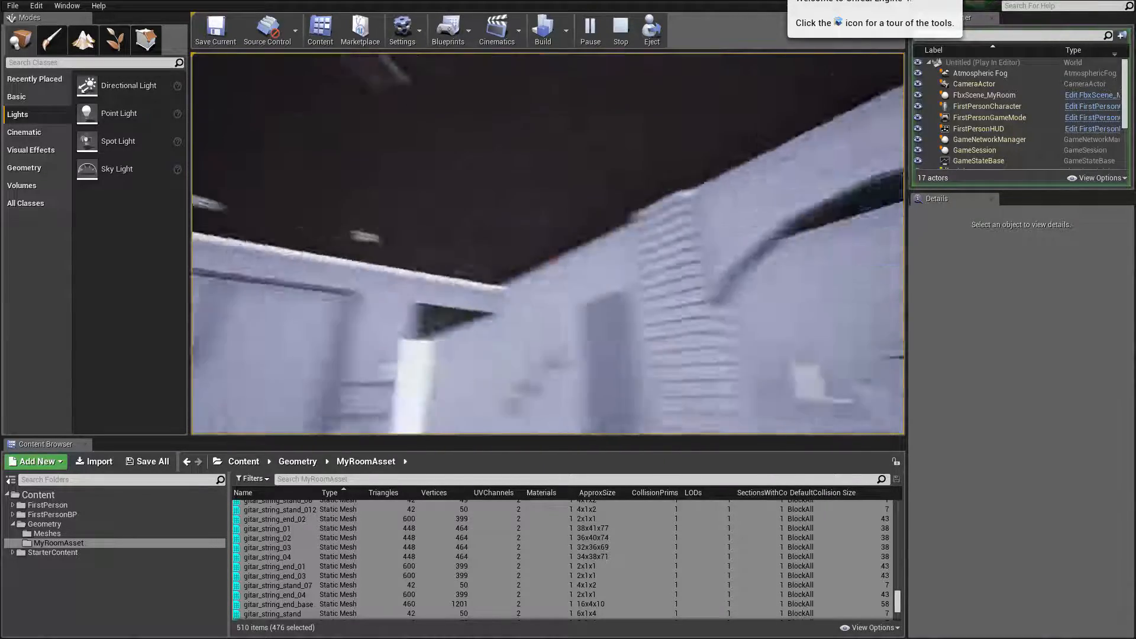
{"action": "key", "text": "w"}
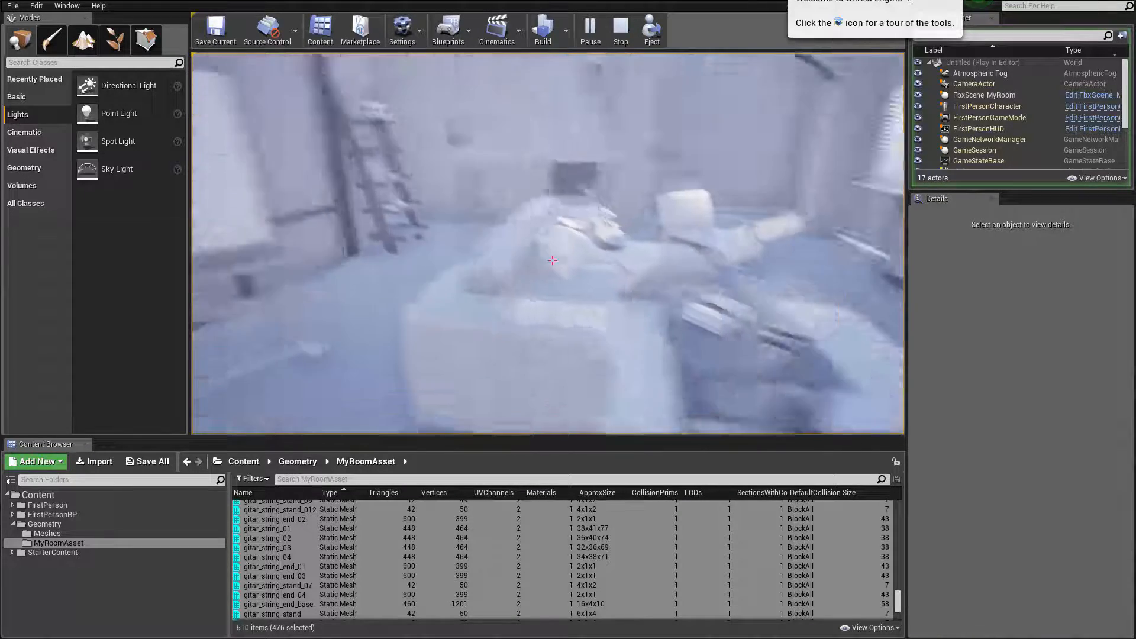
{"action": "key", "text": "Escape"}
{"action": "key", "text": "Escape"}
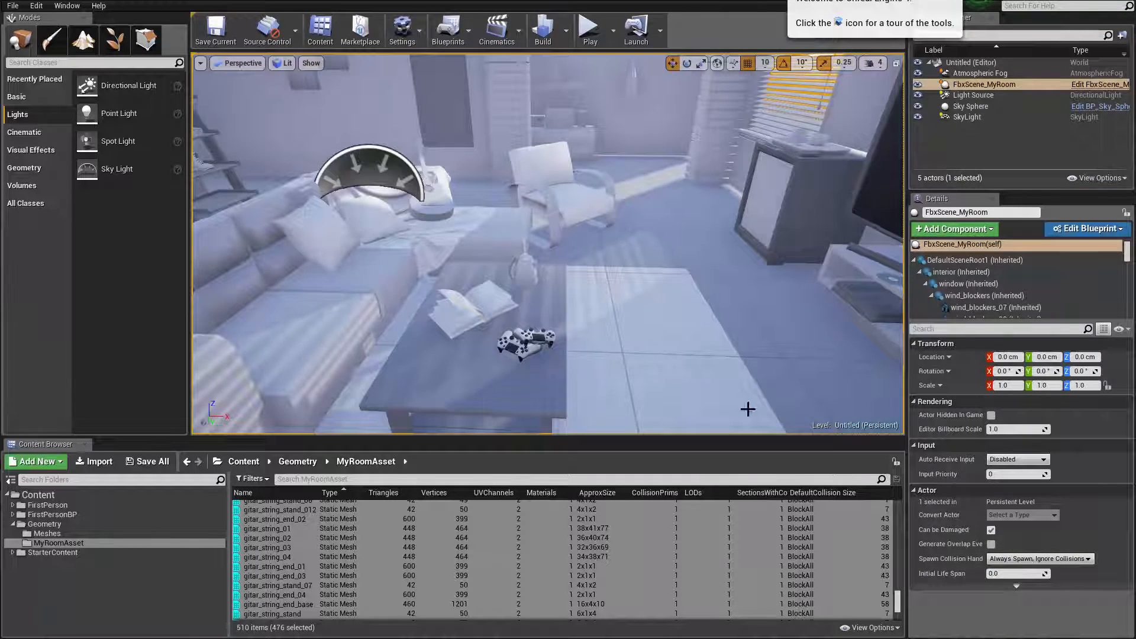
Inspect the room's interior up to the corner beside the TV, play the level again firing projectiles, and stop the session
{"action": "key", "text": "f"}
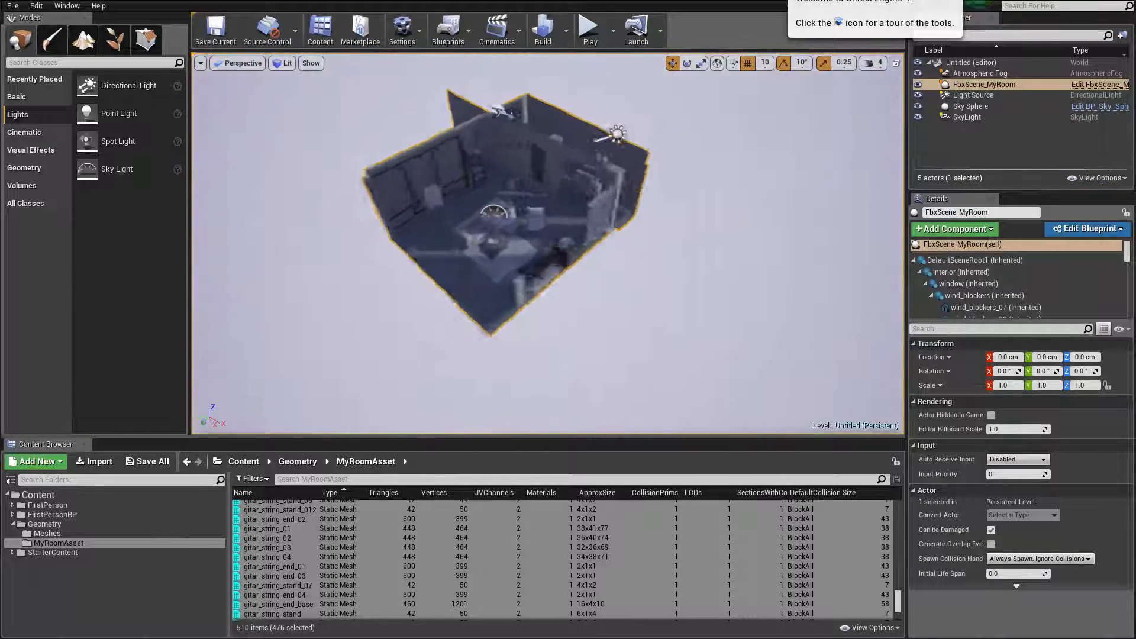
{"action": "mouse_move", "coordinate": [547, 243]}
{"action": "right_mouse_down"}
{"action": "mouse_move", "coordinate": [521, 230]}
{"action": "mouse_move", "coordinate": [574, 225]}
{"action": "mouse_move", "coordinate": [562, 278]}
{"action": "mouse_move", "coordinate": [556, 231]}
{"action": "mouse_move", "coordinate": [515, 236]}
{"action": "mouse_move", "coordinate": [544, 232]}
{"action": "right_mouse_up"}
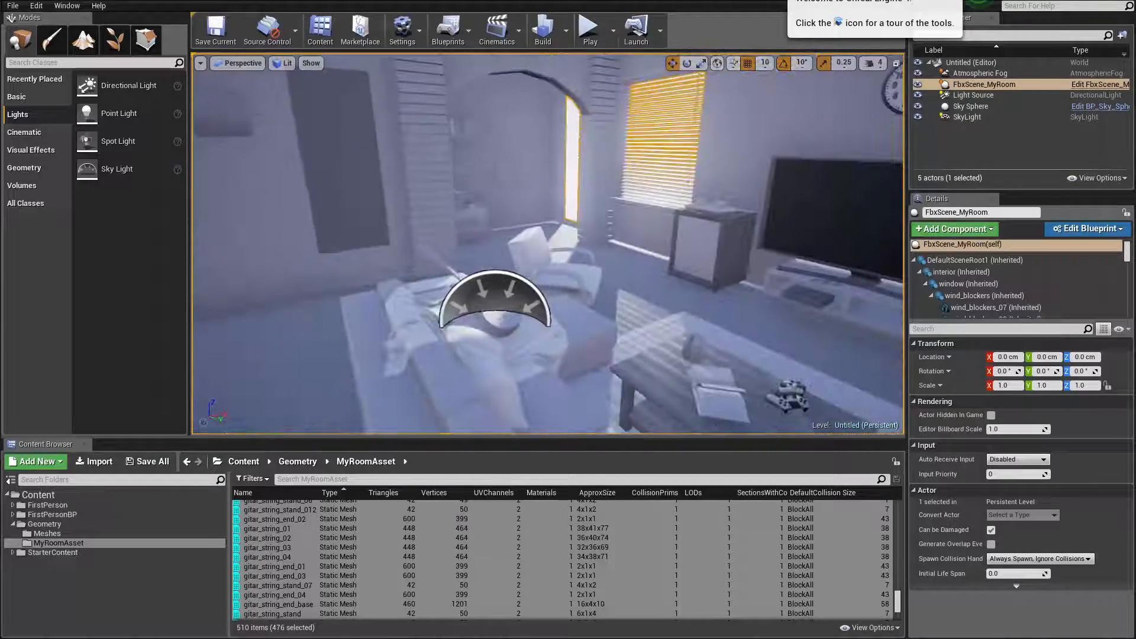
{"action": "right_click_drag", "start_coordinate": [495, 302], "coordinate": [592, 236]}
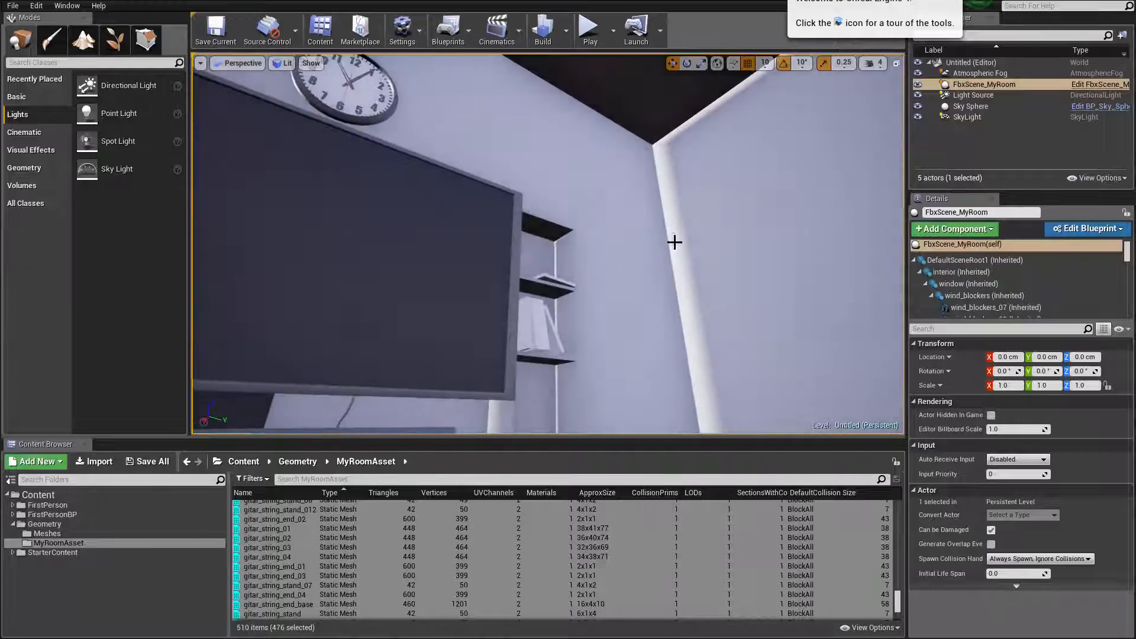
{"action": "right_click_drag", "start_coordinate": [674, 242], "coordinate": [510, 291]}
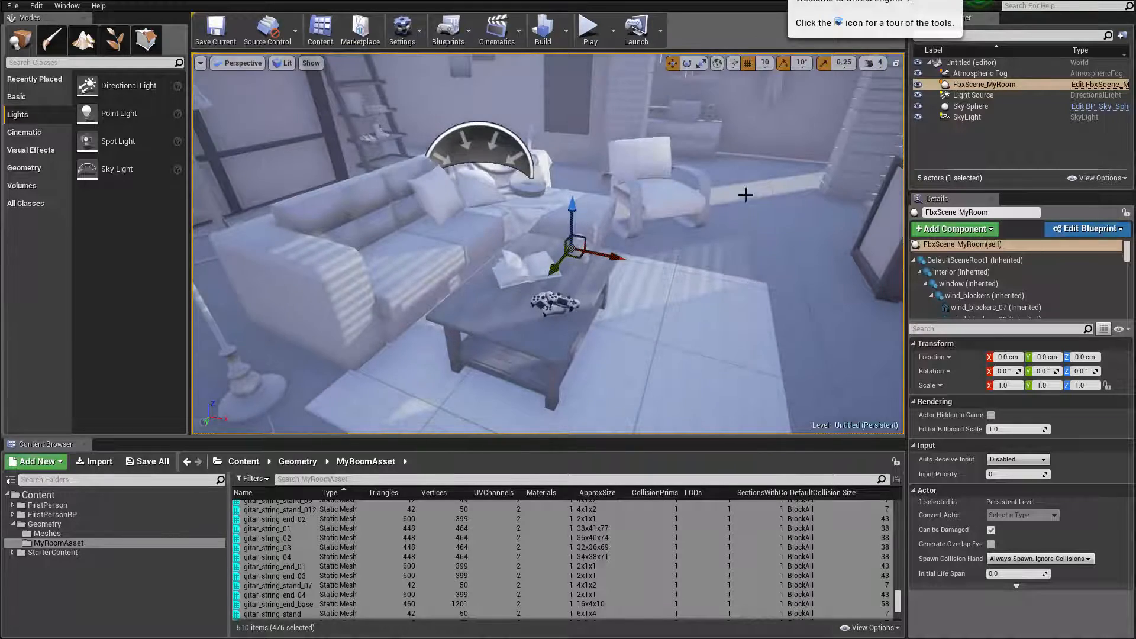
{"action": "right_click_drag", "start_coordinate": [746, 195], "coordinate": [714, 150]}
{"action": "left_click", "coordinate": [592, 31]}
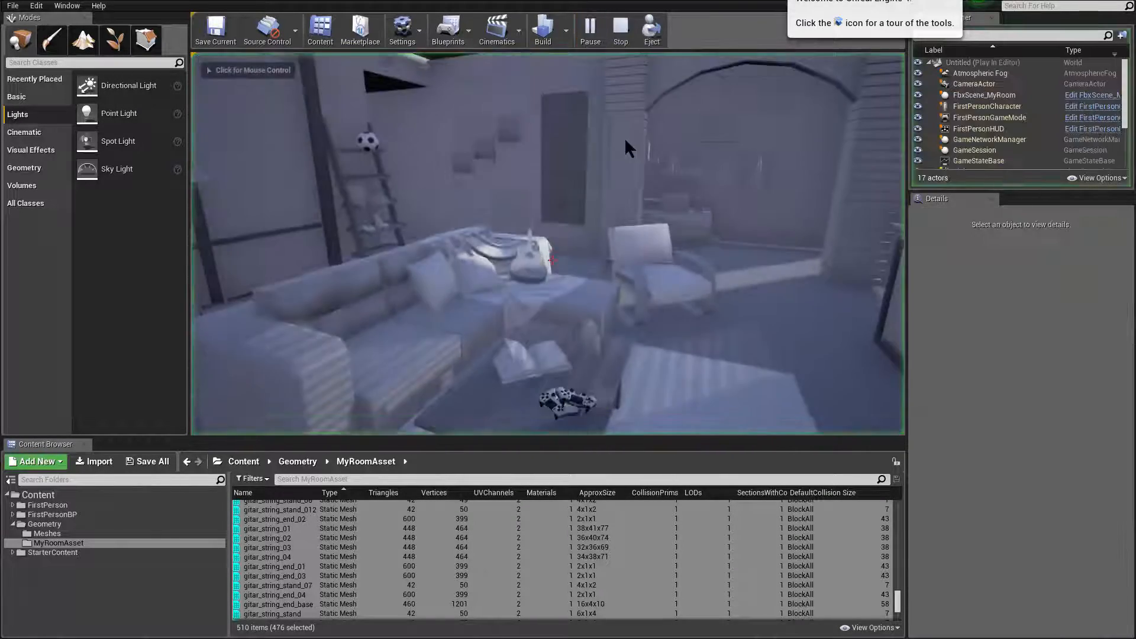
{"action": "key", "text": "w"}
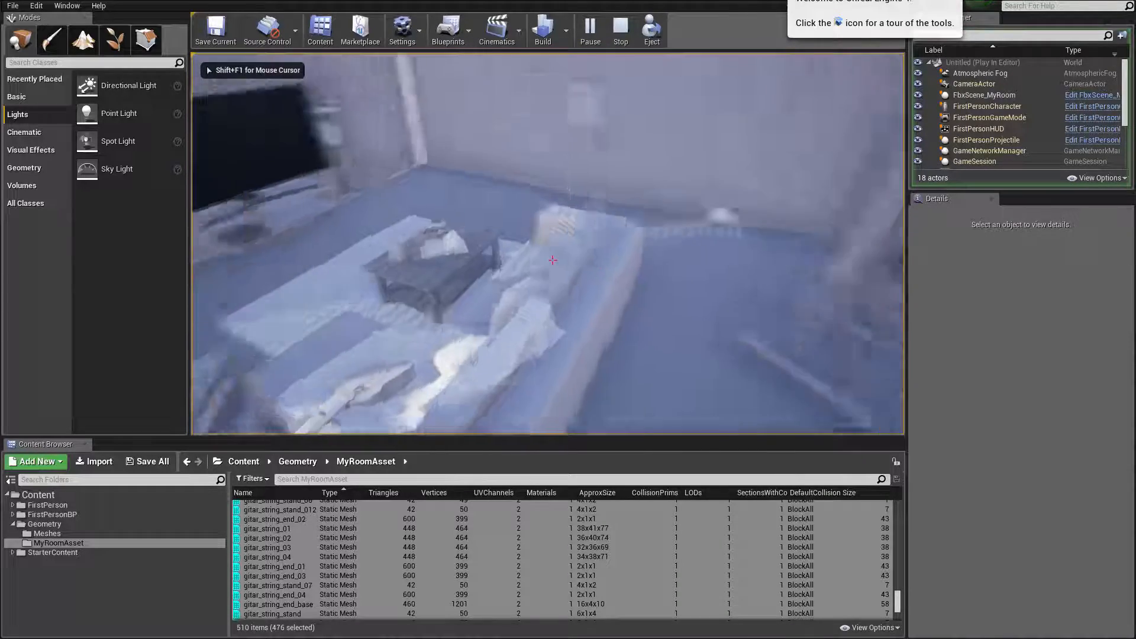
{"action": "key", "text": "w"}
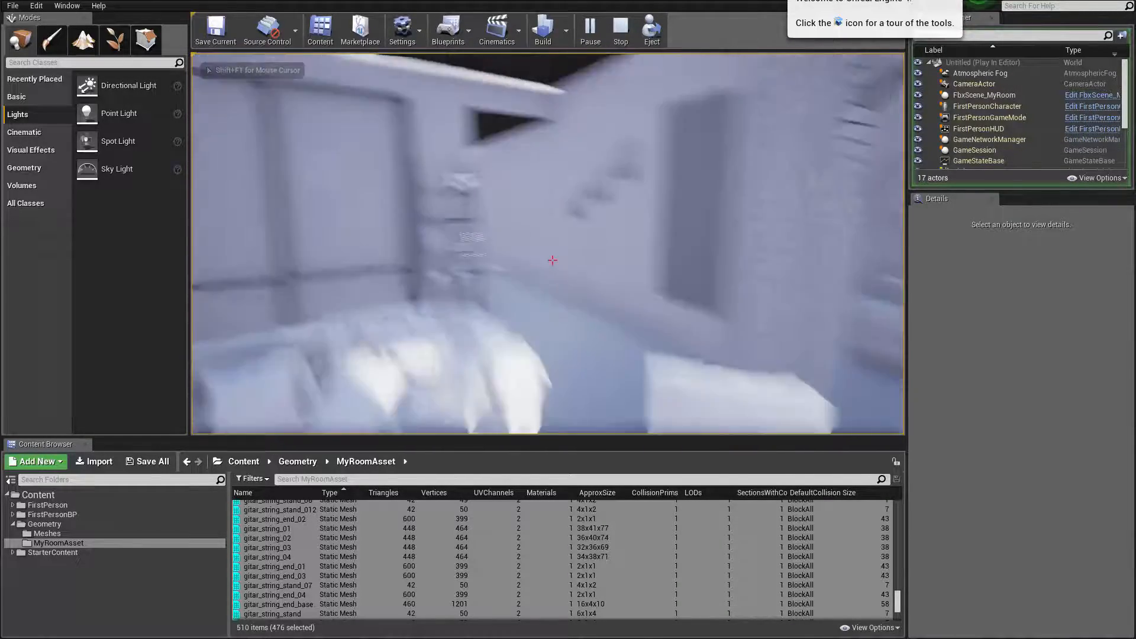
{"action": "left_click", "coordinate": [552, 260]}
{"action": "left_click", "coordinate": [552, 260]}
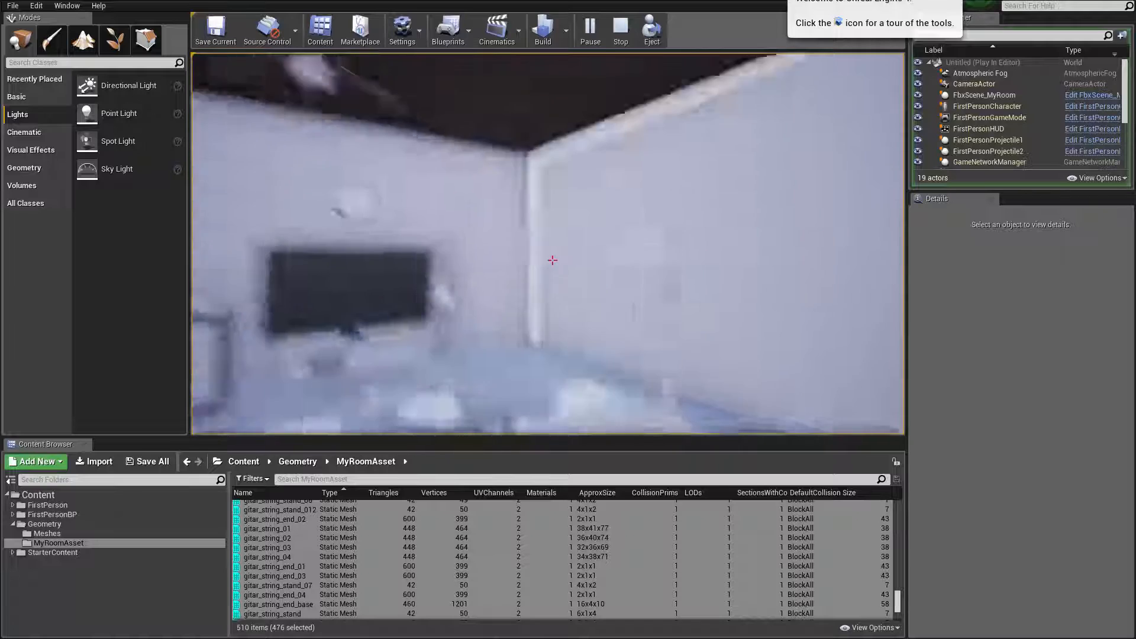
{"action": "key", "text": "Escape"}
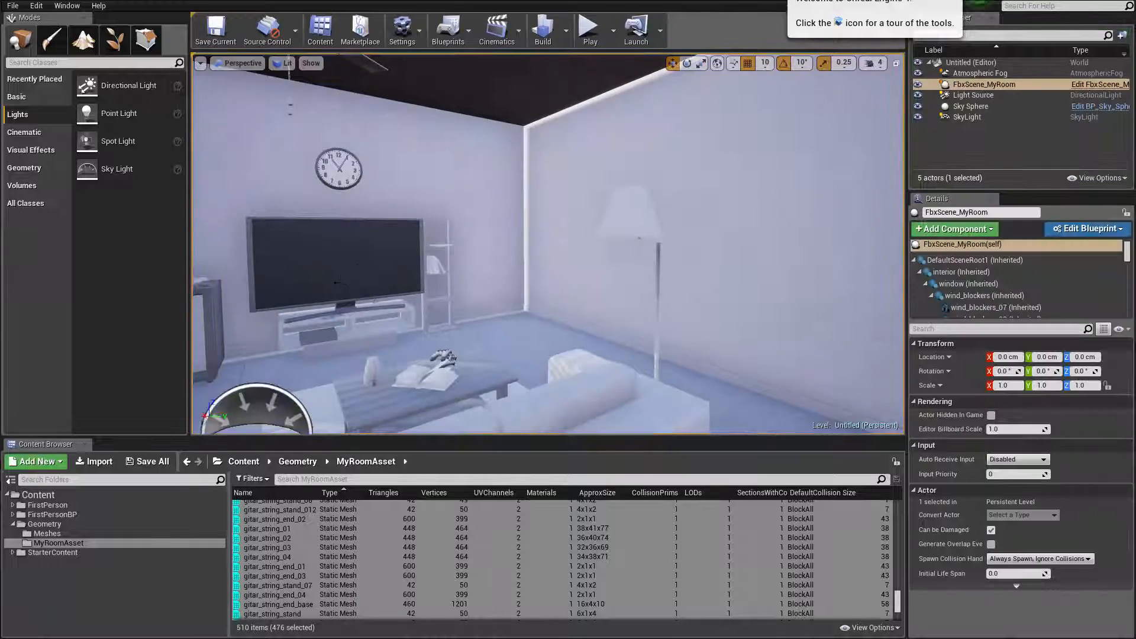
Open the Level Blueprint to view its Event Graph, and close it again
{"action": "key", "text": "w"}
{"action": "right_click_drag", "start_coordinate": [548, 244], "coordinate": [248, 215]}
{"action": "key", "text": "w"}
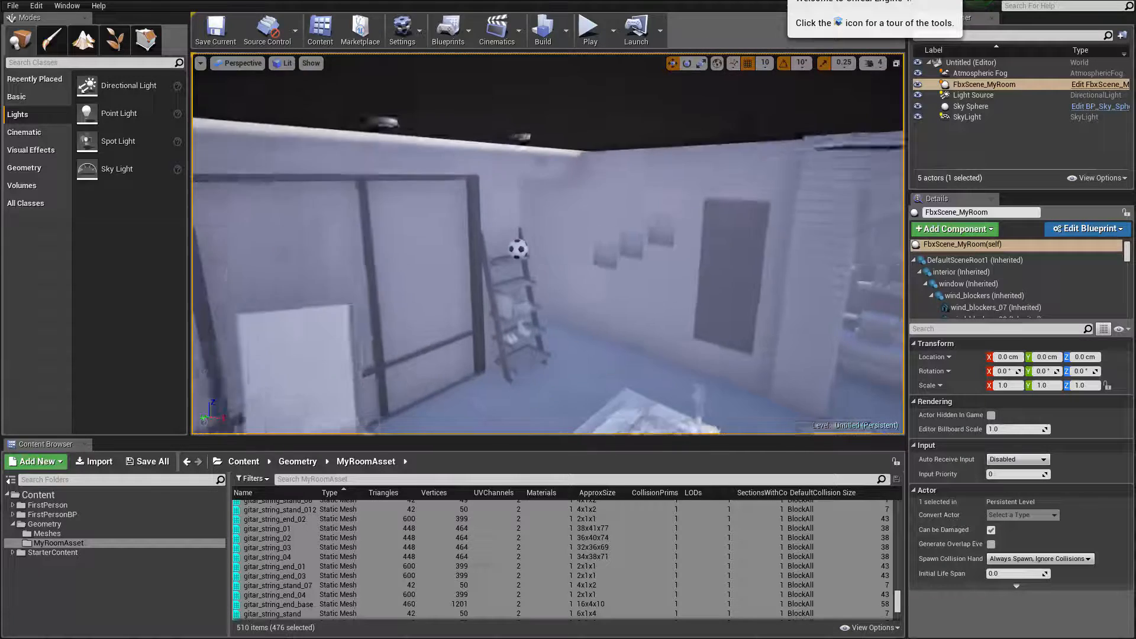
{"action": "key", "text": "w"}
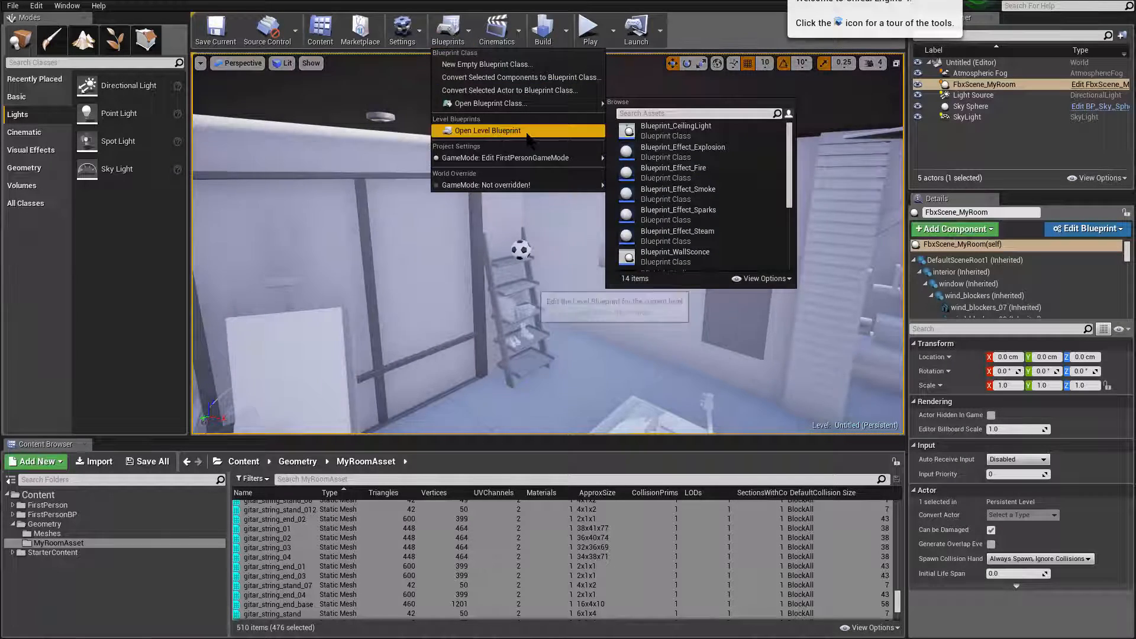
{"action": "left_click", "coordinate": [529, 131]}
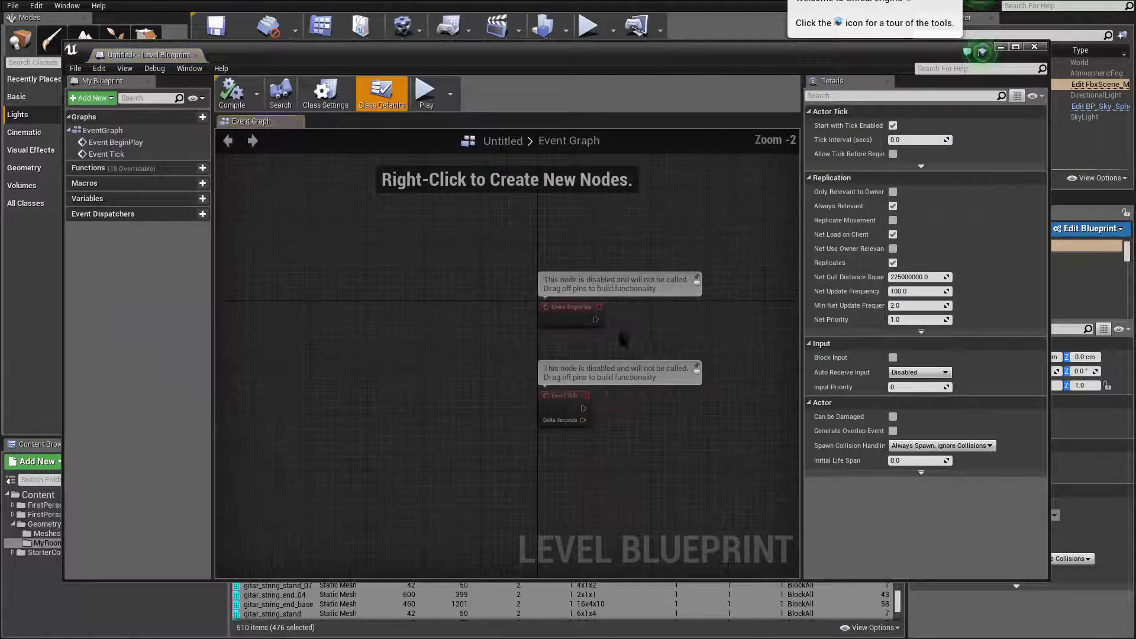
{"action": "left_click", "coordinate": [1032, 48]}
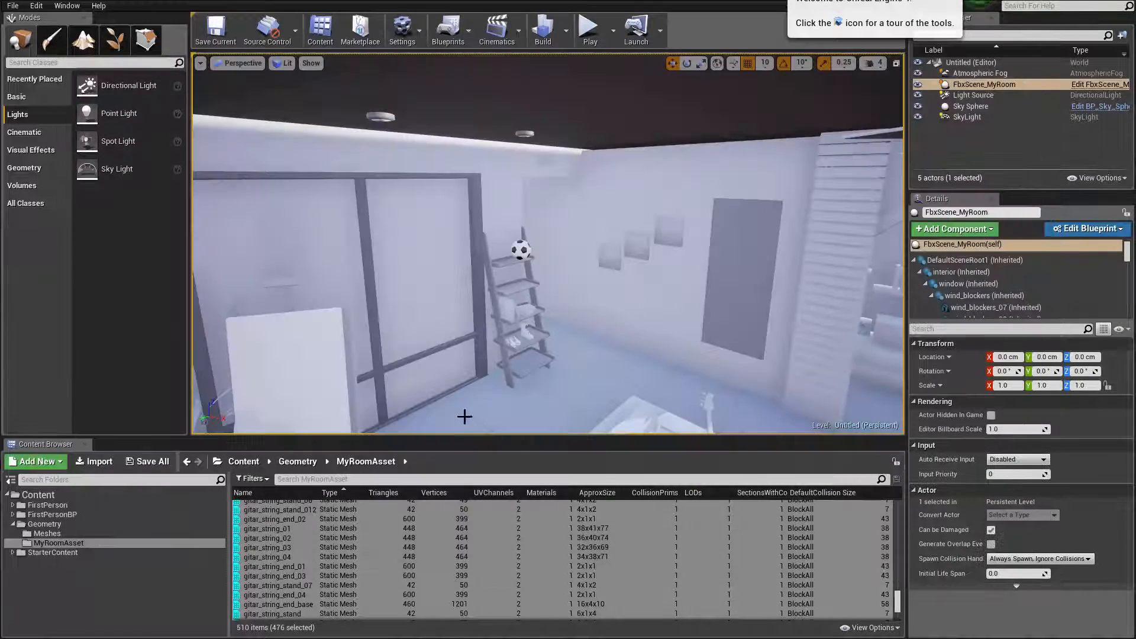
Frame the room actor and review the properties of the level's other actors: Light Source, Sky Sphere, SkyLight and Atmospheric Fog
{"action": "right_click_drag", "start_coordinate": [464, 416], "coordinate": [662, 485]}
{"action": "key", "text": "f"}
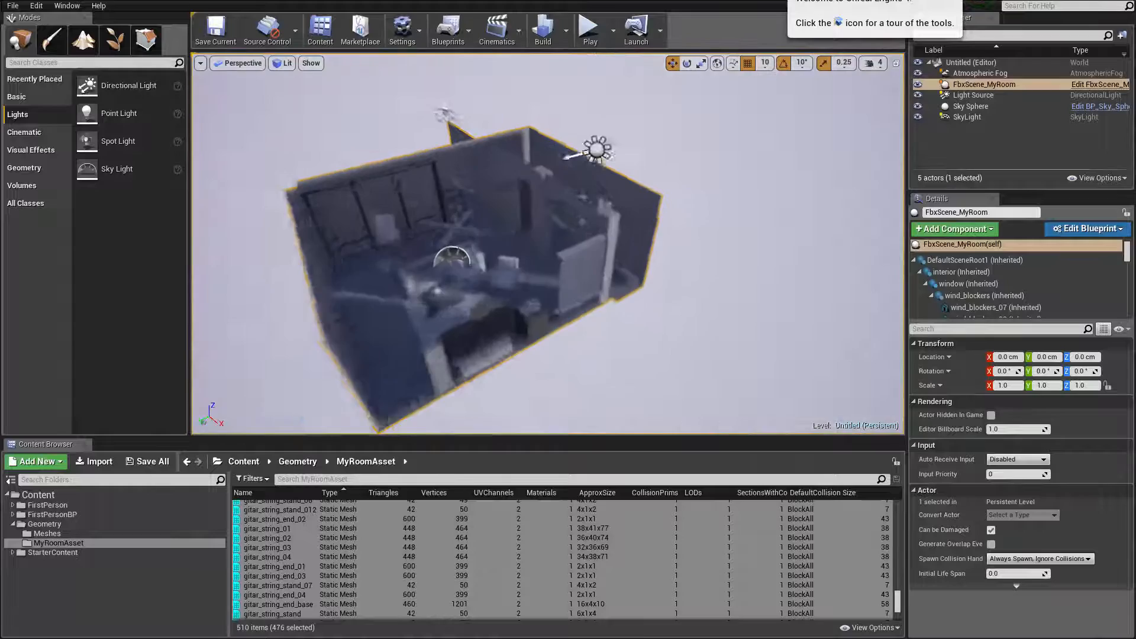
{"action": "key", "text": "w"}
{"action": "right_click_drag", "start_coordinate": [548, 243], "coordinate": [473, 207]}
{"action": "left_click", "coordinate": [995, 105]}
{"action": "left_click", "coordinate": [994, 95]}
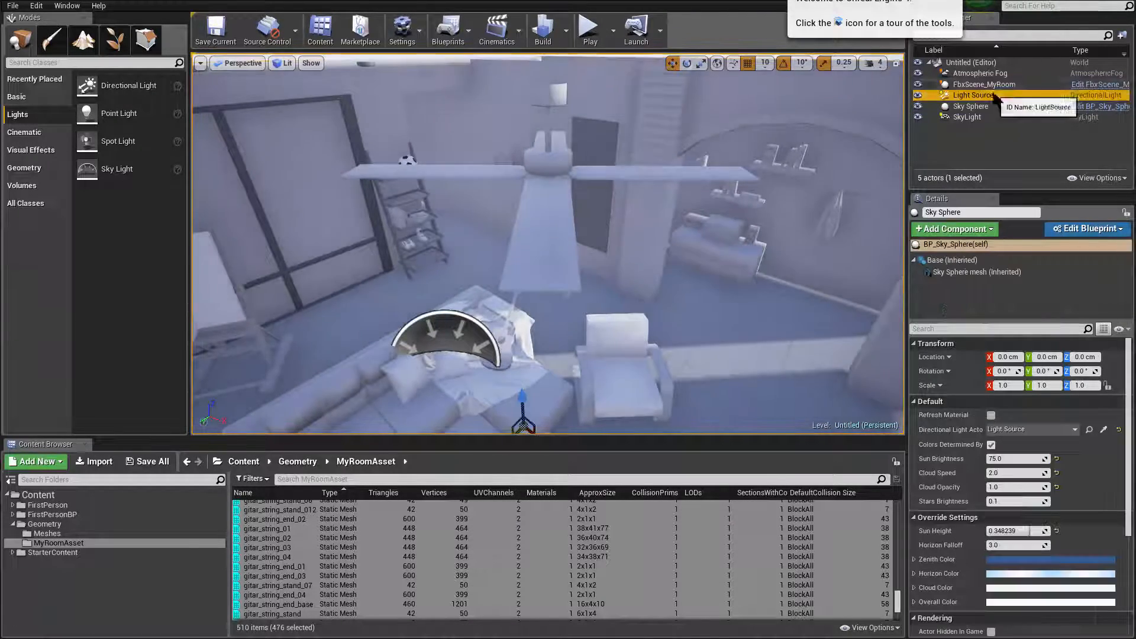
{"action": "left_click", "coordinate": [998, 85]}
{"action": "left_click", "coordinate": [1000, 73]}
{"action": "left_click", "coordinate": [999, 85]}
{"action": "left_click", "coordinate": [996, 95]}
{"action": "left_click", "coordinate": [994, 106]}
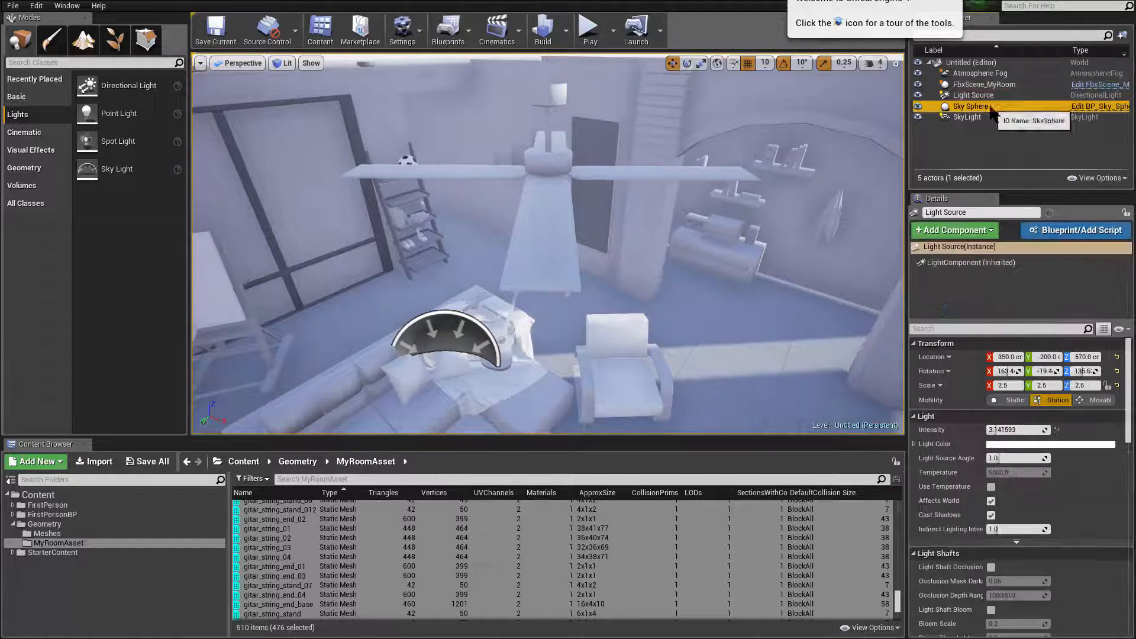
{"action": "left_click", "coordinate": [993, 116]}
{"action": "left_click", "coordinate": [987, 73]}
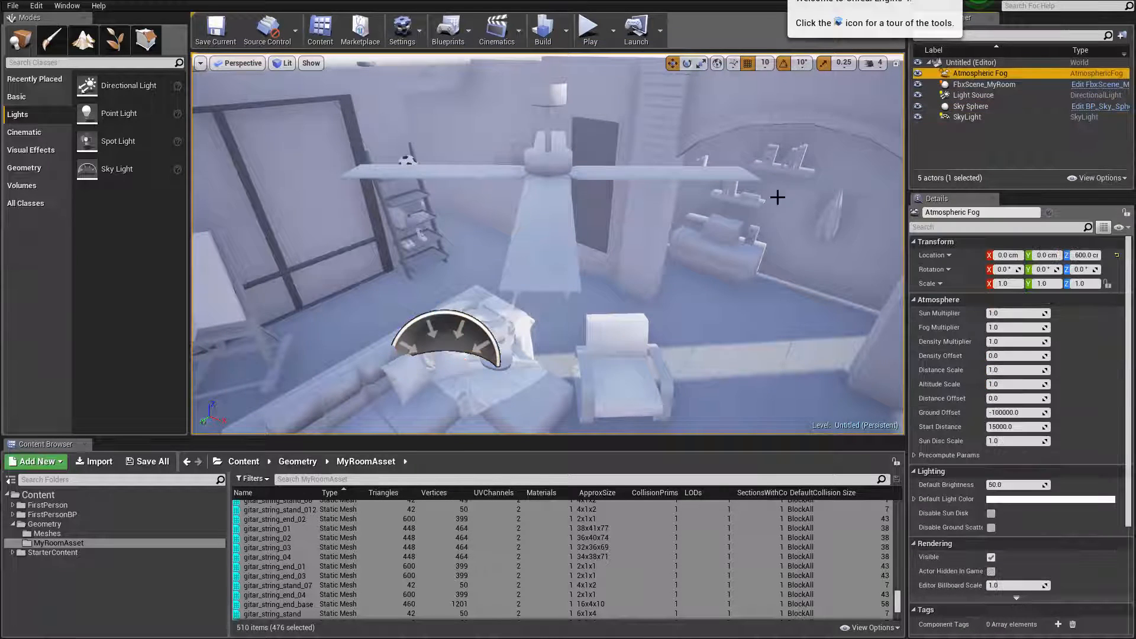
Play the level briefly, stop it, and return the editor view to the sofa and armchair area
{"action": "left_click", "coordinate": [591, 30]}
{"action": "key", "text": "Escape"}
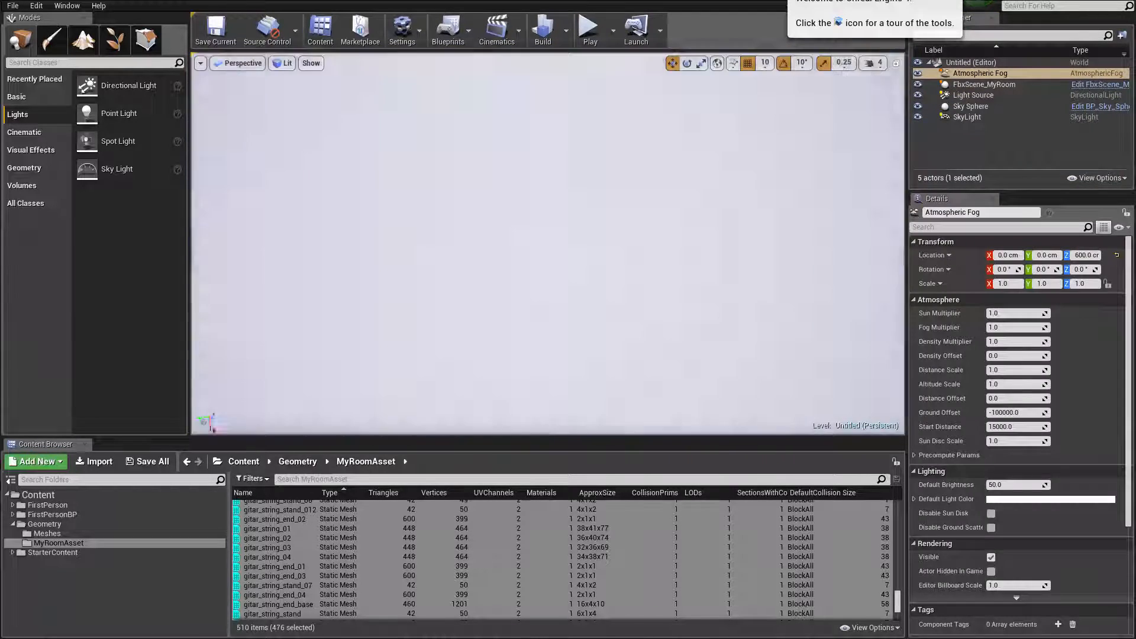
{"action": "right_click_drag", "start_coordinate": [548, 244], "coordinate": [715, 198]}
{"action": "key", "text": "w"}
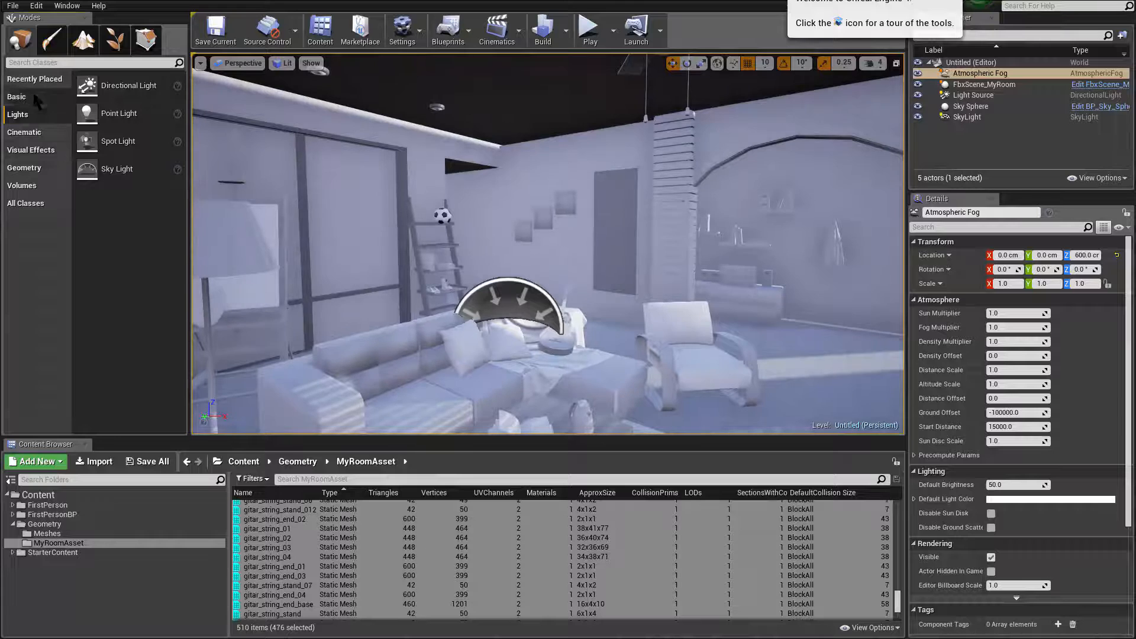
Look through the placeable Geometry and Volumes classes, and return to the Lights category
{"action": "left_click", "coordinate": [24, 168]}
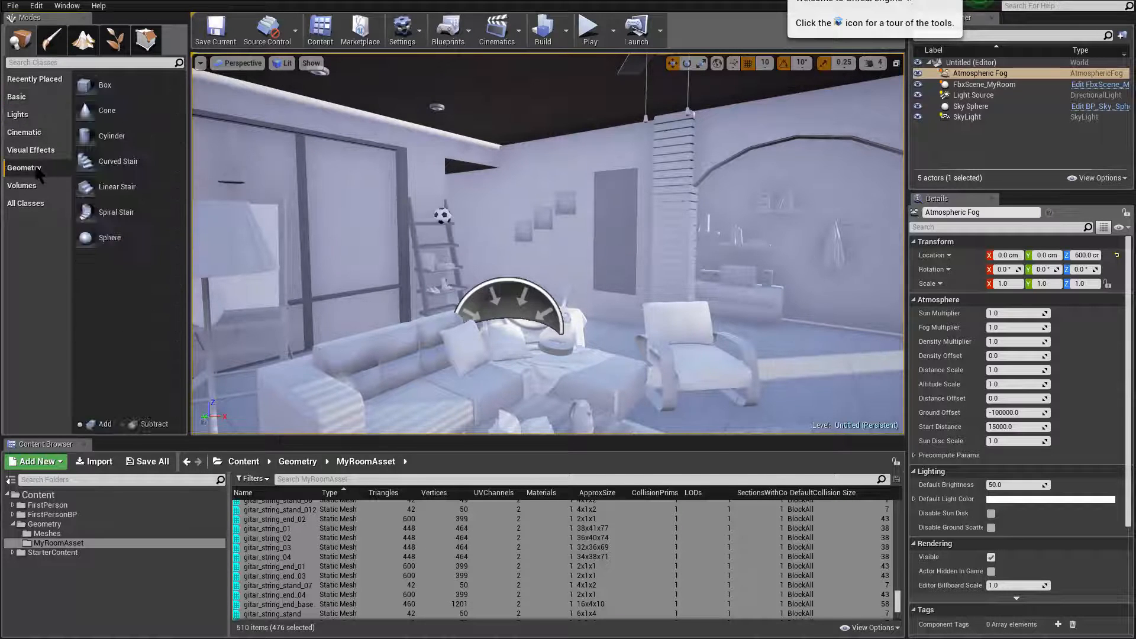
{"action": "left_click", "coordinate": [41, 186]}
{"action": "left_click", "coordinate": [18, 115]}
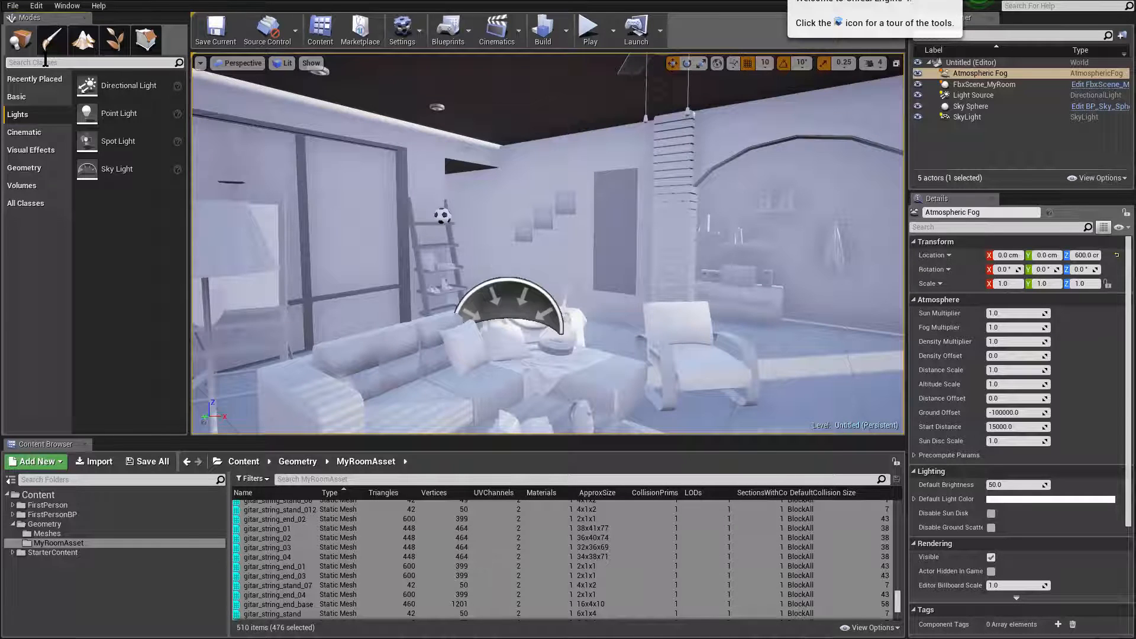
Add a Player Start actor to the room between the sofa and the armchair, and briefly play the level
{"action": "left_click", "coordinate": [45, 63]}
{"action": "type", "text": "pla"}
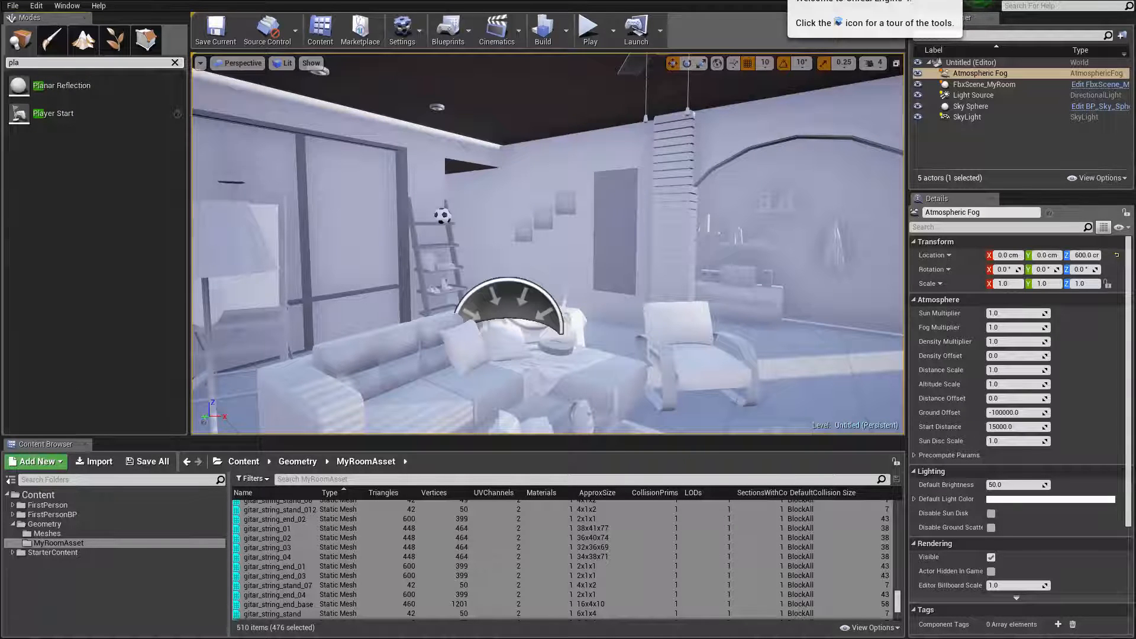
{"action": "left_click_drag", "start_coordinate": [53, 113], "coordinate": [568, 310]}
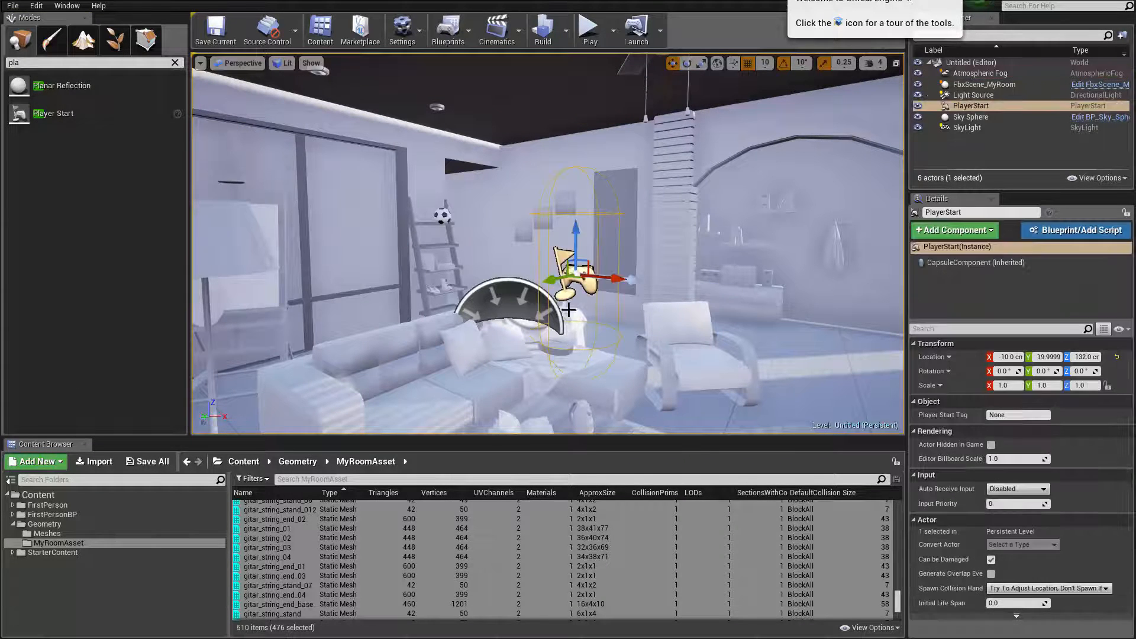
{"action": "left_click", "coordinate": [590, 29]}
{"action": "key", "text": "Escape"}
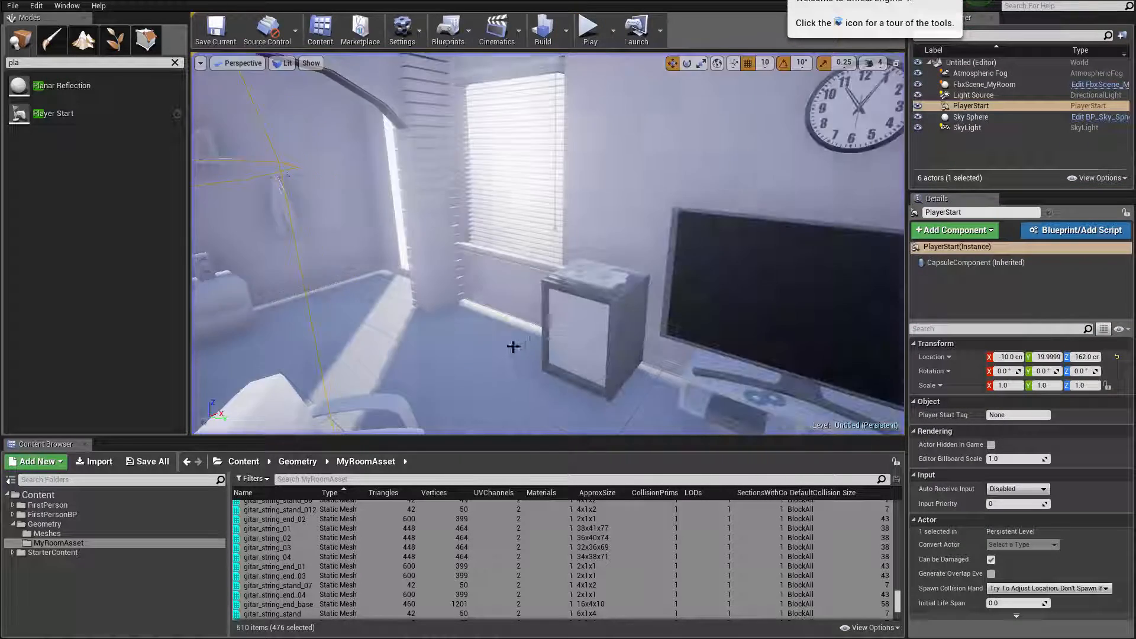
Play the level from a spot on the floor near the armchair, stop it, and return the view to the sofa and doorway
{"action": "right_click_drag", "start_coordinate": [513, 347], "coordinate": [505, 305]}
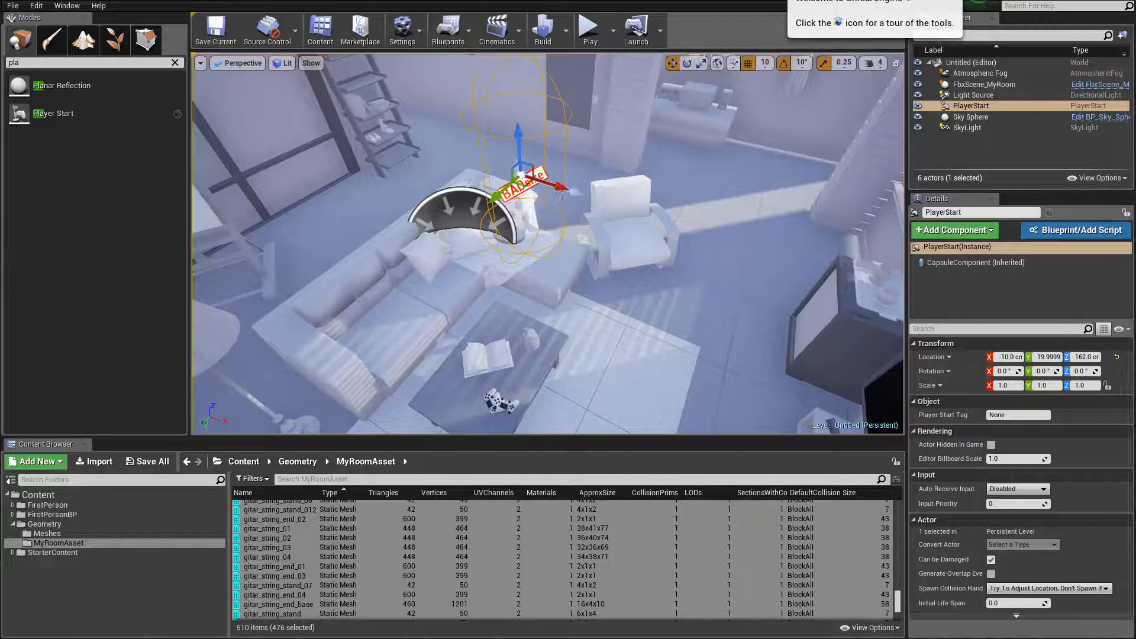
{"action": "right_click_drag", "start_coordinate": [385, 158], "coordinate": [456, 220]}
{"action": "right_click", "coordinate": [675, 277]}
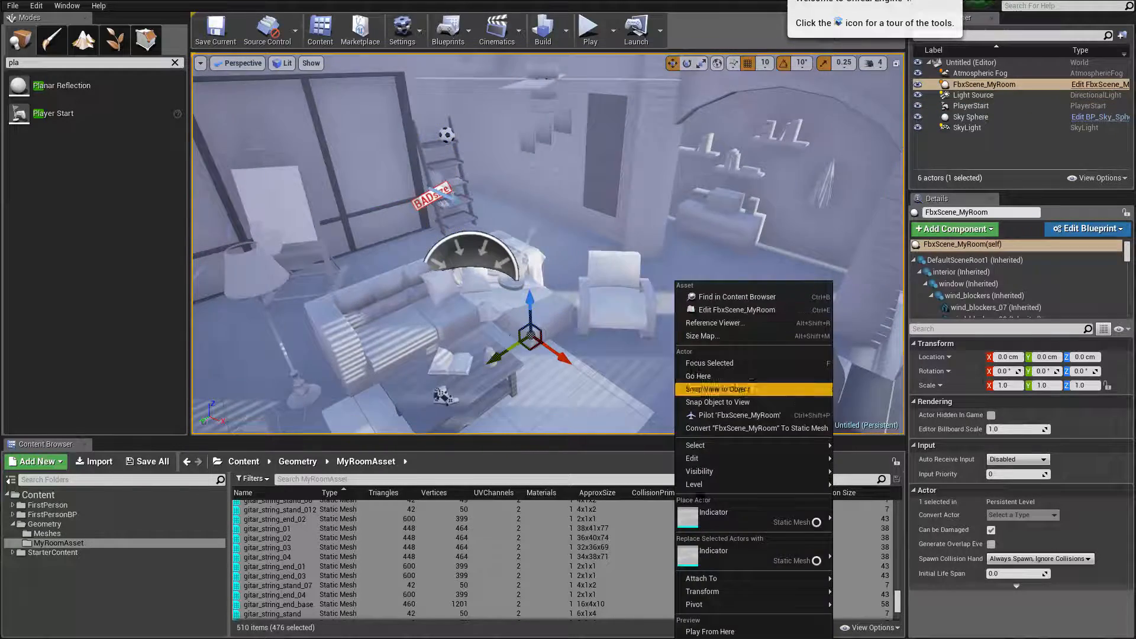
{"action": "left_click", "coordinate": [710, 631]}
{"action": "left_click", "coordinate": [671, 344]}
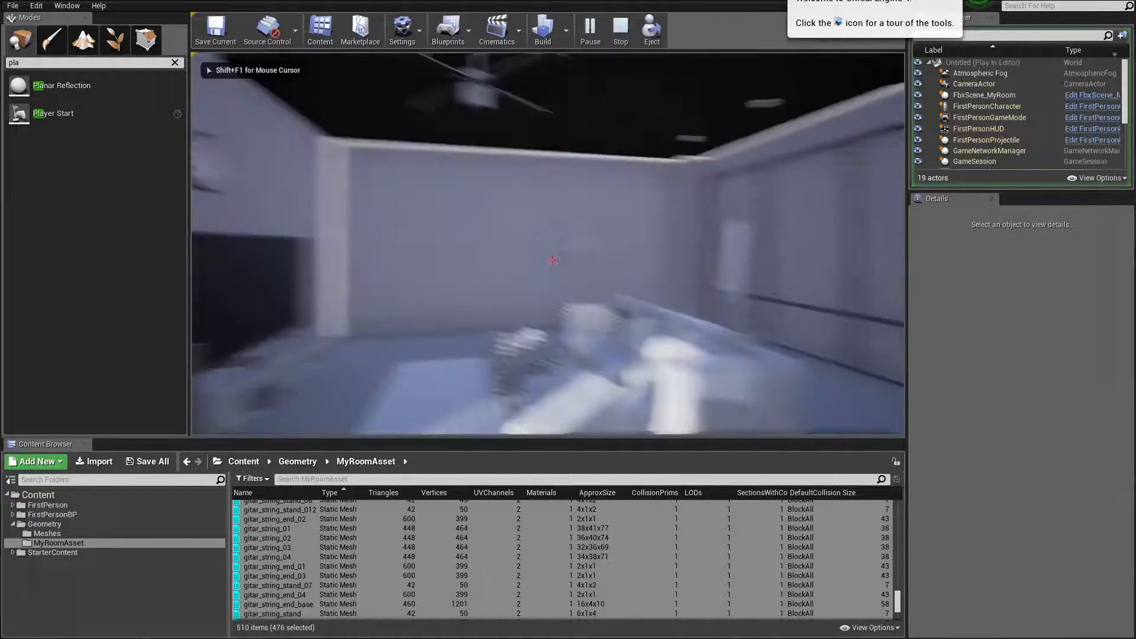
{"action": "key", "text": "Escape"}
{"action": "right_click_drag", "start_coordinate": [355, 264], "coordinate": [669, 261]}
{"action": "right_click_drag", "start_coordinate": [281, 347], "coordinate": [341, 348]}
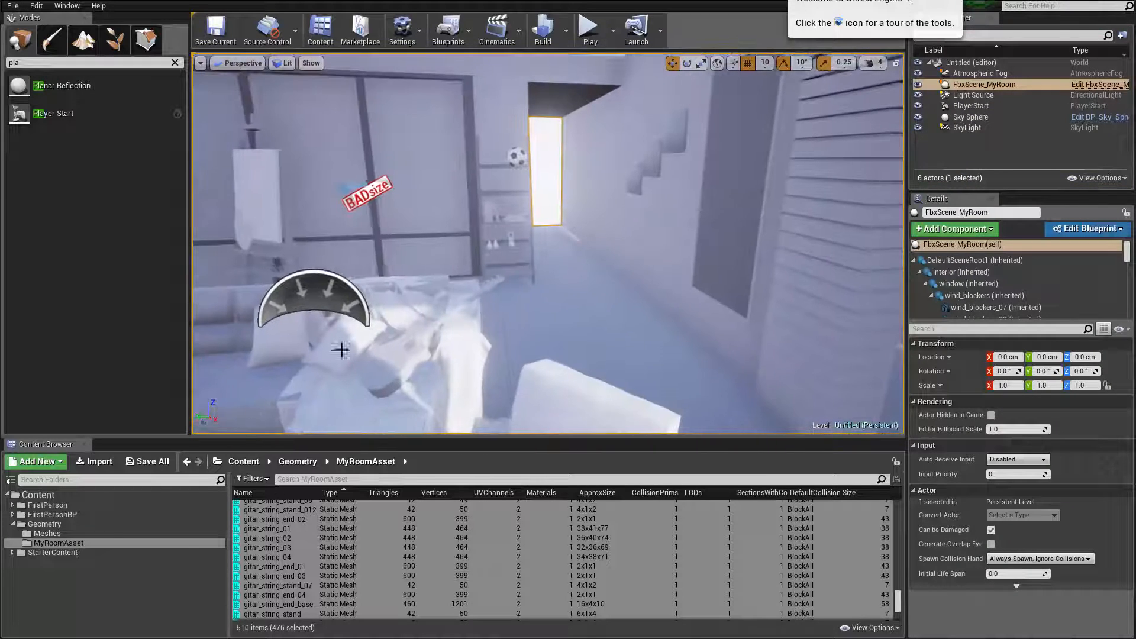
Open the FirstPersonCharacter blueprint from the Blueprints folder of FirstPersonBP
{"action": "left_click", "coordinate": [14, 524]}
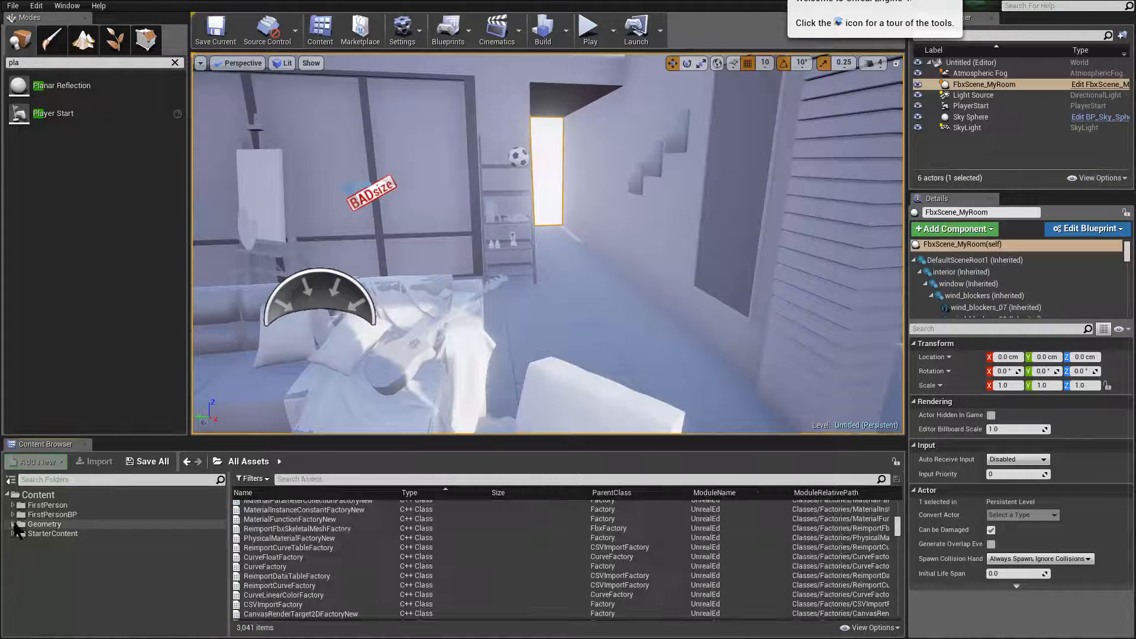
{"action": "left_click", "coordinate": [52, 515]}
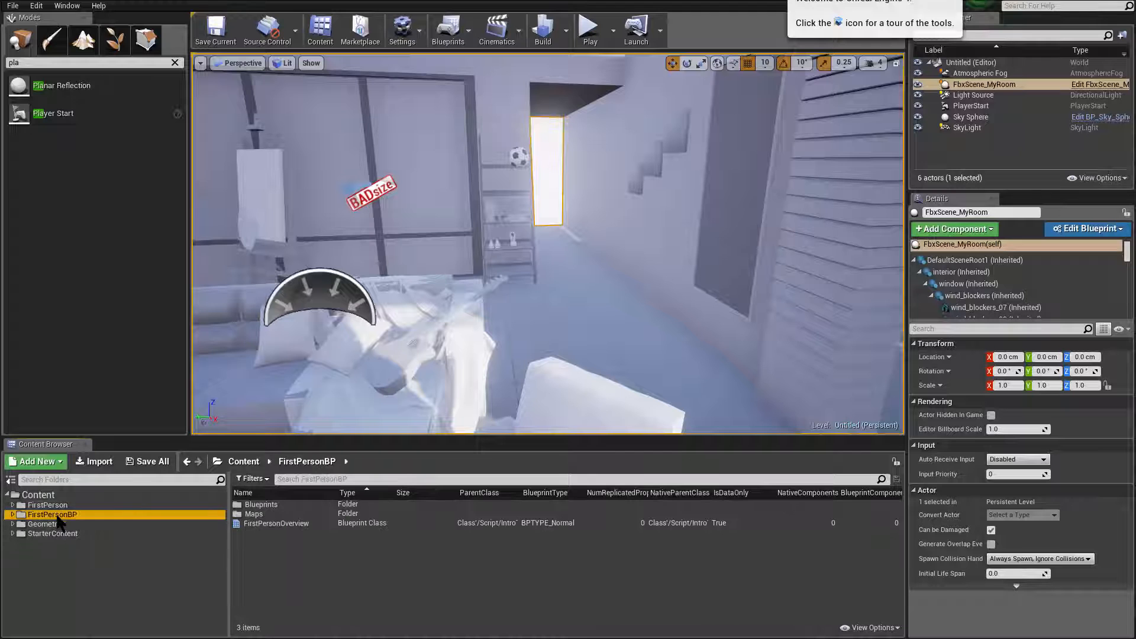
{"action": "left_click", "coordinate": [282, 524]}
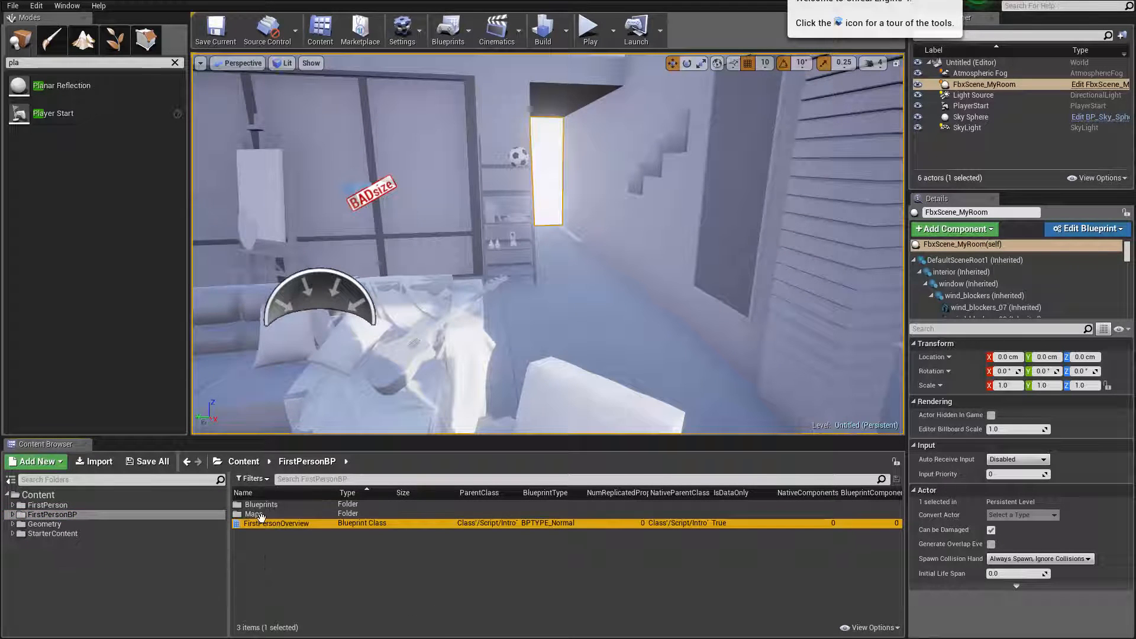
{"action": "double_click", "coordinate": [296, 505]}
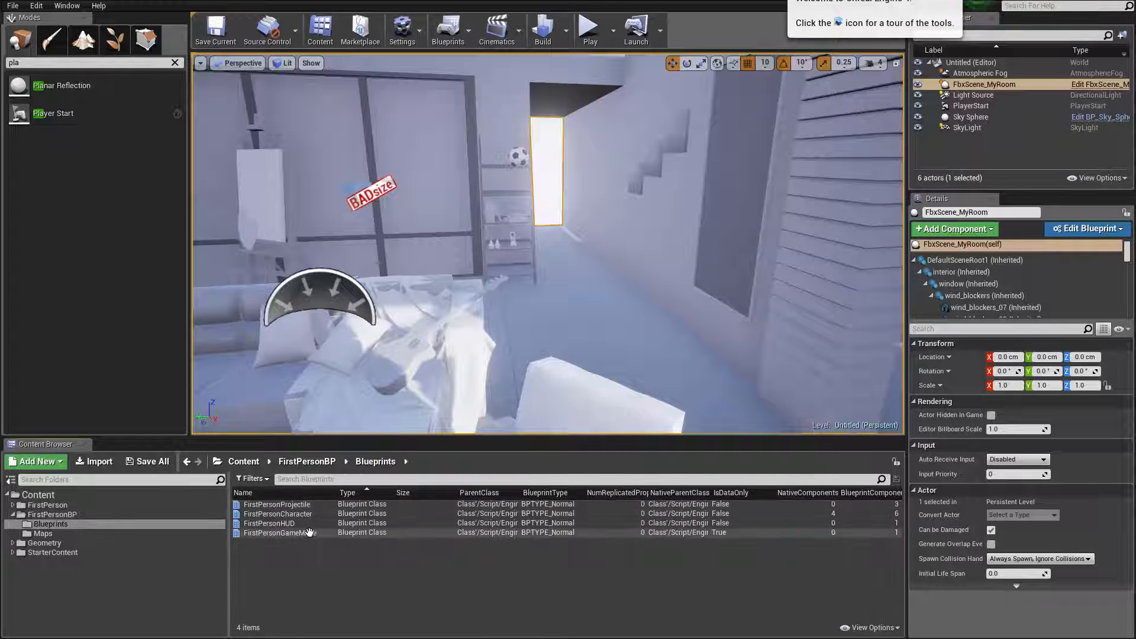
{"action": "left_click", "coordinate": [313, 514]}
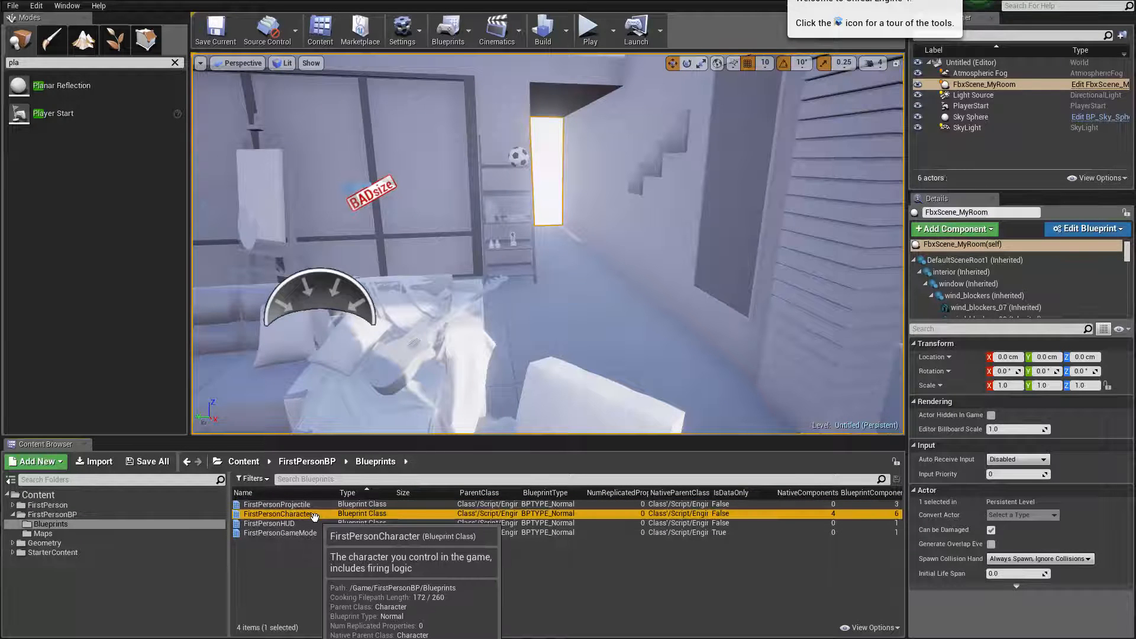
{"action": "double_click", "coordinate": [310, 514]}
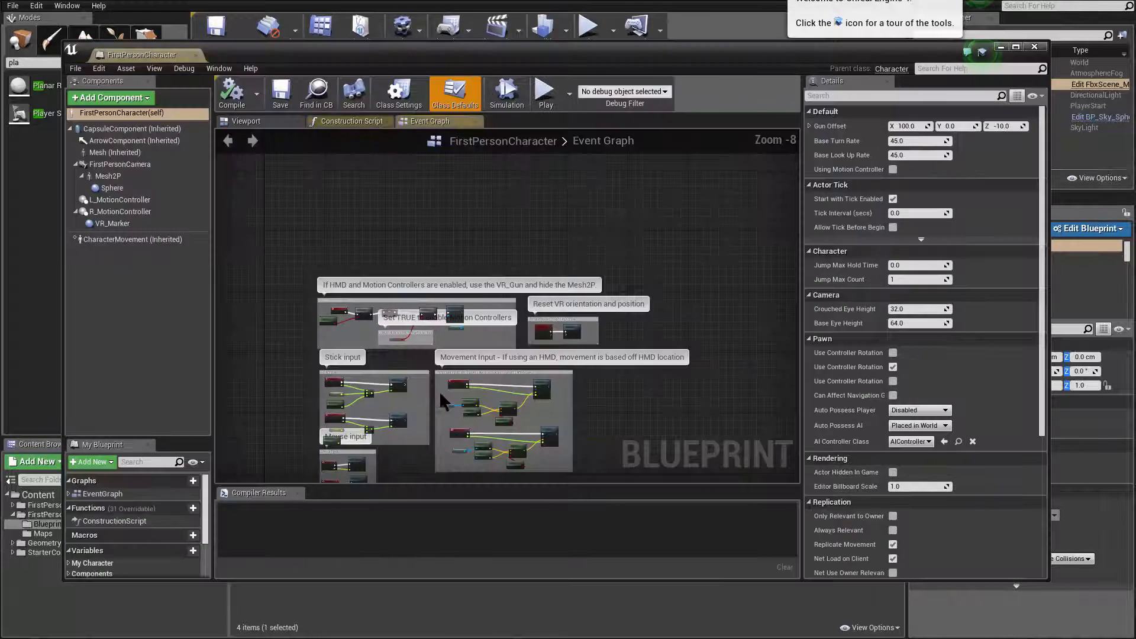
Examine the VR, stick input and movement input node groups in the character's Event Graph
{"action": "scroll", "coordinate": [503, 287], "scroll_direction": "up", "scroll_amount": 6}
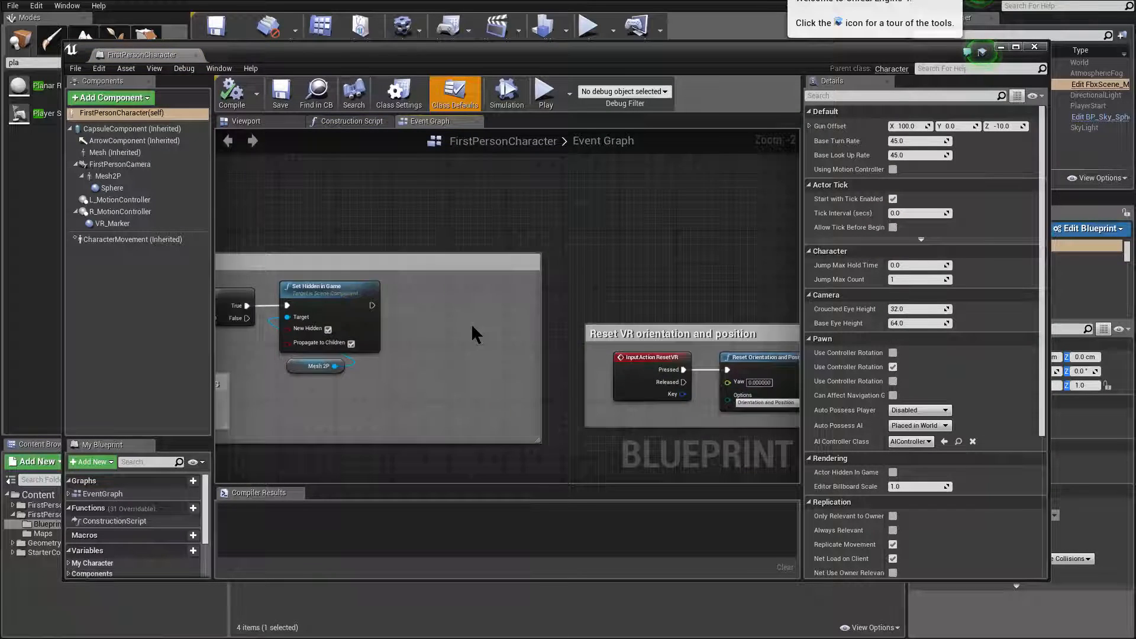
{"action": "right_click_drag", "start_coordinate": [472, 325], "coordinate": [761, 262]}
{"action": "scroll", "coordinate": [619, 335], "scroll_direction": "down", "scroll_amount": 2}
{"action": "right_click_drag", "start_coordinate": [557, 390], "coordinate": [672, 233]}
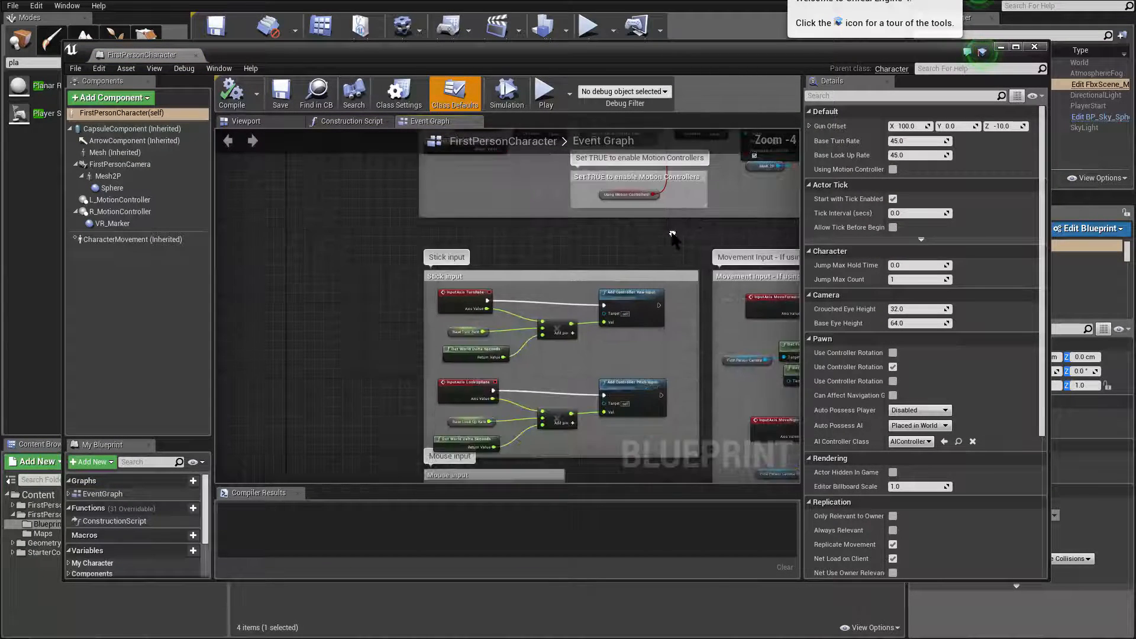
{"action": "scroll", "coordinate": [628, 274], "scroll_direction": "up", "scroll_amount": 2}
{"action": "right_click_drag", "start_coordinate": [650, 274], "coordinate": [326, 162]}
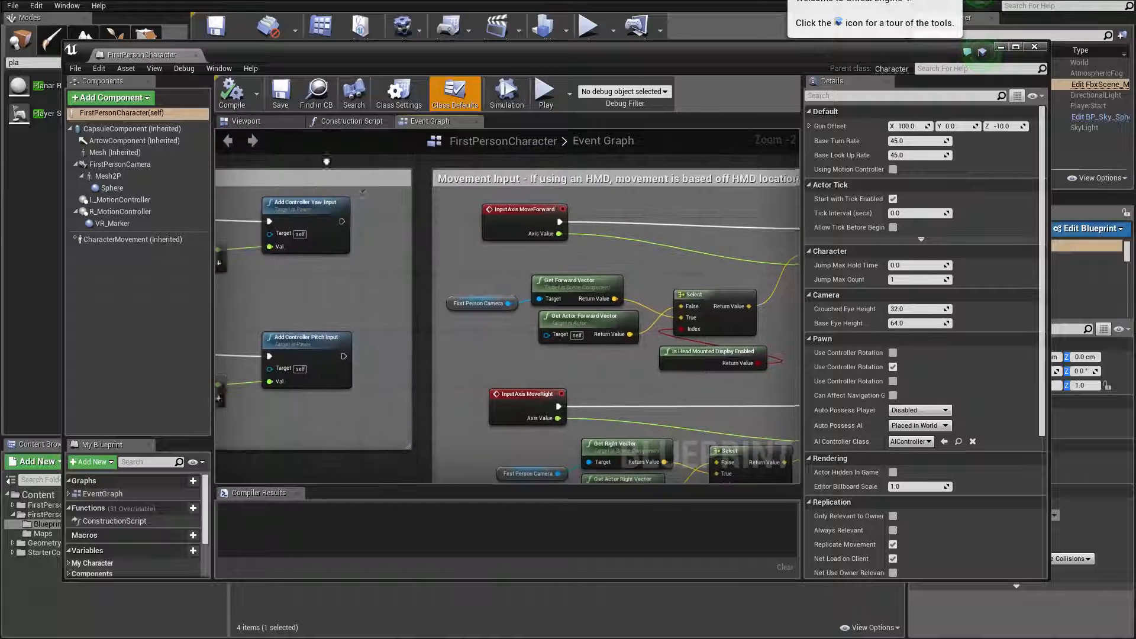
{"action": "right_click_drag", "start_coordinate": [507, 262], "coordinate": [366, 195]}
Examine the jump and projectile-spawning node groups in the character's Event Graph
{"action": "scroll", "coordinate": [365, 201], "scroll_direction": "down", "scroll_amount": 3}
{"action": "right_click_drag", "start_coordinate": [302, 378], "coordinate": [517, 233]}
{"action": "scroll", "coordinate": [487, 268], "scroll_direction": "up", "scroll_amount": 1}
{"action": "right_click_drag", "start_coordinate": [487, 269], "coordinate": [442, 237]}
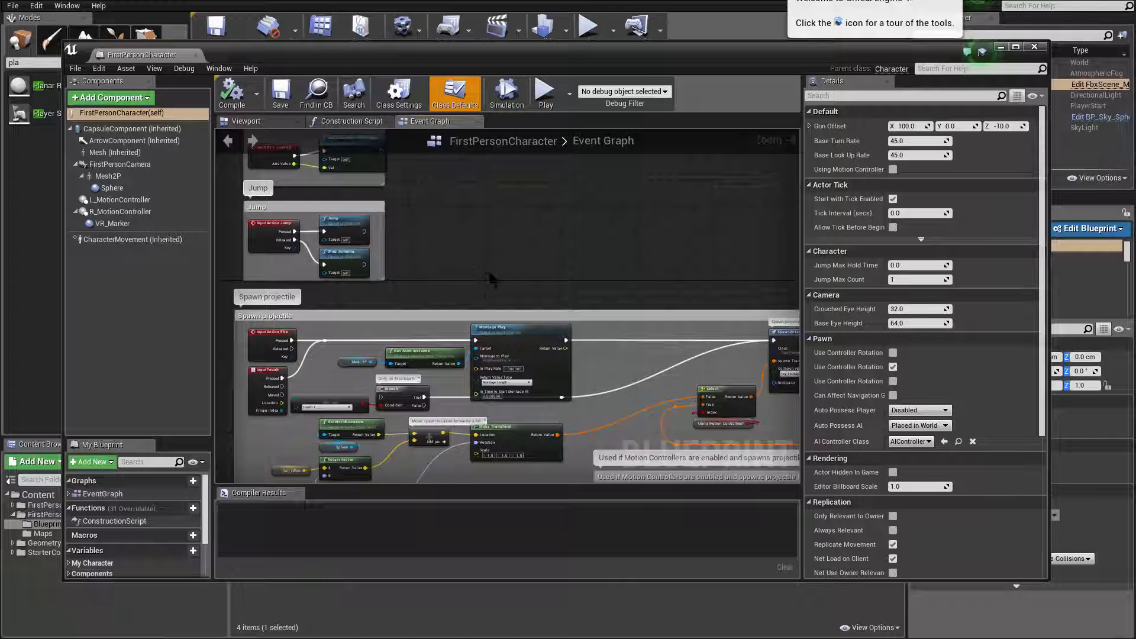
{"action": "right_click_drag", "start_coordinate": [553, 299], "coordinate": [605, 113]}
{"action": "right_click_drag", "start_coordinate": [680, 189], "coordinate": [459, 225]}
{"action": "right_click_drag", "start_coordinate": [589, 233], "coordinate": [388, 355]}
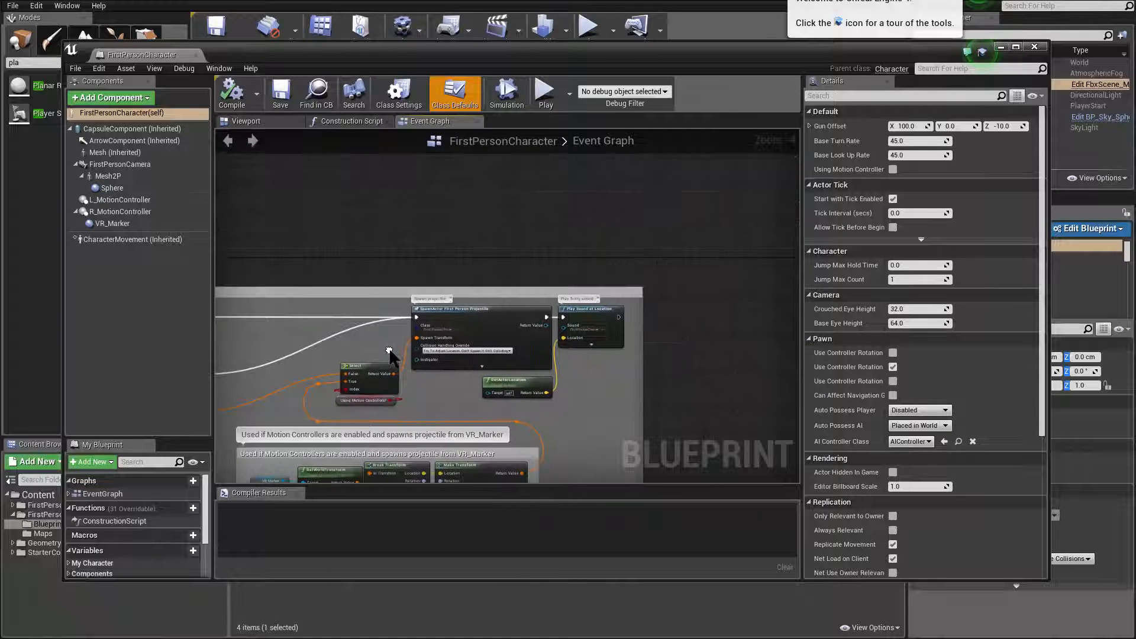
{"action": "right_click_drag", "start_coordinate": [558, 280], "coordinate": [593, 276]}
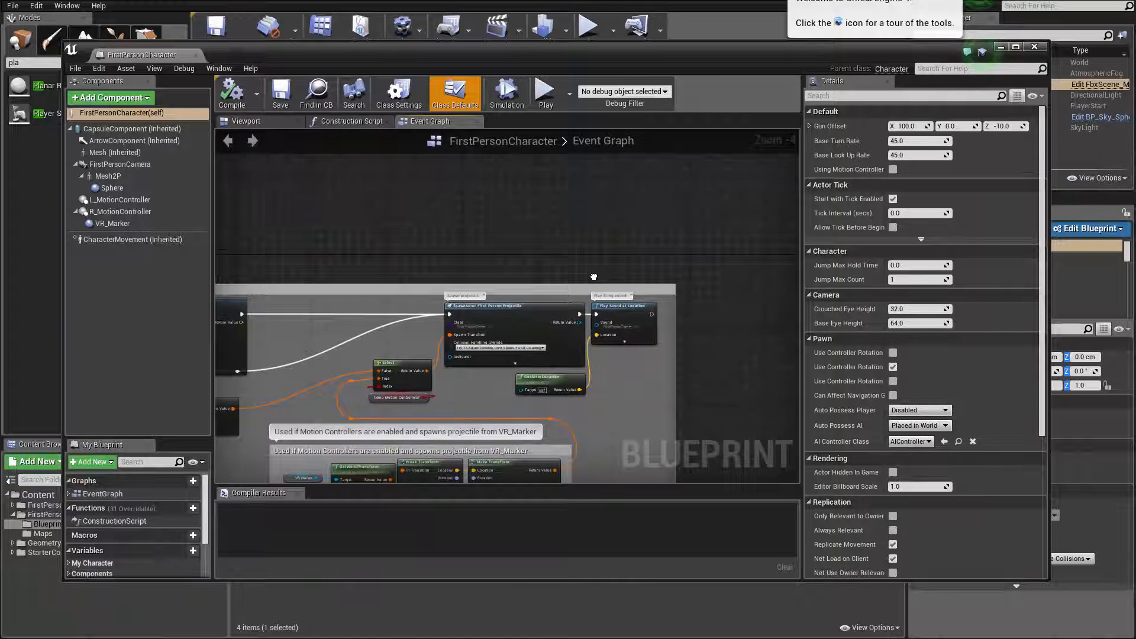
{"action": "scroll", "coordinate": [594, 276], "scroll_direction": "up", "scroll_amount": 3}
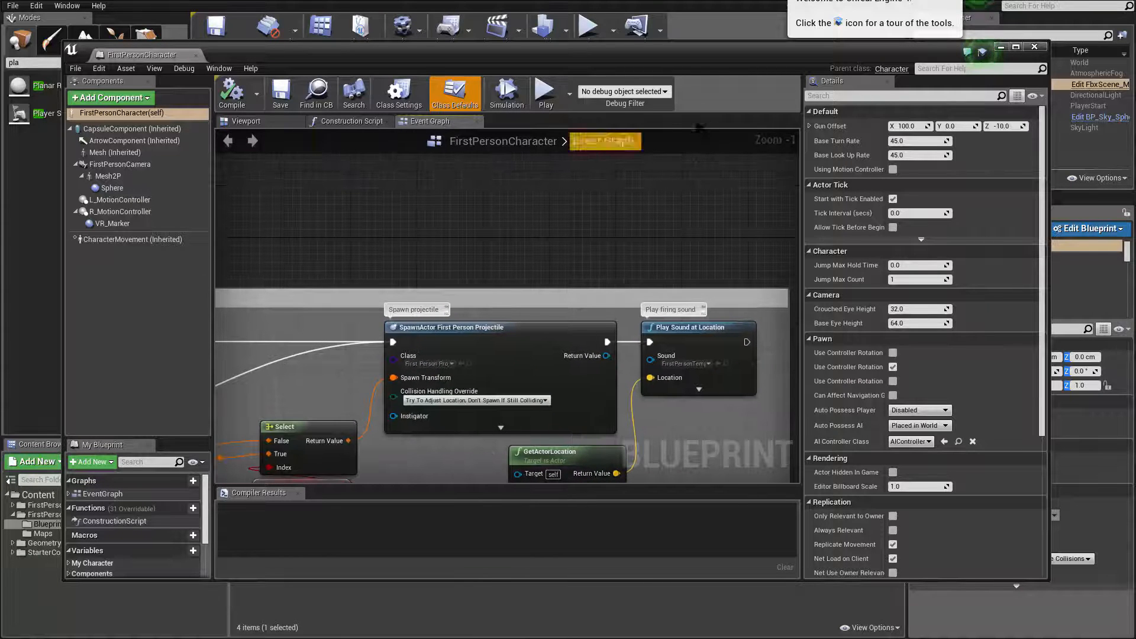
View the character blueprint's Construction Script and 3D preview, and minimize the blueprint window
{"action": "left_click", "coordinate": [351, 122]}
{"action": "left_click", "coordinate": [264, 122]}
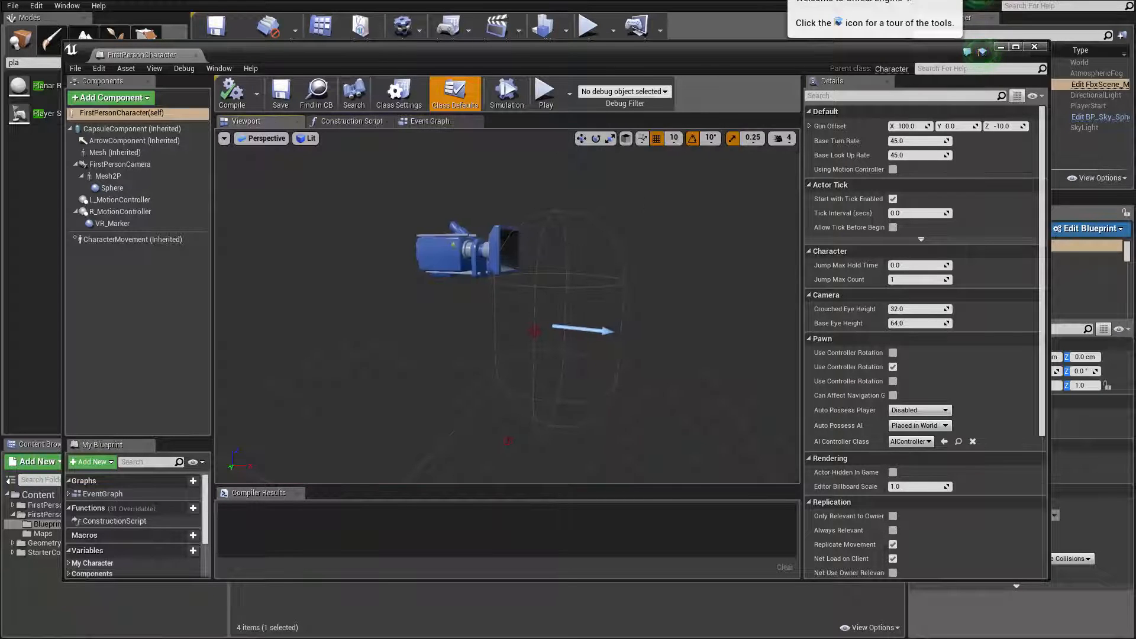
{"action": "left_click", "coordinate": [1000, 48]}
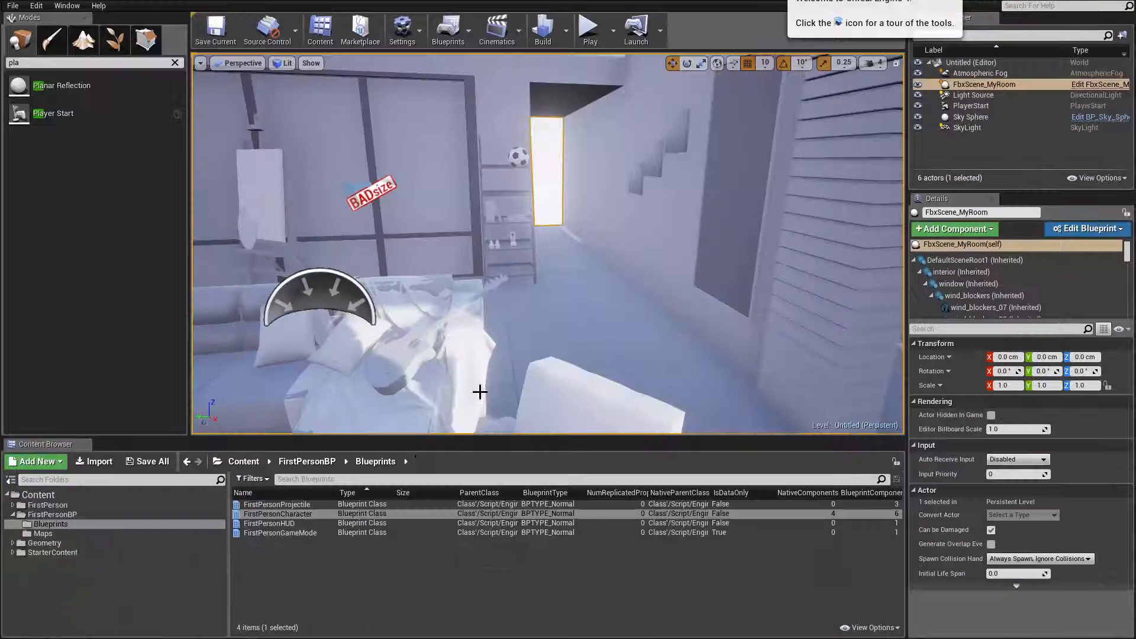
Open the FirstPersonHUD blueprint and examine the crosshair-drawing nodes in its Event Graph
{"action": "left_click", "coordinate": [270, 523]}
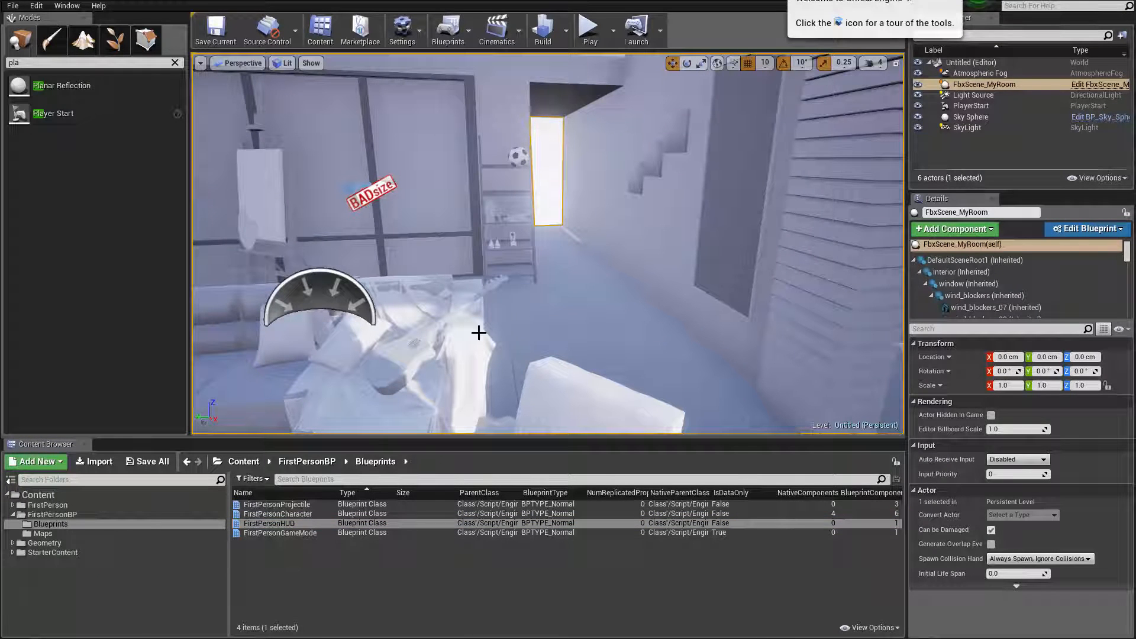
{"action": "double_click", "coordinate": [264, 523]}
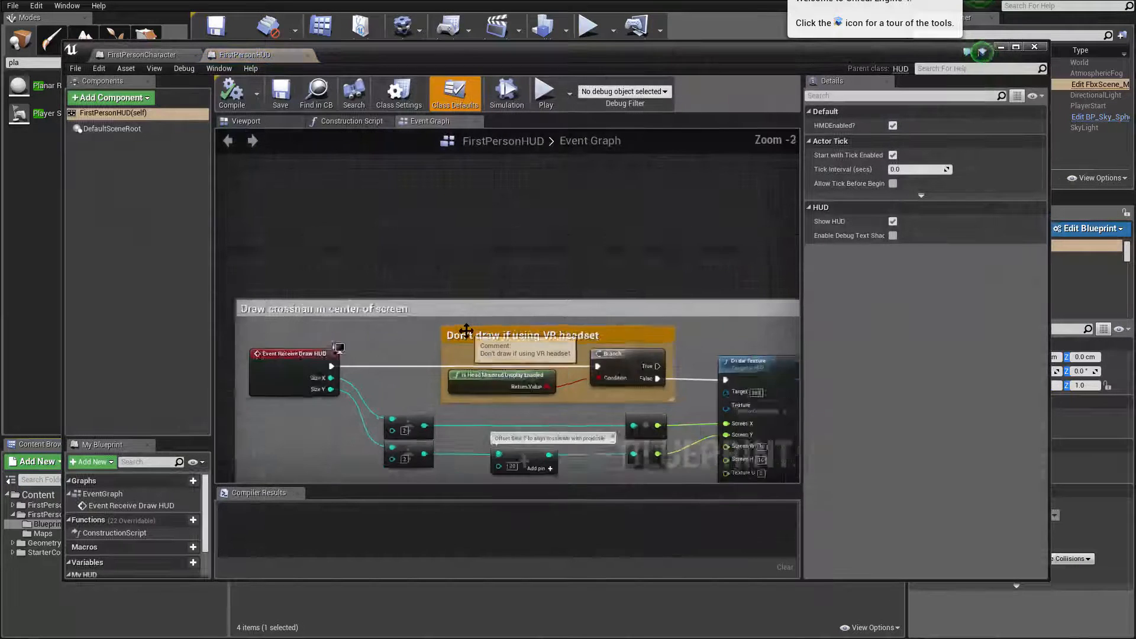
{"action": "right_click_drag", "start_coordinate": [594, 245], "coordinate": [395, 212]}
{"action": "scroll", "coordinate": [433, 299], "scroll_direction": "up", "scroll_amount": 3}
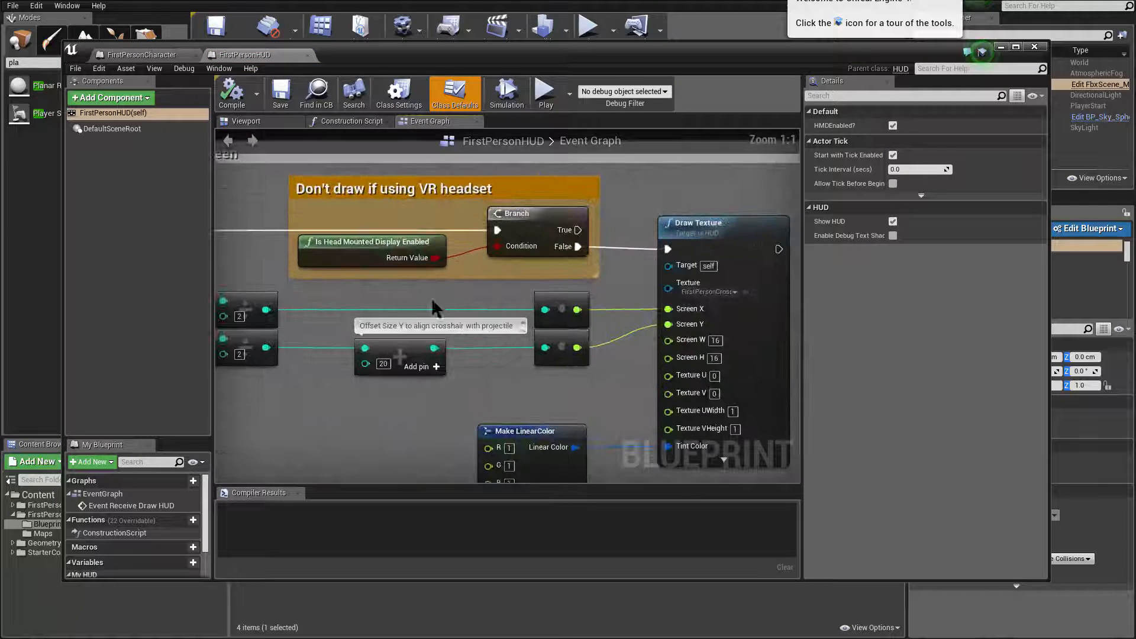
{"action": "mouse_move", "coordinate": [427, 300]}
{"action": "right_mouse_down"}
{"action": "mouse_move", "coordinate": [619, 347]}
{"action": "mouse_move", "coordinate": [436, 332]}
{"action": "right_mouse_up"}
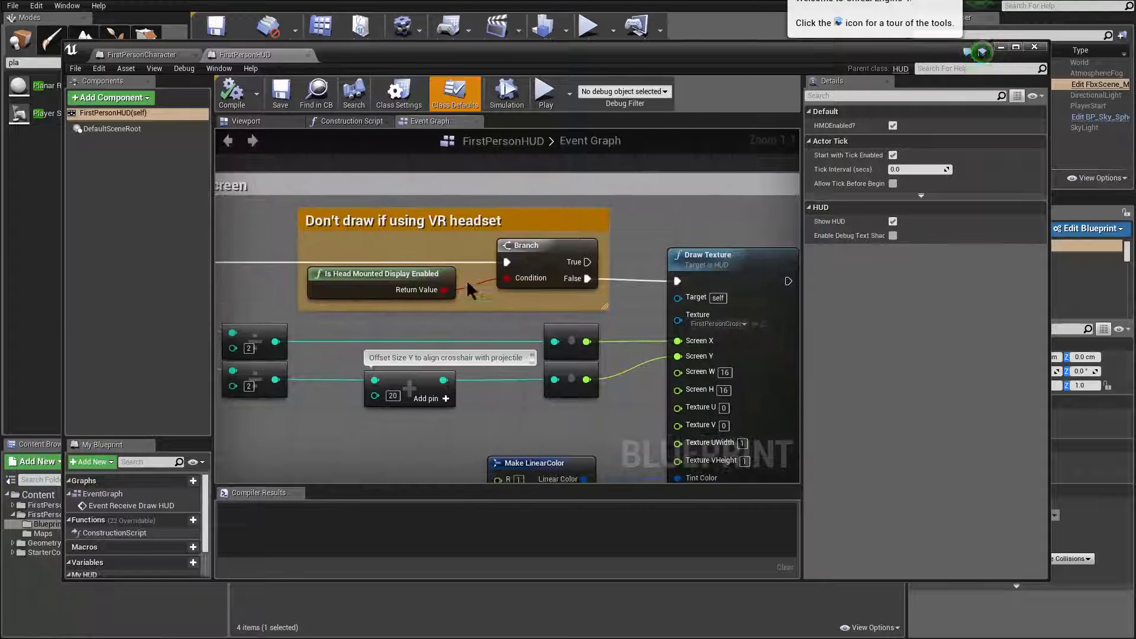
Shift the VR headset comment group, the upper divide node and the Make LinearColor node slightly within the HUD graph
{"action": "mouse_move", "coordinate": [459, 214]}
{"action": "left_mouse_down"}
{"action": "mouse_move", "coordinate": [489, 203]}
{"action": "mouse_move", "coordinate": [469, 203]}
{"action": "left_mouse_up"}
{"action": "scroll", "coordinate": [349, 362], "scroll_direction": "down", "scroll_amount": 2}
{"action": "mouse_move", "coordinate": [350, 362]}
{"action": "right_mouse_down"}
{"action": "mouse_move", "coordinate": [487, 335]}
{"action": "mouse_move", "coordinate": [634, 340]}
{"action": "mouse_move", "coordinate": [612, 334]}
{"action": "right_mouse_up"}
{"action": "scroll", "coordinate": [520, 272], "scroll_direction": "down", "scroll_amount": 1}
{"action": "right_click_drag", "start_coordinate": [554, 259], "coordinate": [303, 231]}
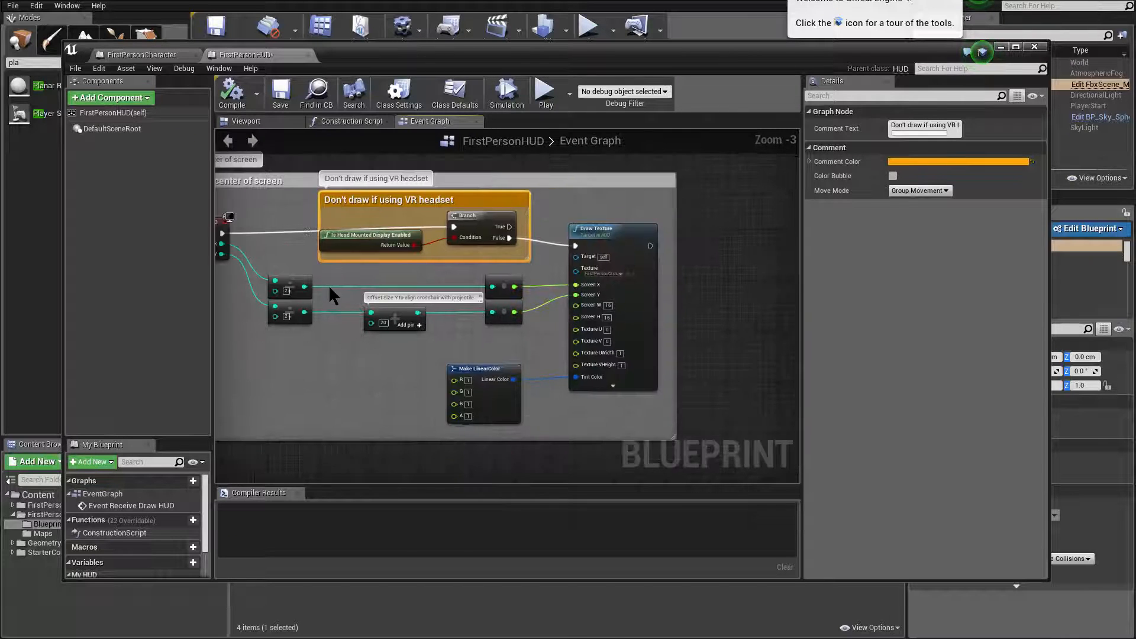
{"action": "scroll", "coordinate": [322, 291], "scroll_direction": "up", "scroll_amount": 3}
{"action": "left_click_drag", "start_coordinate": [279, 276], "coordinate": [288, 267]}
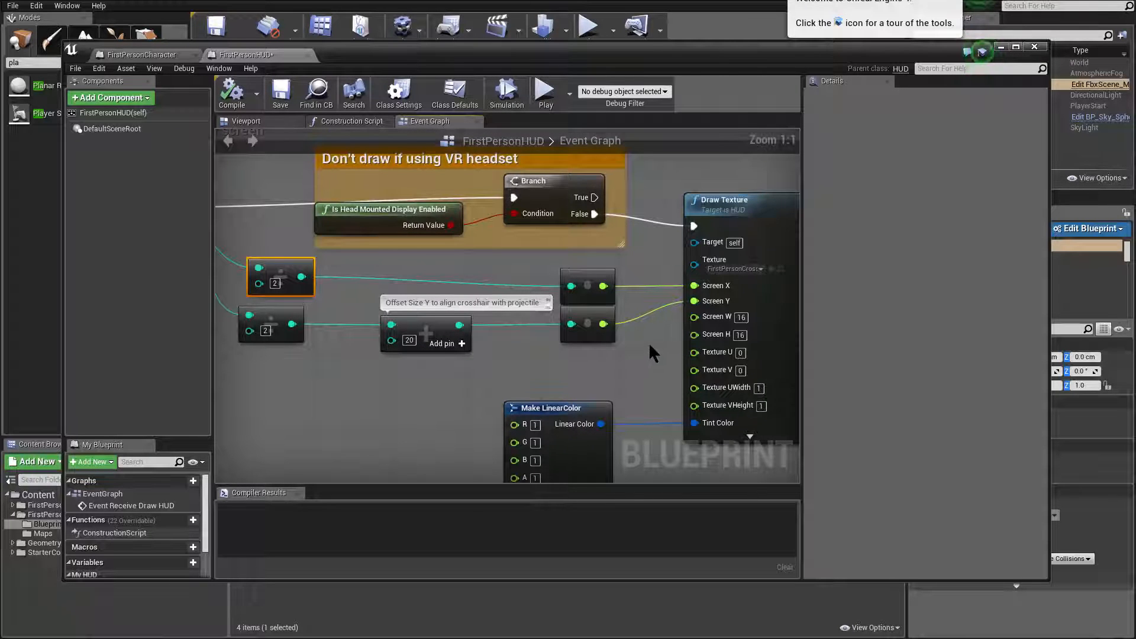
{"action": "right_click_drag", "start_coordinate": [598, 396], "coordinate": [608, 284]}
{"action": "left_click_drag", "start_coordinate": [603, 303], "coordinate": [605, 311]}
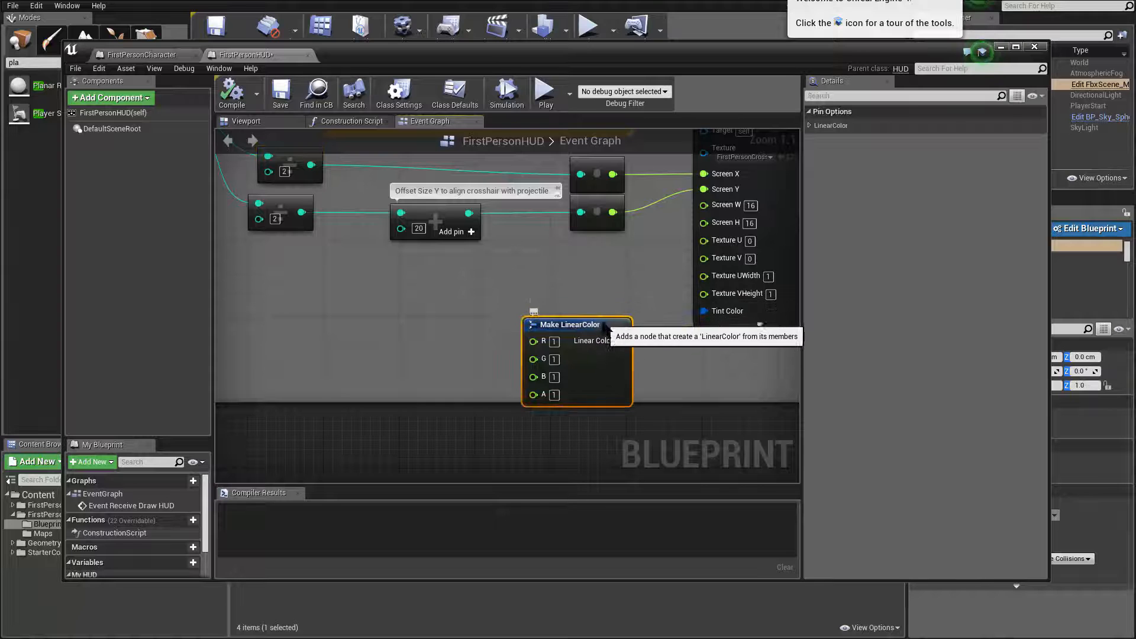
{"action": "scroll", "coordinate": [615, 310], "scroll_direction": "down", "scroll_amount": 3}
Delete all crosshair-drawing nodes and comments from the FirstPersonHUD Event Graph
{"action": "left_click_drag", "start_coordinate": [690, 63], "coordinate": [647, 291]}
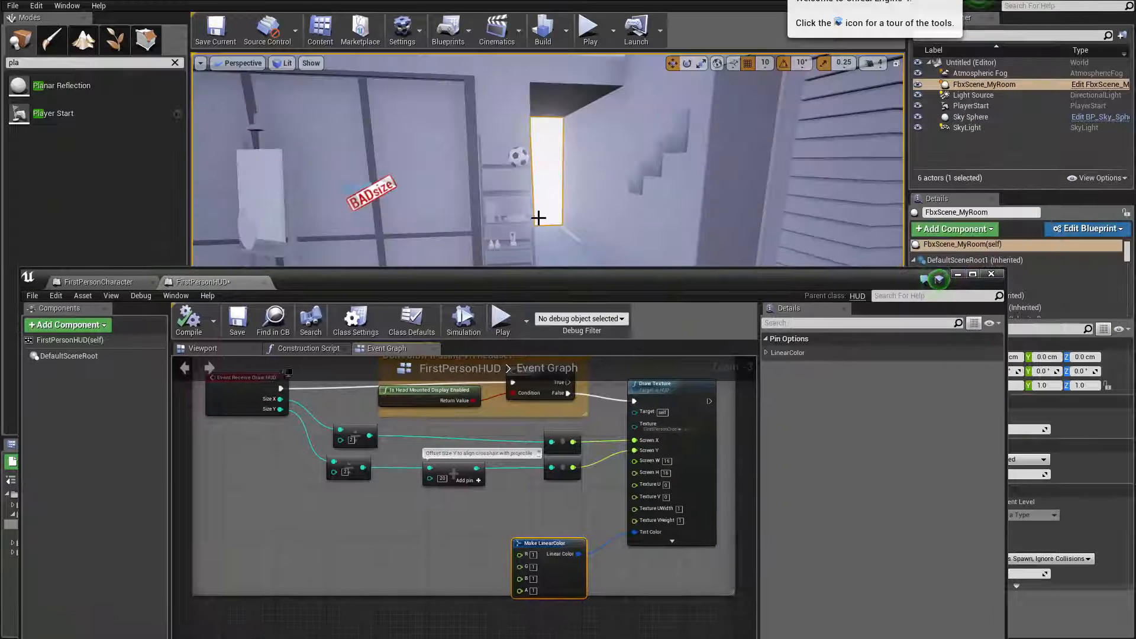
{"action": "left_click_drag", "start_coordinate": [548, 287], "coordinate": [579, 73]}
{"action": "scroll", "coordinate": [497, 288], "scroll_direction": "down", "scroll_amount": 3}
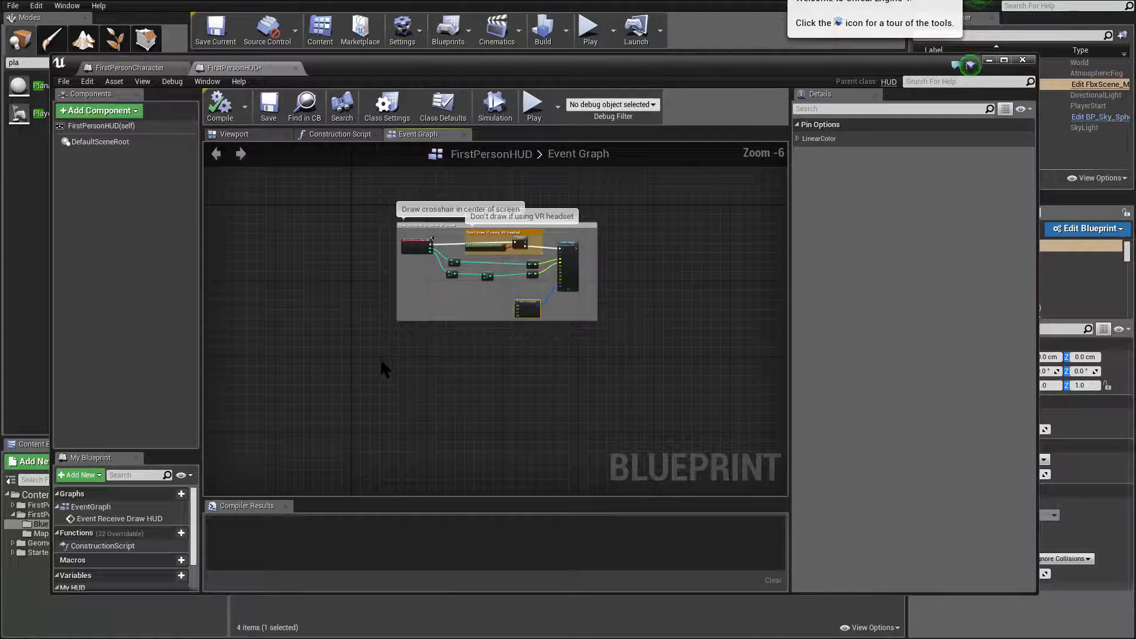
{"action": "left_click", "coordinate": [381, 358]}
{"action": "scroll", "coordinate": [416, 341], "scroll_direction": "up", "scroll_amount": 2}
{"action": "right_click_drag", "start_coordinate": [762, 338], "coordinate": [644, 449]}
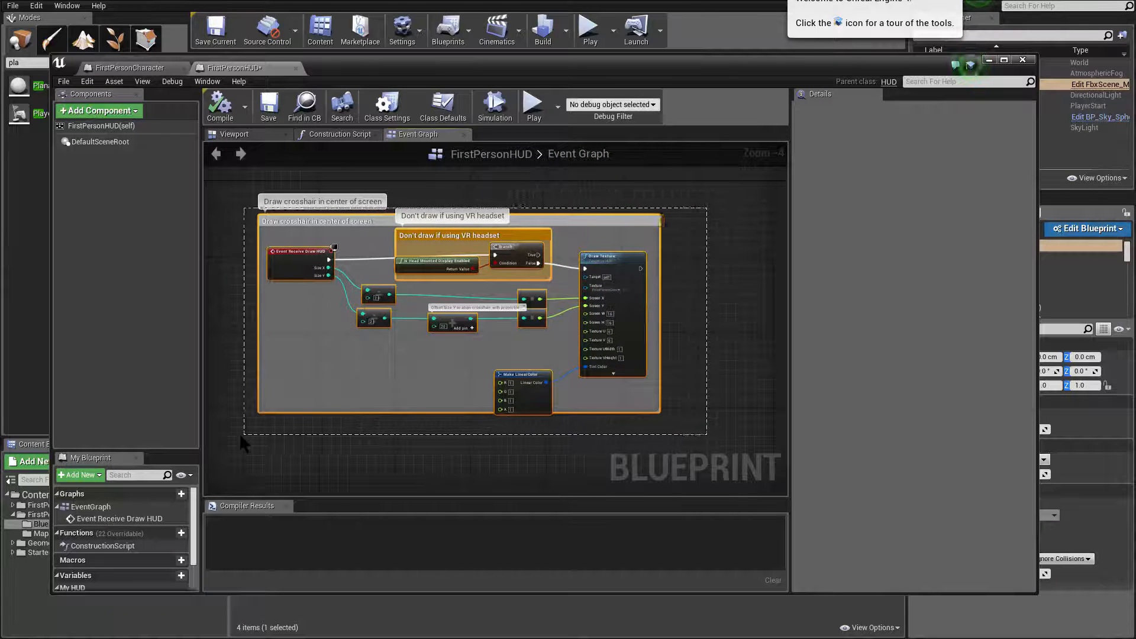
{"action": "key", "text": "Delete"}
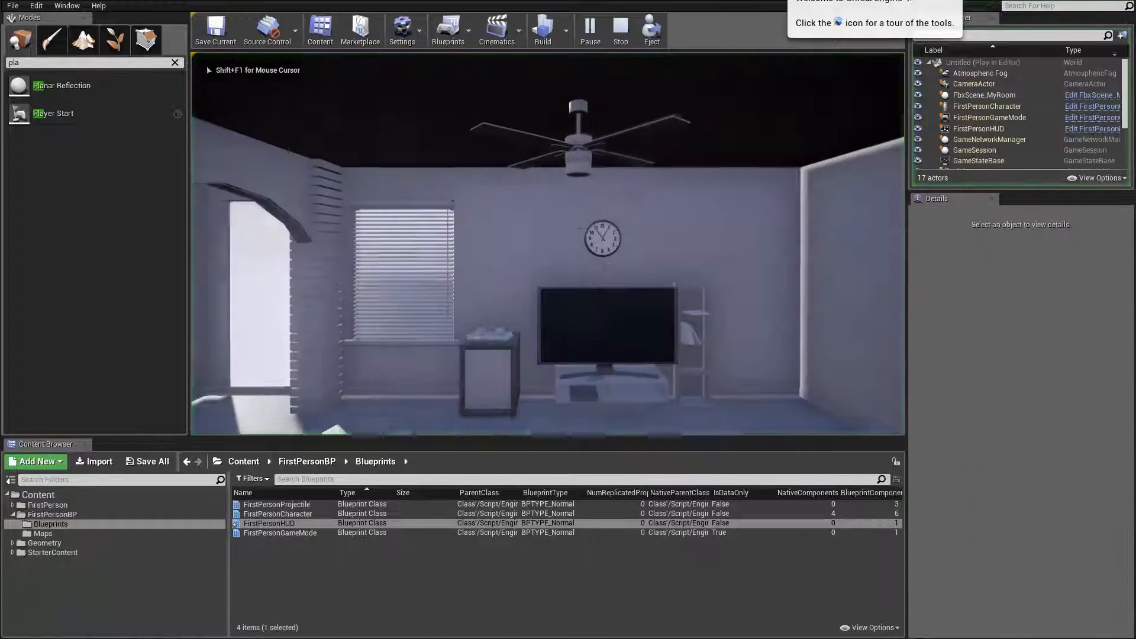
Walk through the room in the running play session, fire a few projectiles, and end the session
{"action": "key", "text": "w"}
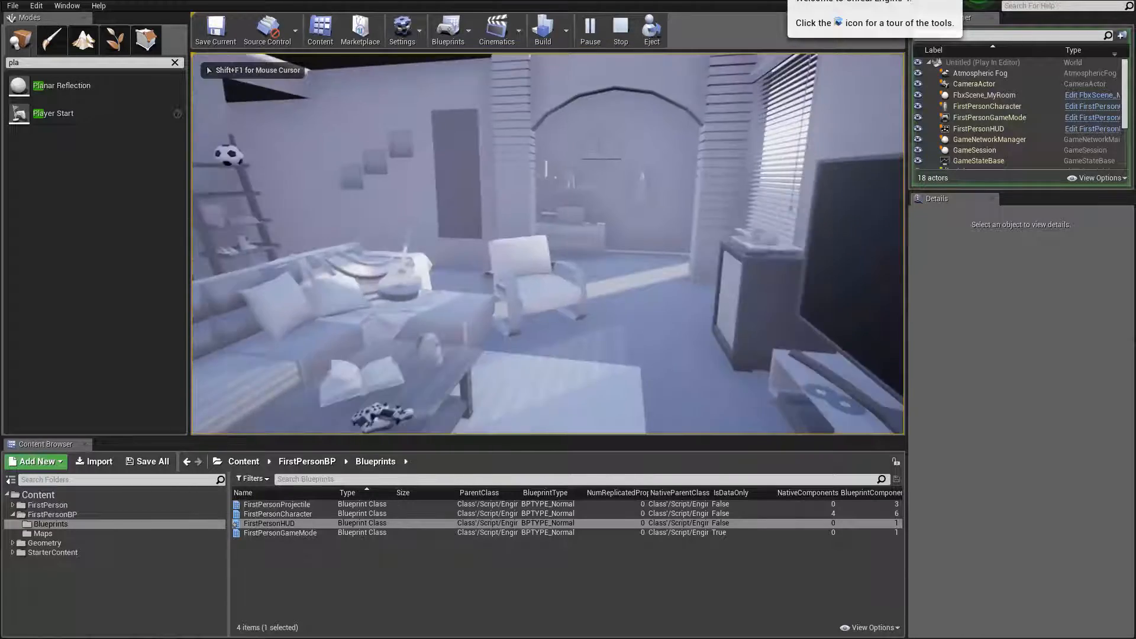
{"action": "left_click", "coordinate": [547, 243]}
{"action": "key", "text": "w"}
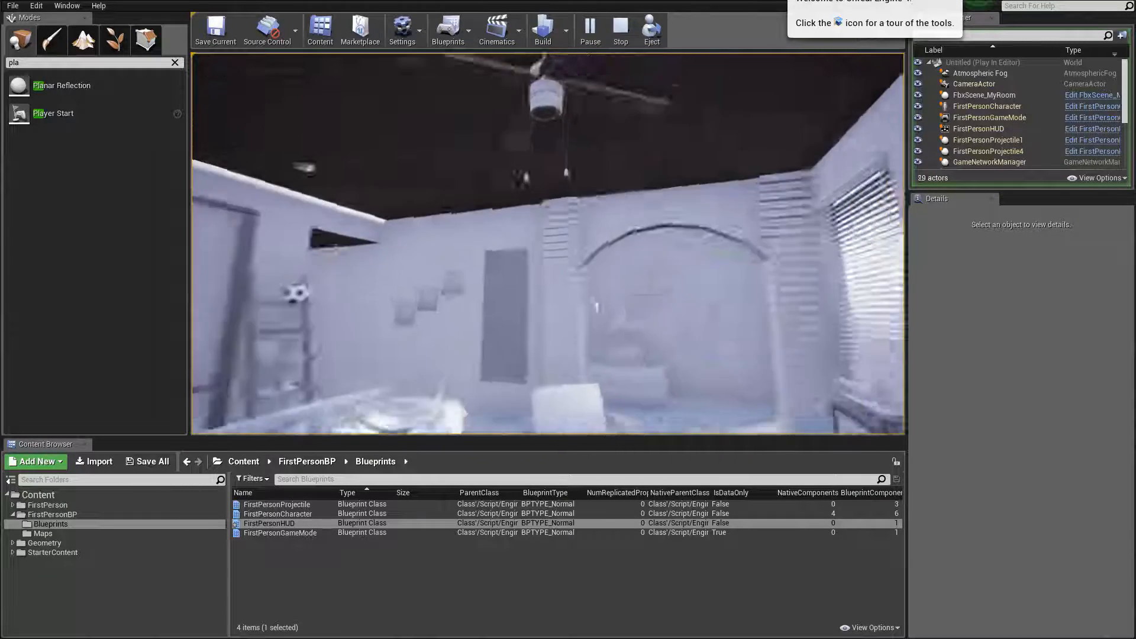
{"action": "left_click", "coordinate": [547, 244]}
{"action": "left_click", "coordinate": [548, 243]}
{"action": "key", "text": "Escape"}
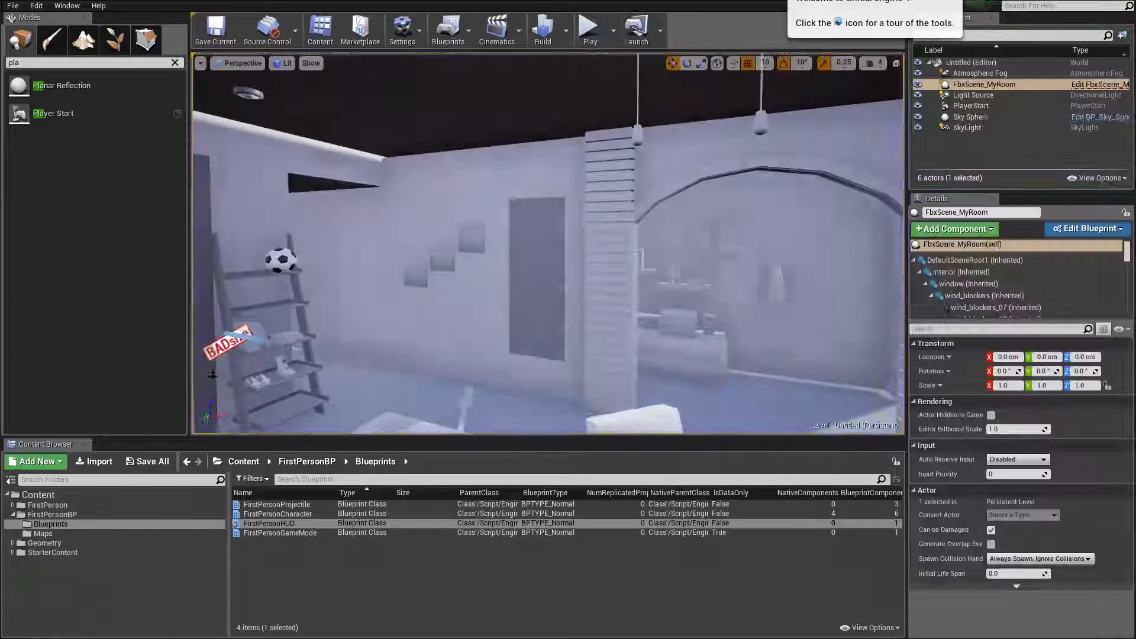
Open the FirstPersonCharacter blueprint and locate the InputAction Fire node in the Event Graph's Spawn projectile group
{"action": "left_click", "coordinate": [252, 555]}
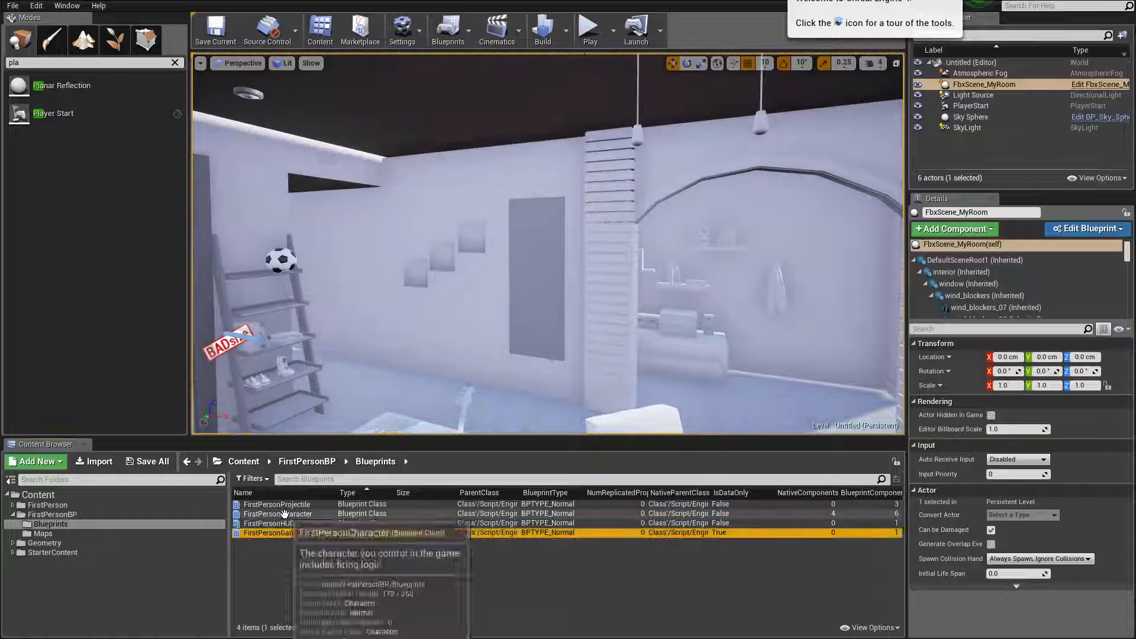
{"action": "double_click", "coordinate": [278, 513]}
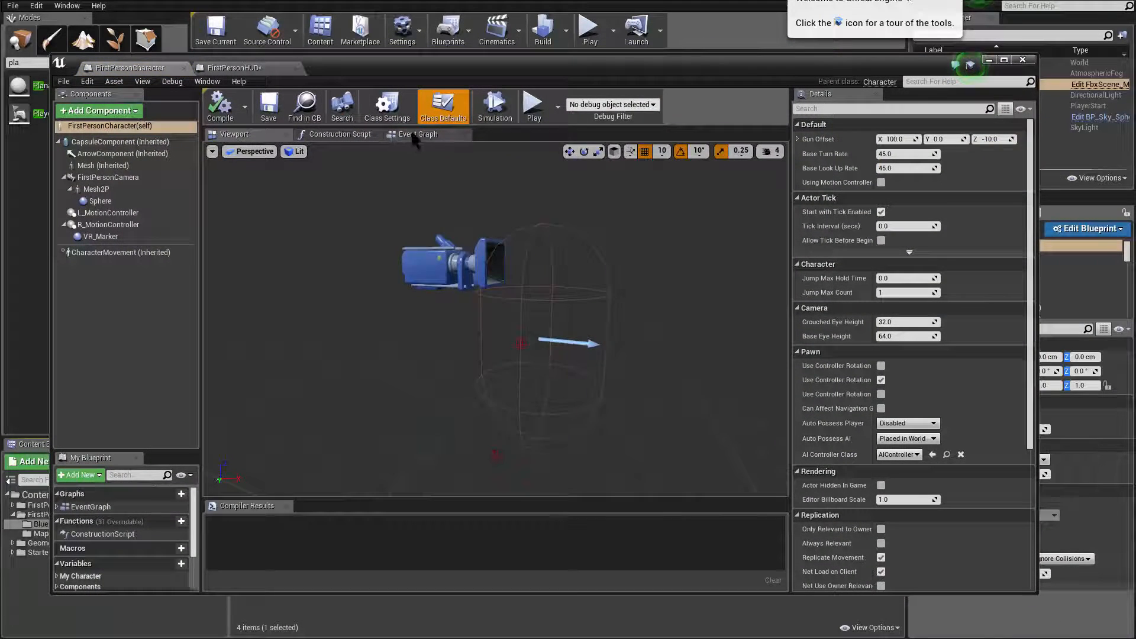
{"action": "left_click", "coordinate": [414, 135]}
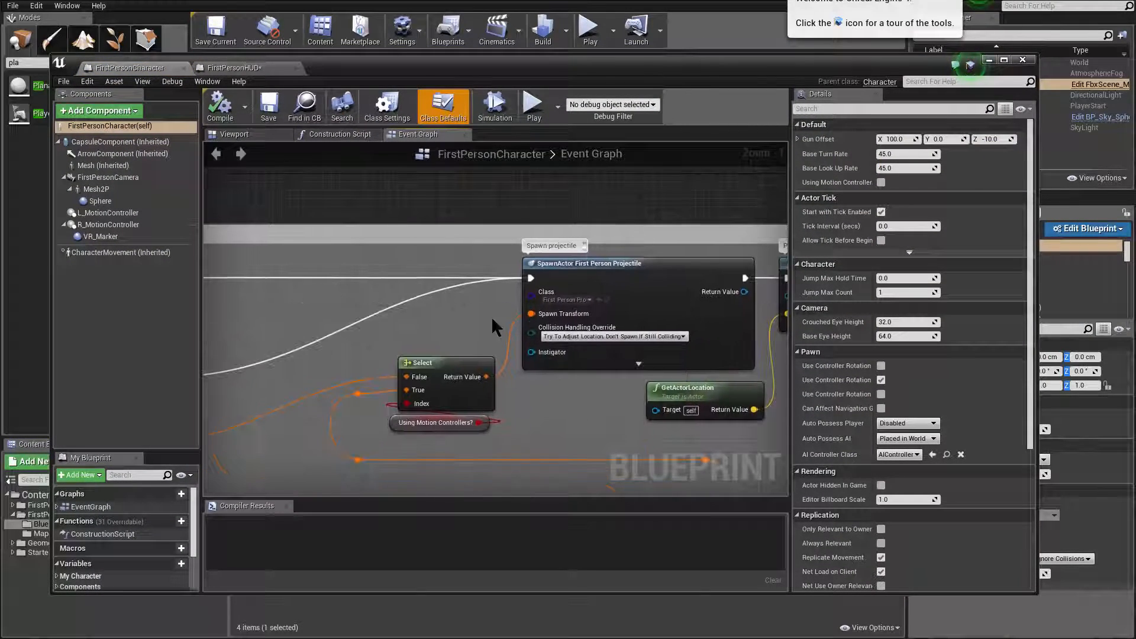
{"action": "right_click_drag", "start_coordinate": [491, 319], "coordinate": [1088, 273]}
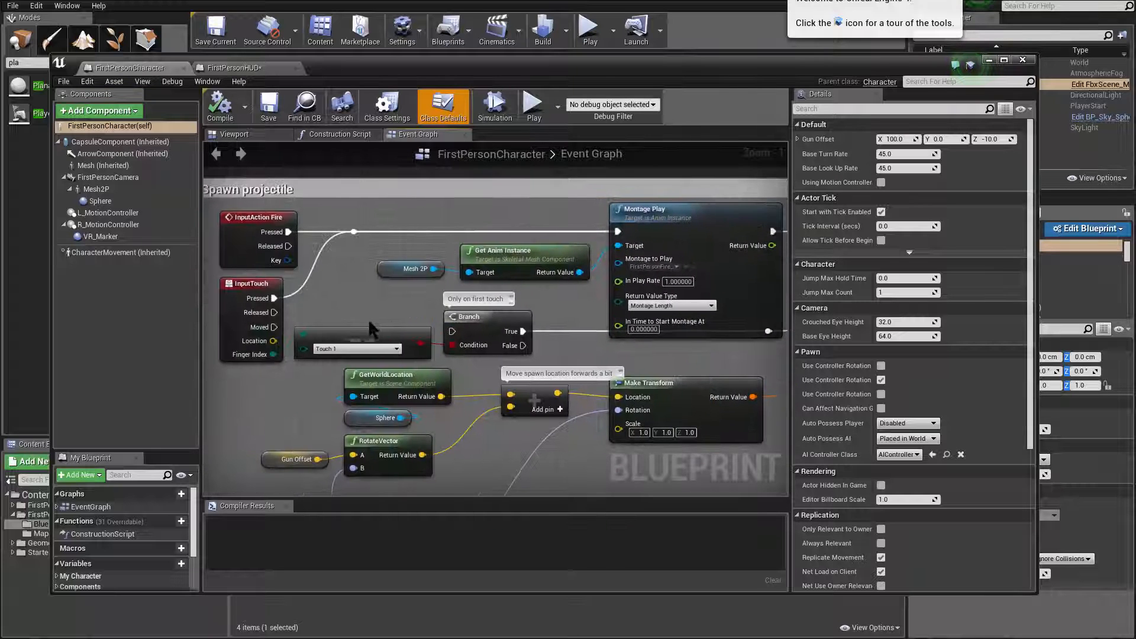
{"action": "right_click_drag", "start_coordinate": [369, 323], "coordinate": [566, 360]}
{"action": "scroll", "coordinate": [527, 309], "scroll_direction": "up", "scroll_amount": 1}
Disconnect the Pressed output of the InputAction Fire node, compile the character blueprint, and minimize its window
{"action": "left_click_drag", "start_coordinate": [479, 285], "coordinate": [479, 276]}
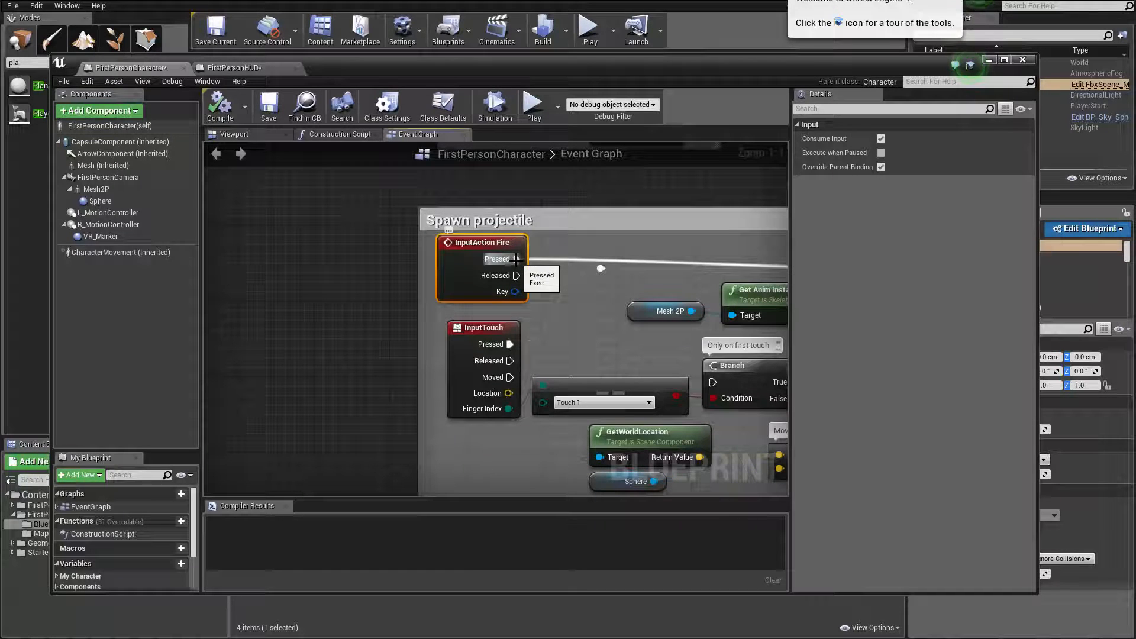
{"action": "left_click", "coordinate": [221, 114]}
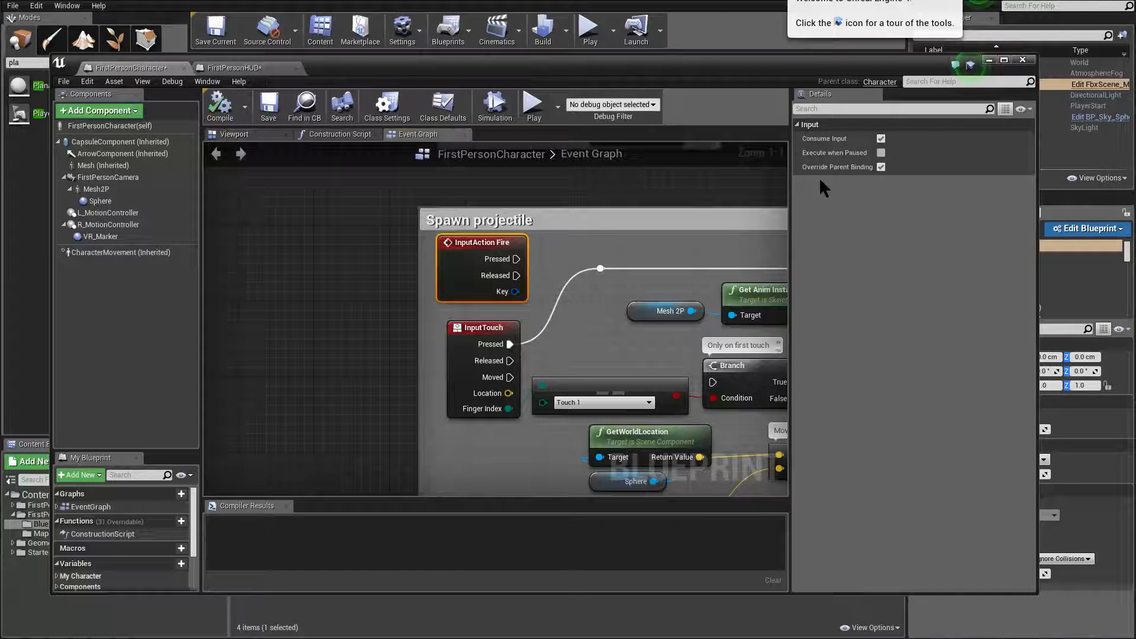
{"action": "left_click", "coordinate": [989, 60]}
Play-test the level without the firing connection, stop the session, and look over the living room in the viewport
{"action": "left_click", "coordinate": [590, 30]}
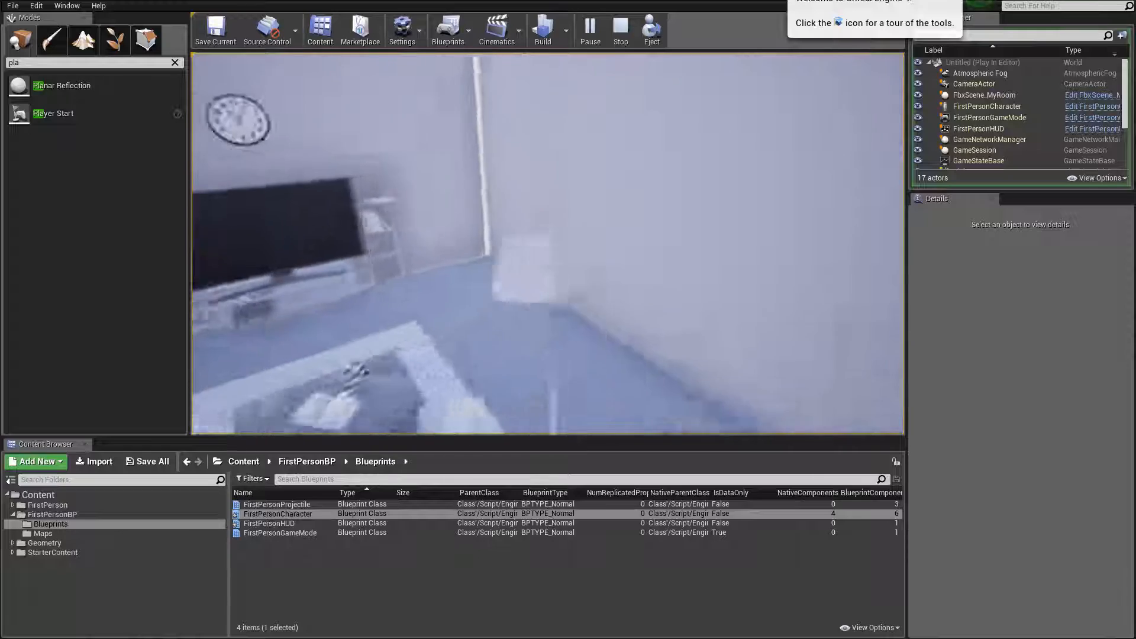
{"action": "key", "text": "Escape"}
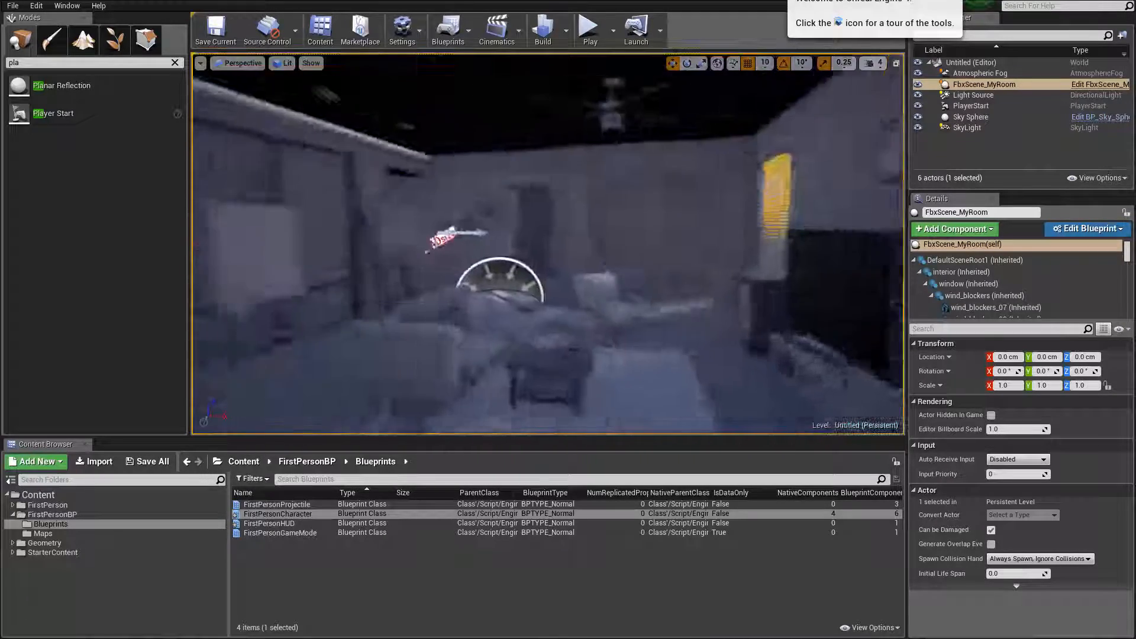
{"action": "right_click_drag", "start_coordinate": [547, 244], "coordinate": [651, 184]}
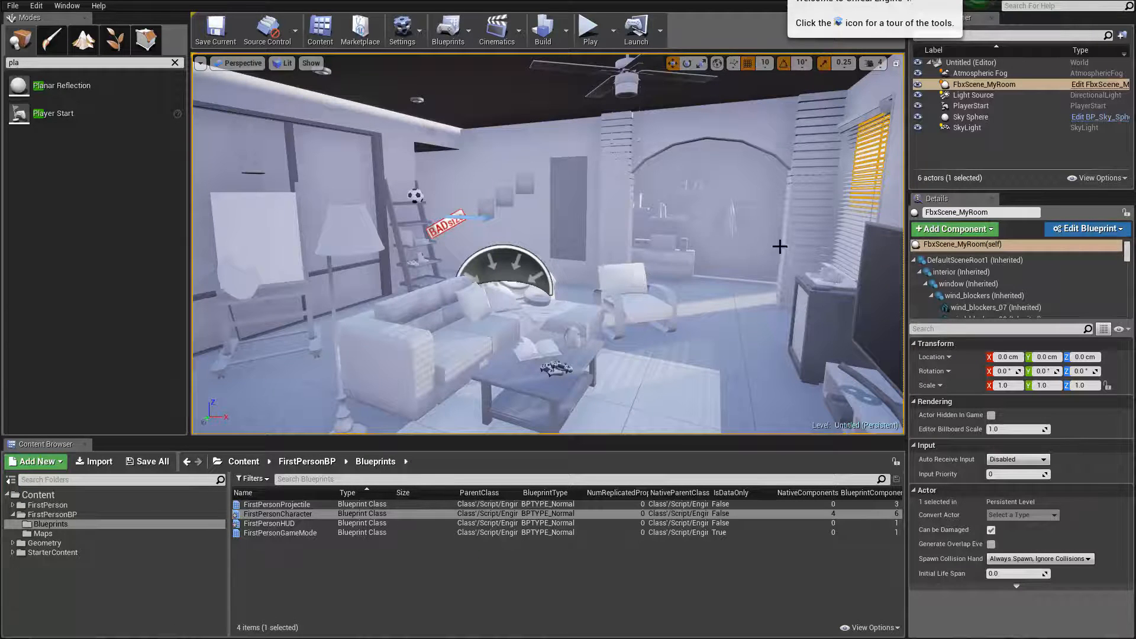
{"action": "right_click_drag", "start_coordinate": [780, 246], "coordinate": [772, 283]}
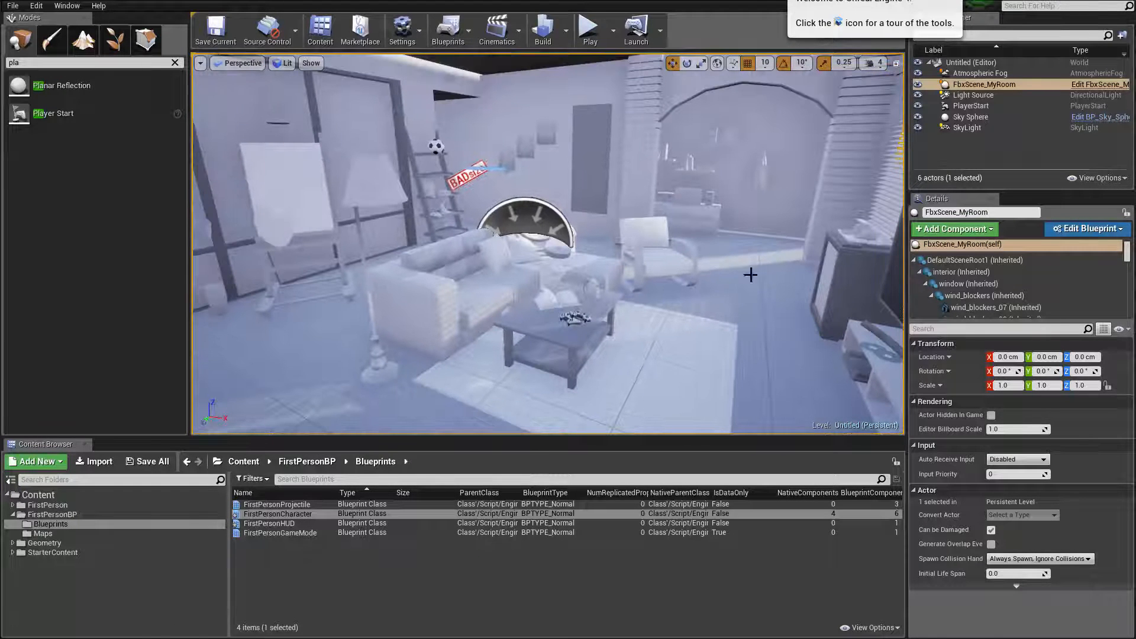